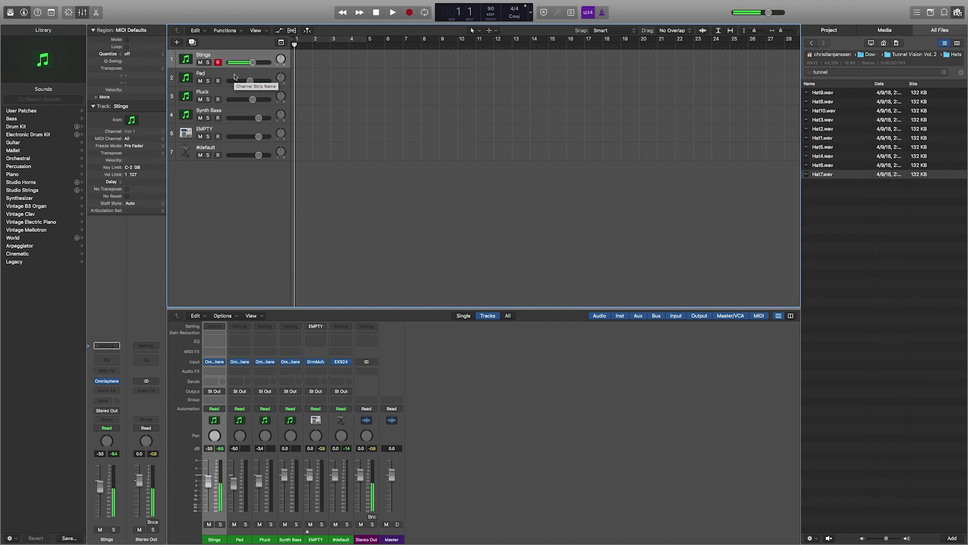
Audition the Pad, Pluck, Stings and Synth Bass instrument tracks one after another
left_click(235, 76)
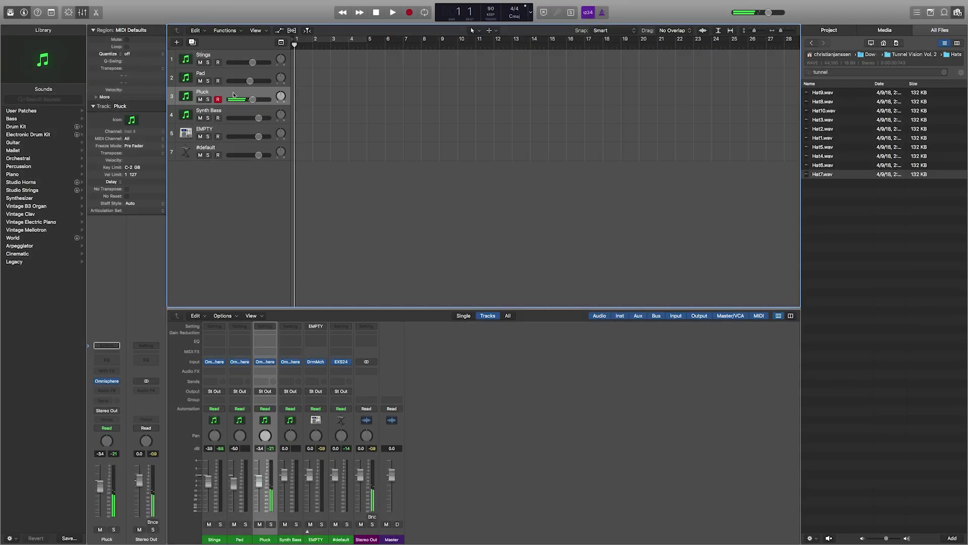
left_click(227, 55)
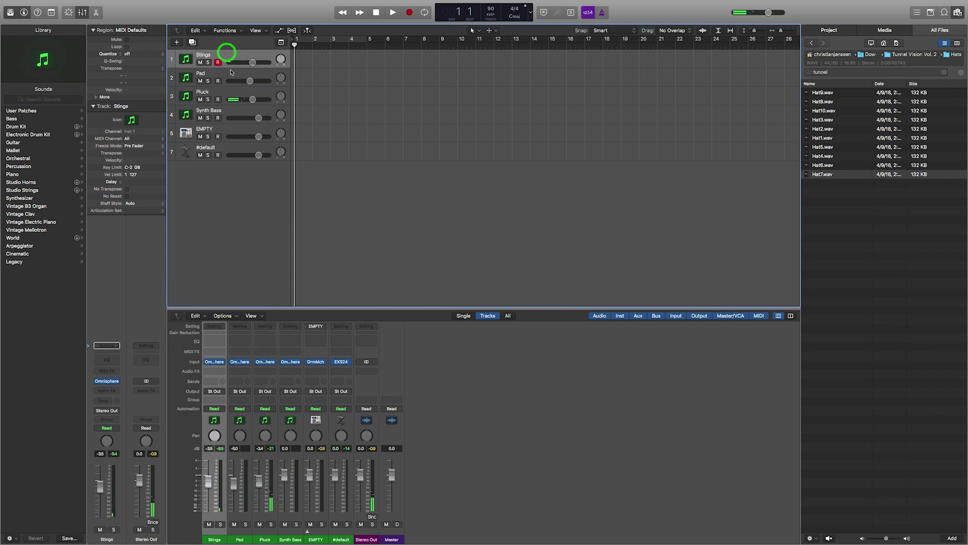
left_click(226, 73)
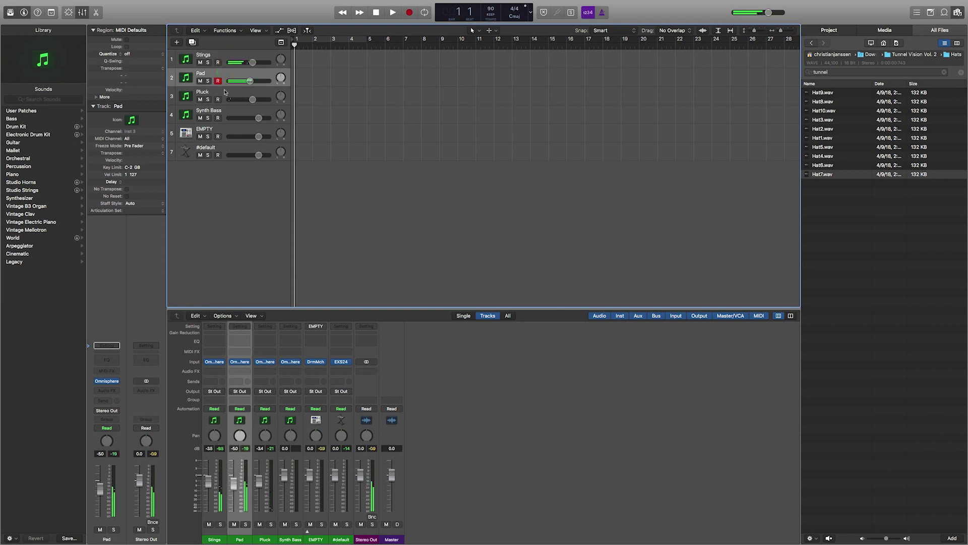
left_click(224, 92)
left_click(229, 111)
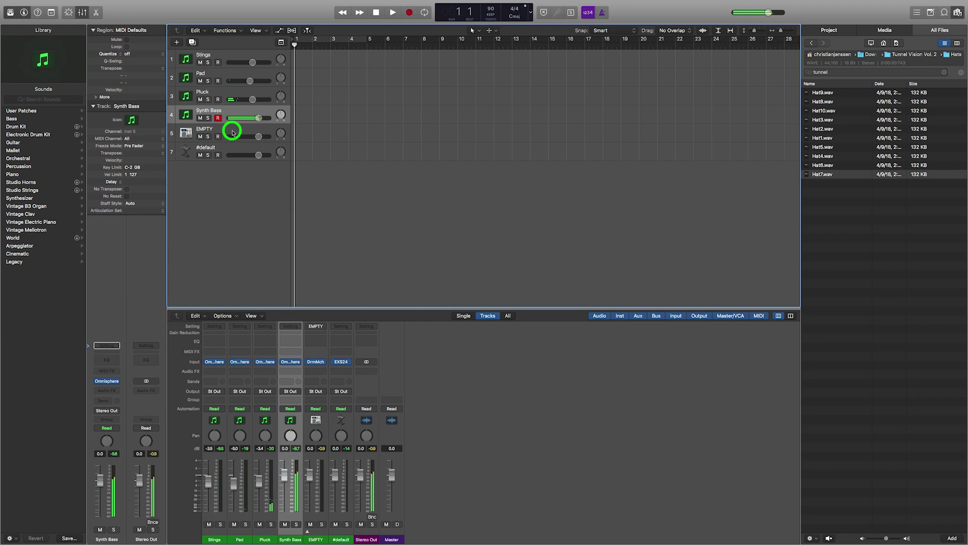
Open Drum Machine Designer on the EMPTY track and play the Kick3, Snare10, Snare2 and OpenHat3 pads
left_click(232, 132)
left_click(106, 382)
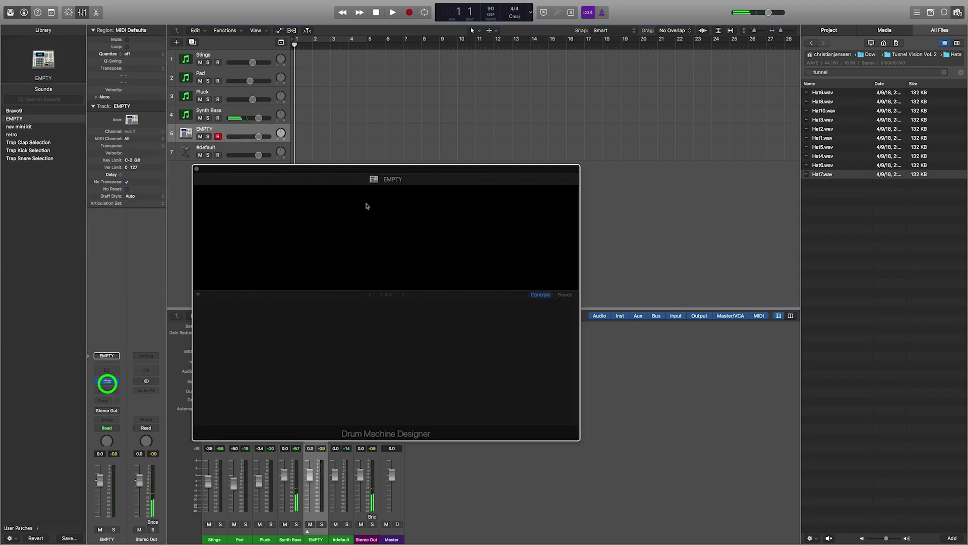
left_click_drag(437, 160, 586, 108)
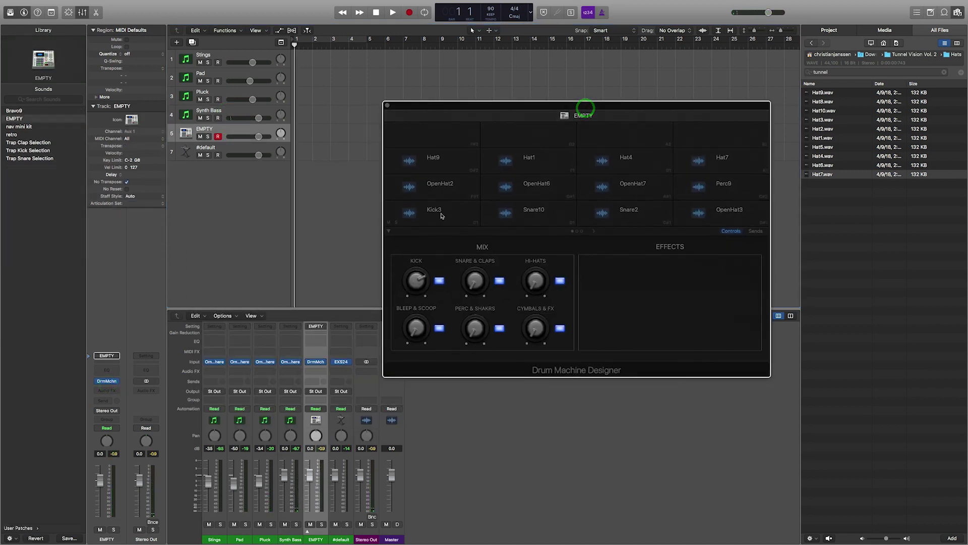
left_click(440, 212)
left_click(535, 218)
left_click(618, 214)
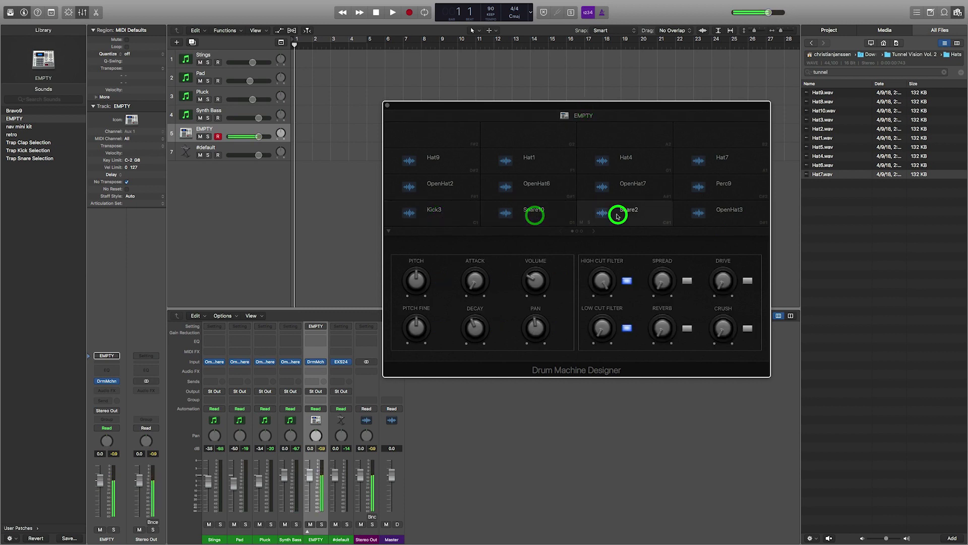
left_click(726, 217)
Play the remaining drum pads from OpenHat2 through Hat7, and audition the #default sampler track
left_click(462, 193)
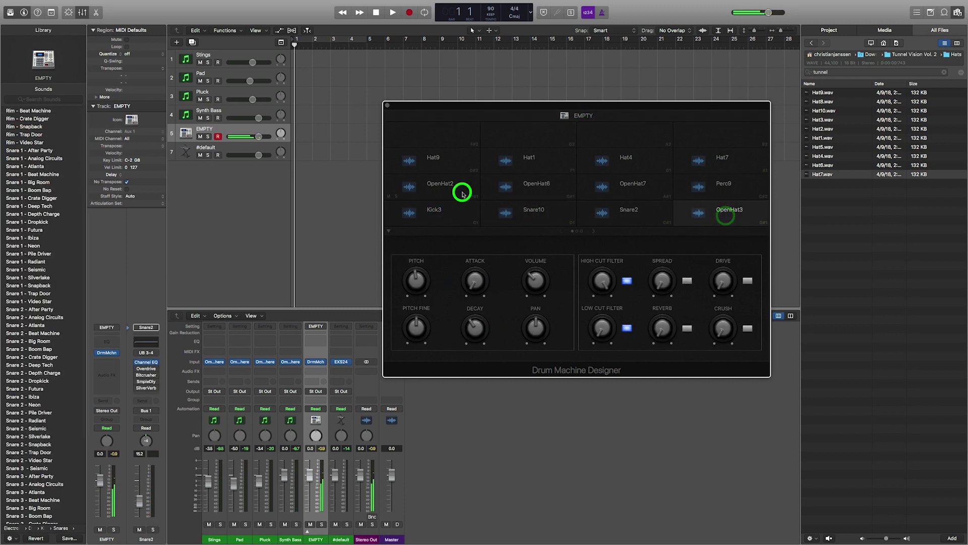
left_click(521, 190)
left_click(643, 185)
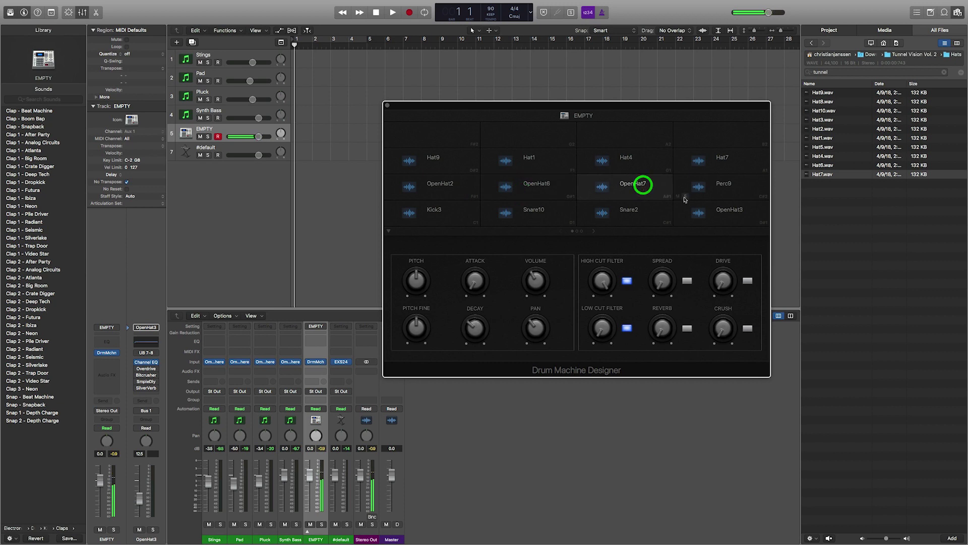
left_click(729, 192)
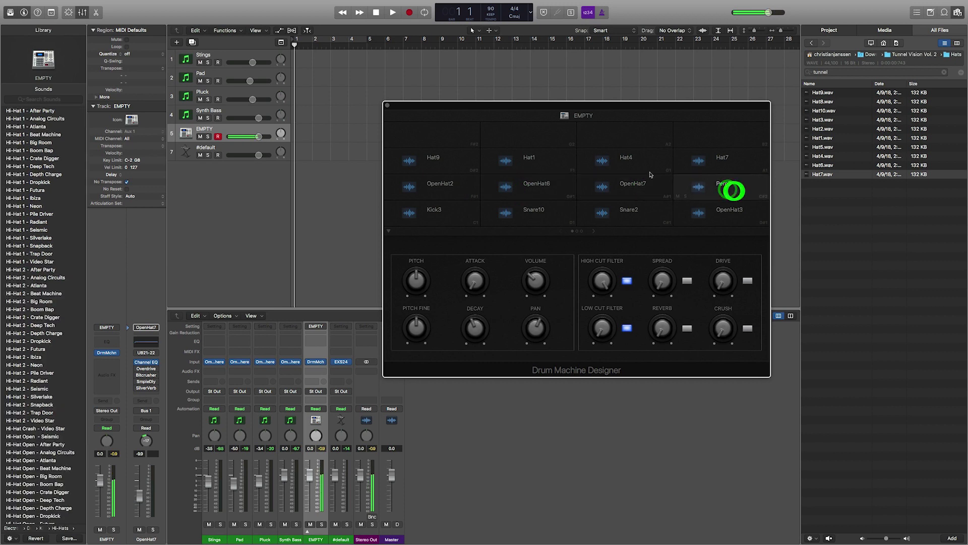
left_click(454, 162)
left_click(521, 162)
left_click(639, 164)
left_click(720, 165)
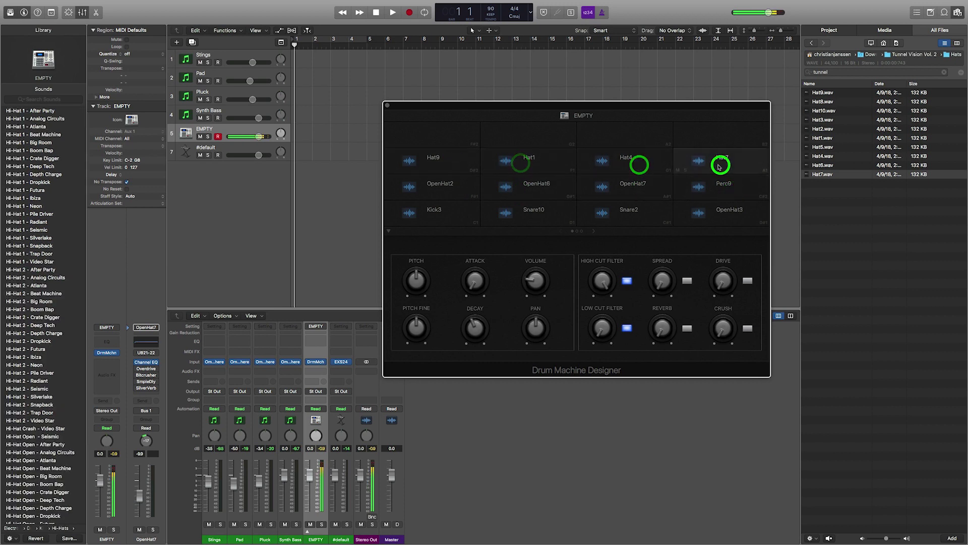
left_click(388, 105)
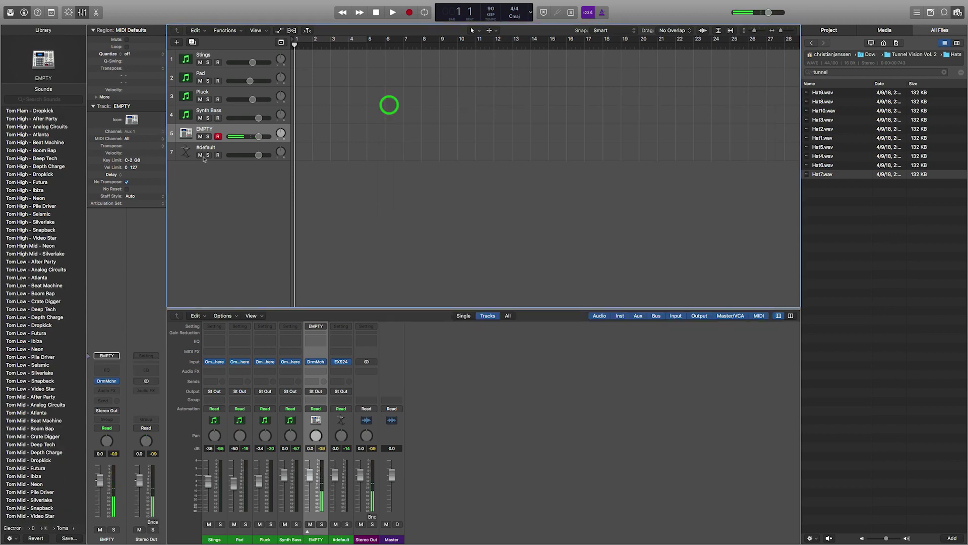
left_click(230, 151)
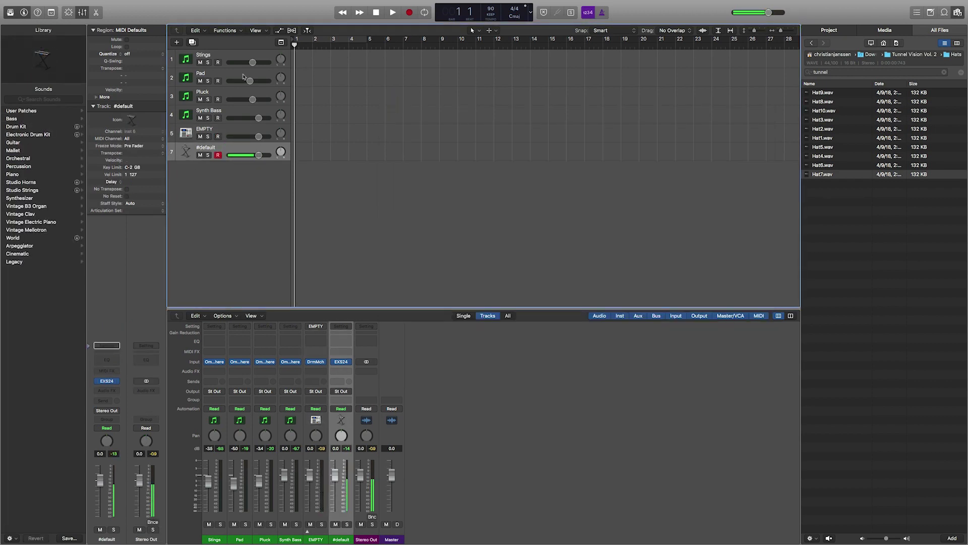
Enable a four-bar cycle from bar 1, and add a Channel EQ to the Stings track with a 255 Hz low cut
left_click(233, 58)
left_click(317, 40)
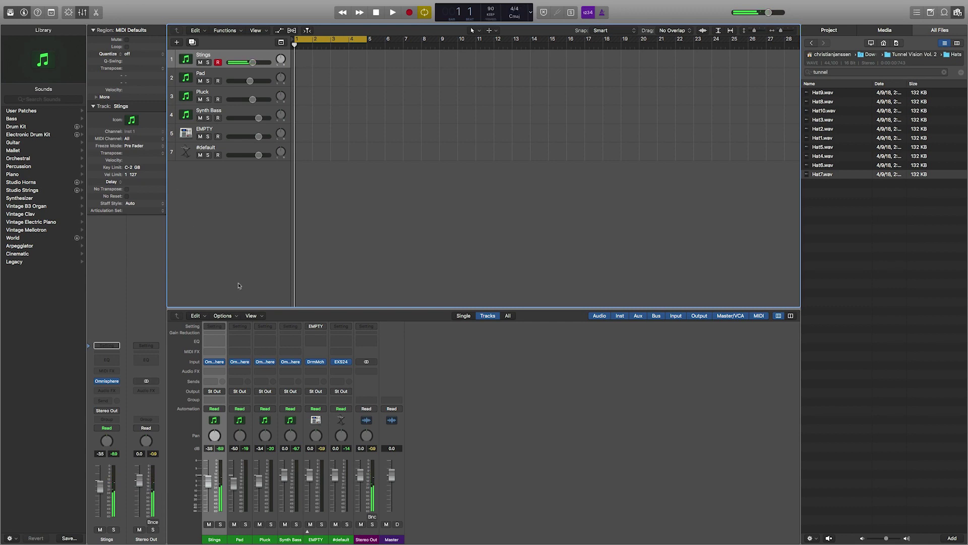
left_click(107, 359)
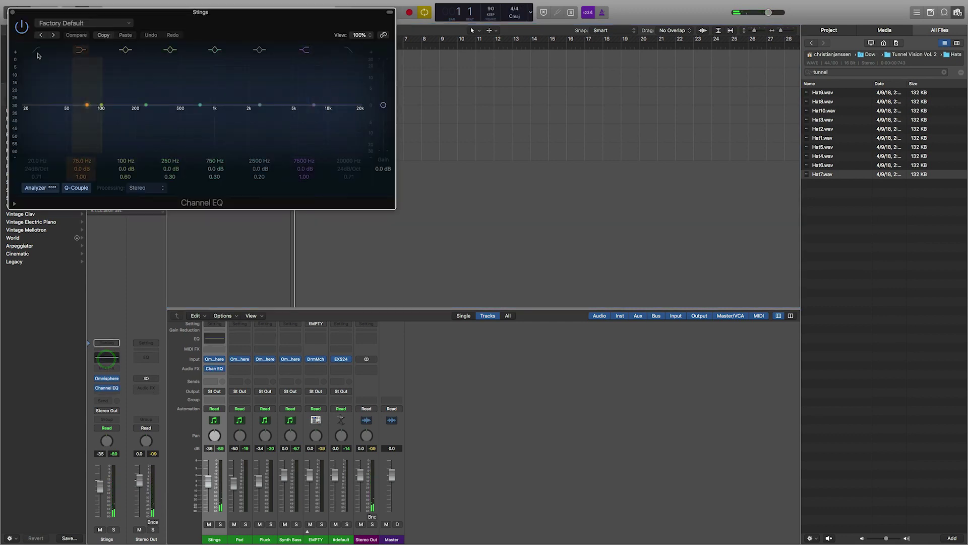
left_click(31, 48)
left_click_drag(23, 116, 162, 126)
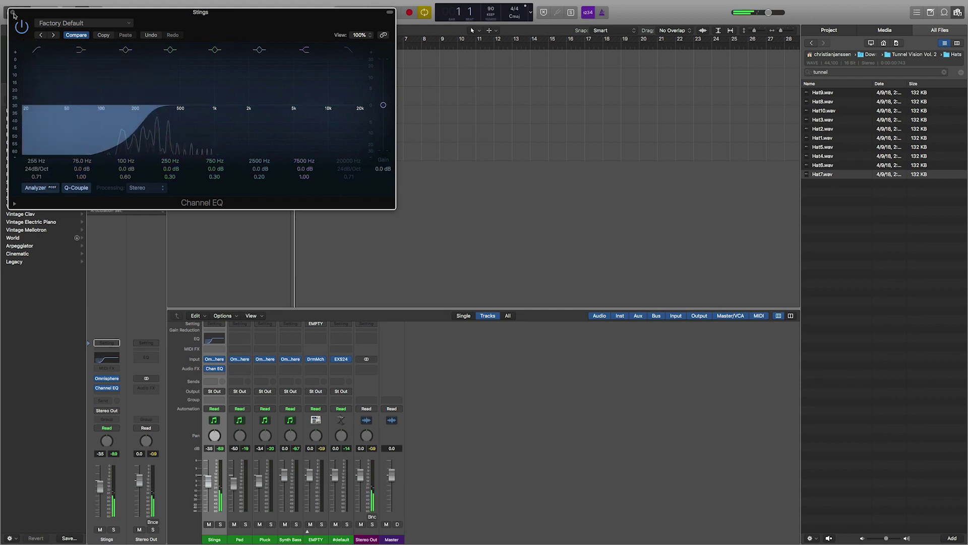
left_click(11, 13)
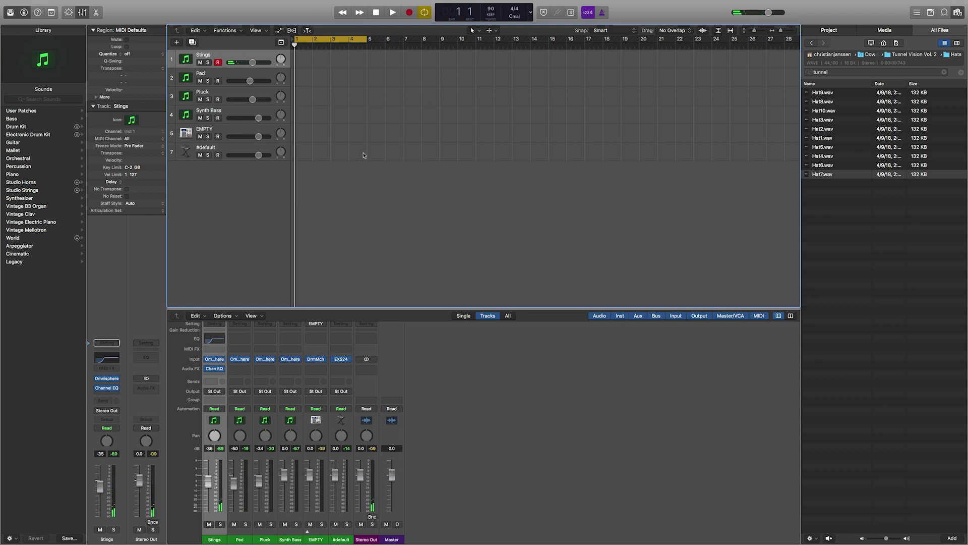
Record a two-bar chord part with bass notes on the Stings track, starting at bar 1
key("r")
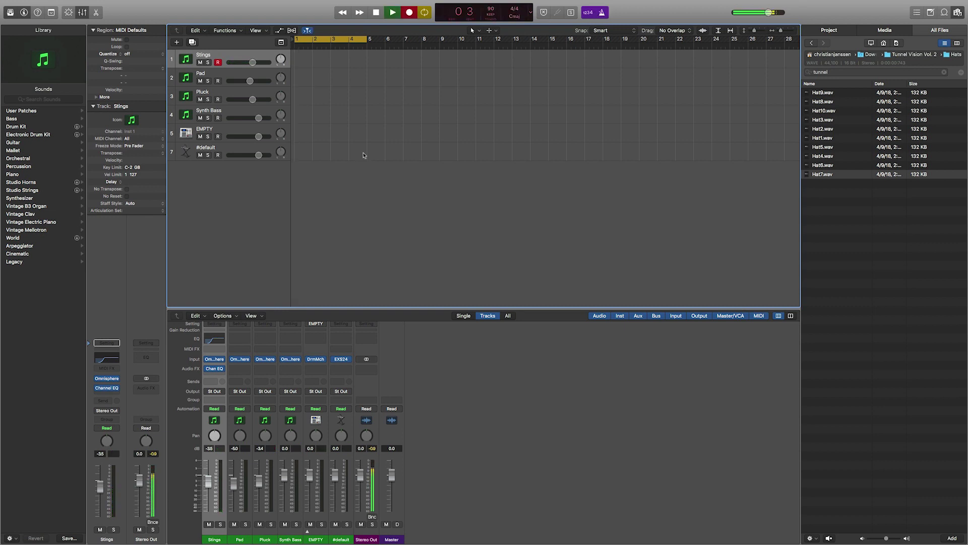
key("space")
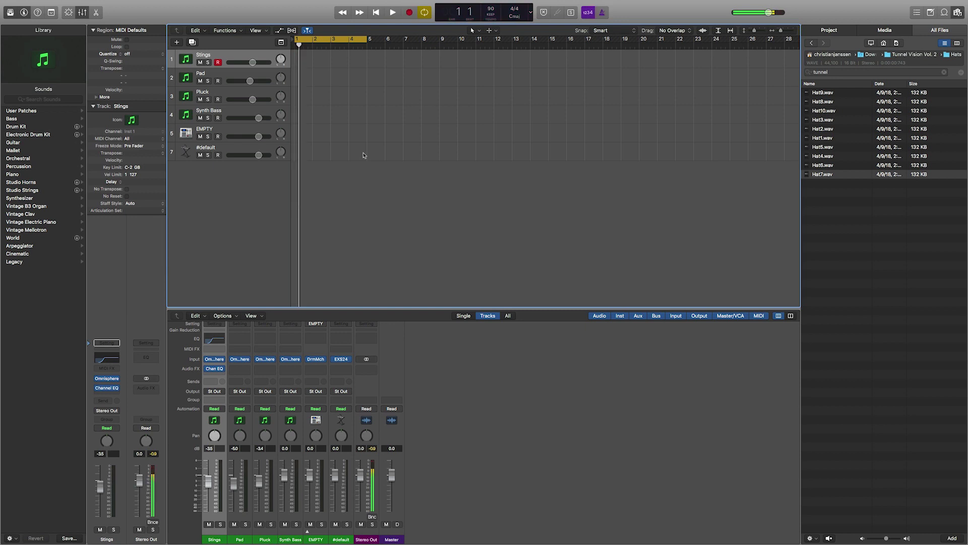
key("r")
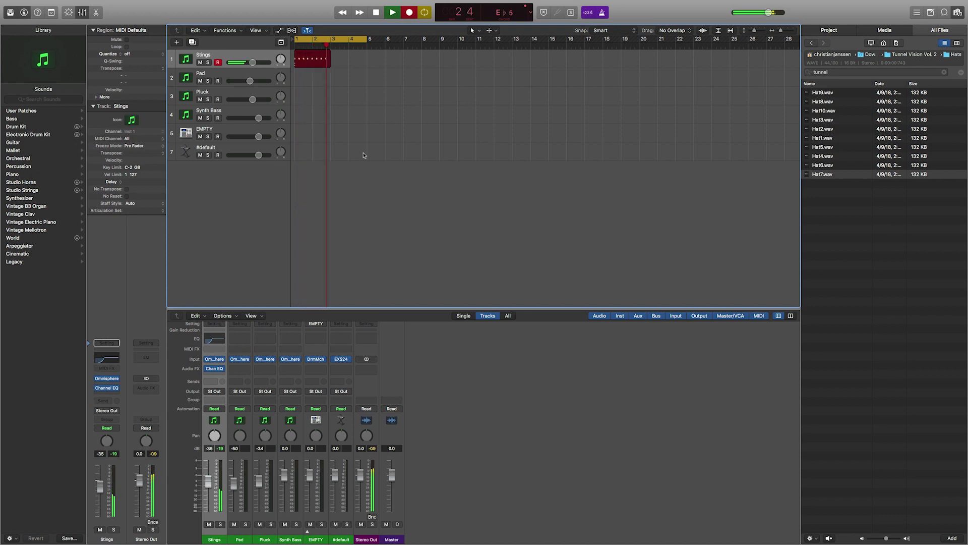
key("space")
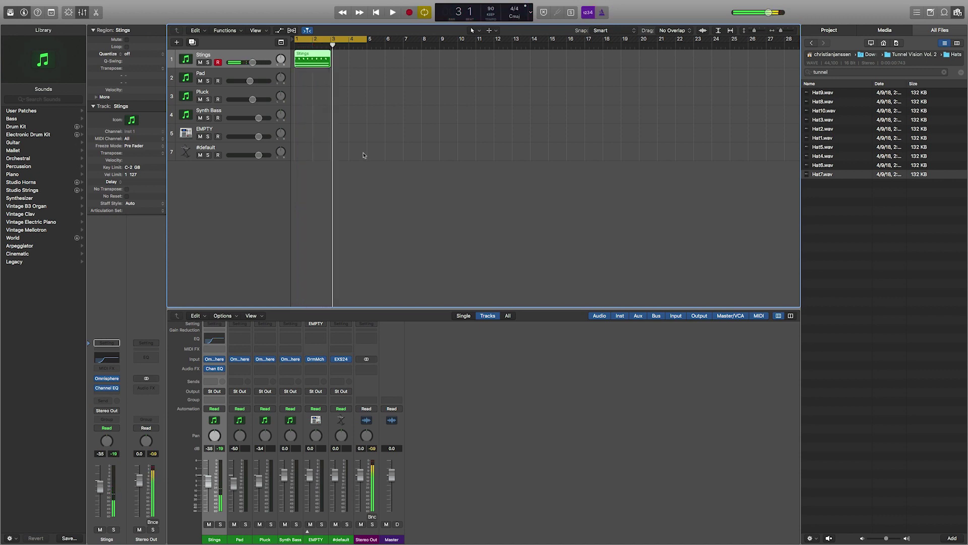
Open the Stings region in the Piano Roll and quantize all its notes to 1/16
double_click(313, 60)
left_click(354, 441)
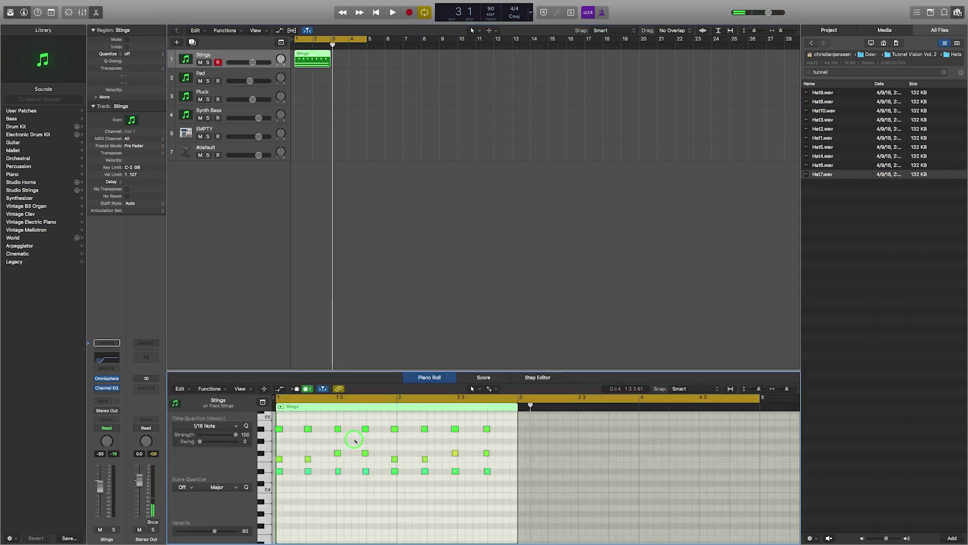
key("super+a")
key("q")
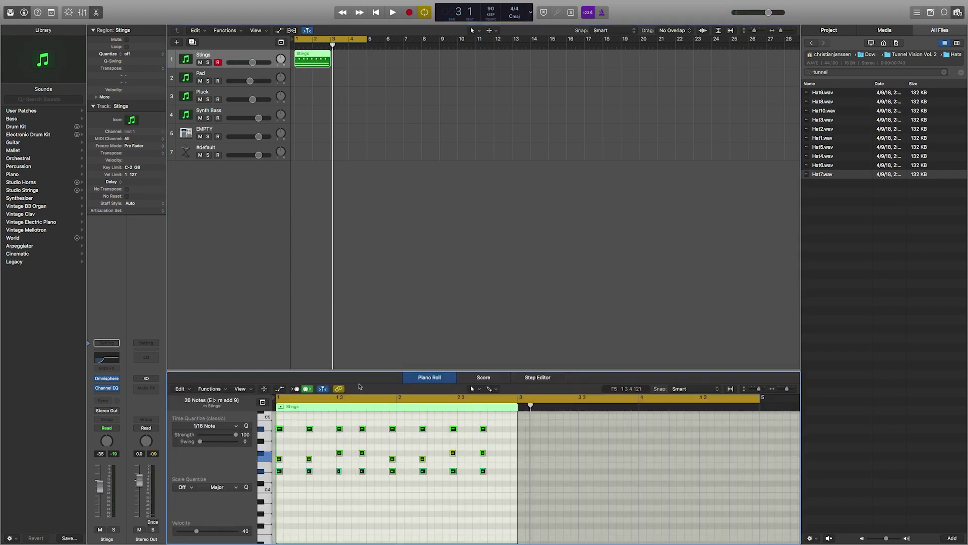
Move the fourth through eighth chords of the Stings region one sixteenth later, and play the part back
left_click_drag(379, 429, 368, 473)
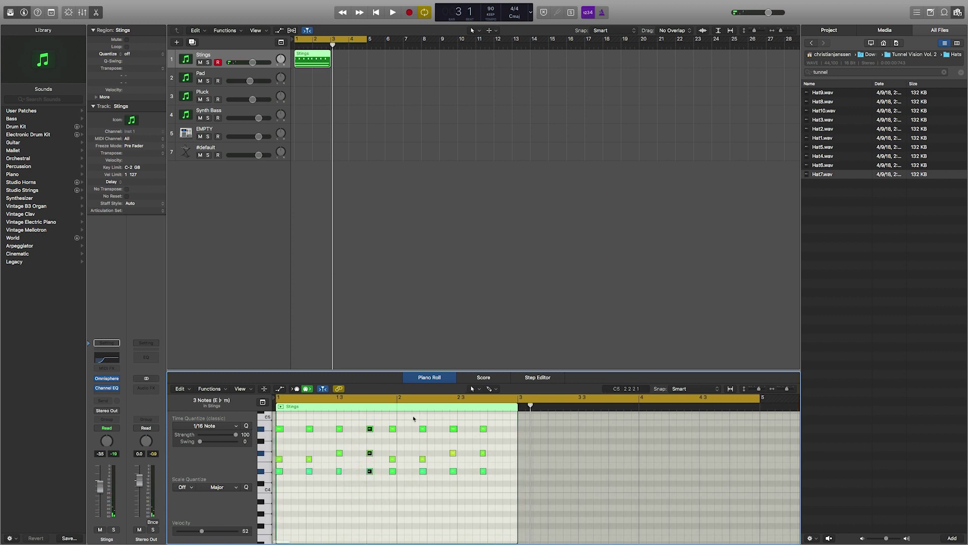
left_click_drag(412, 417, 491, 473)
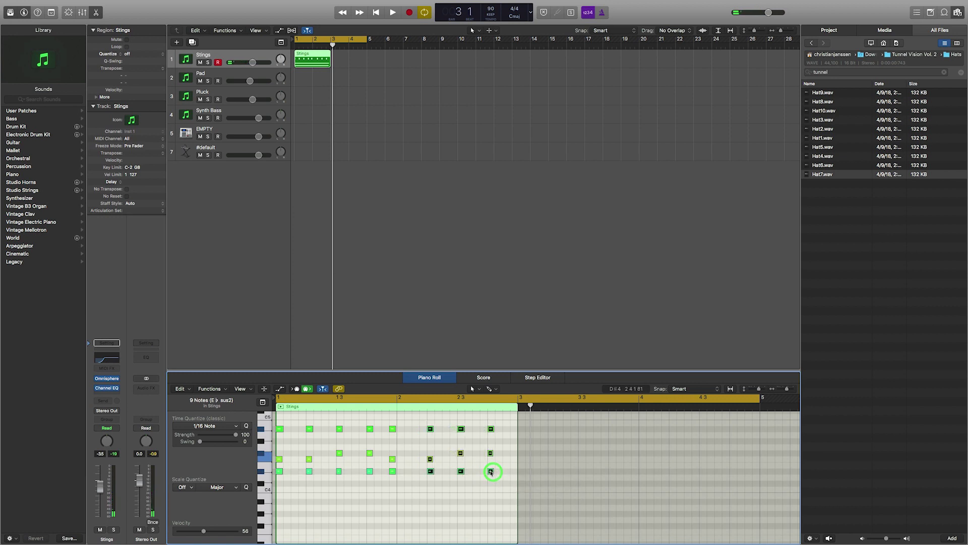
left_click_drag(385, 418, 398, 493)
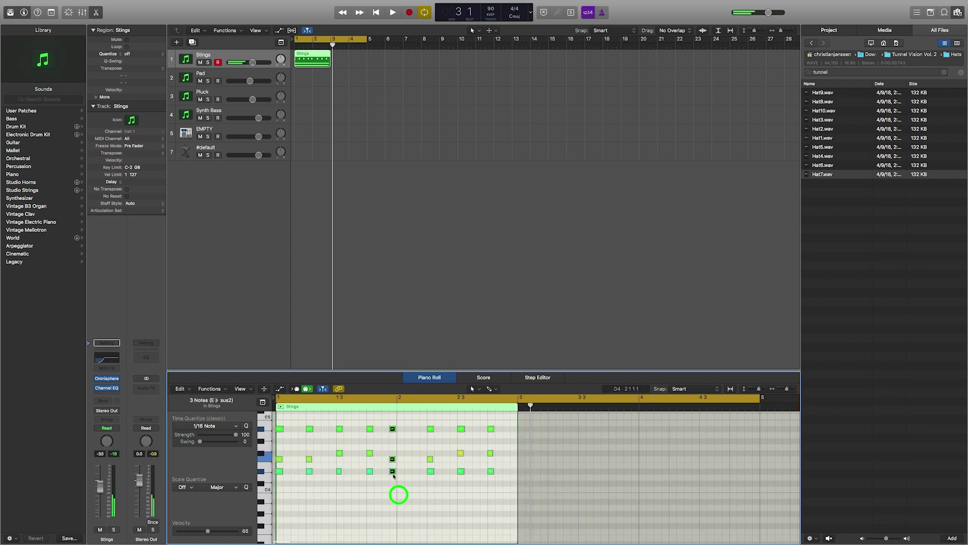
left_click(399, 472)
scroll(400, 474, "down", 10)
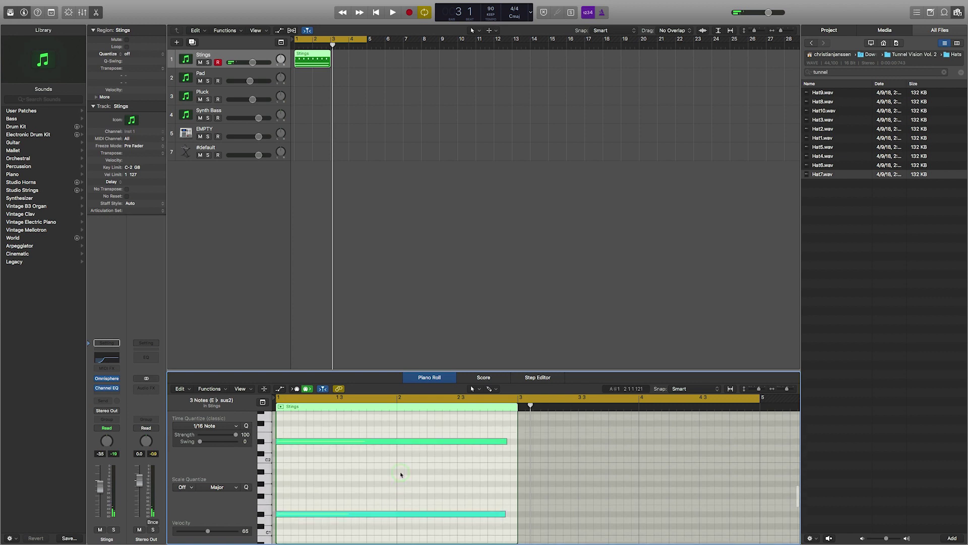
key("space")
scroll(400, 474, "up", 10)
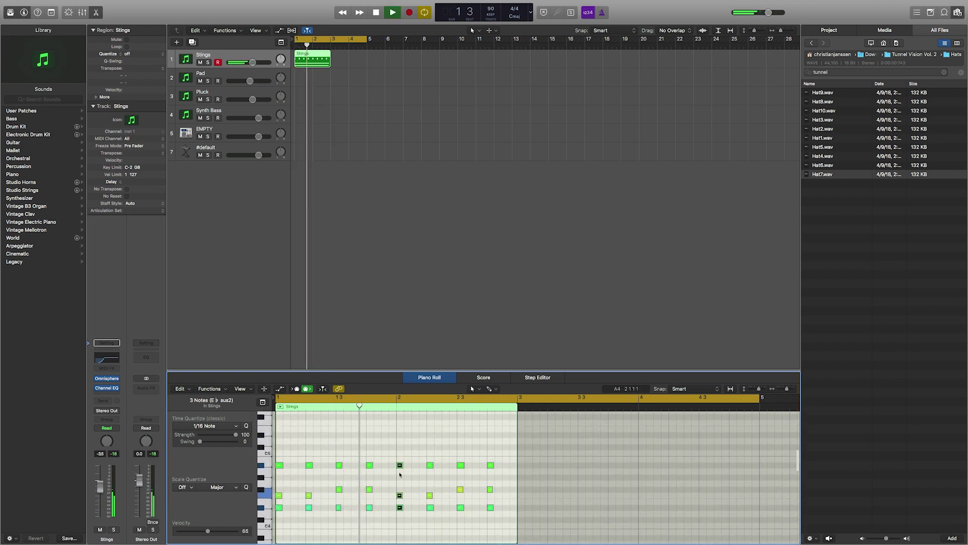
left_click(386, 448)
key("space")
Lengthen all notes of the Stings region slightly and listen to the result
key("super+a")
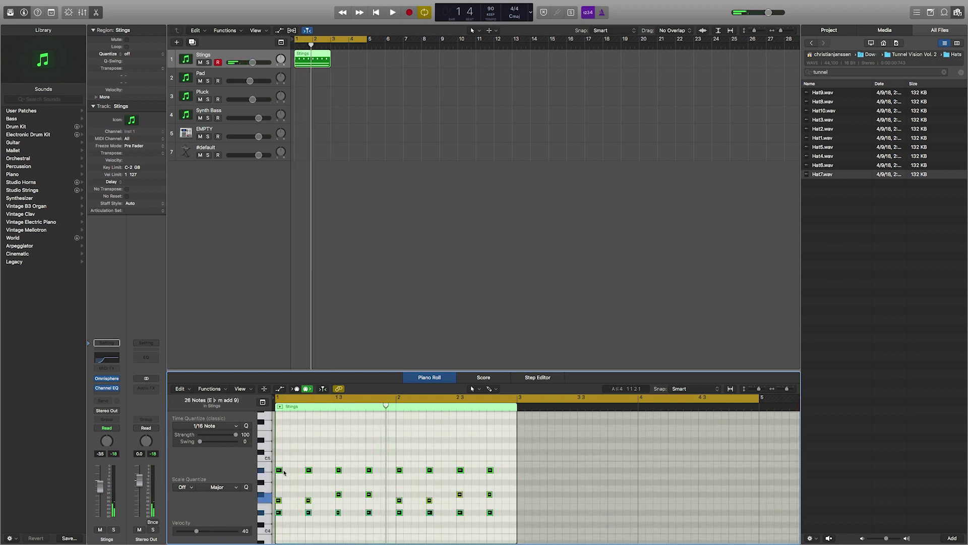
left_click_drag(284, 472, 286, 472)
key("space")
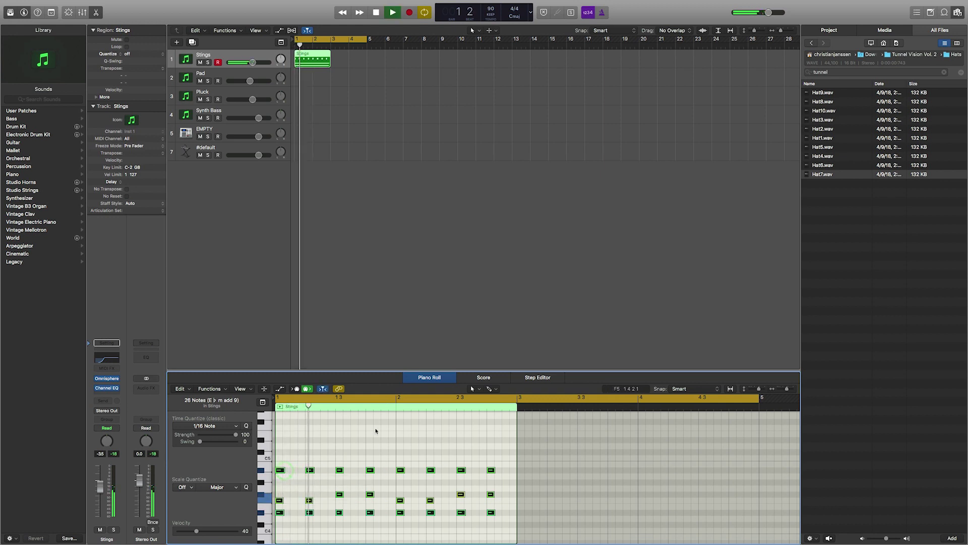
left_click(378, 430)
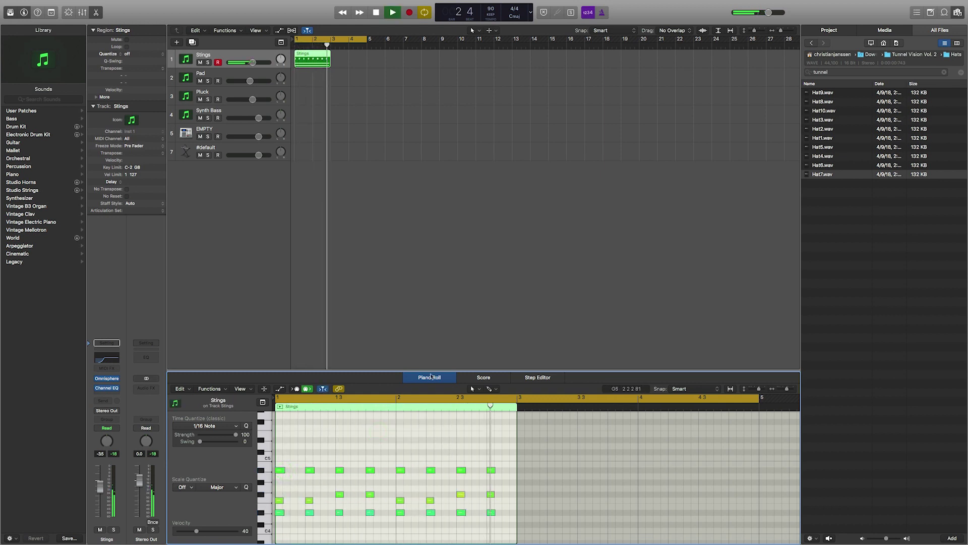
key("space")
Loop the Stings region out to bar 5 and play it back
left_click_drag(331, 54, 365, 57)
key("space")
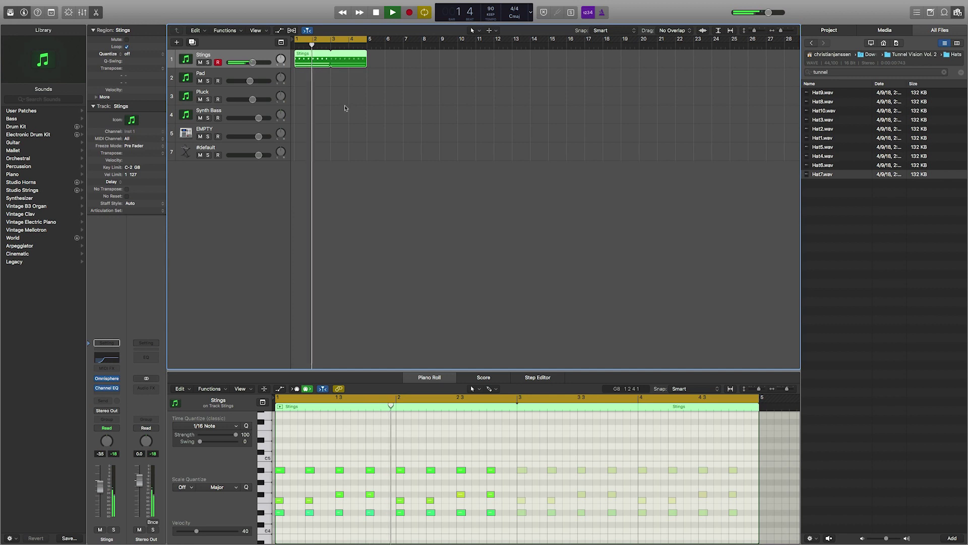
key("space")
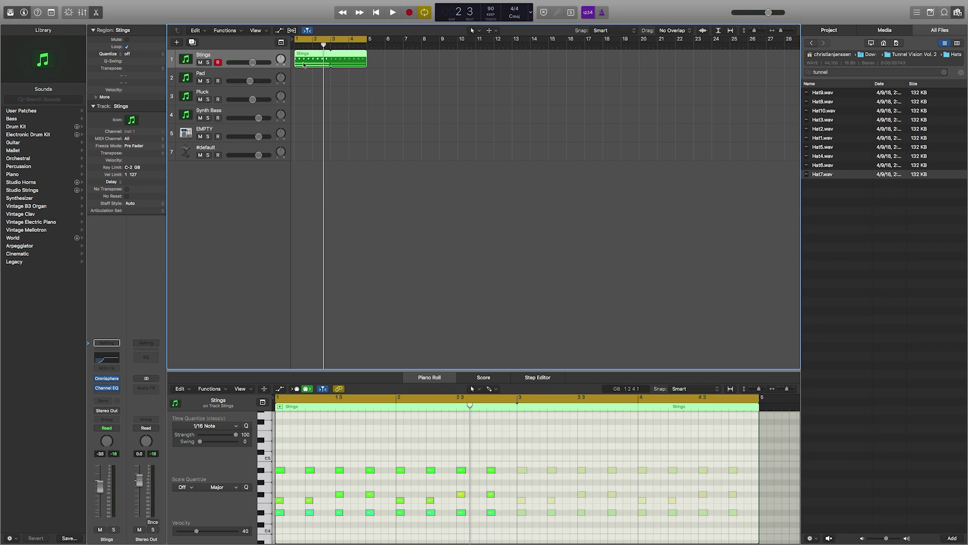
Copy the looped Stings region onto the Pad track at bar 1, play both together and select the Pad track
left_click_drag(303, 64, 304, 81)
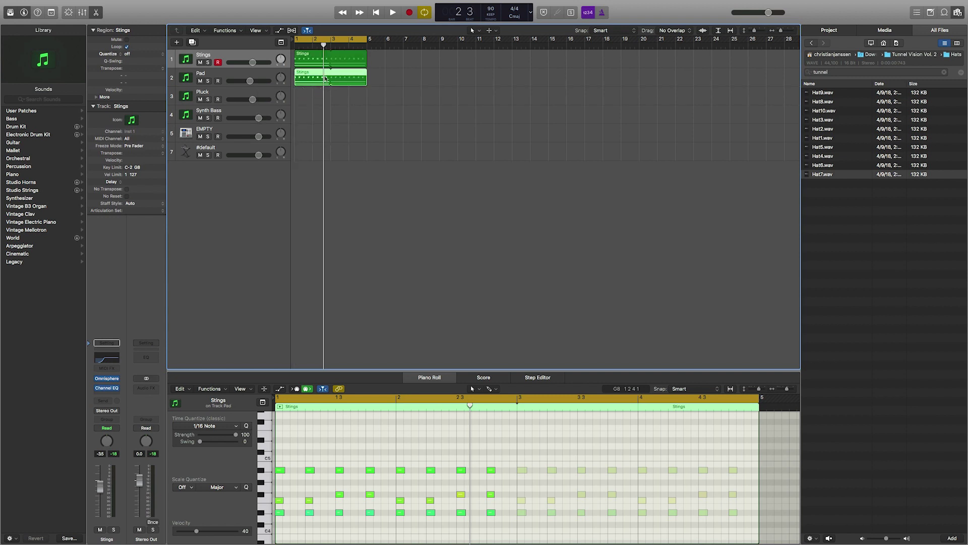
key("space")
left_click(251, 75)
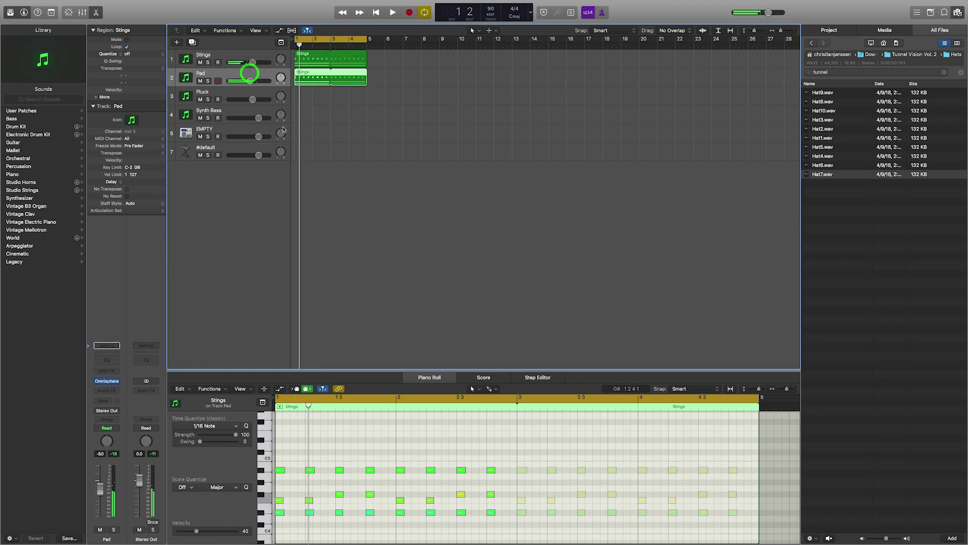
Add a Channel EQ to the Pad track and lower its high cut to between 1 and 2 kHz while listening
left_click(107, 359)
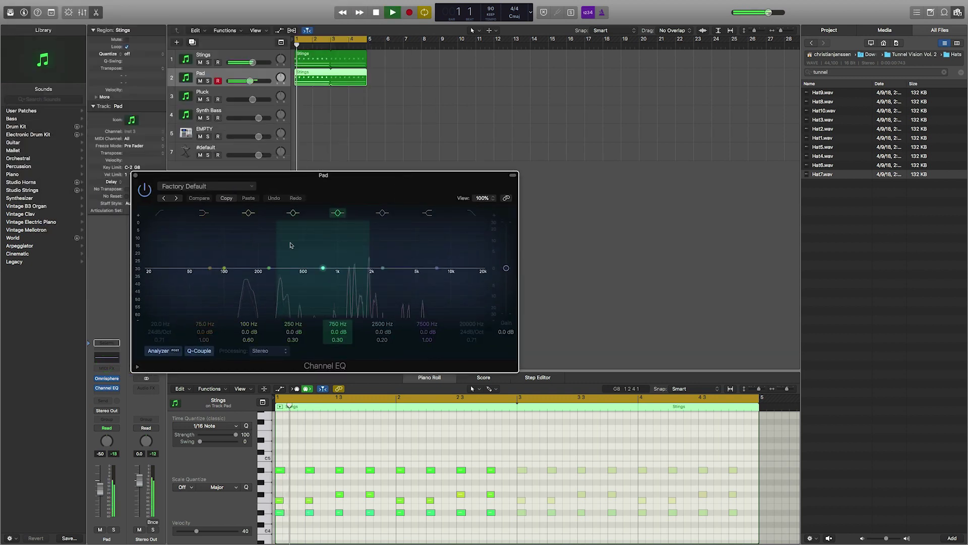
left_click(473, 214)
left_click_drag(482, 269, 349, 282)
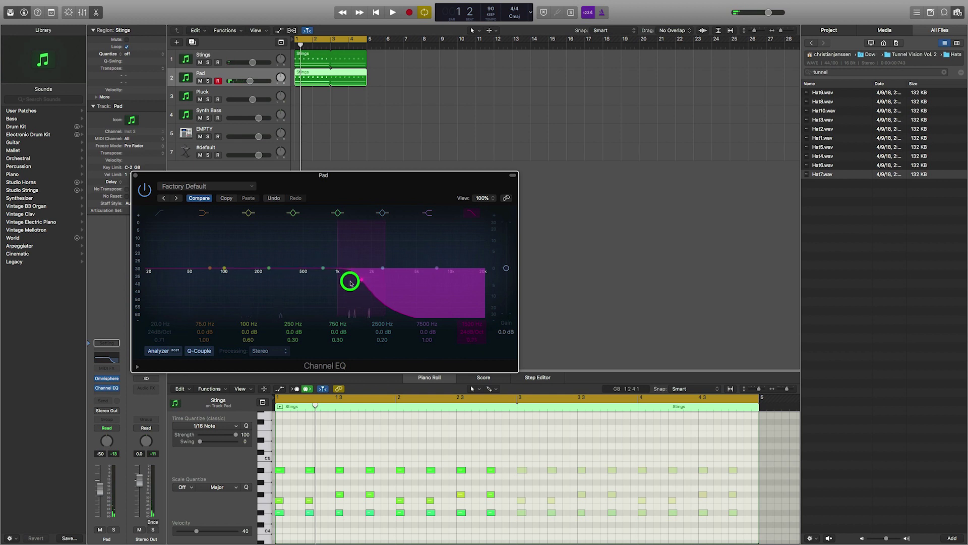
key("space")
left_click_drag(350, 281, 353, 281)
Enable the low cut on the Pad's EQ, raise it into the midrange, close the EQ and stop playback
left_click(162, 213)
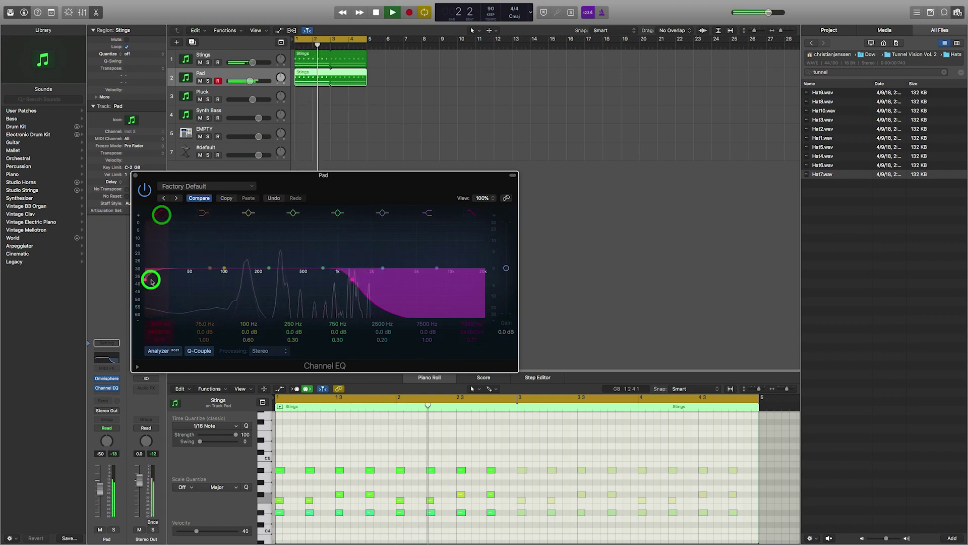
left_click_drag(151, 277, 342, 281)
left_click(135, 176)
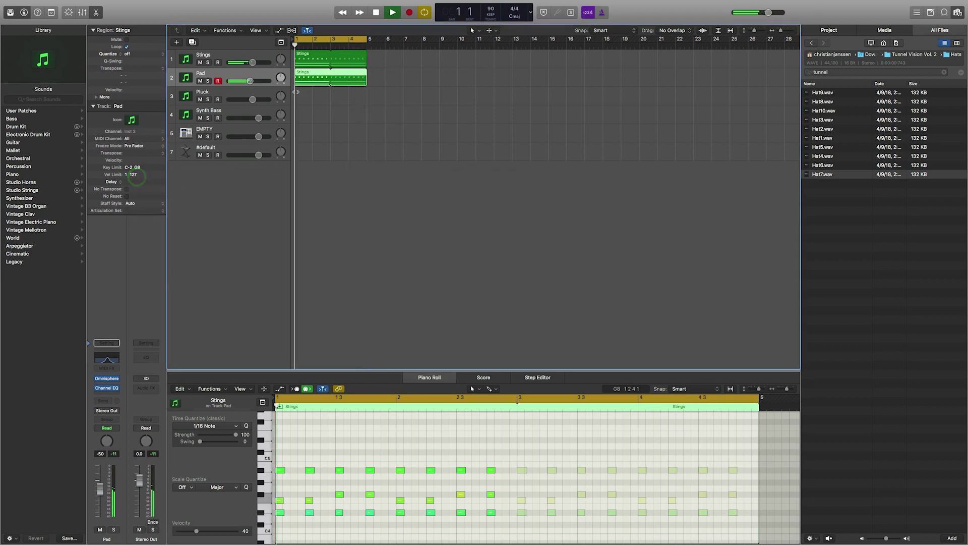
key("space")
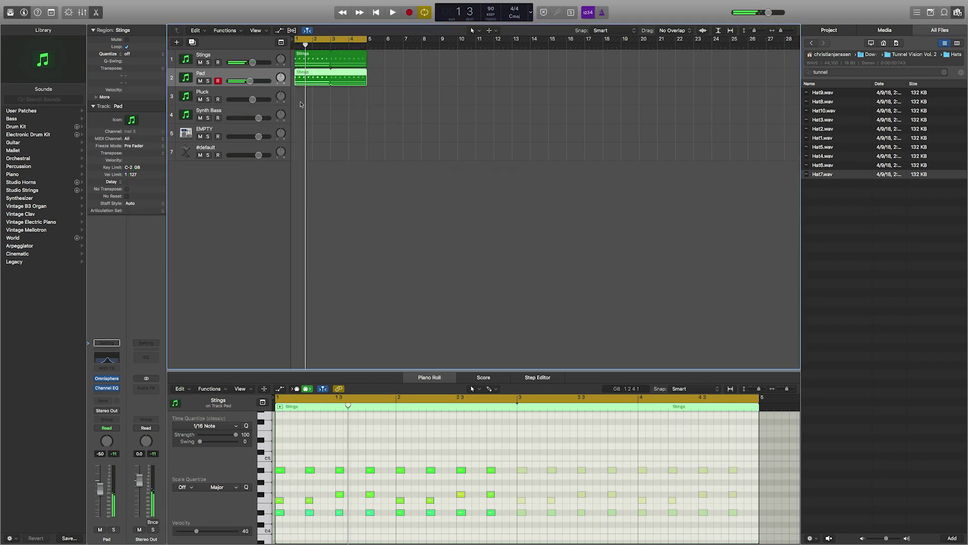
Create a two-bar region on the Pluck track at bar 1 with the Pencil Tool and shorten the cycle range to those bars
left_click(492, 30)
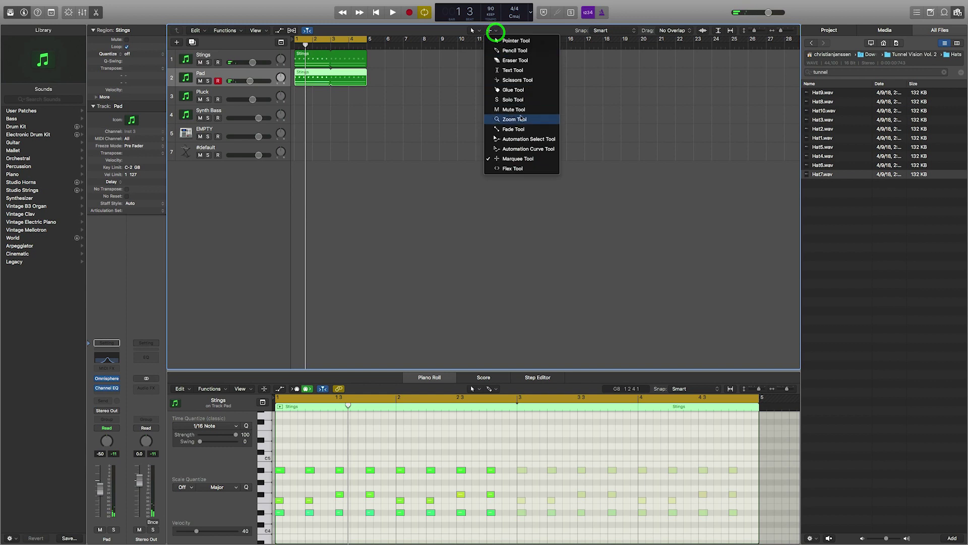
left_click(520, 50)
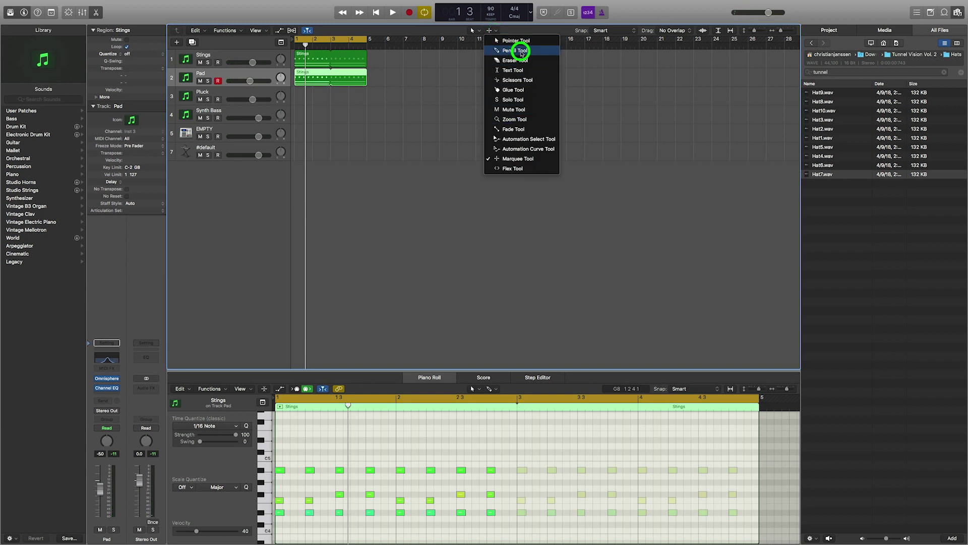
left_click(301, 95, "super")
left_click_drag(311, 99, 328, 99)
left_click_drag(368, 40, 332, 44)
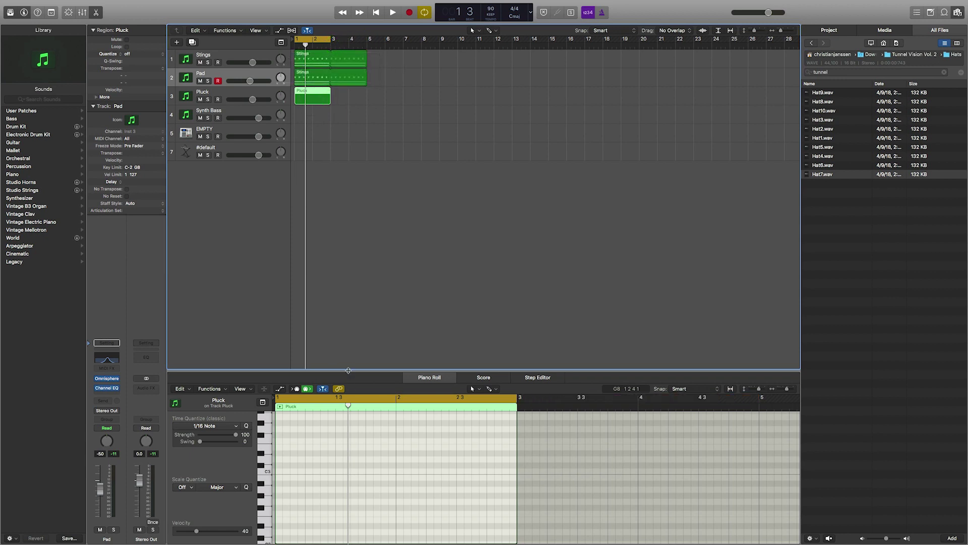
Enlarge the note editor and set the Pluck region's scale quantize to Eb Natural Minor
left_click_drag(348, 371, 348, 291)
left_click(193, 448)
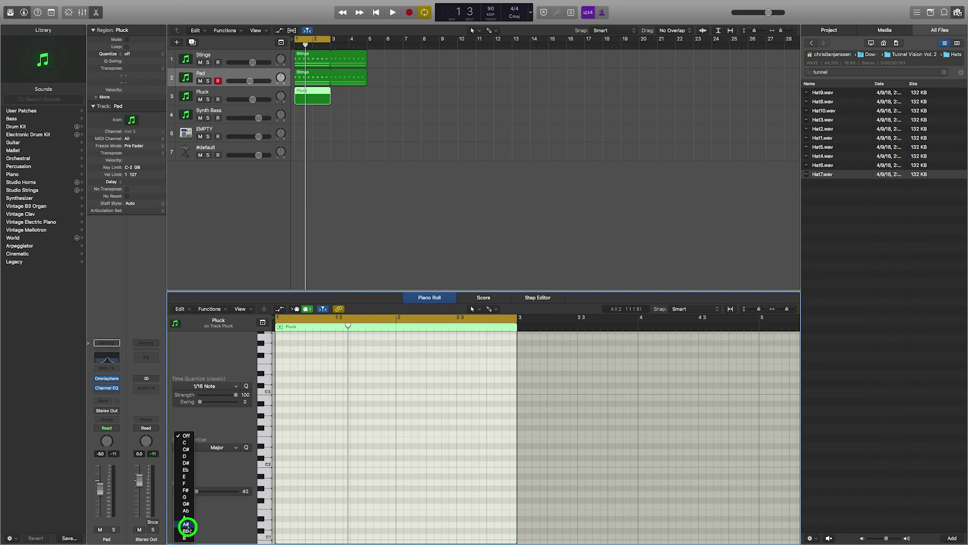
left_click(186, 469)
left_click(231, 451)
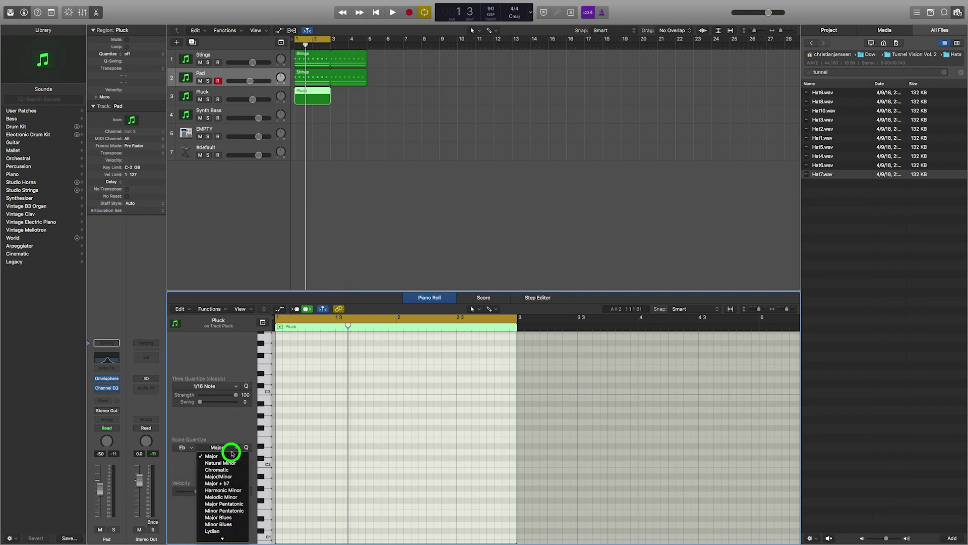
left_click(234, 463)
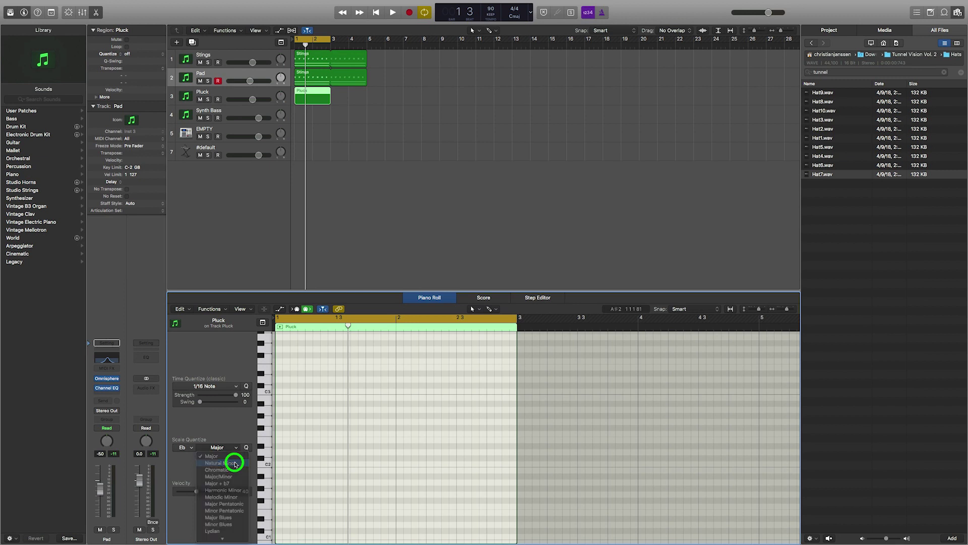
left_click(183, 447)
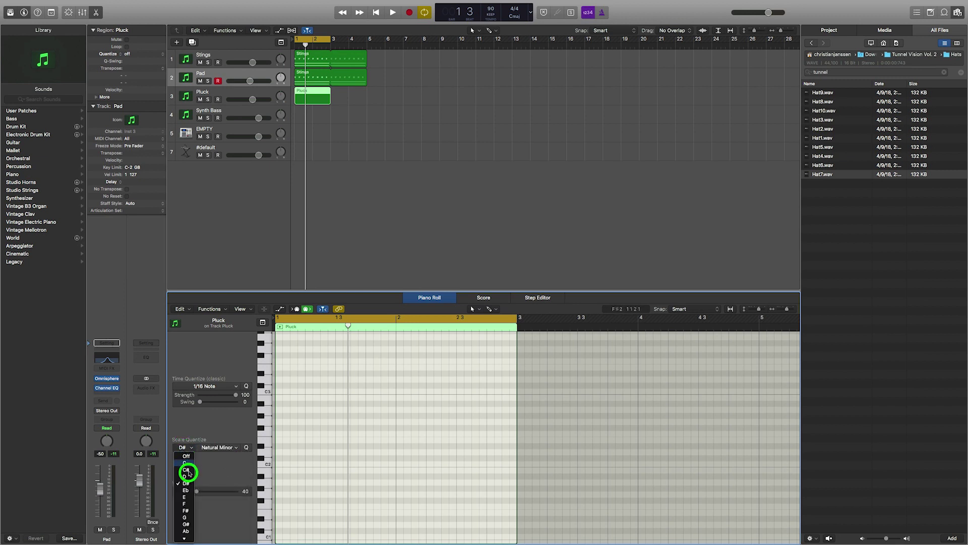
left_click(192, 491)
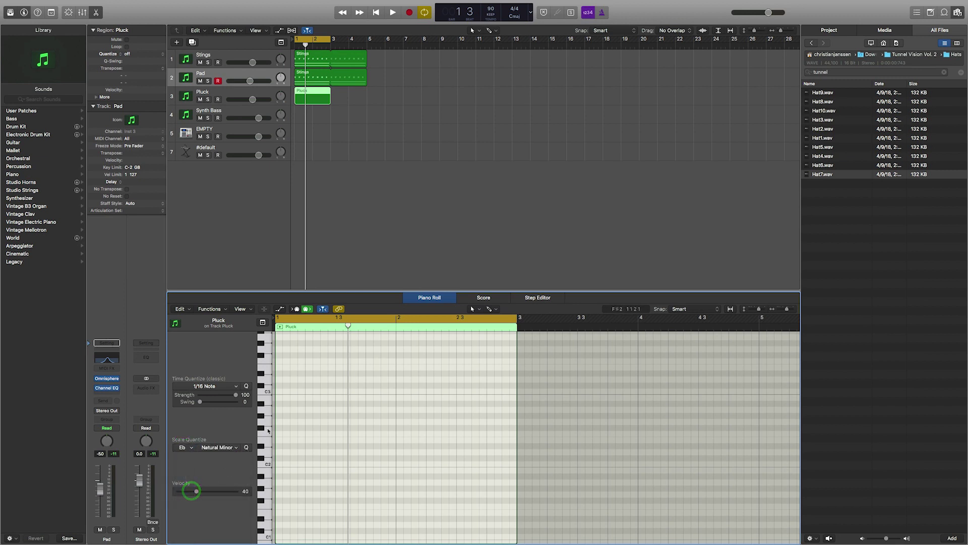
Switch the note editor's secondary tool to Brush and place a sixteenth-length A#2 note at the start of bar 1
key("space")
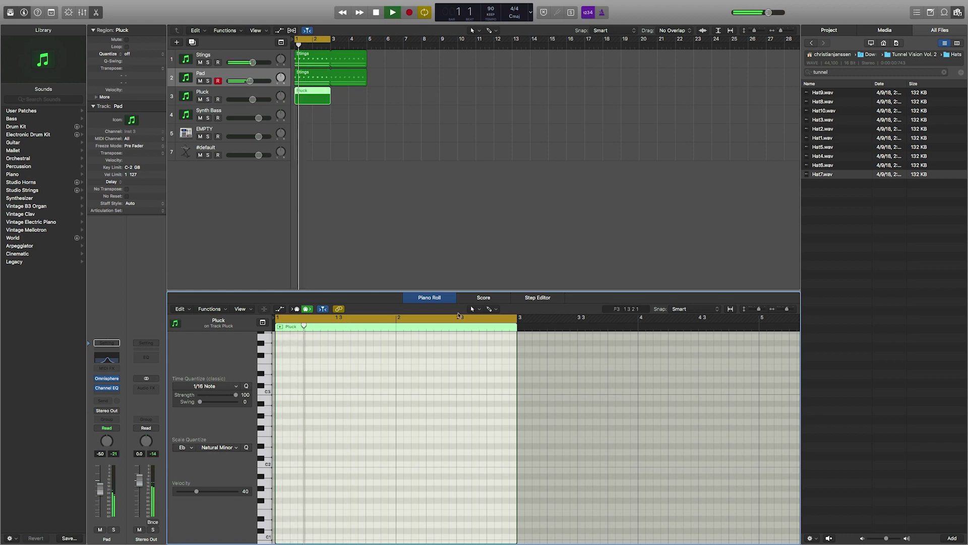
left_click(495, 309)
left_click(508, 435)
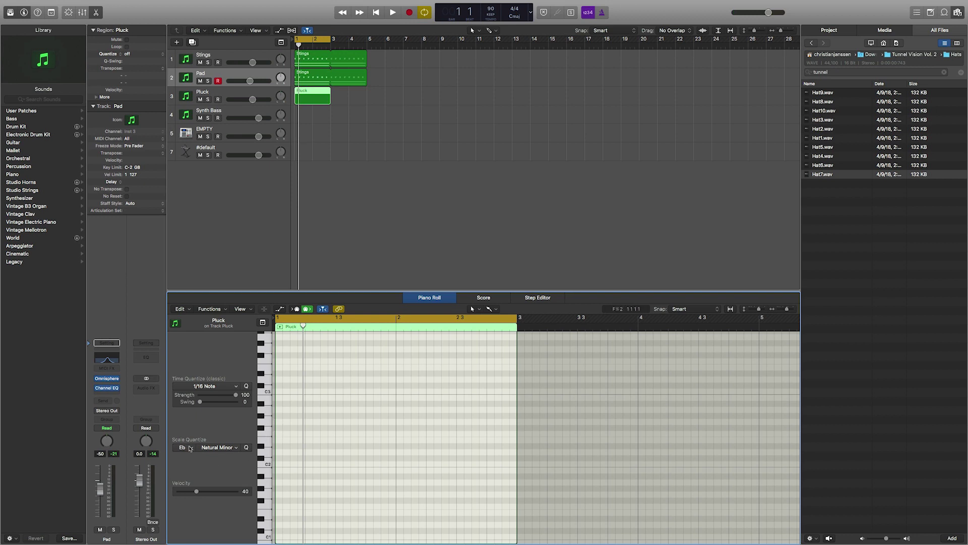
left_click(281, 398)
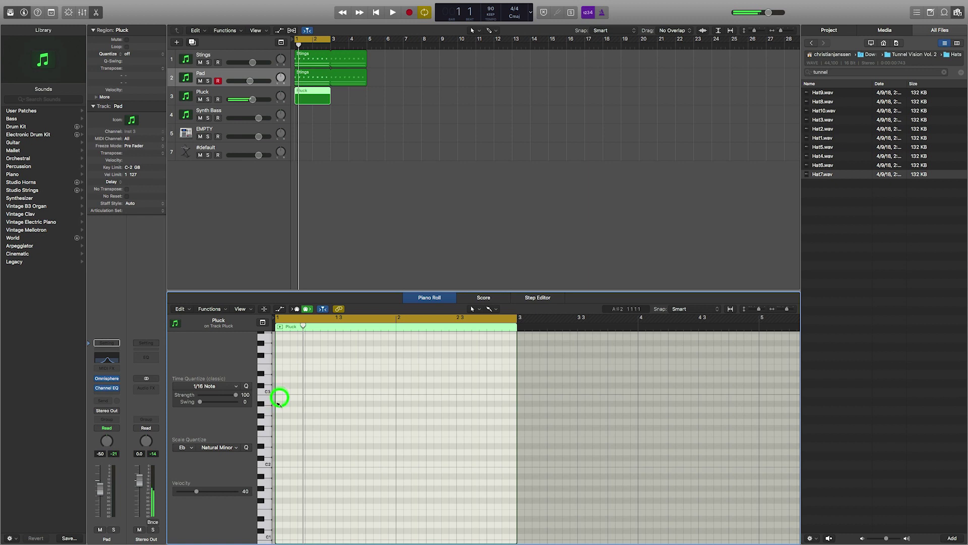
key("space")
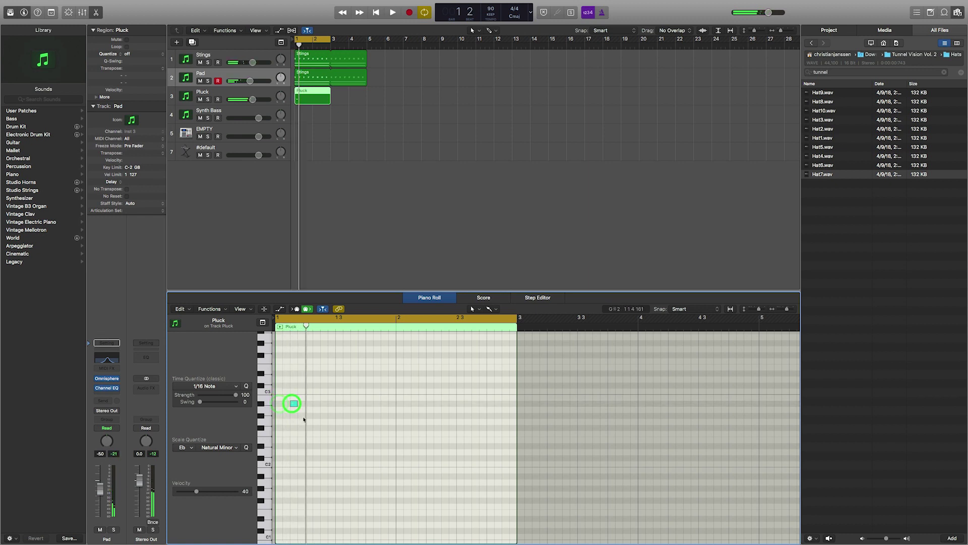
left_click(280, 404)
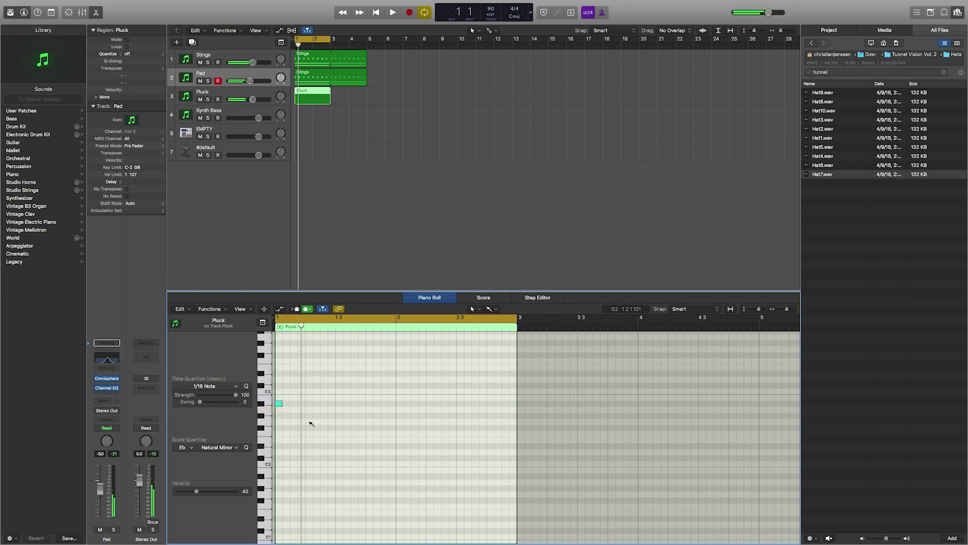
Add F#2 on beat 2, F2 on beat 3 and D#2 on beat 4 of bar 1, checking the melody by playback
left_click(337, 391)
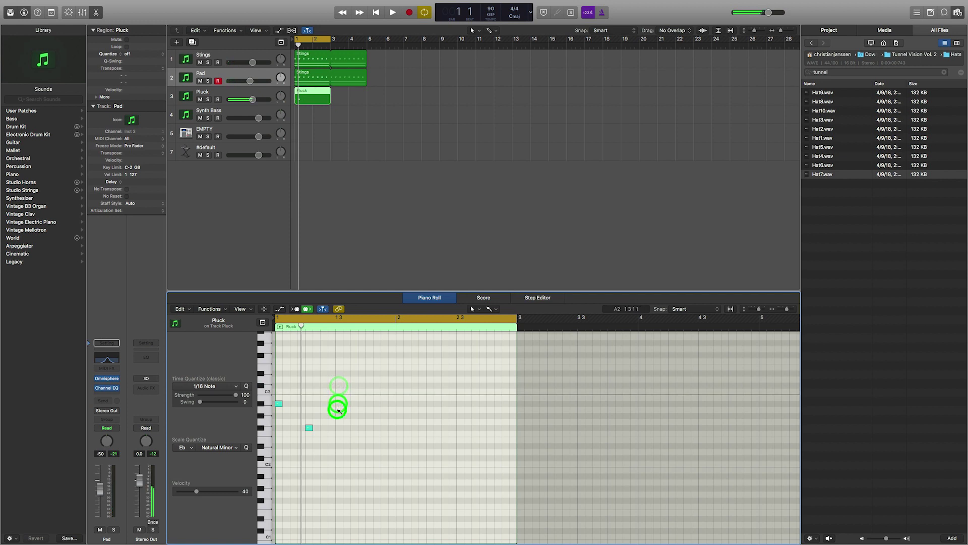
left_click_drag(338, 407, 341, 433)
key("space")
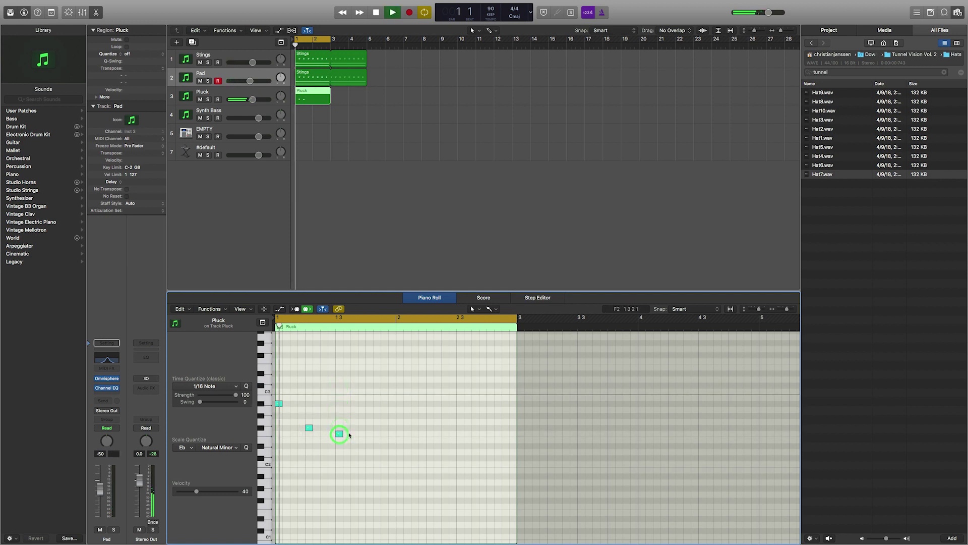
key("space")
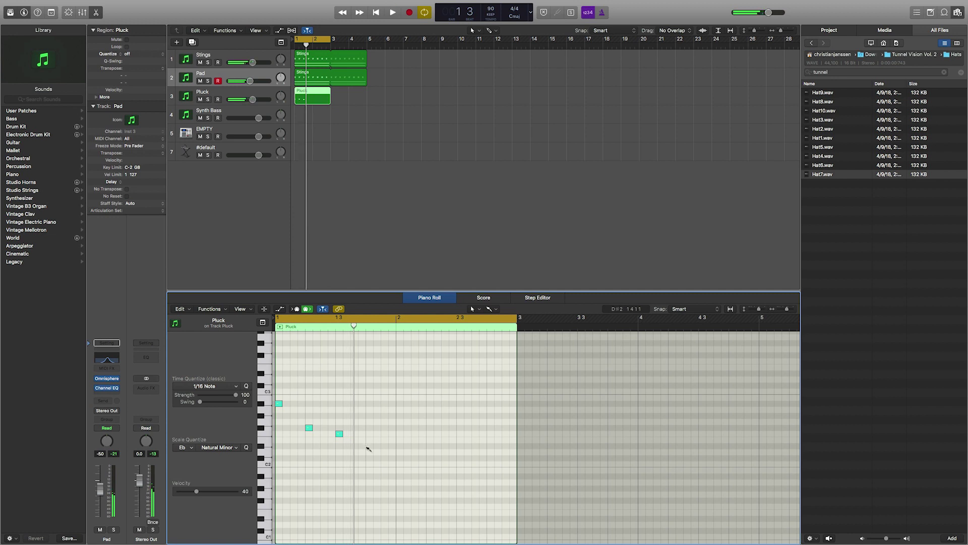
key("space")
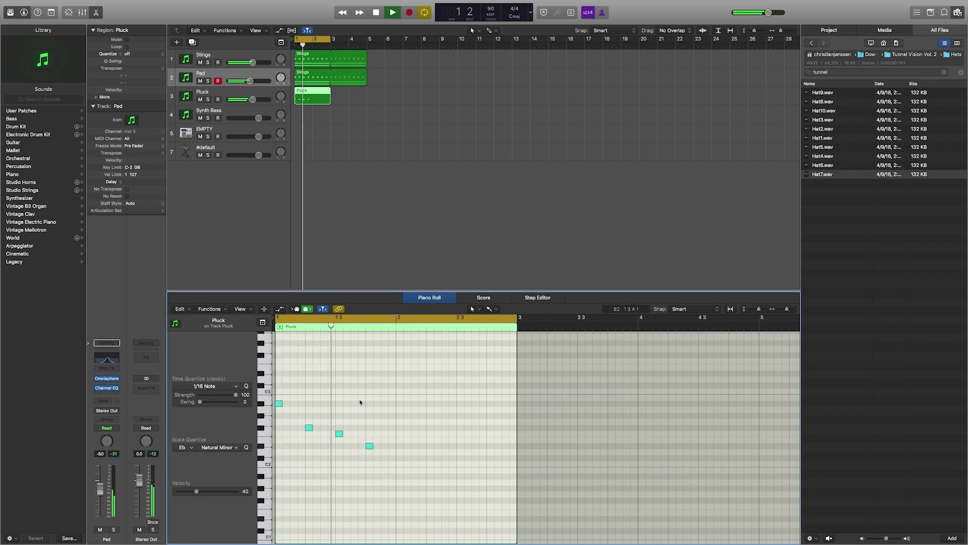
key("space")
Copy the four Pluck notes from bar 1 to bar 2 and play the two-bar melody
left_click_drag(399, 468, 402, 403)
key("space")
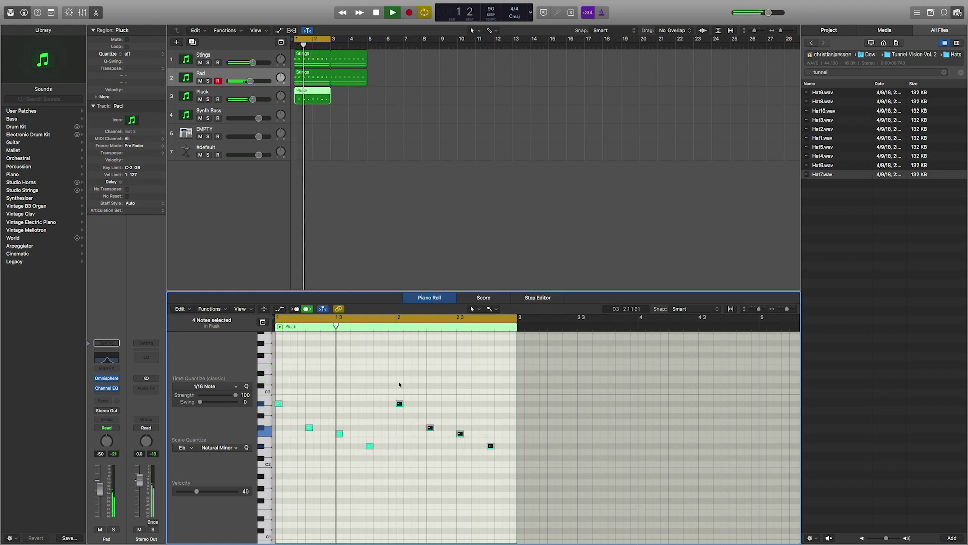
left_click(386, 379)
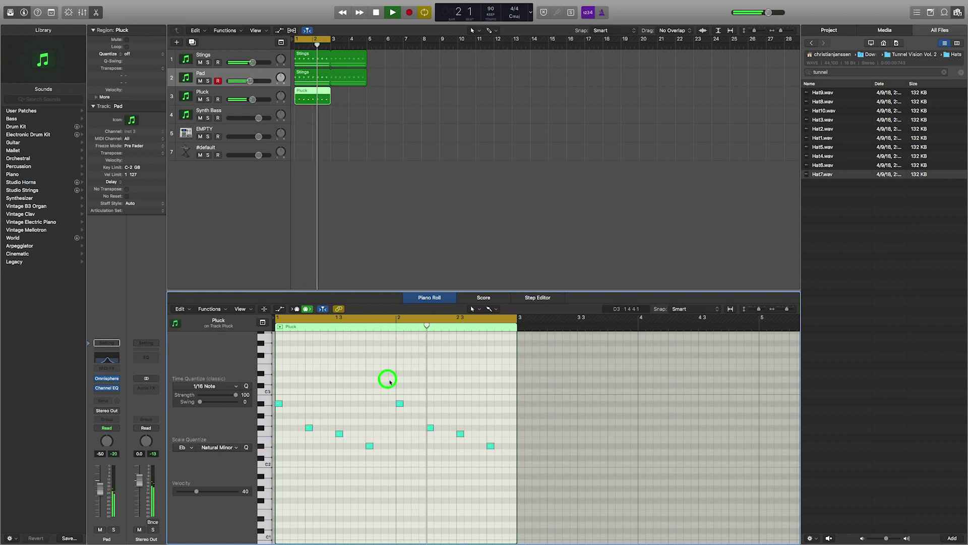
key("space")
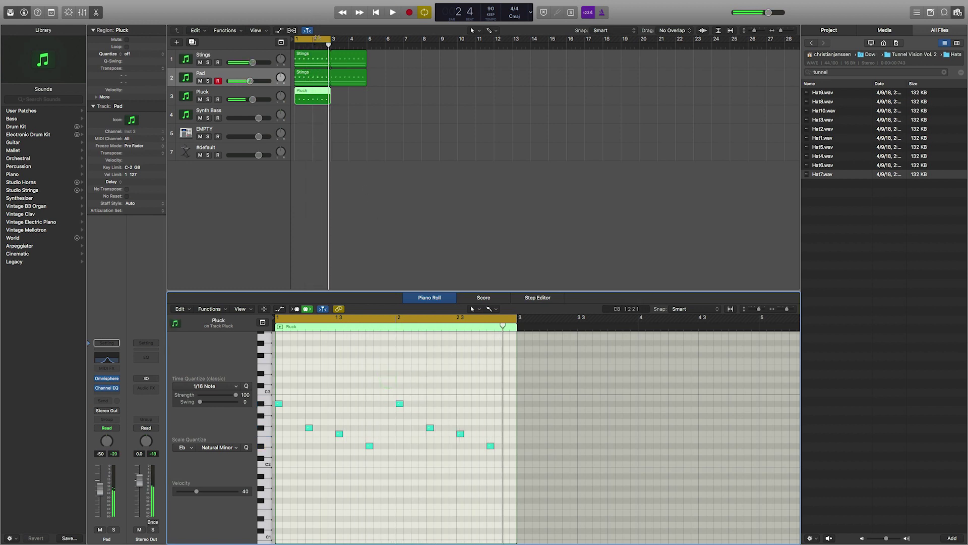
Move the cycle range to bars 3 and 4 and create a second two-bar Pluck region there, ending at bar 5
mouse_move(315, 40)
left_mouse_down()
mouse_move(350, 39)
mouse_move(331, 47)
left_mouse_up()
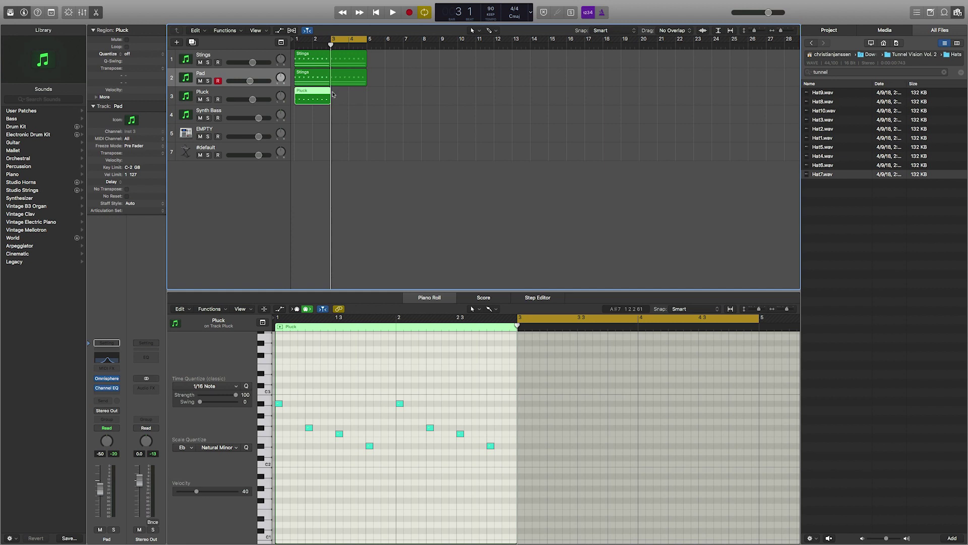
key("space")
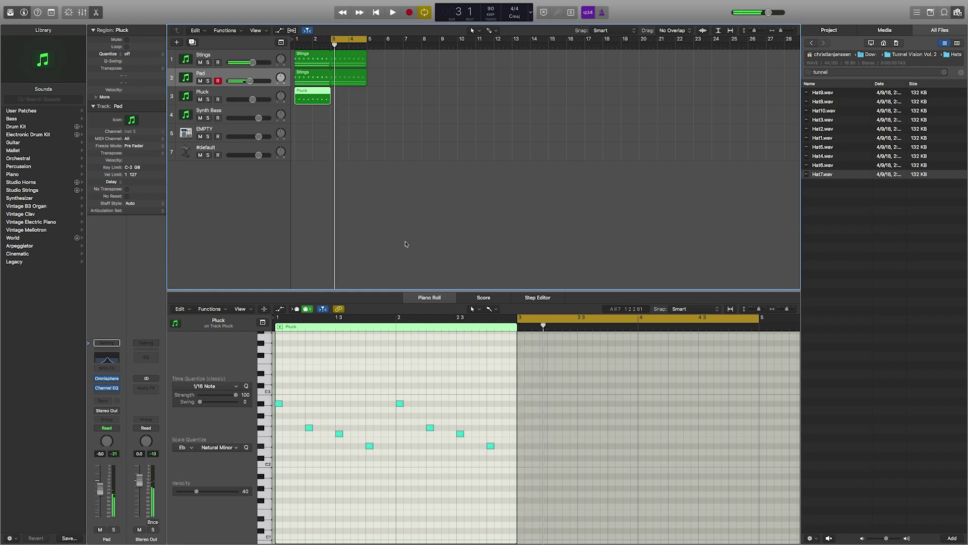
left_click(335, 98)
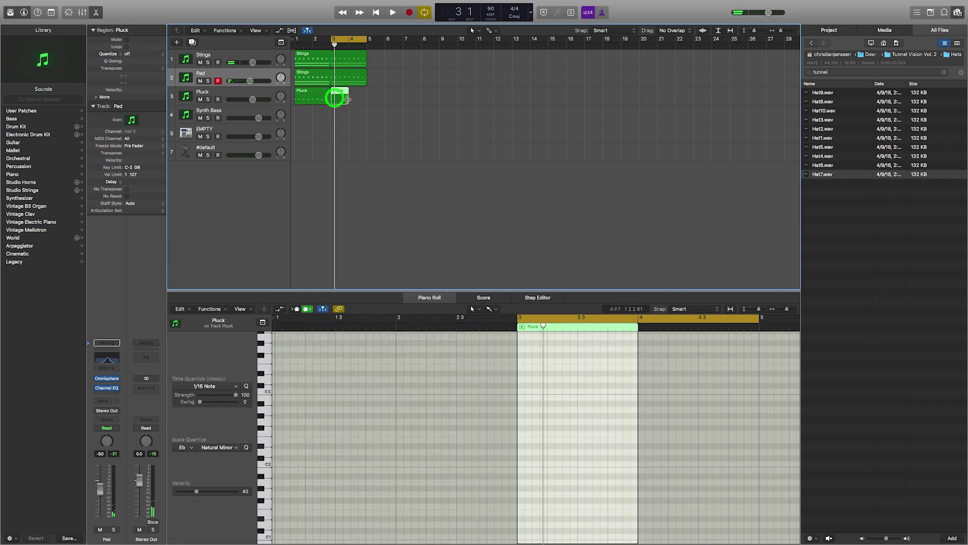
left_click_drag(351, 98, 369, 103)
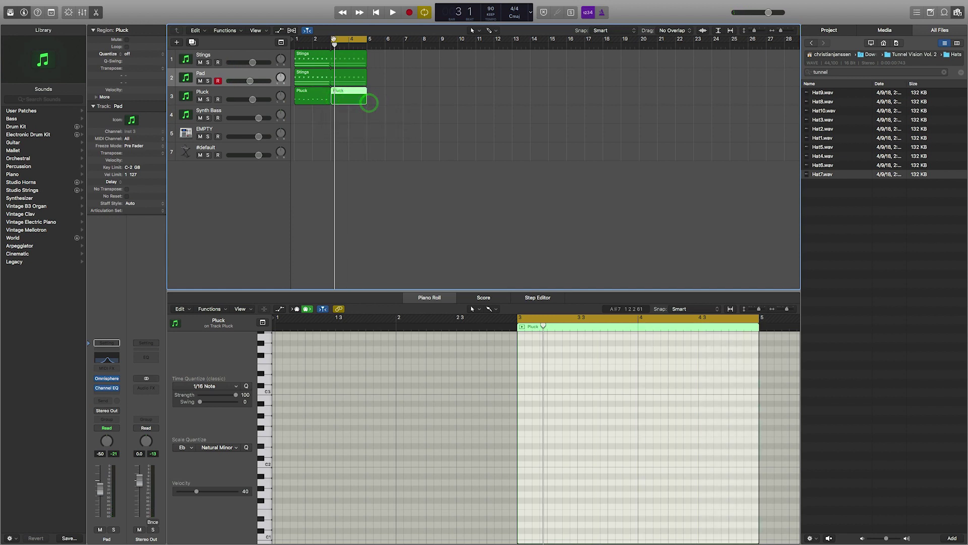
Extend the cycle range back to bar 1 and play the melody into the empty Pluck region
left_click_drag(332, 39, 280, 43)
key("space")
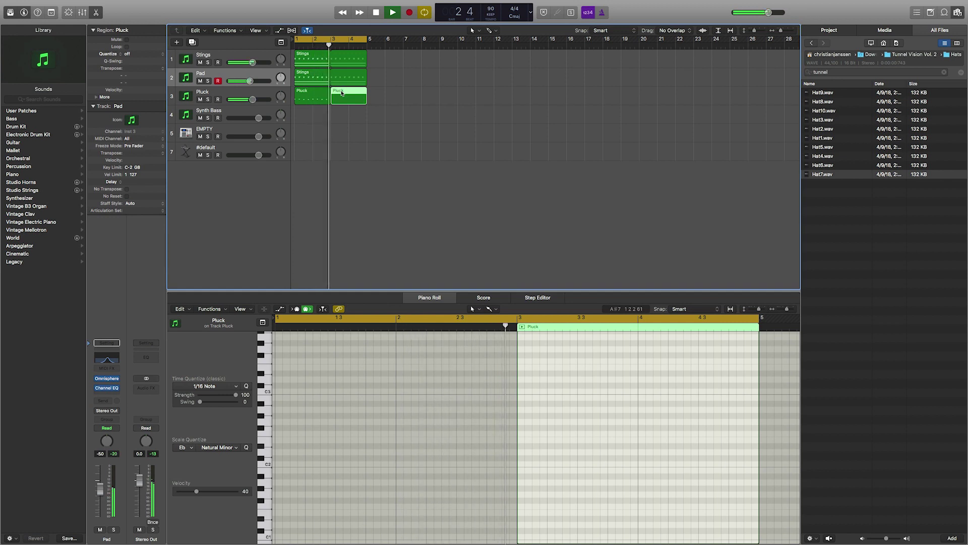
scroll(445, 250, "right", 1)
key("space")
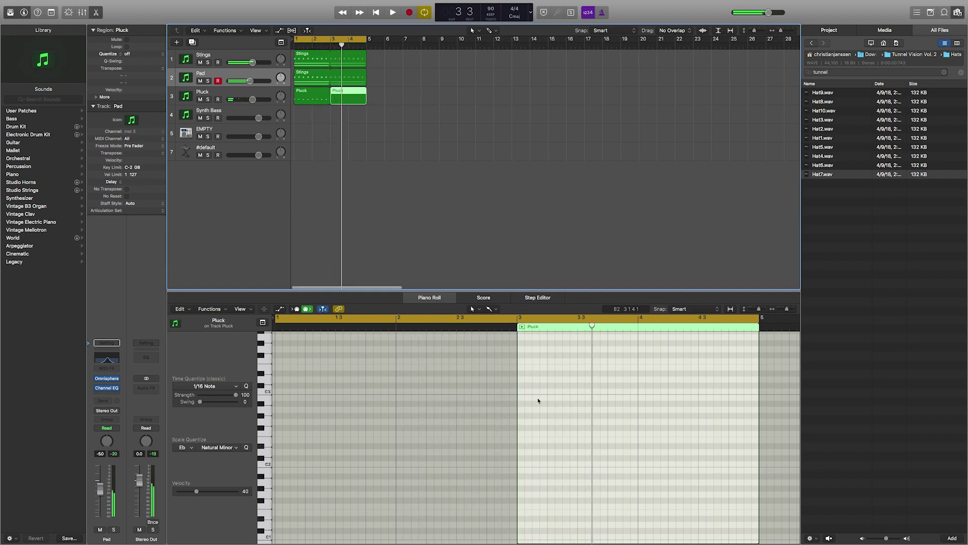
Place a B2 note at the start of bar 3, listen from the beginning, and add G#2 on beat 2
left_click(521, 398)
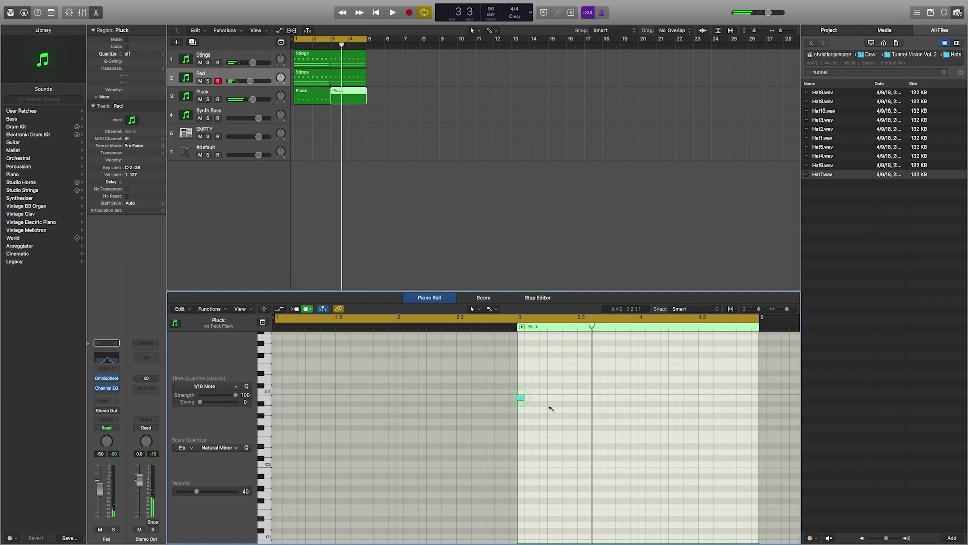
key("Return")
key("space")
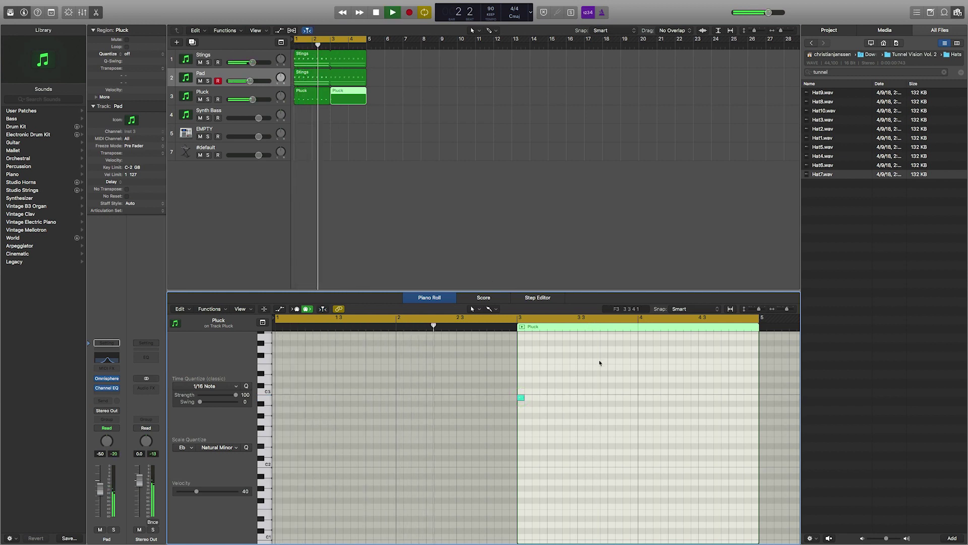
scroll(600, 379, "down", 2)
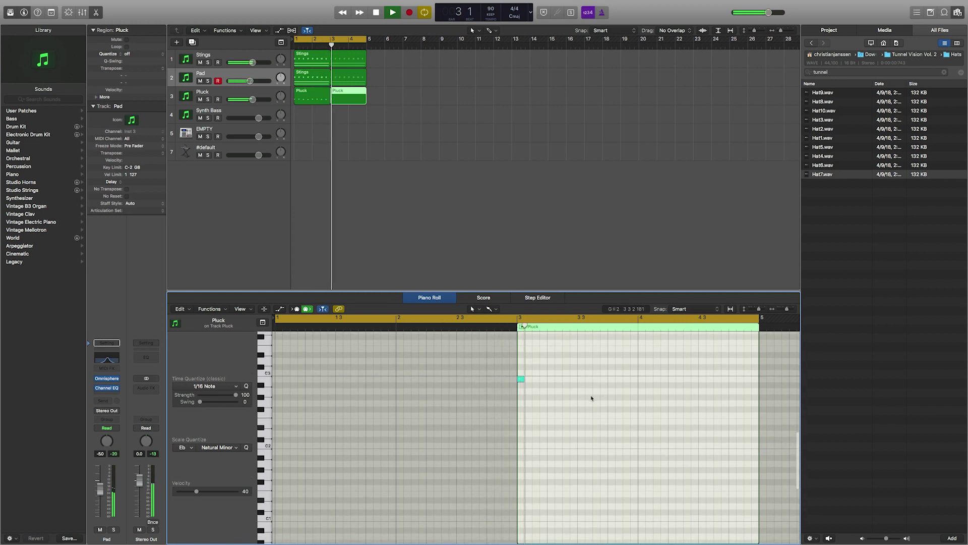
scroll(580, 404, "up", 2)
key("space")
left_click(551, 425, "super")
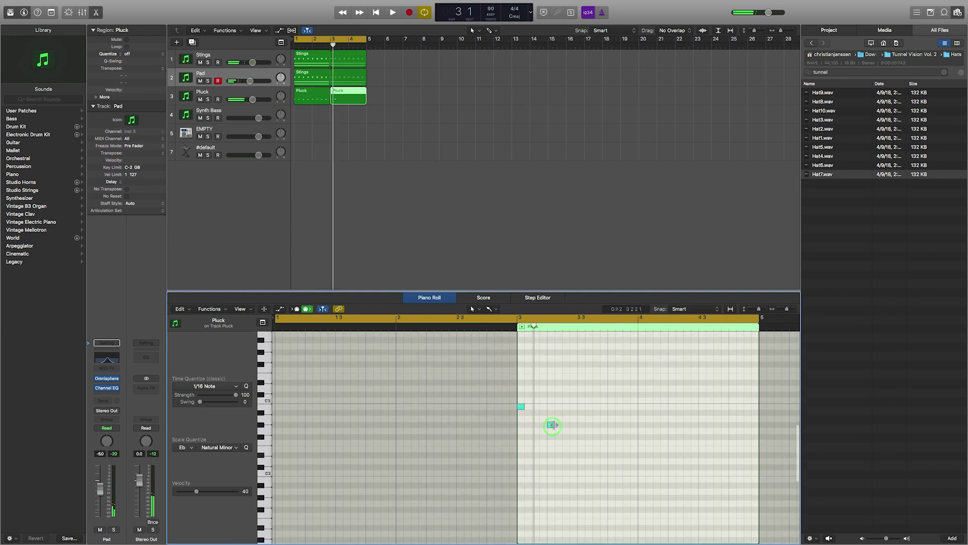
Complete the bar 3 Pluck melody with F#2 on beat 2, F2 on beat 3 and D#2 on beat 4, removing the low C#2
left_click(553, 424)
key("space")
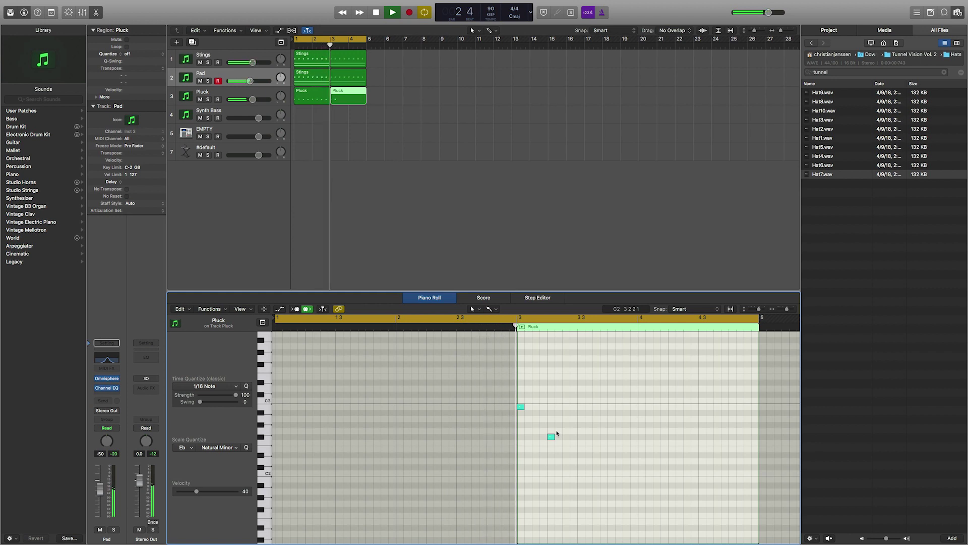
left_click(581, 467)
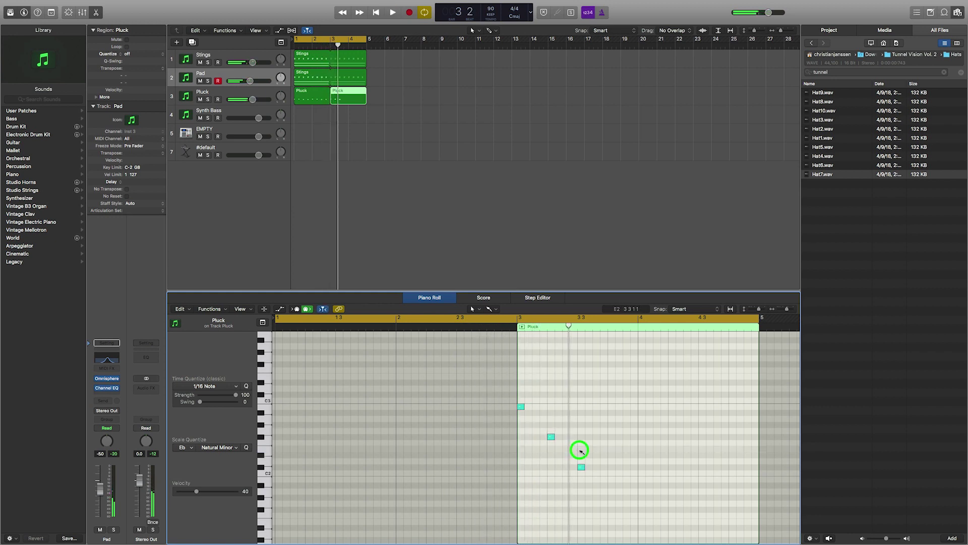
left_click(581, 443)
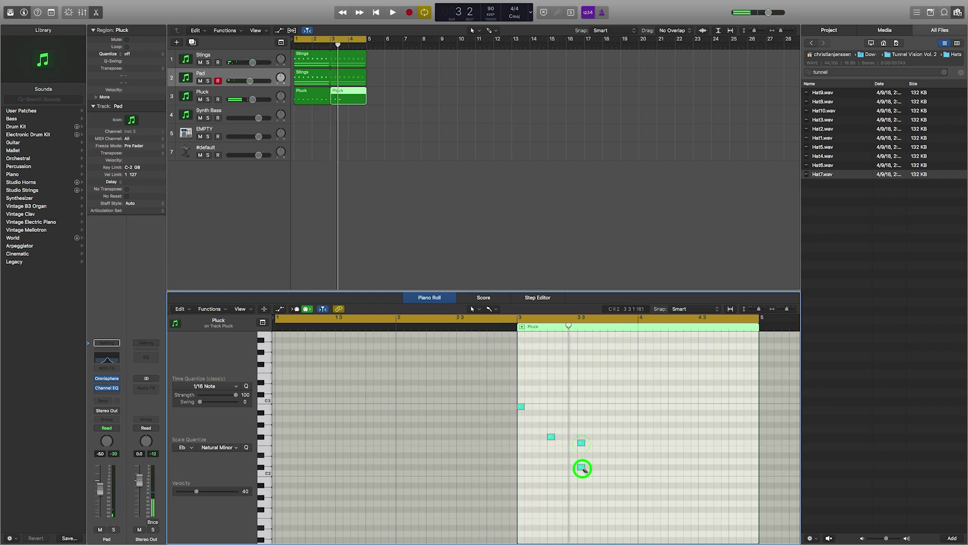
left_click(611, 454)
double_click(581, 466)
Copy the four Pluck notes from bar 3 to bar 4 and play the full melody
key("space")
left_click_drag(643, 477, 642, 407)
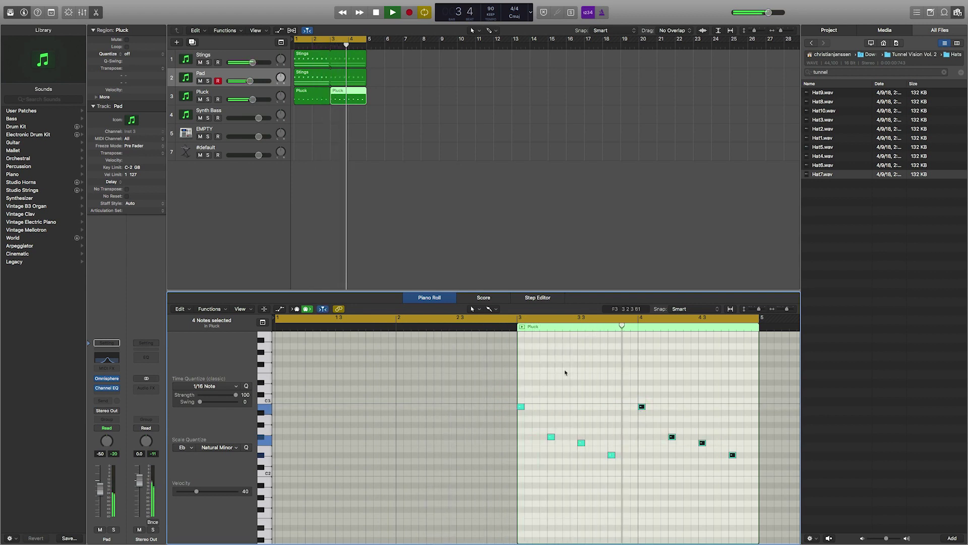
left_click(326, 148)
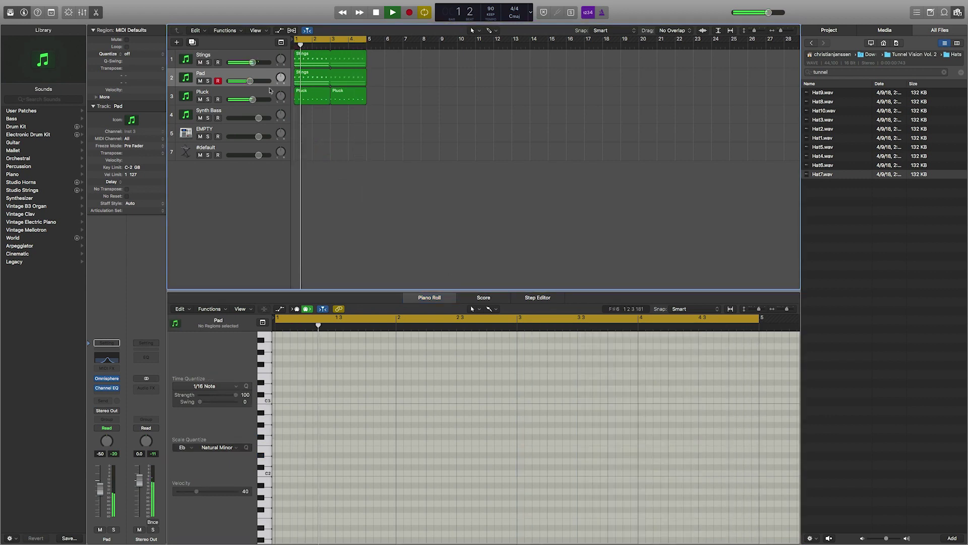
Add a Channel EQ to the Pluck track and raise its low cut to just above 250 Hz
left_click(255, 97)
left_click(107, 359)
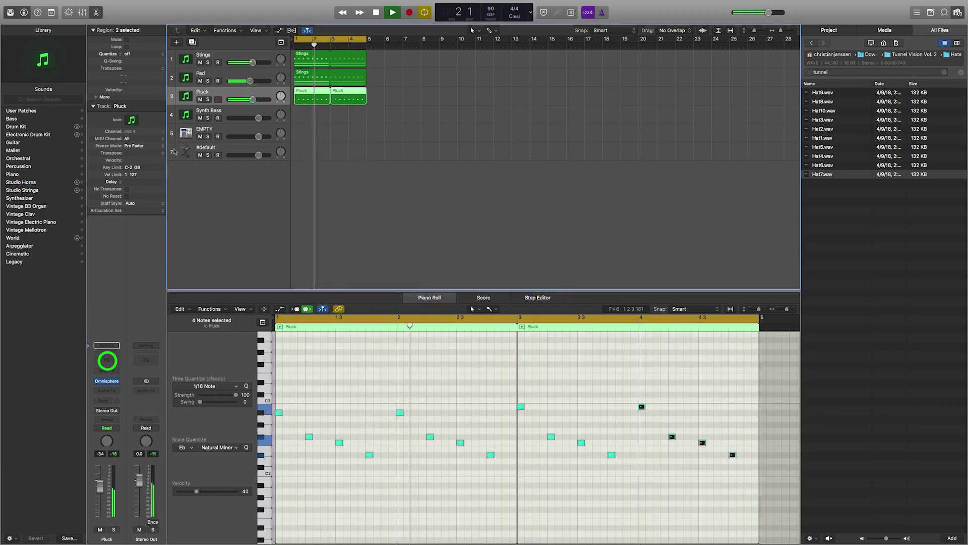
left_click(36, 49)
left_click_drag(30, 114, 175, 119)
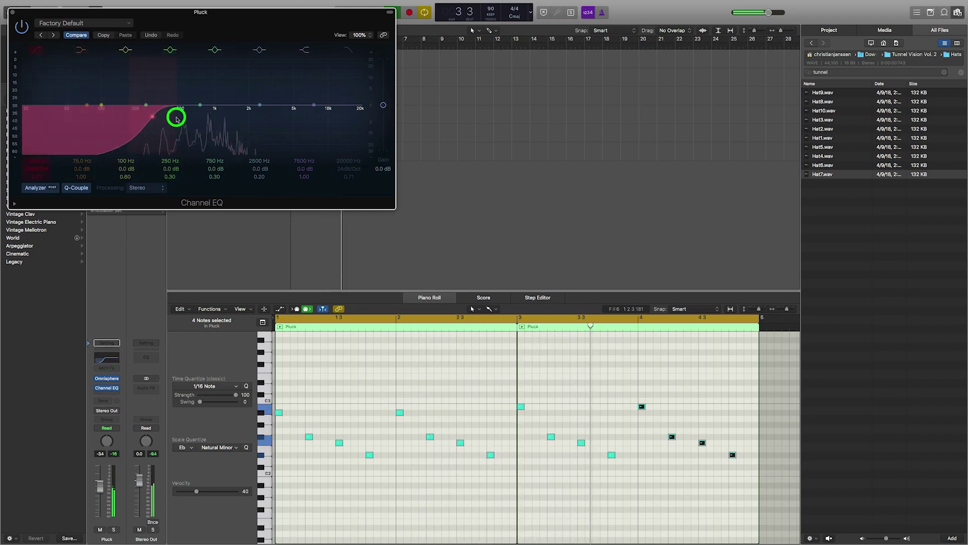
left_click(12, 11)
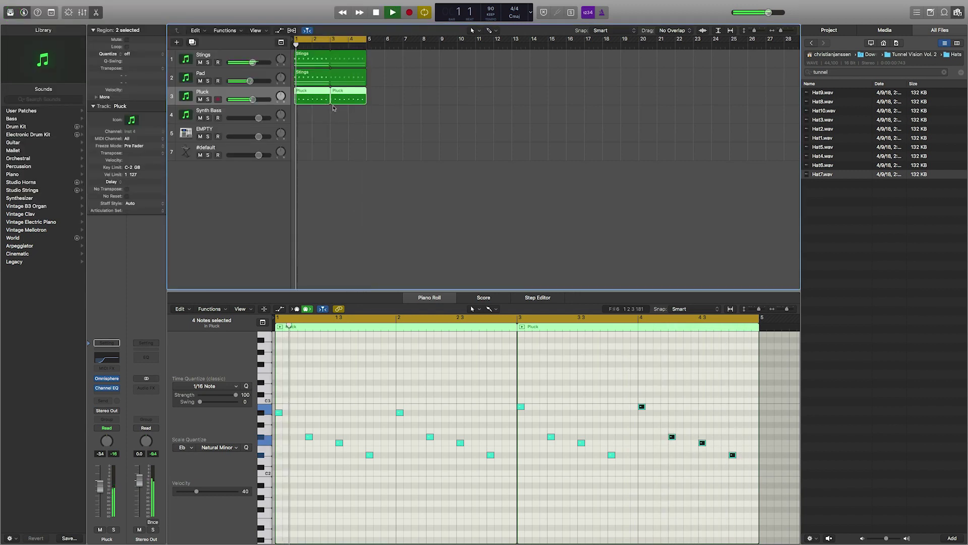
Copy all Stings, Pad and Pluck regions to bars 5 to 8 and move the cycle range there
left_click(397, 99)
key("super+a")
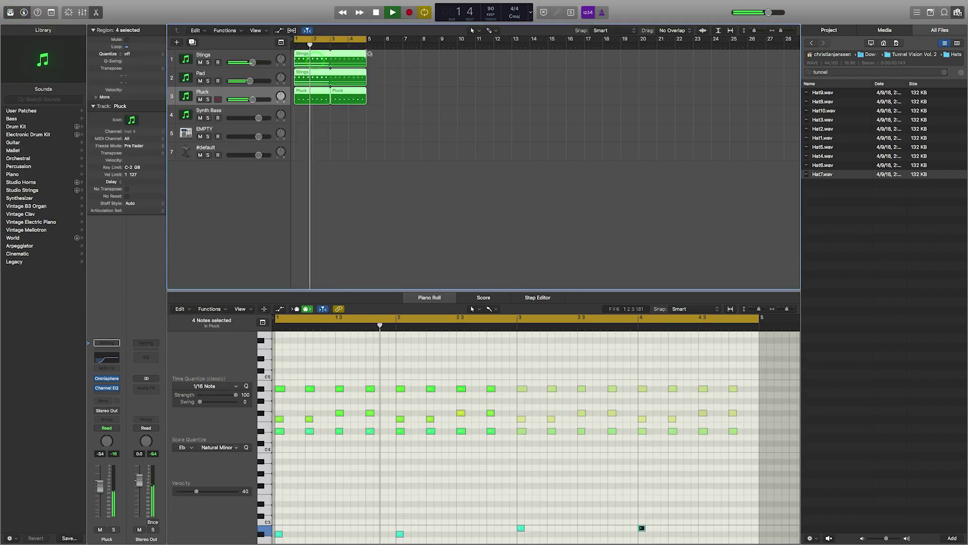
left_click_drag(308, 54, 377, 55)
left_click_drag(326, 39, 398, 42)
Select the Synth Bass track and rehearse bass notes over the cycled bars 5 to 8
left_click(245, 111)
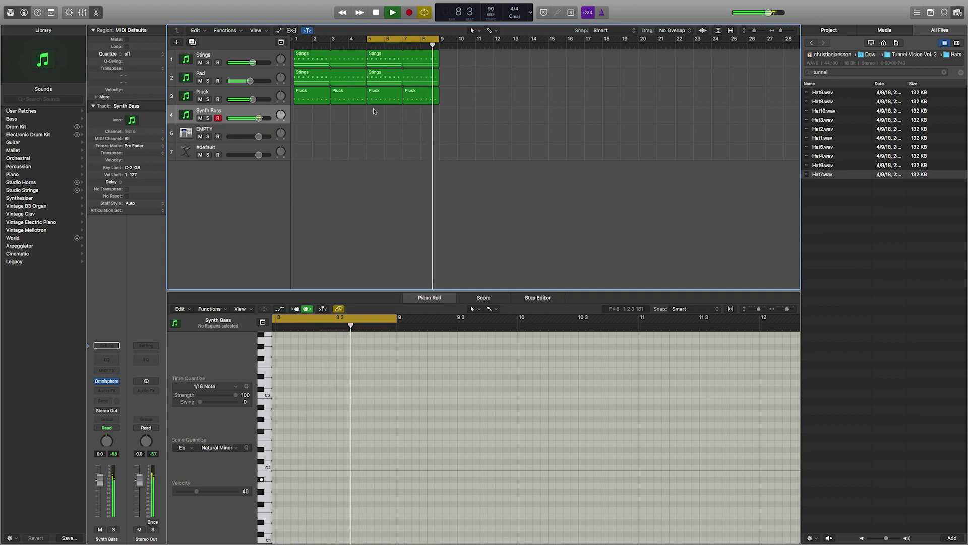
key("space")
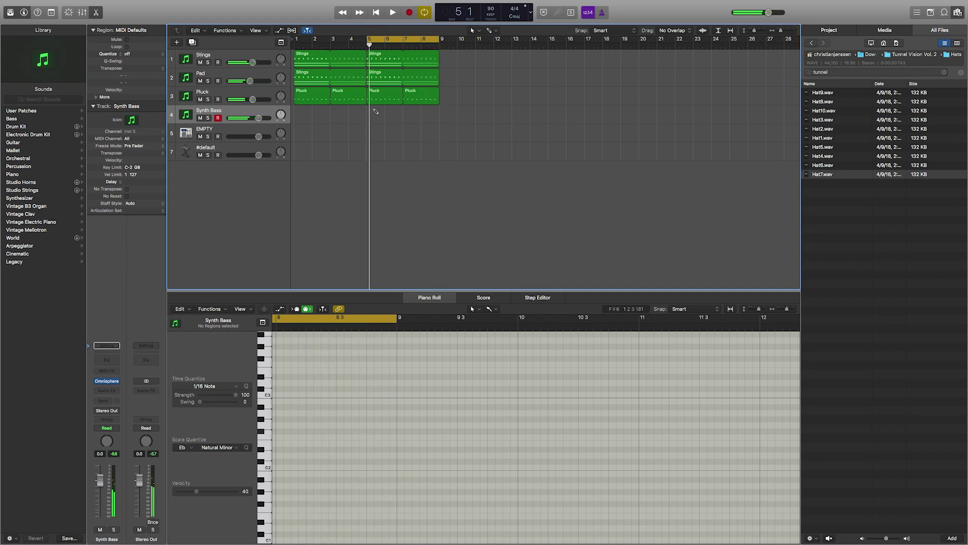
Try recording a Synth Bass line from bar 5 and discard both takes
key("space")
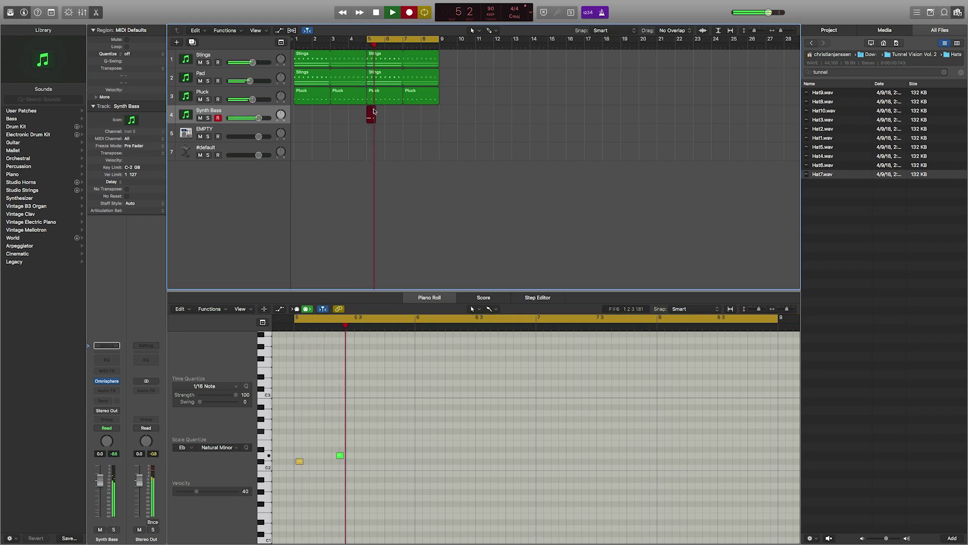
key("space")
key("cmd+z")
key("r")
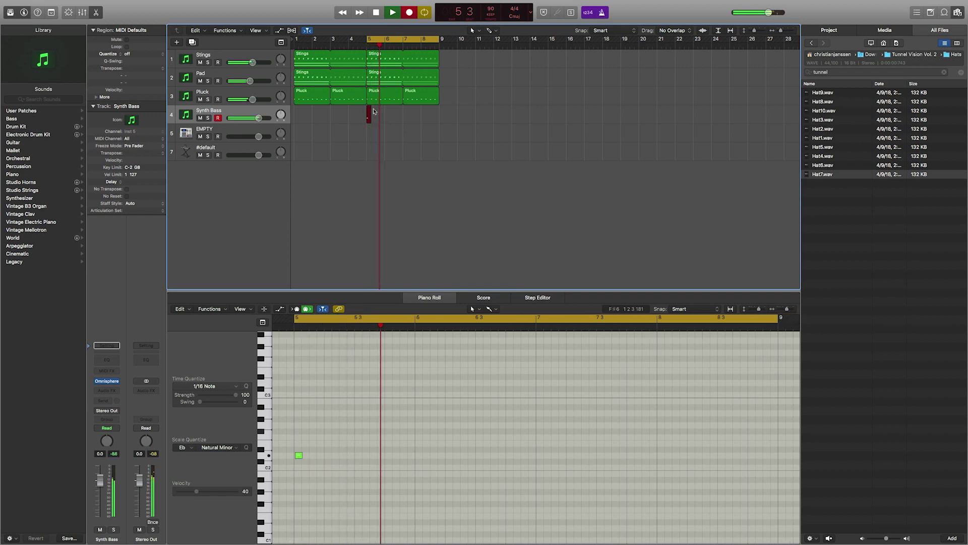
key("space")
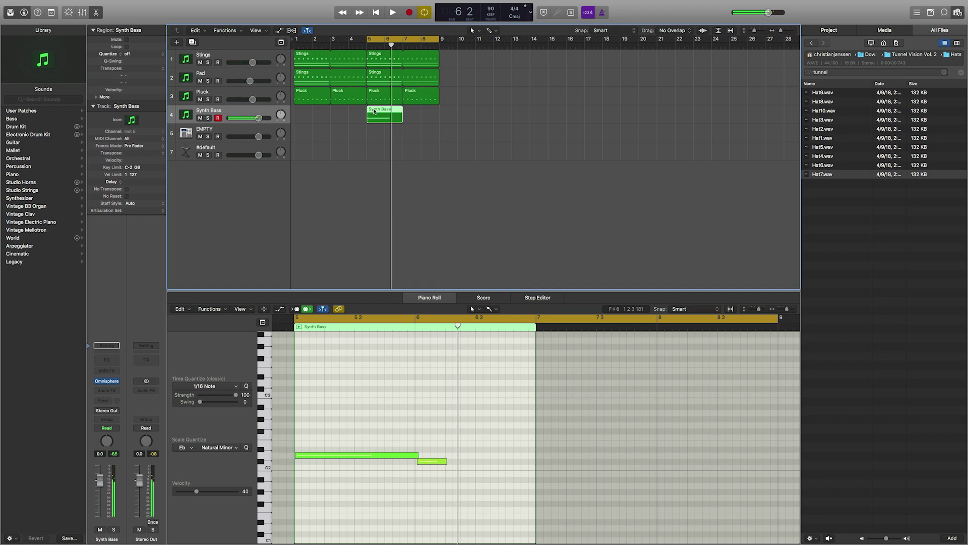
left_click(385, 120)
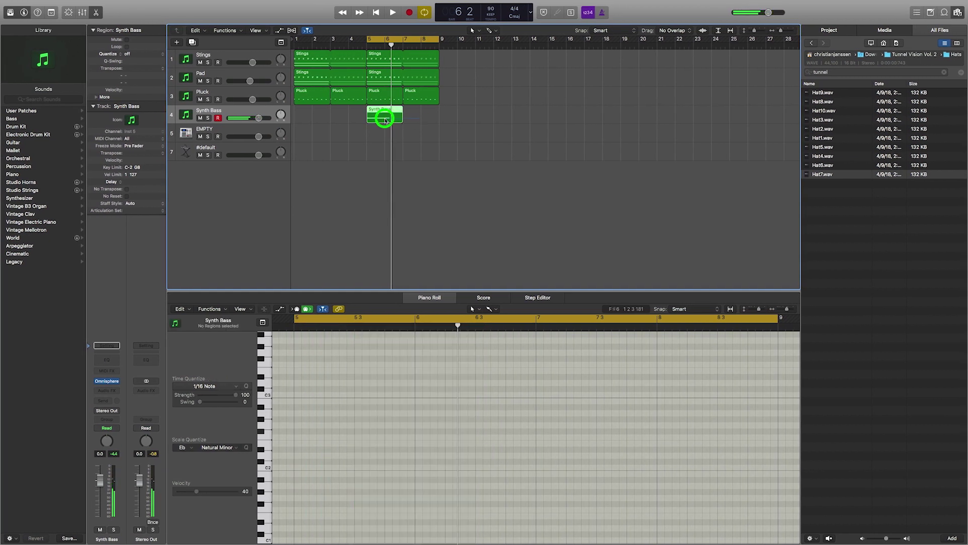
key("Delete")
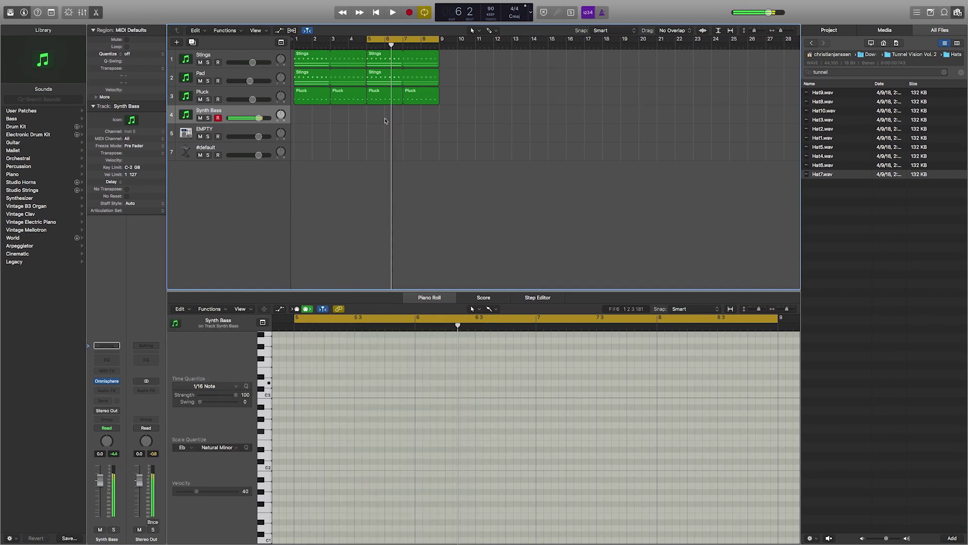
Rehearse the bass, then record D#3, A#2, B2, F#2 and F2 on the Synth Bass track across bars 5 to 8
key("space")
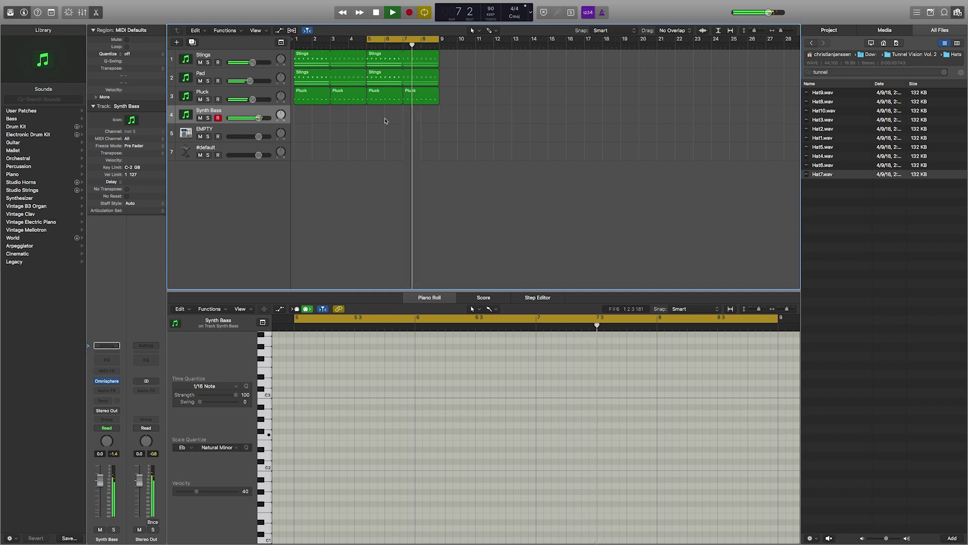
key("space")
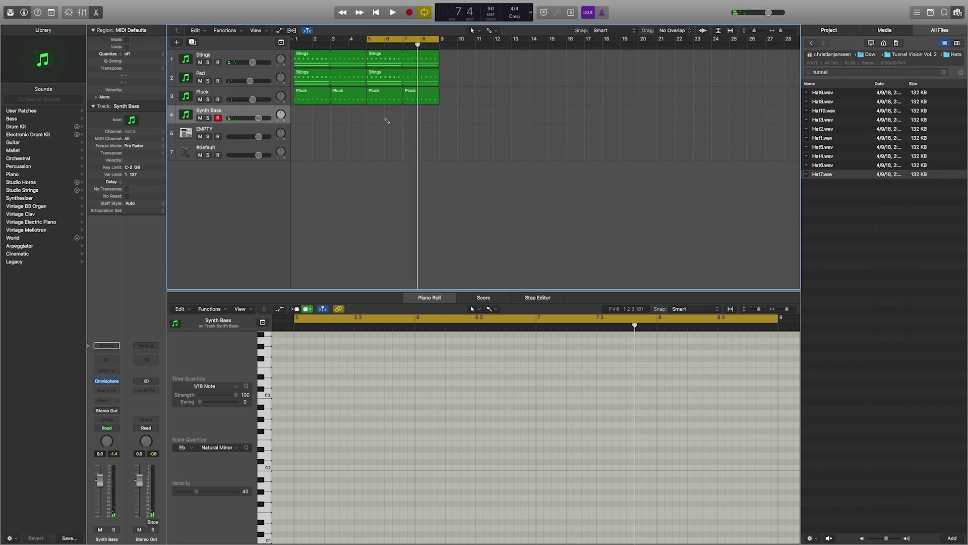
key("space")
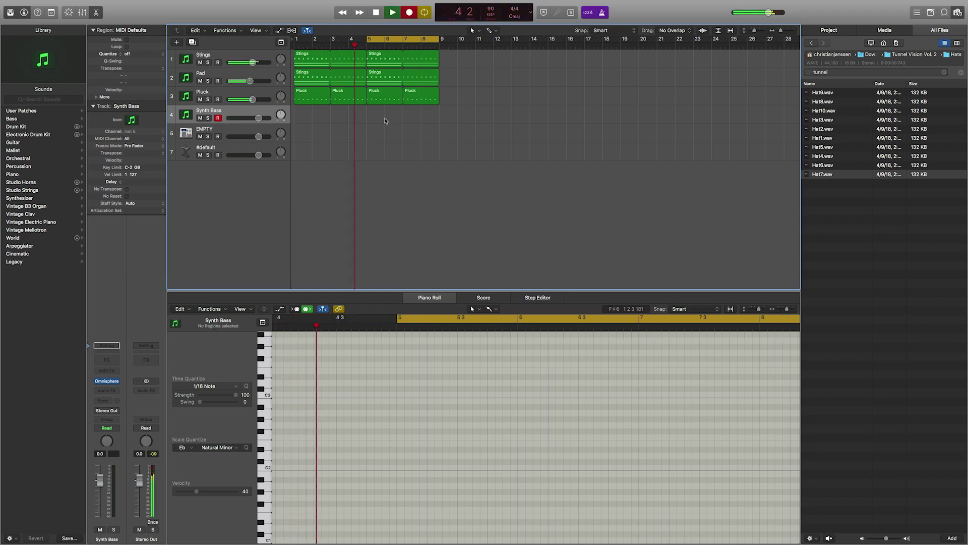
key("r")
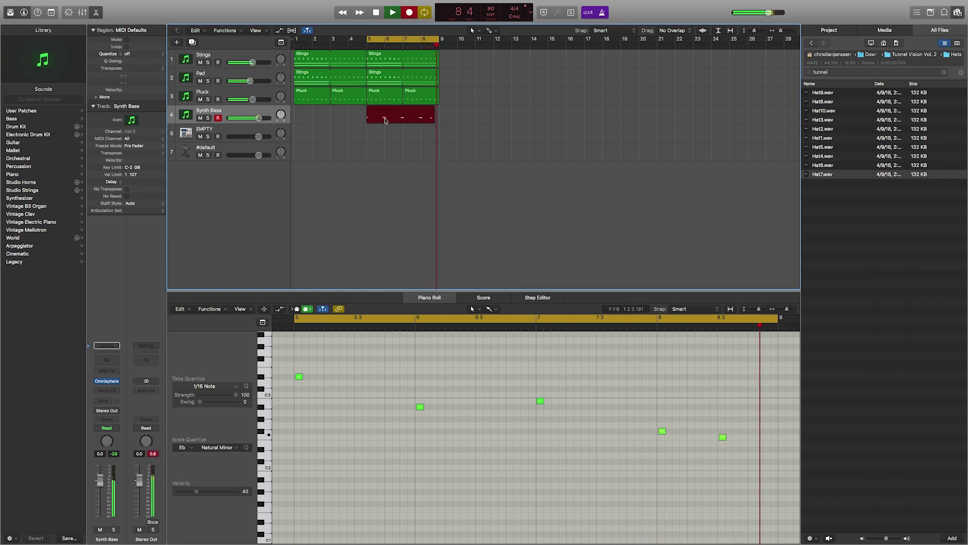
key("space")
Quantize all five Synth Bass notes to 1/16 and play the bass line
left_click(445, 383)
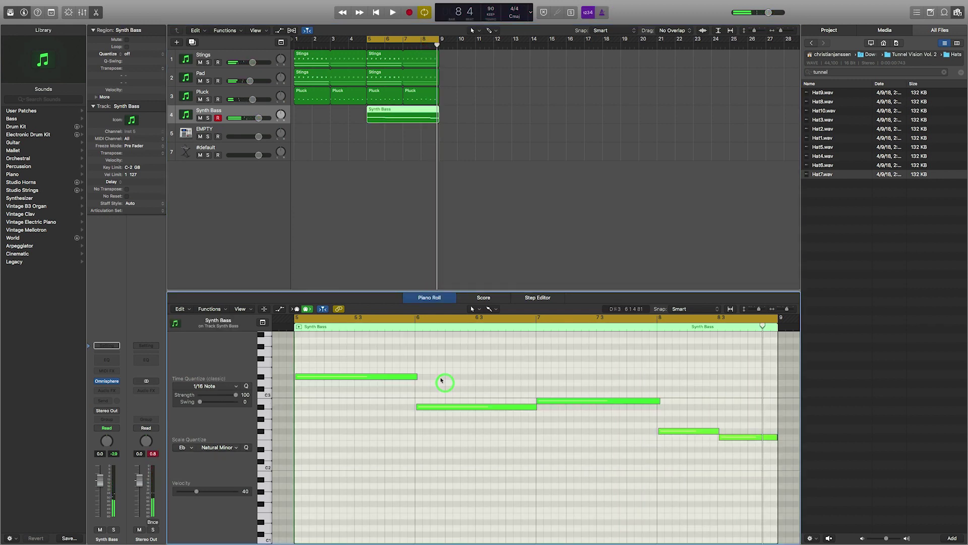
key("super+a")
key("space")
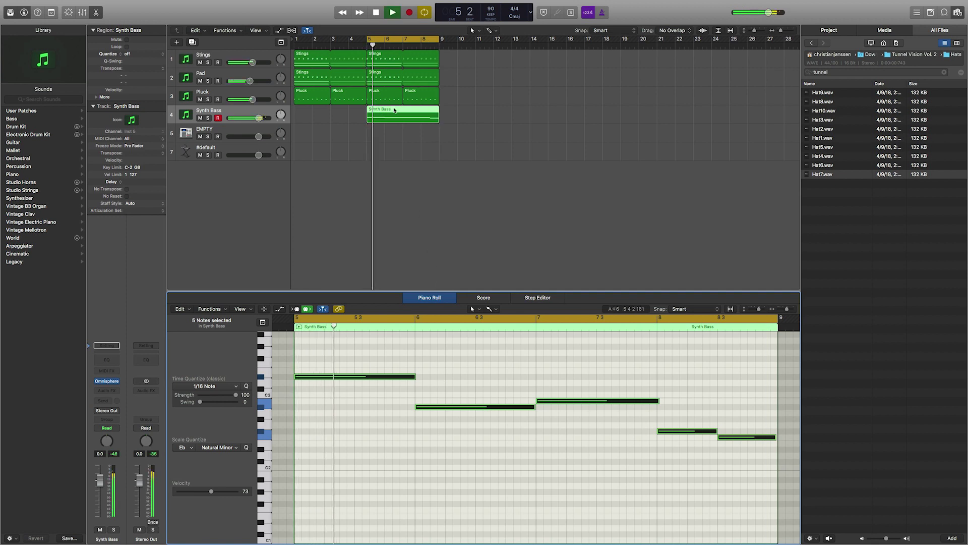
left_click(392, 143)
Add a Channel EQ to the Synth Bass track with a high cut at 10600 Hz
left_click(106, 359)
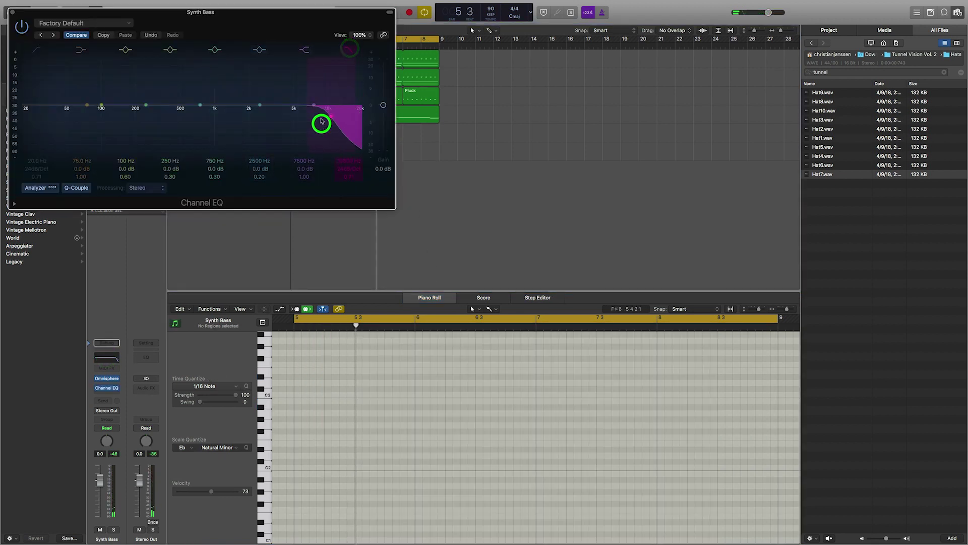
left_click(321, 122)
left_click(13, 13)
Transpose all notes of the Synth Bass region down one octave and play the result
left_click(389, 113)
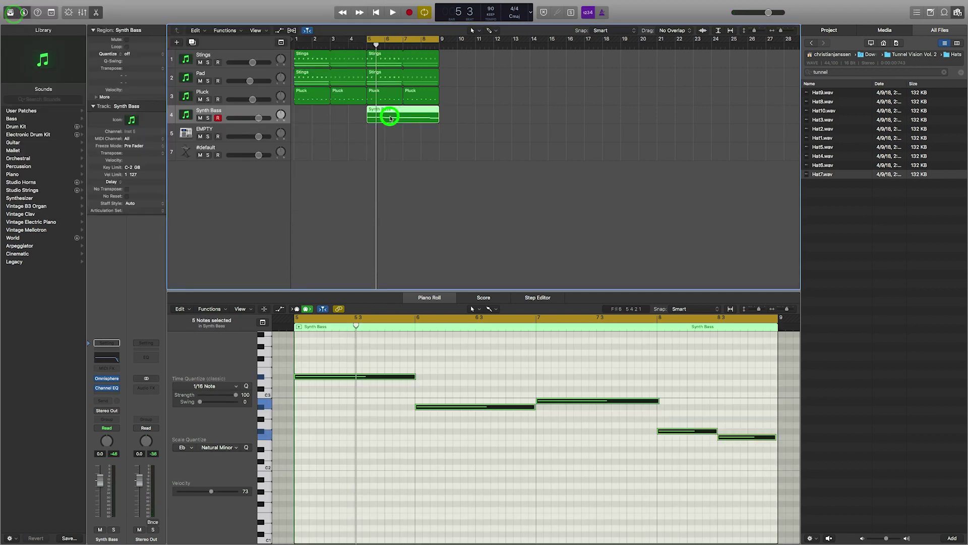
left_click(394, 384)
key("super+a")
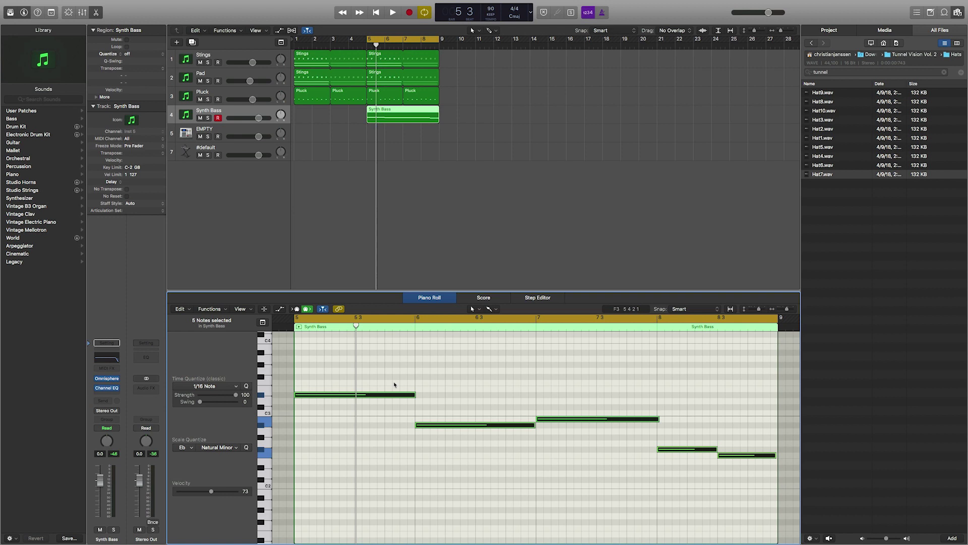
key("alt+shift+Down")
key("space")
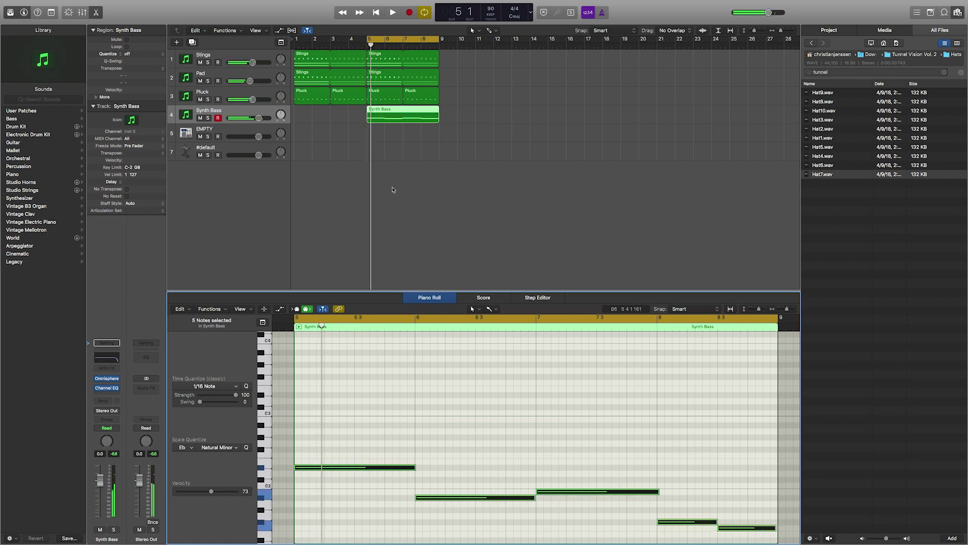
left_click(383, 386)
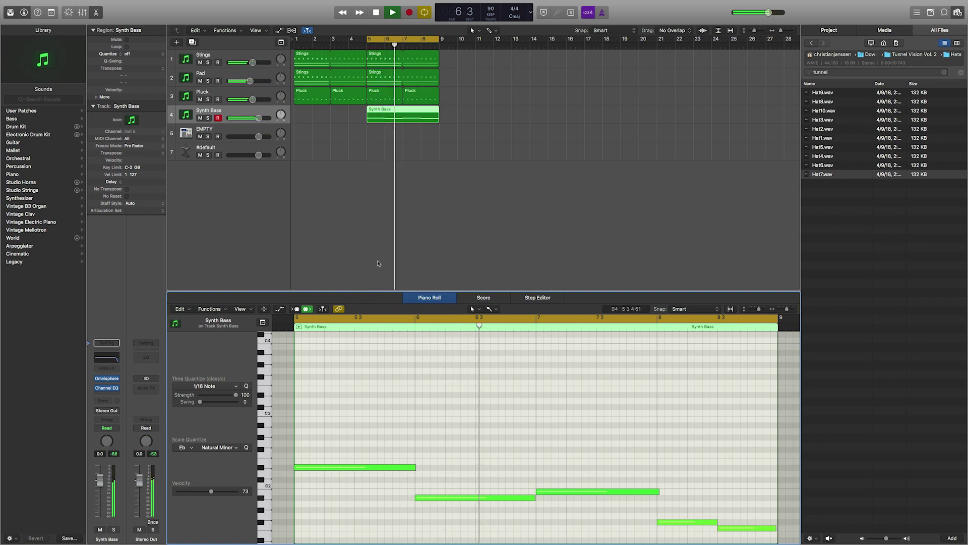
Lower the Synth Bass EQ's high cut to about 200 Hz and add a low cut between 20 and 50 Hz
left_click(106, 388)
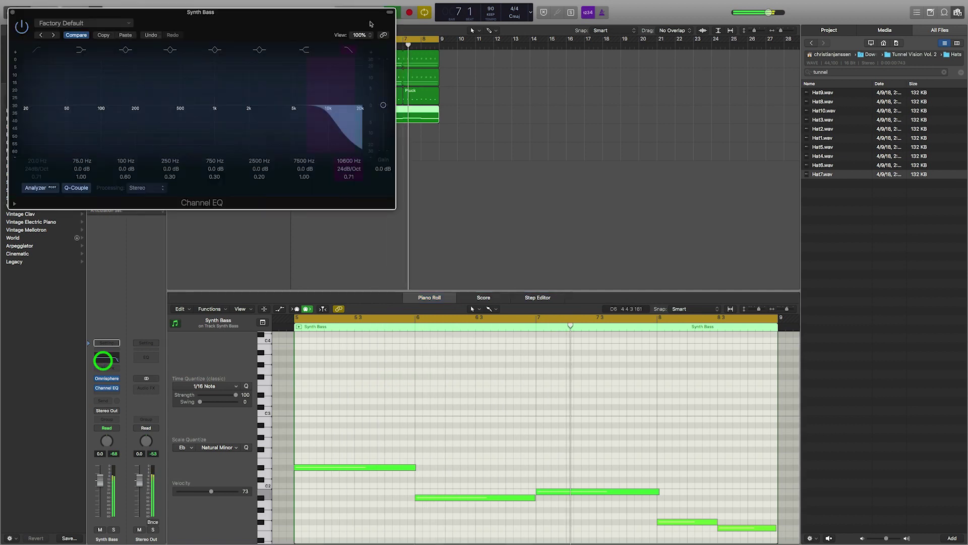
left_click_drag(331, 118, 122, 116)
left_click(37, 52)
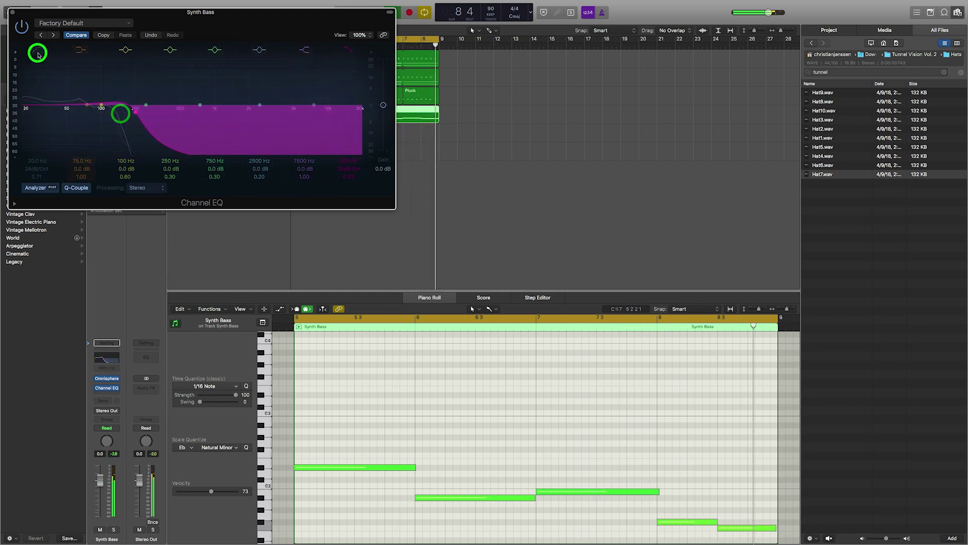
left_click_drag(27, 117, 61, 122)
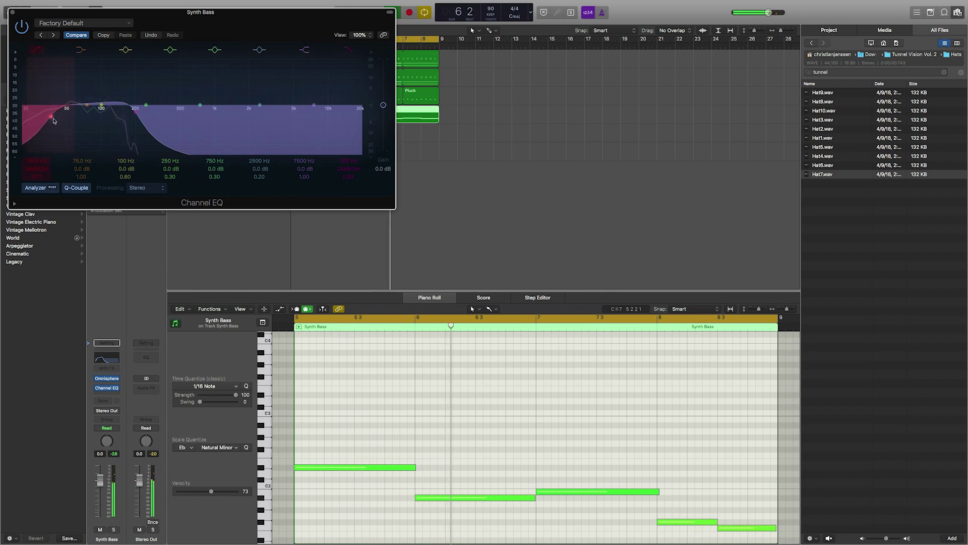
left_click_drag(54, 119, 50, 118)
left_click(11, 12)
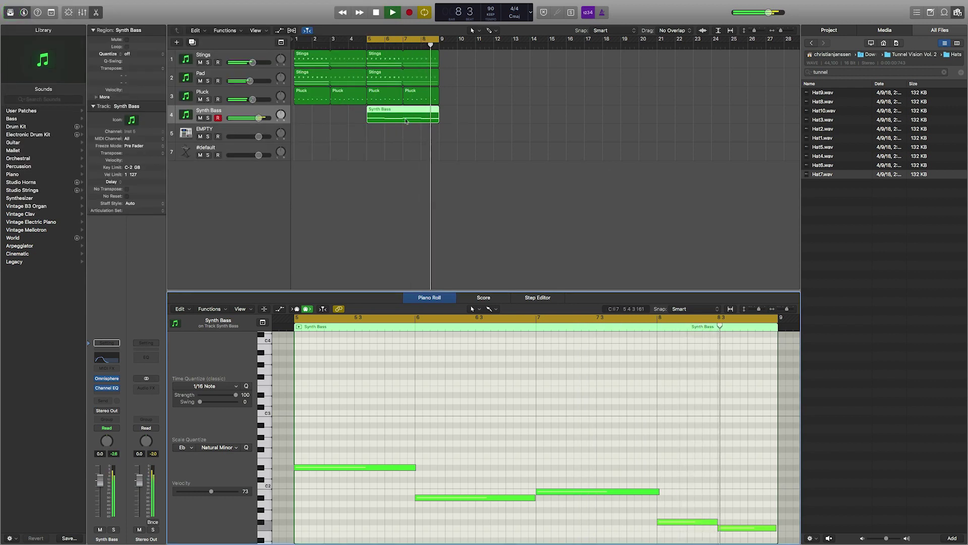
Move the cycle range to bars 9 to 12 and copy the Stings region from bar 5 to bar 9
left_click_drag(412, 36, 469, 42)
left_click_drag(456, 100, 398, 63)
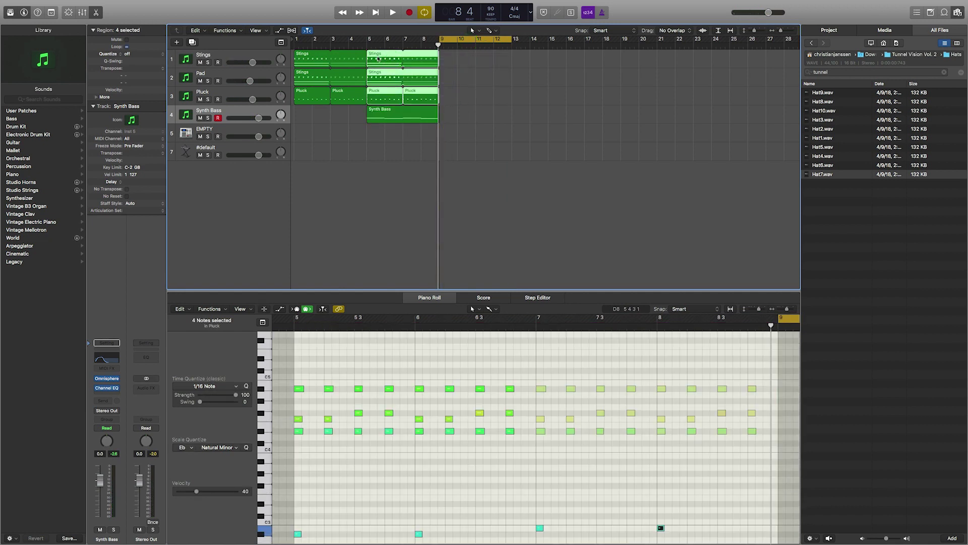
left_click(487, 75)
left_click_drag(384, 57, 449, 59)
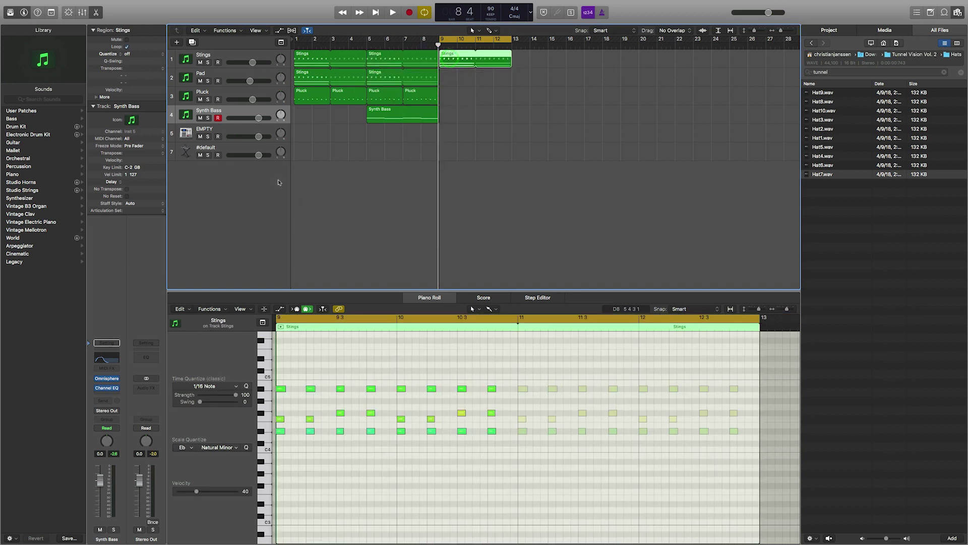
Record a Snare2 pattern over bars 9 and 10 on the EMPTY drum track
left_click(238, 133)
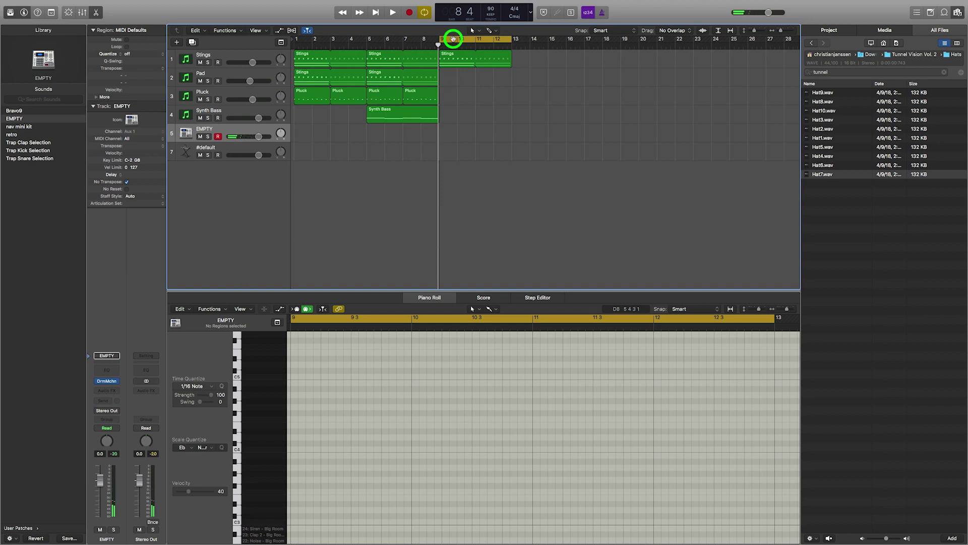
left_click_drag(453, 39, 453, 40)
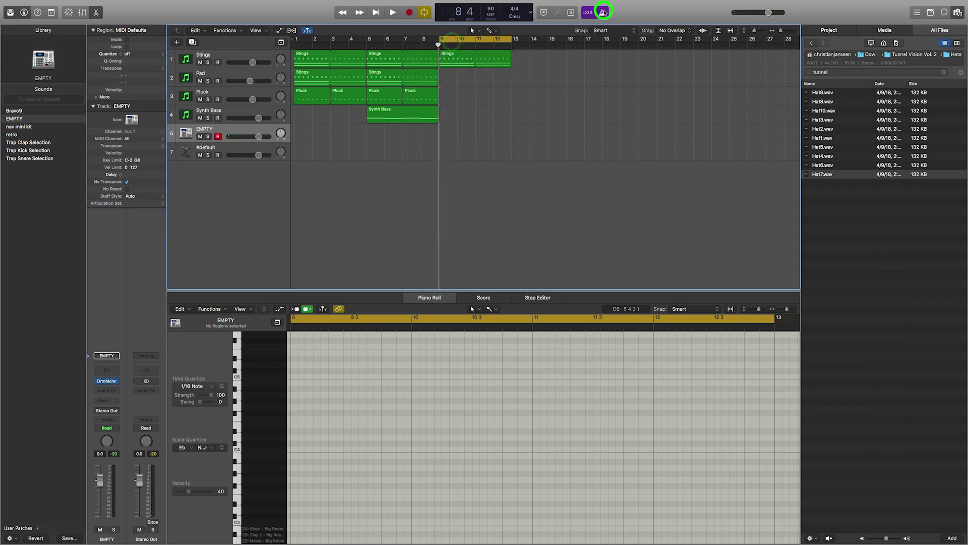
key("r")
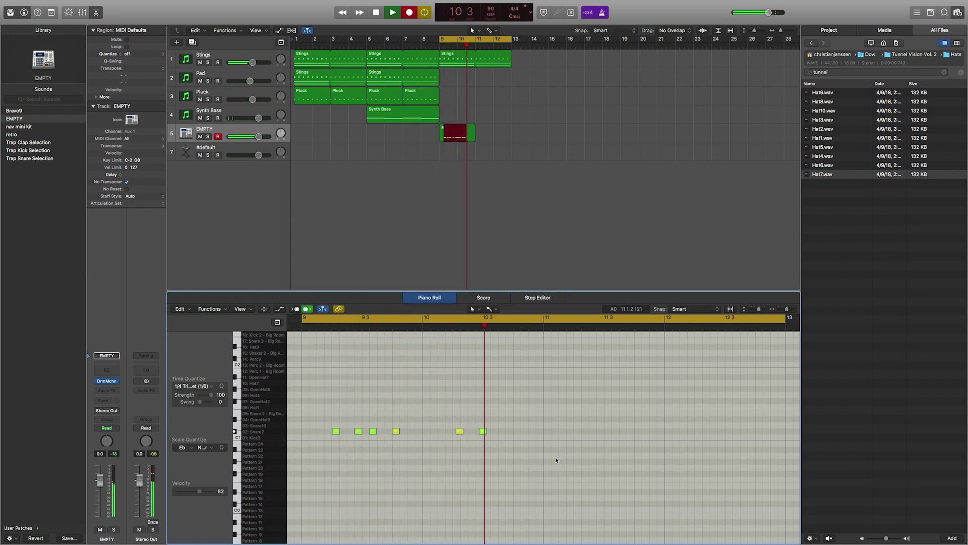
key("space")
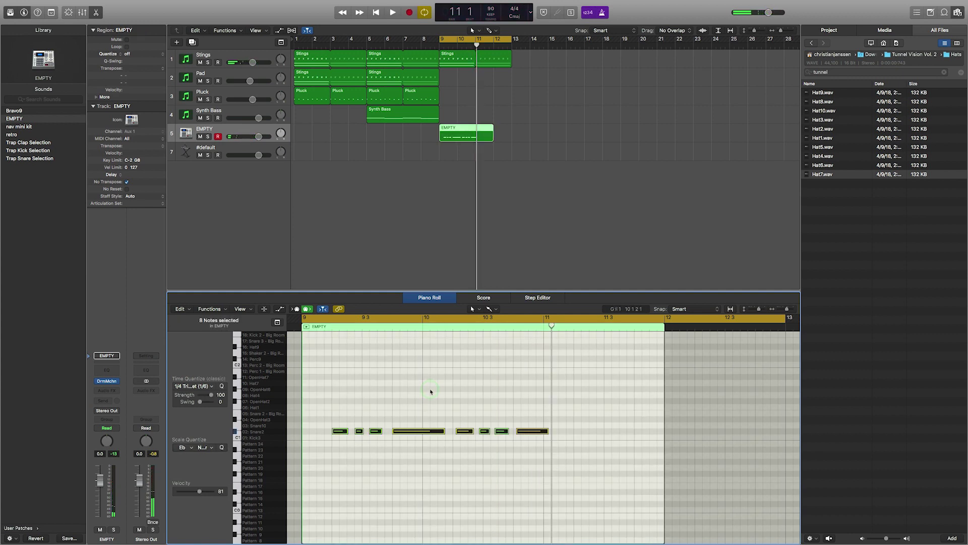
Quantize the recorded snare notes to 1/16 Note and play the result
left_click(204, 387)
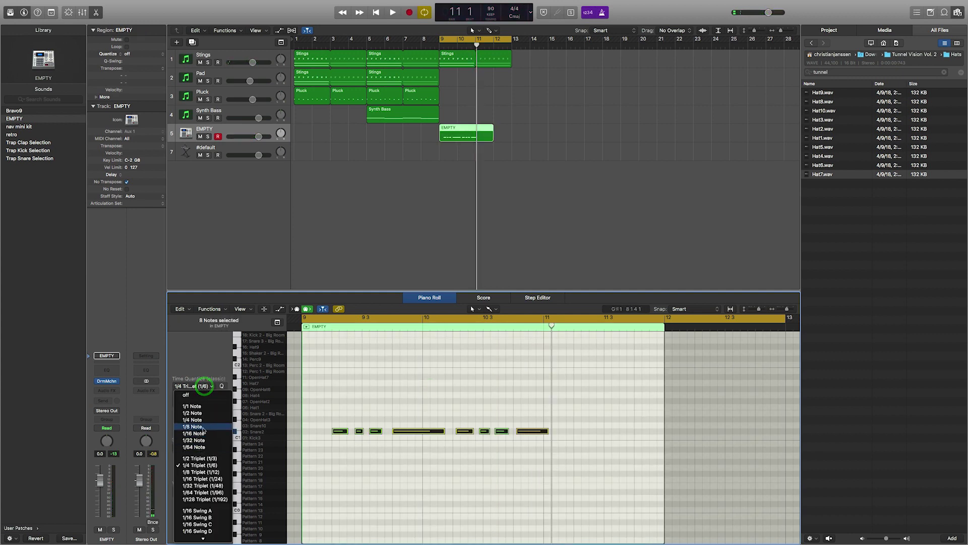
left_click(203, 427)
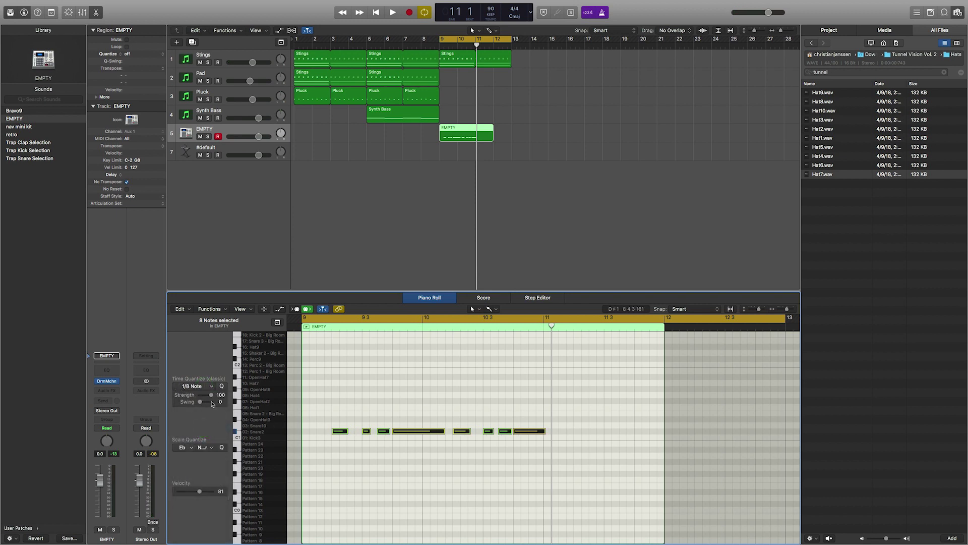
left_click(195, 387)
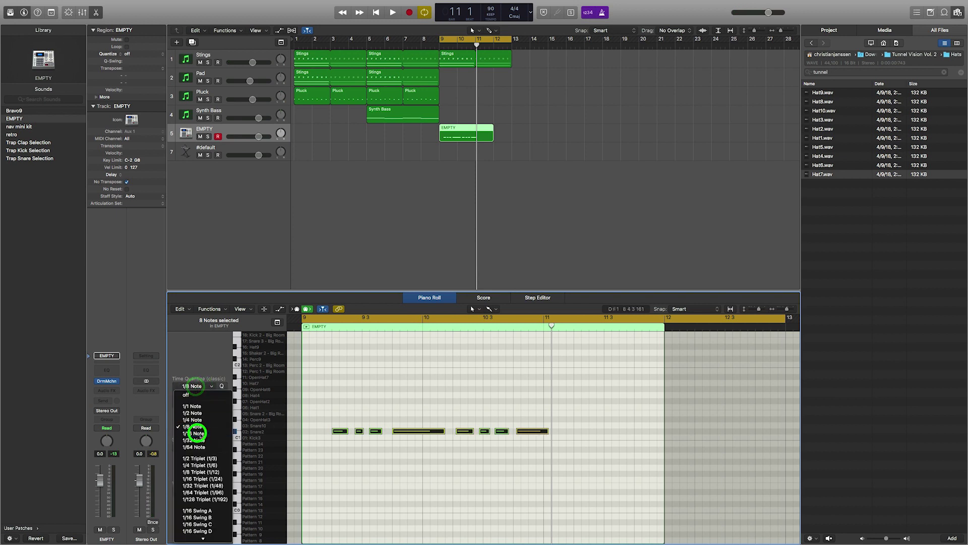
left_click(198, 433)
key("space")
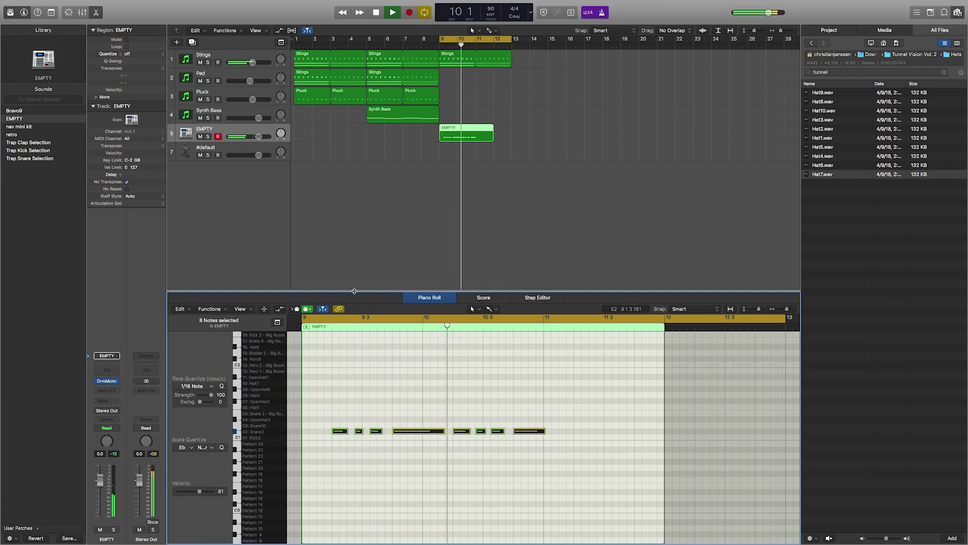
Enlarge the Piano Roll, select all the snare notes and display Note Velocity in its automation area
left_click_drag(354, 292, 357, 226)
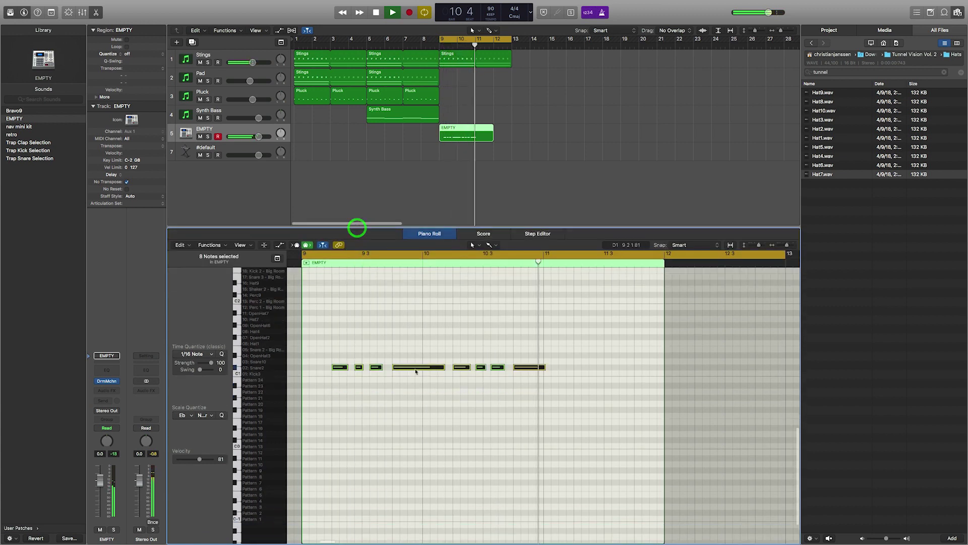
left_click(465, 339)
left_click_drag(316, 348, 612, 392)
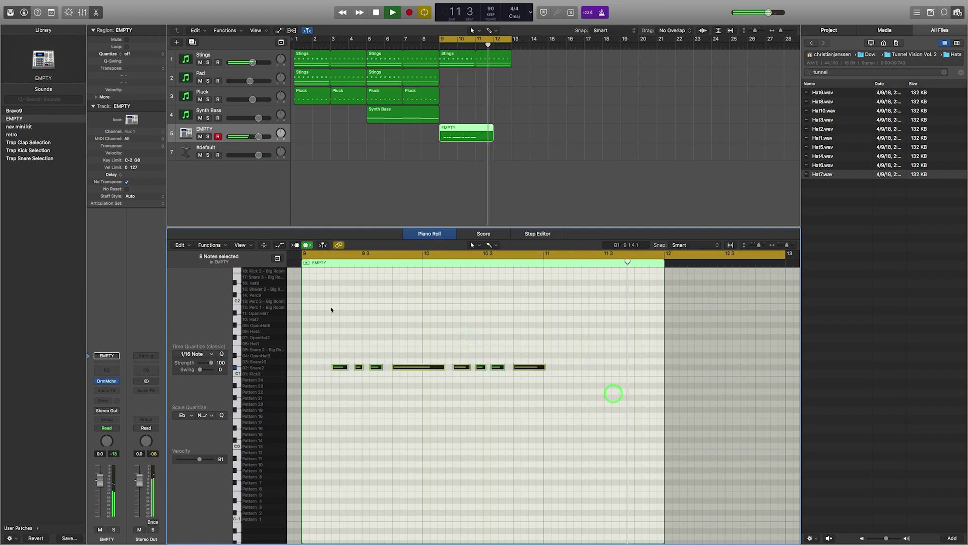
key("space")
left_click(280, 245)
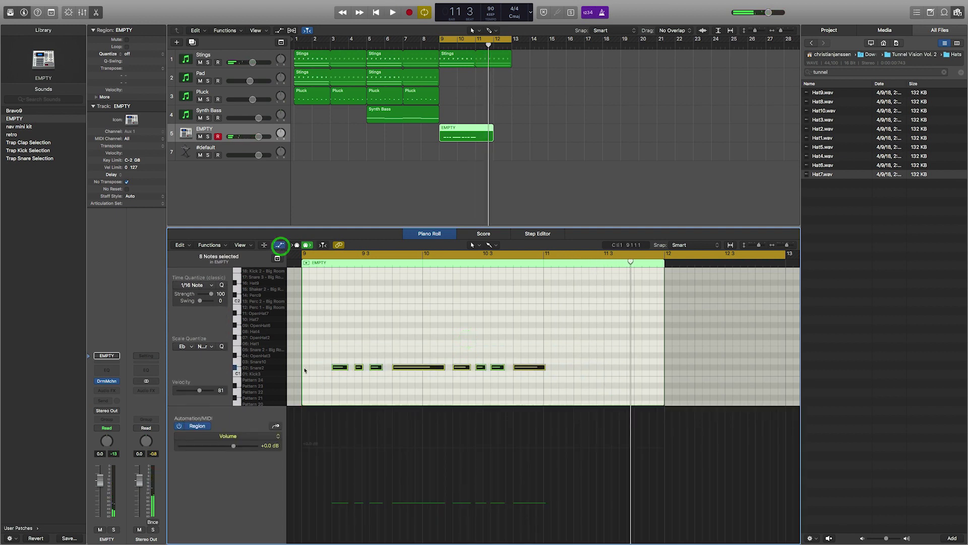
left_click(221, 437)
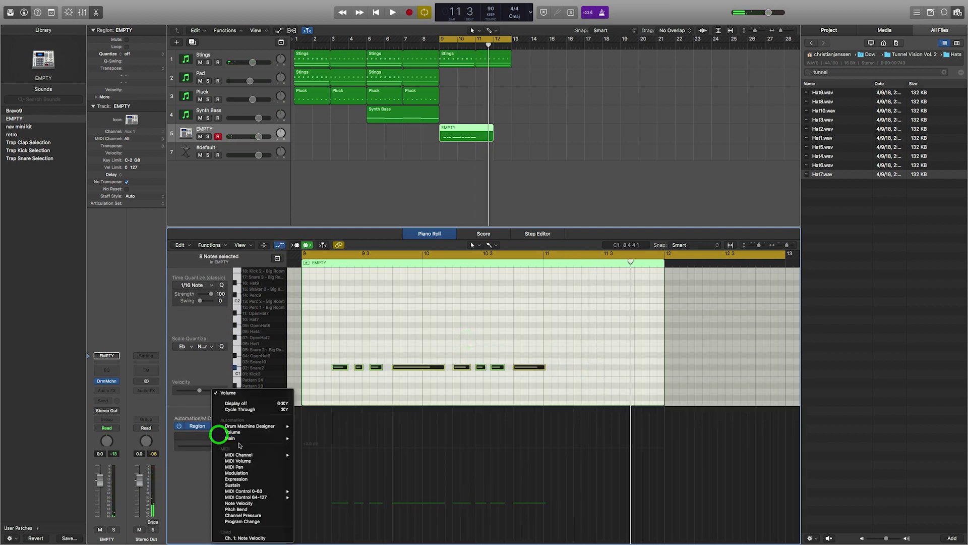
left_click(253, 507)
left_click(244, 436)
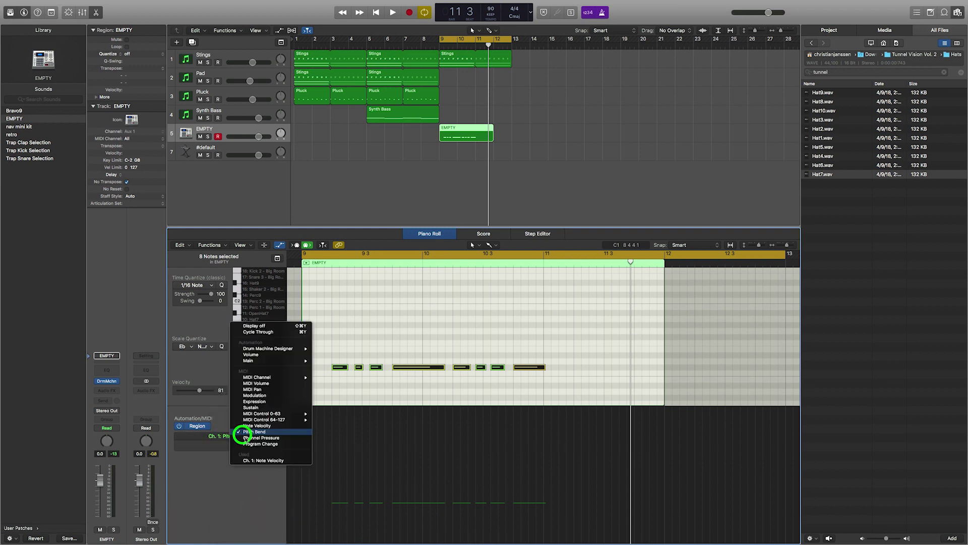
left_click(258, 426)
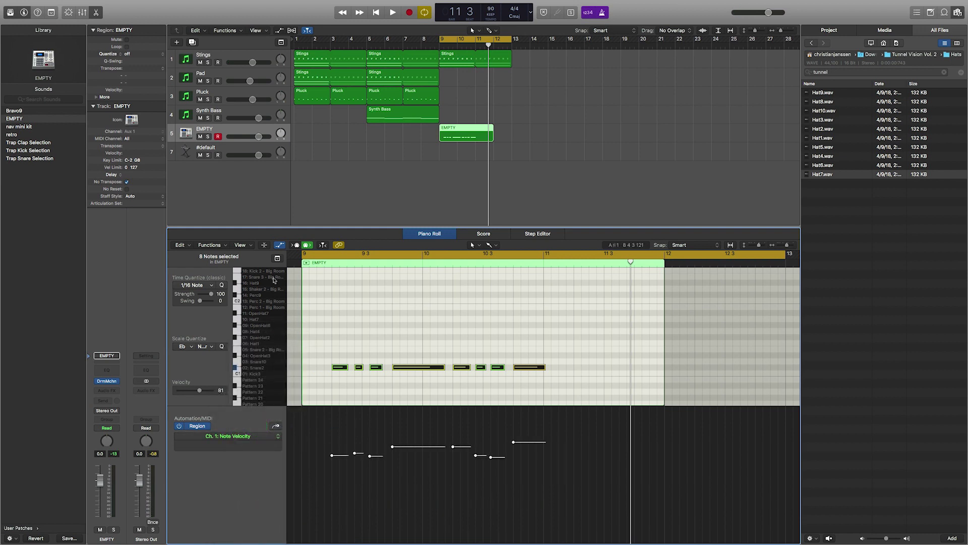
Raise the velocity of all the snare notes to 127 and play the pattern
left_click(279, 245)
left_click(279, 246)
left_click(230, 436)
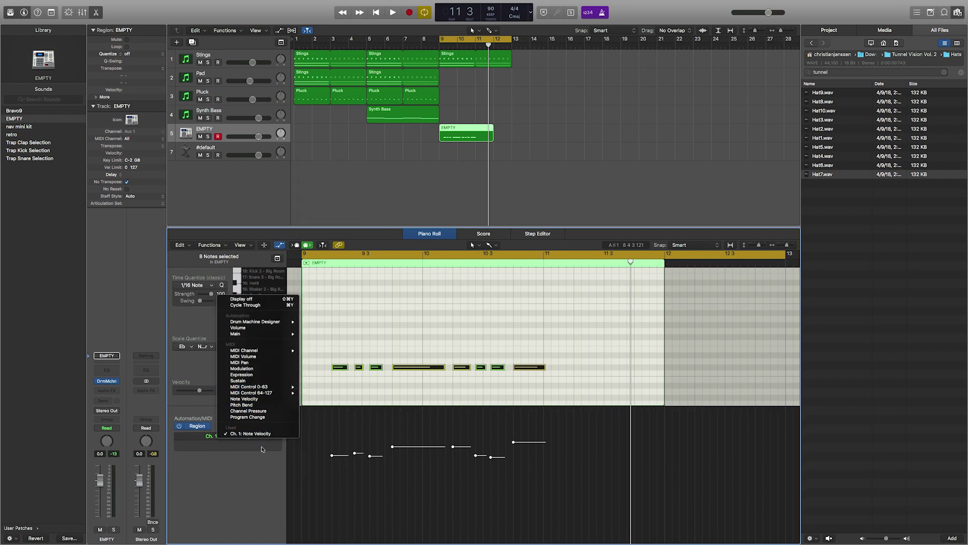
left_click(254, 400)
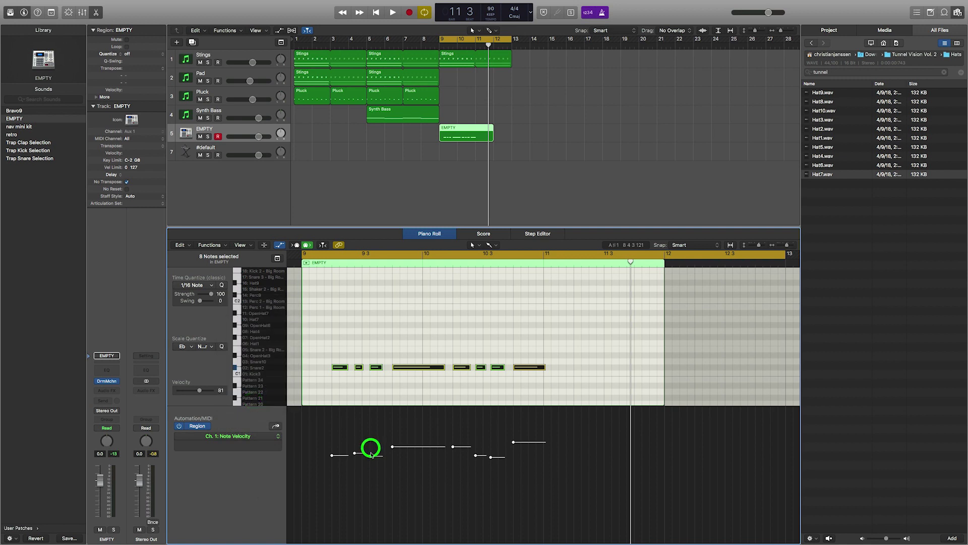
left_click_drag(371, 453, 374, 396)
key("space")
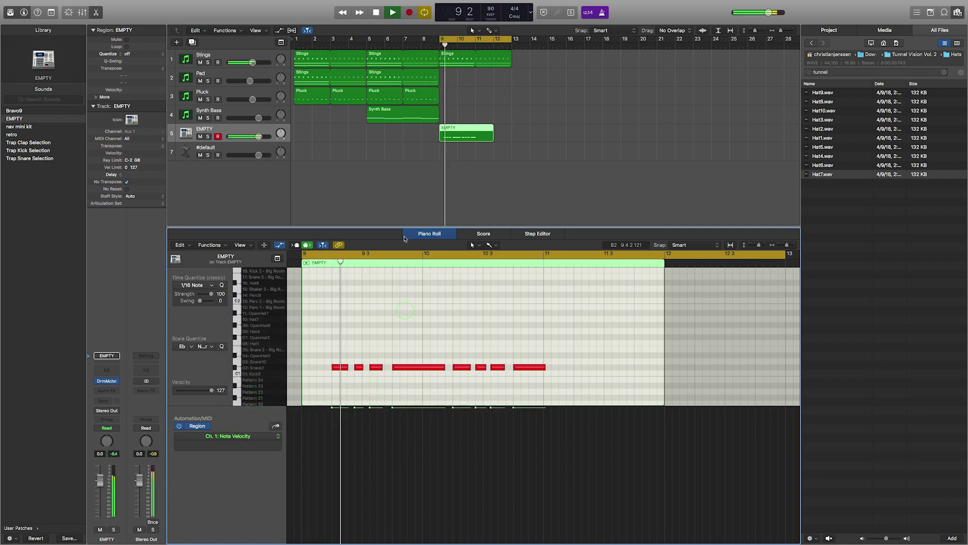
Loop the EMPTY region through the end of bar 12 and duplicate its Snare2 notes onto the Snare10 row
left_click(494, 154)
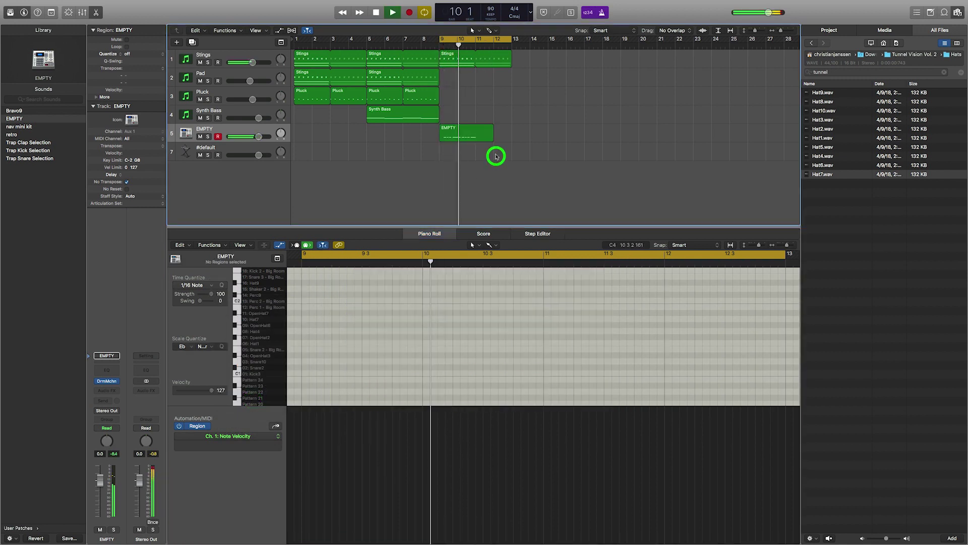
left_click_drag(493, 138, 512, 129)
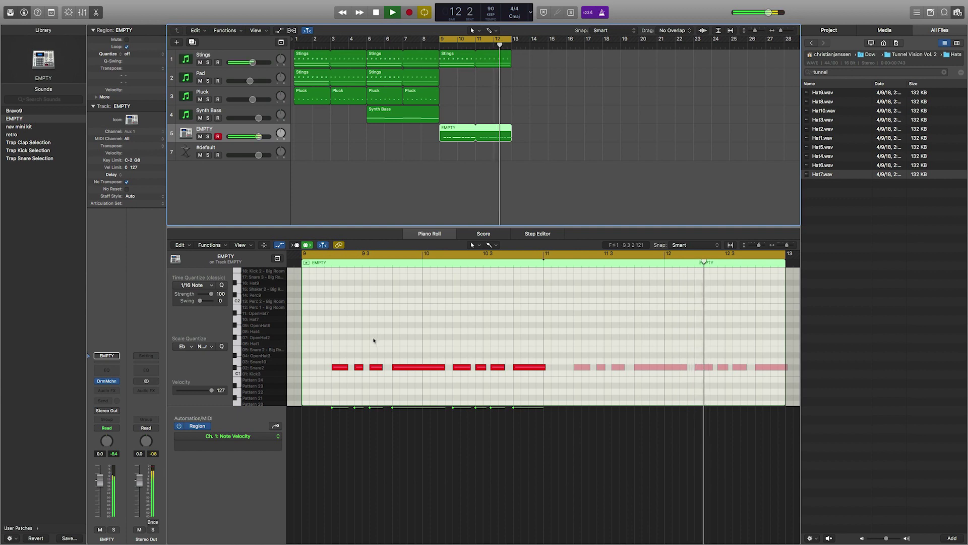
left_click_drag(319, 353, 563, 377)
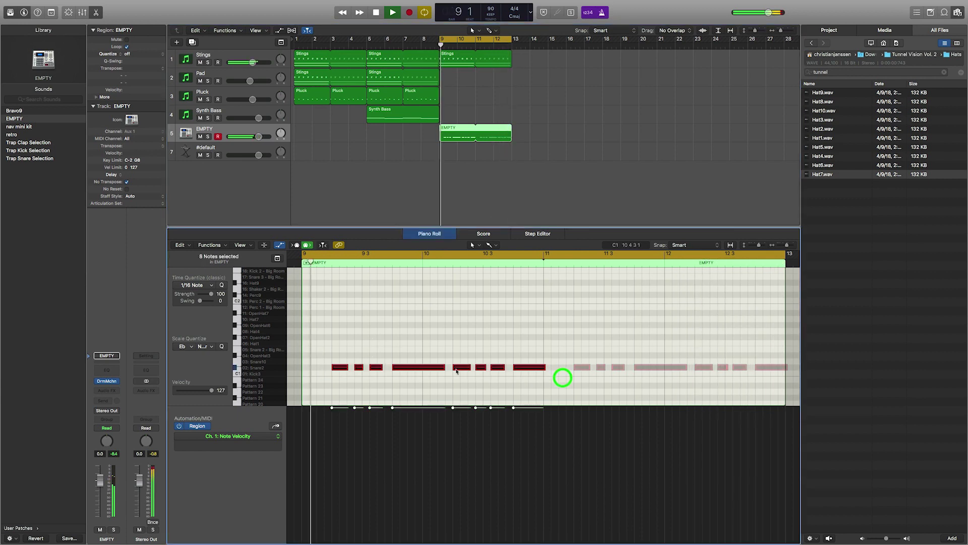
key("space")
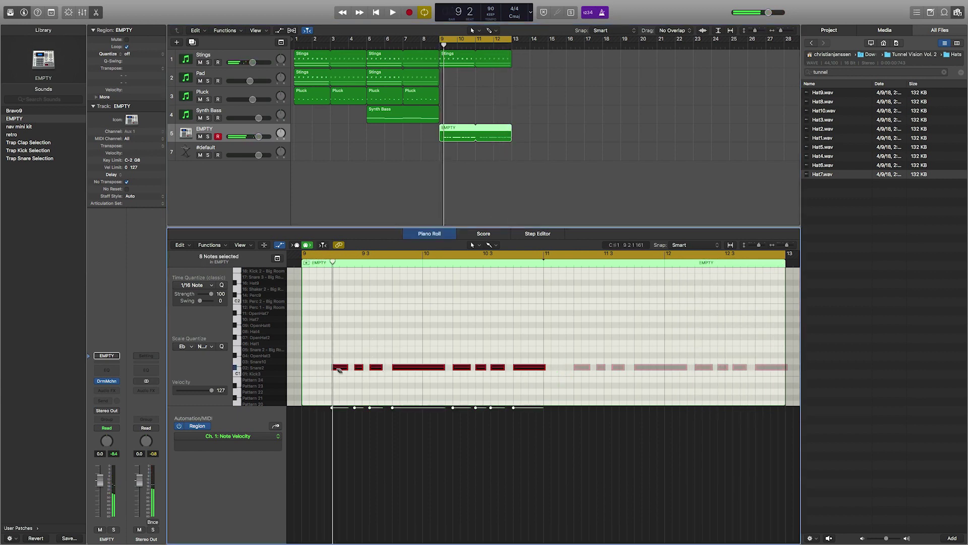
left_click_drag(338, 371, 339, 363)
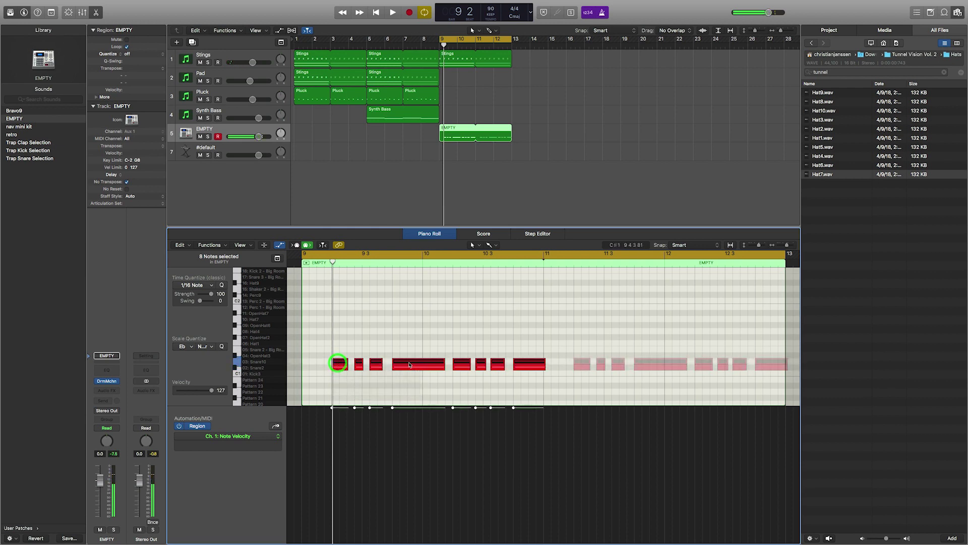
key("space")
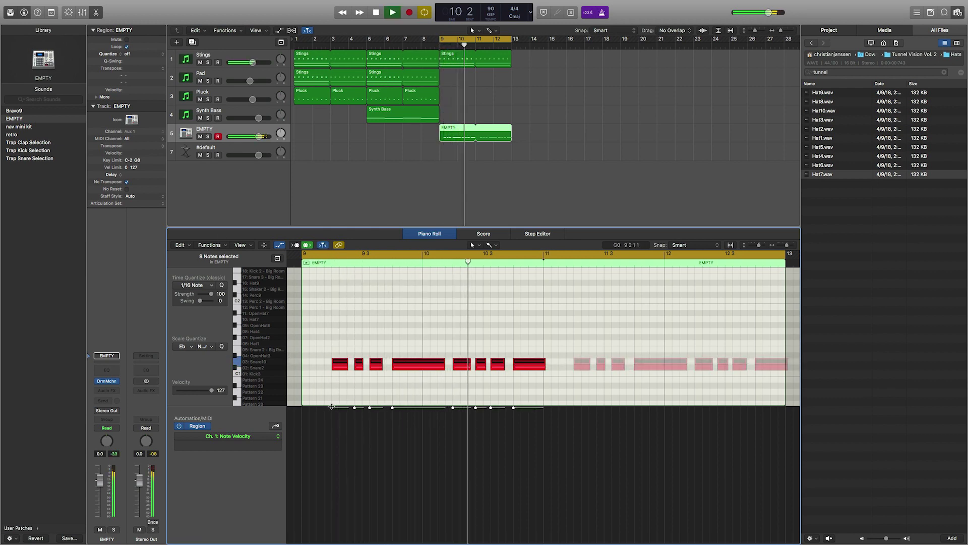
Lower the velocity of all the Snare10 notes to 101 during playback
left_click_drag(332, 416, 331, 422)
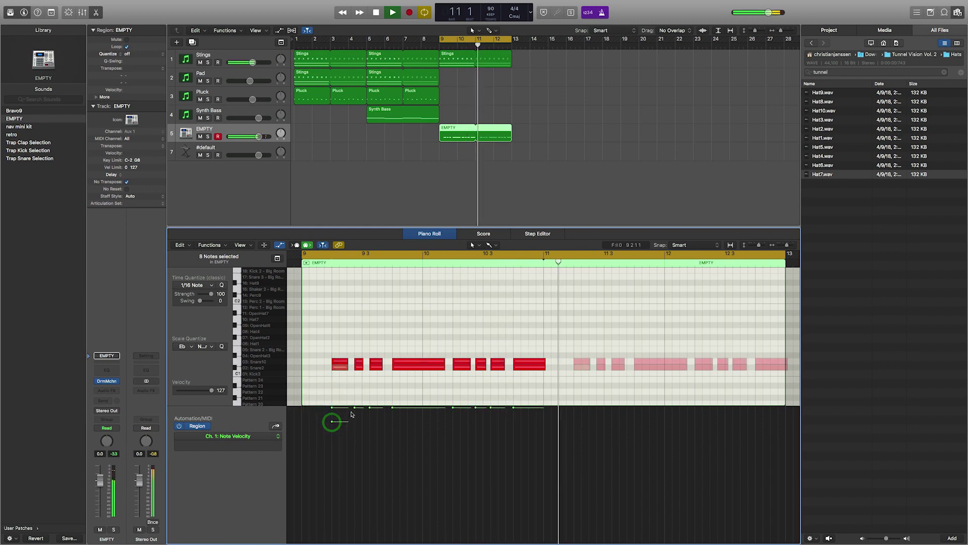
left_click_drag(329, 338, 353, 347)
left_click_drag(413, 361, 542, 361)
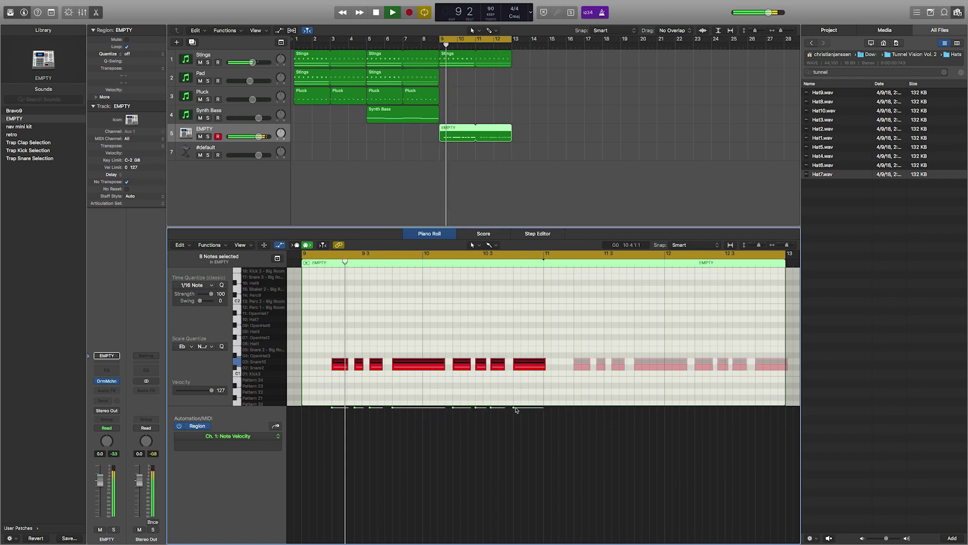
left_click_drag(514, 407, 514, 431)
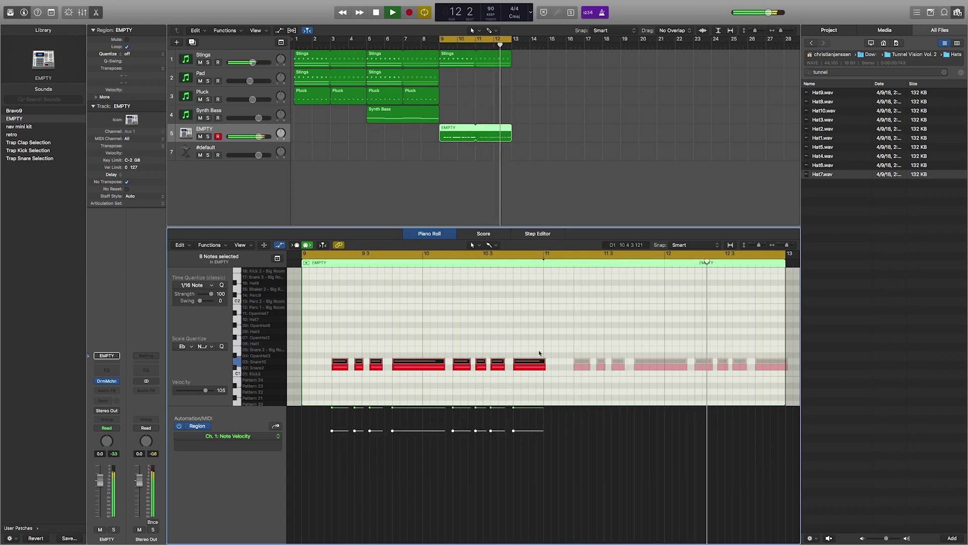
left_click_drag(541, 343, 339, 361)
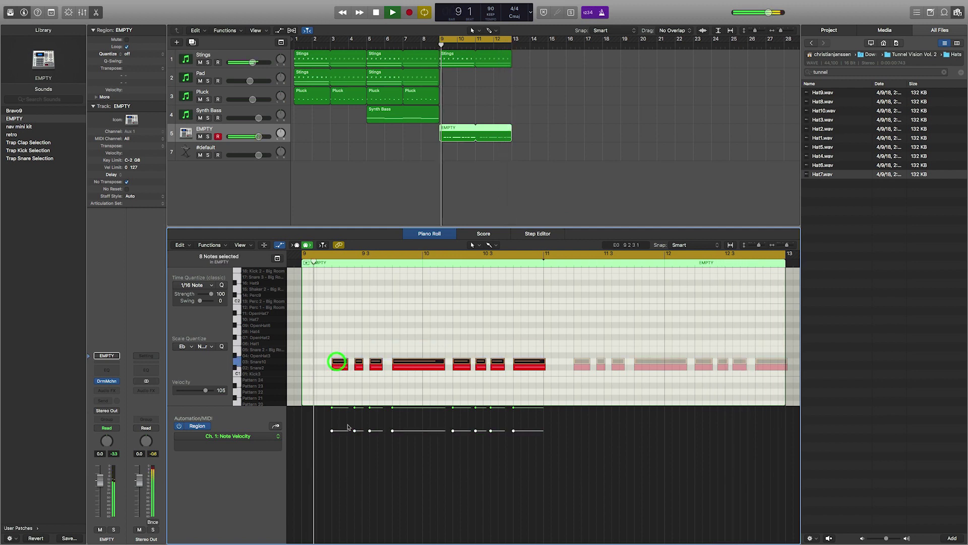
left_click_drag(354, 430, 354, 435)
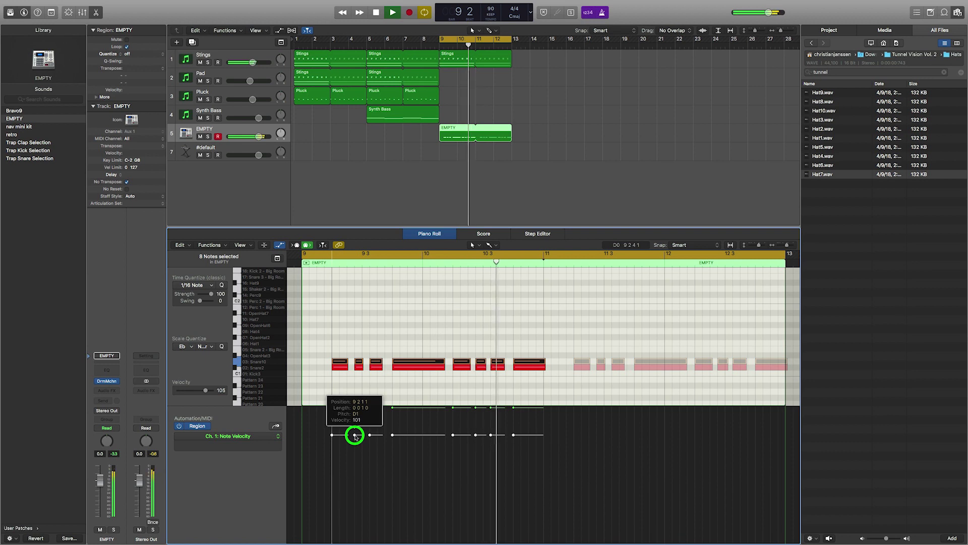
left_click(411, 329)
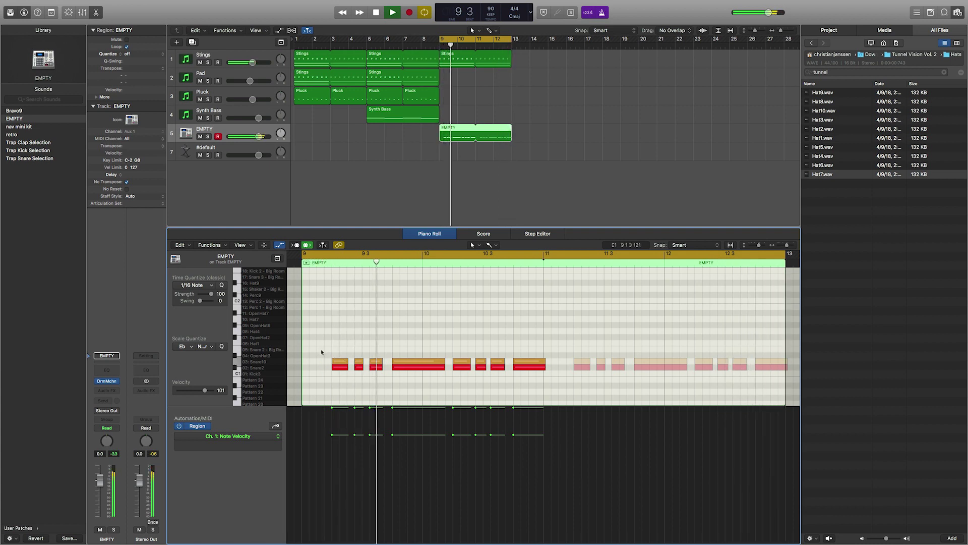
Turn off Scale Quantize and place a Kick3 note at the start of bar 9
left_click(305, 372)
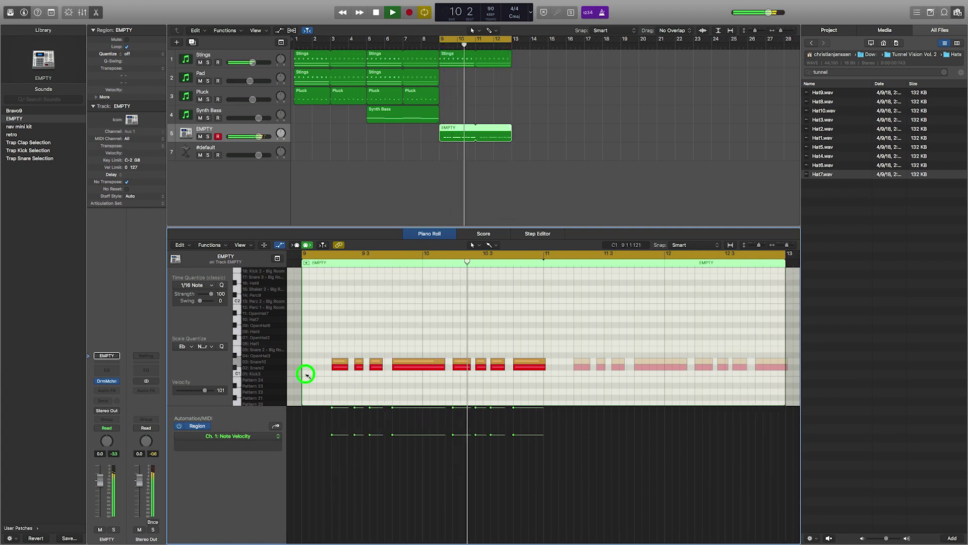
left_click(308, 385)
left_click(181, 346)
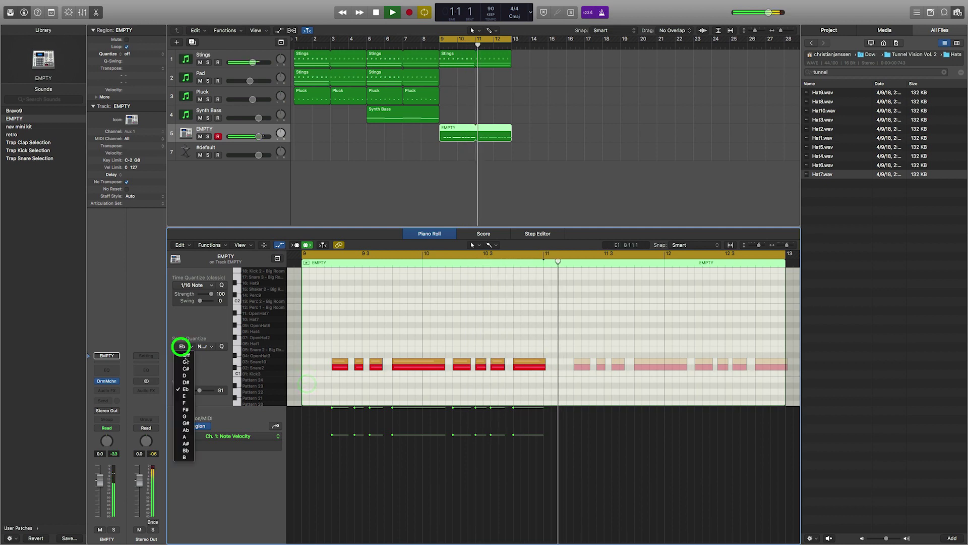
left_click(184, 353)
left_click(304, 372)
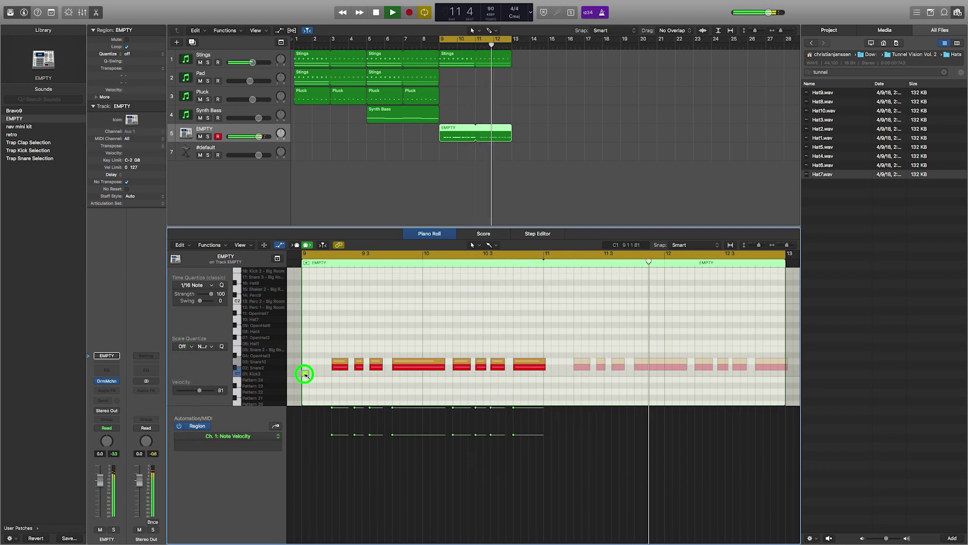
Set the kick note's velocity to 127 and add a second Kick3 note half a beat after it
left_click(296, 337)
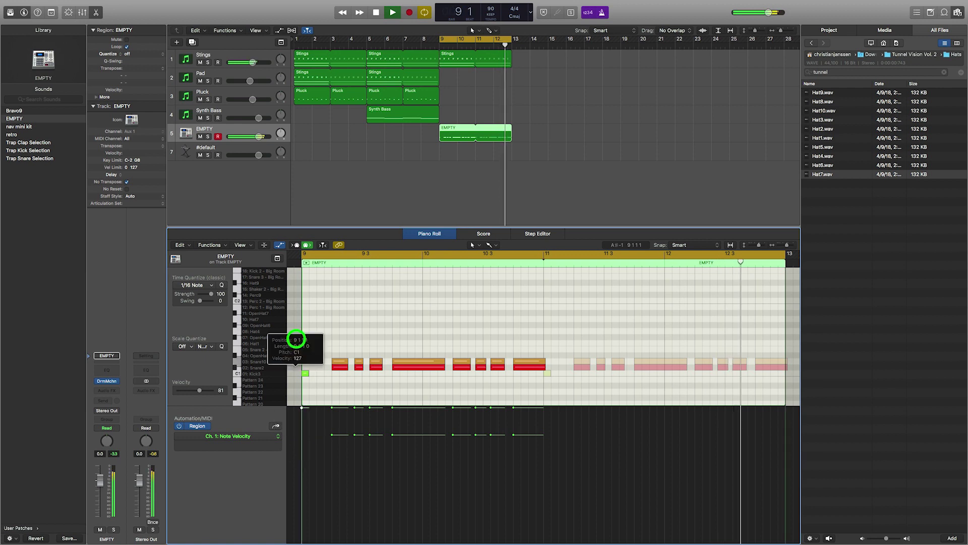
left_click_drag(200, 390, 217, 389)
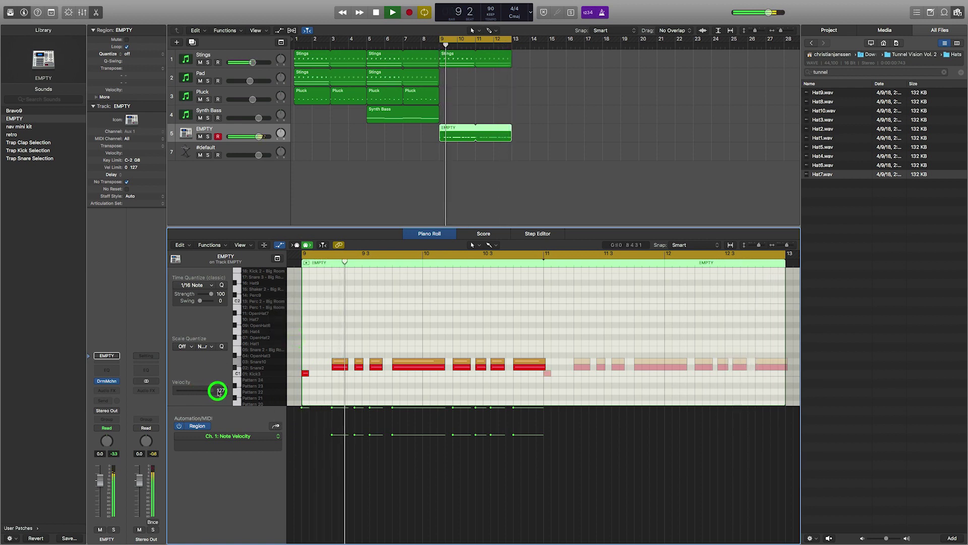
key("space")
left_click(320, 374)
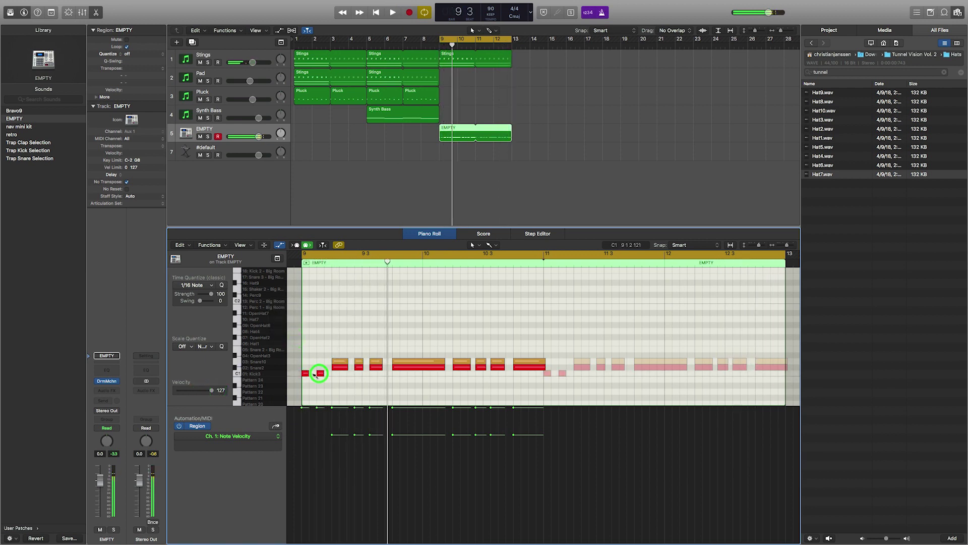
Add Kick3 notes at positions 9 3 3, 10 1 1, 10 1 3 and 10 3 4, checking them against playback
key("space")
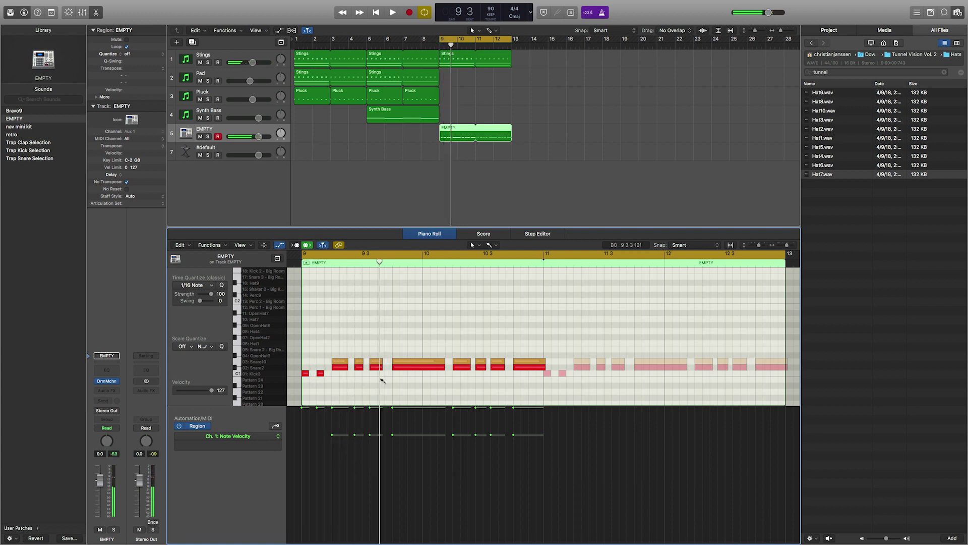
left_click(382, 376)
key("space")
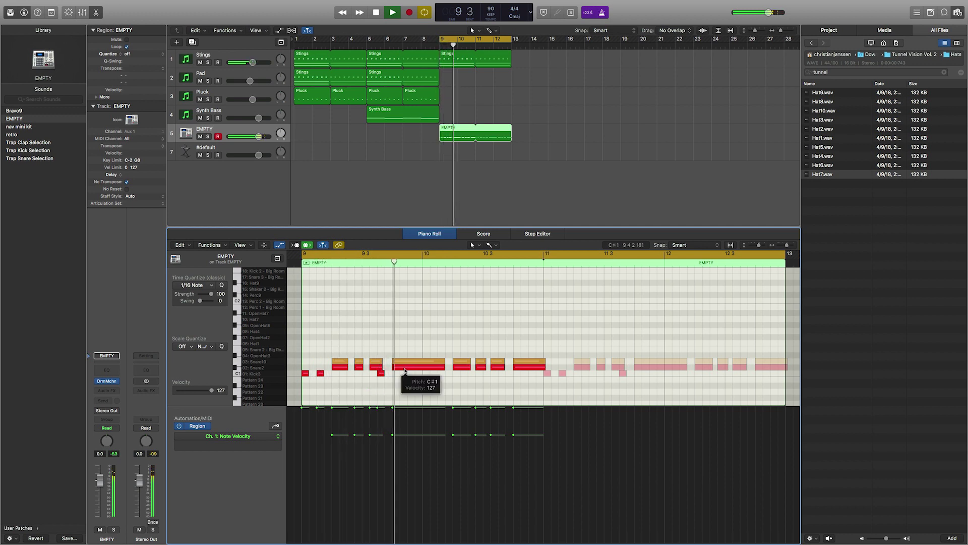
left_click(425, 373)
key("space")
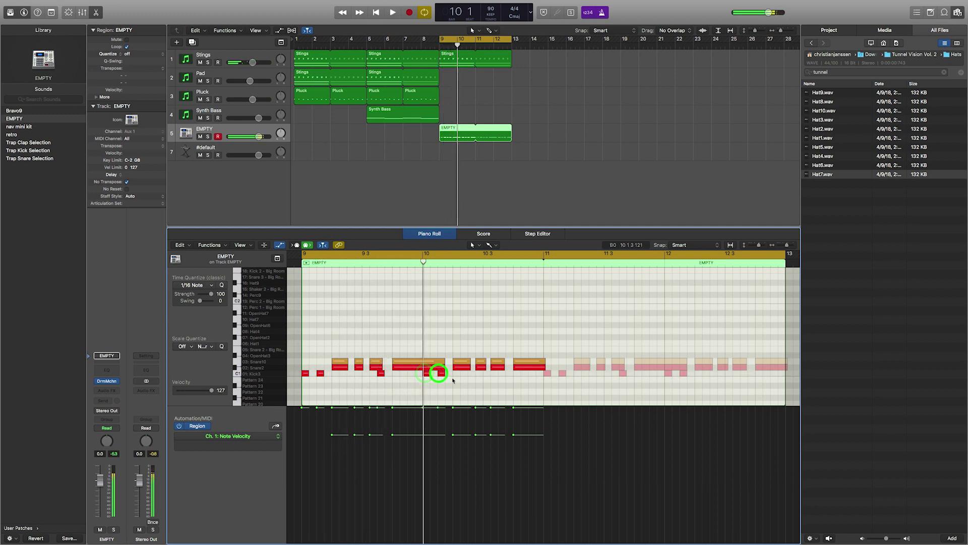
key("space")
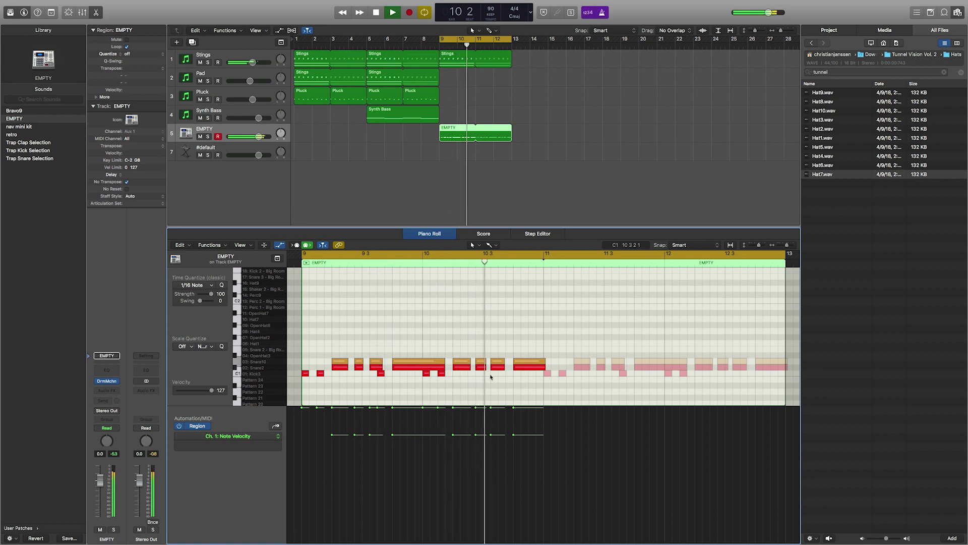
key("super+space")
left_click(509, 374, "super")
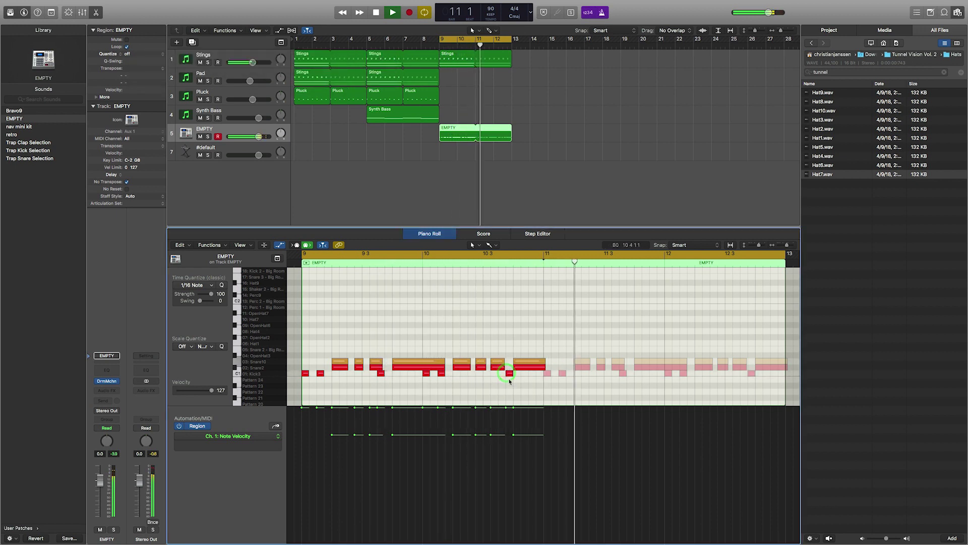
Shorten all the Snare2 and Snare10 notes, trimming the long pairs on beat 4 of bars 9 and 10 further
left_click_drag(335, 339, 528, 361)
left_click(500, 341)
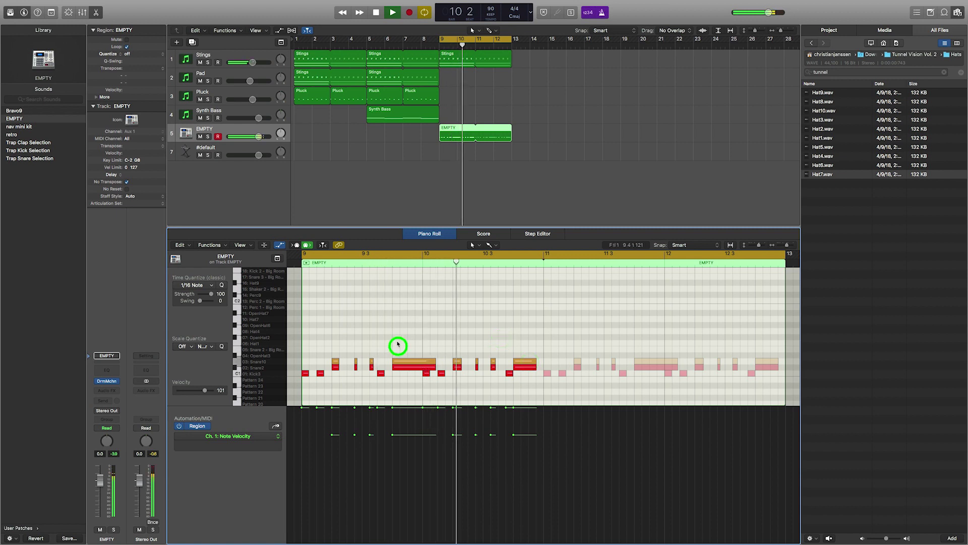
mouse_move(398, 343)
left_mouse_down()
mouse_move(422, 363)
mouse_move(402, 361)
left_mouse_up()
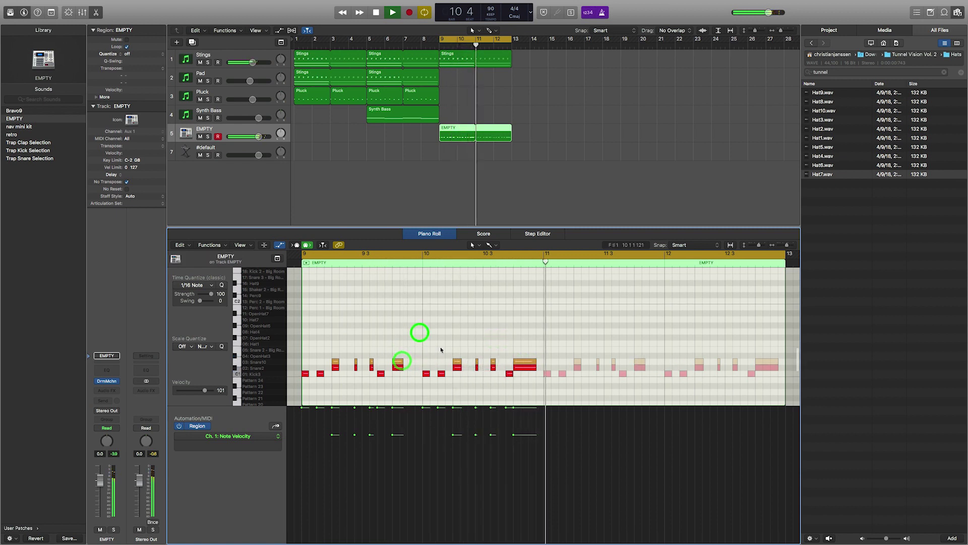
left_click_drag(507, 354, 521, 363)
left_click(523, 344)
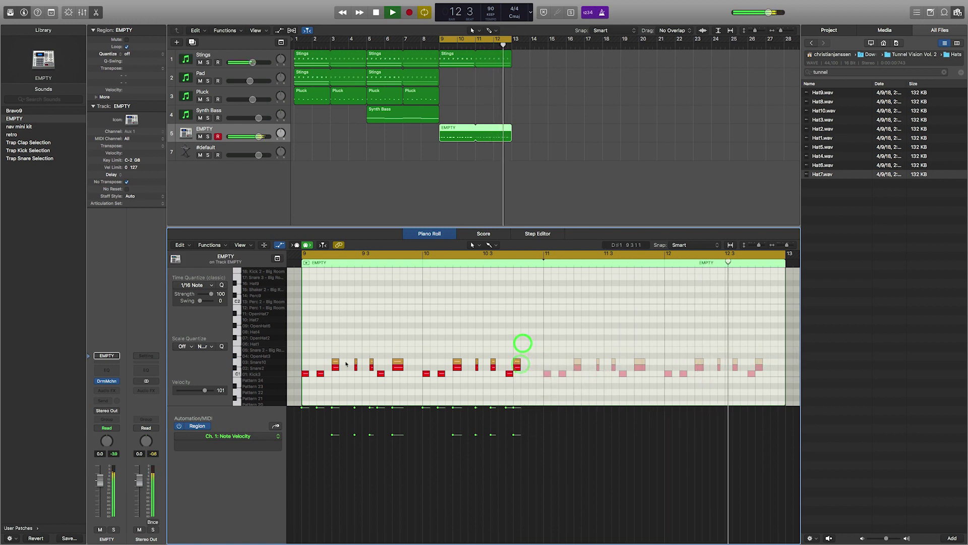
left_click_drag(398, 363, 397, 361)
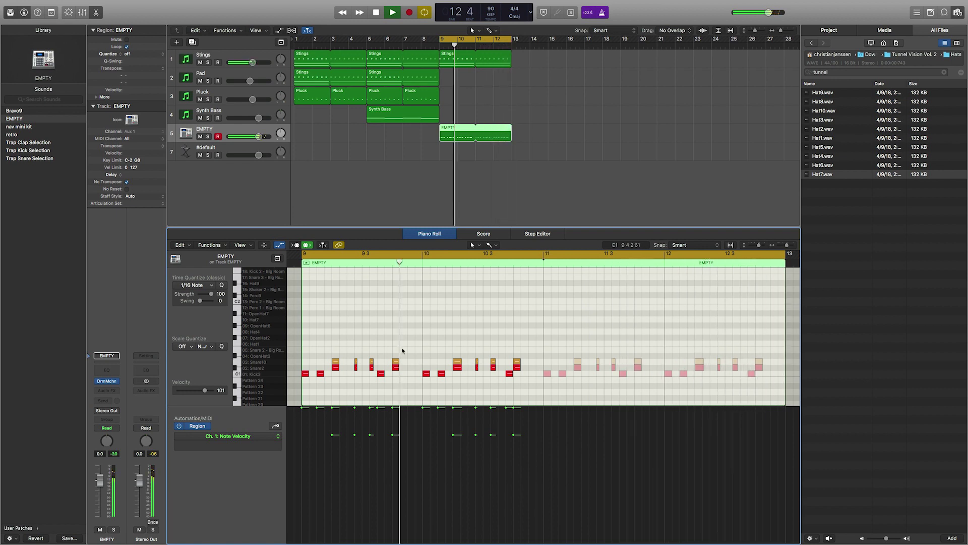
Move the last Kick3 note of bar 10 one sixteenth earlier to 10 3 3, and stop playback
left_click(518, 345)
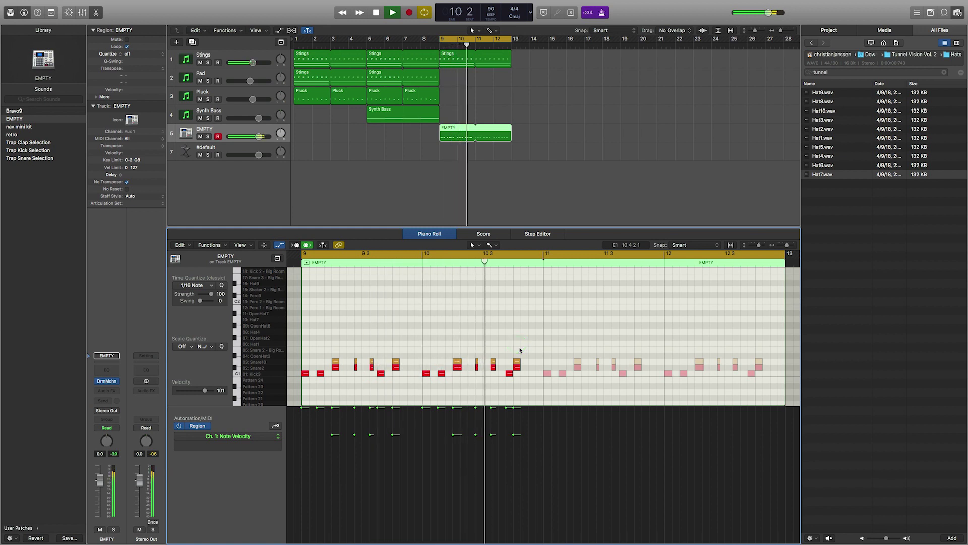
left_click(494, 334)
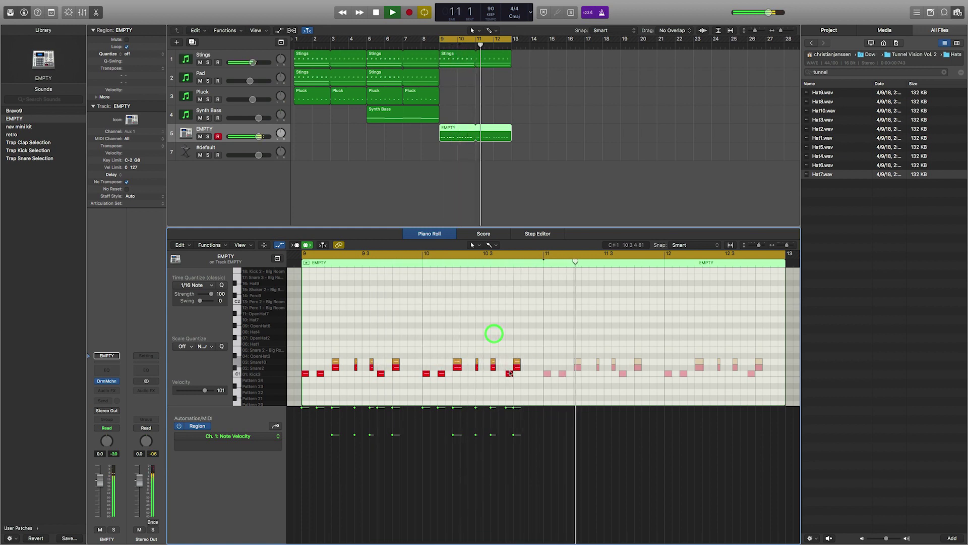
left_click(501, 373)
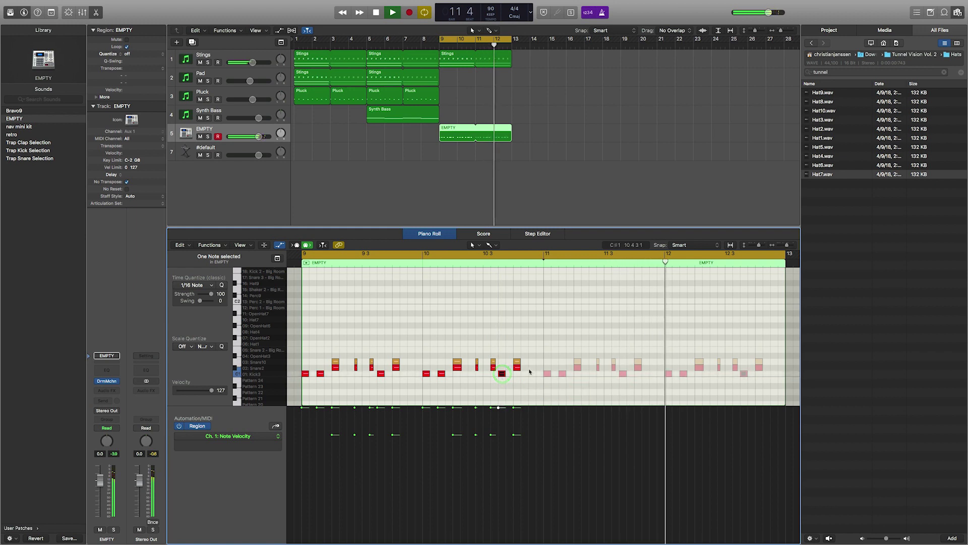
key("space")
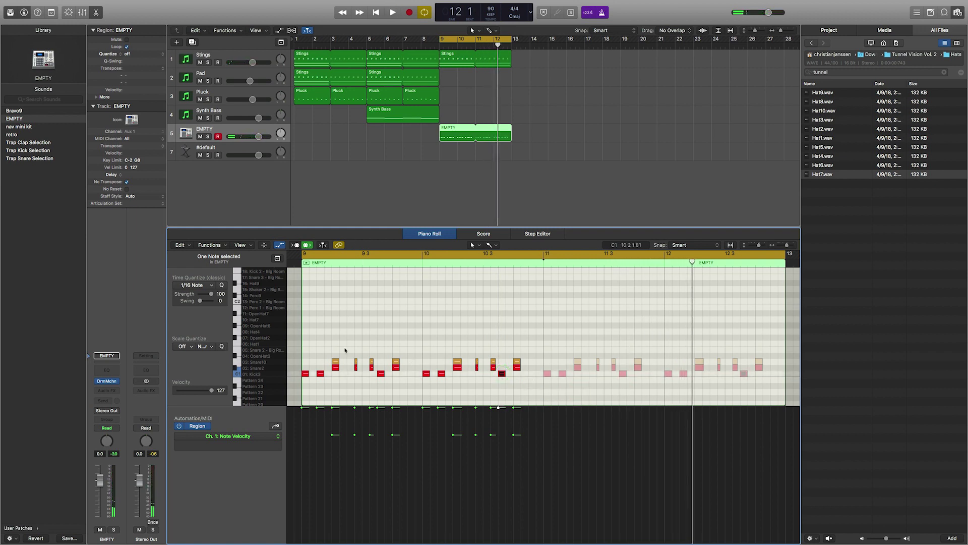
Try painting 1/32 Kick3 notes at the end of bar 10 with the Brush tool
left_click(204, 286)
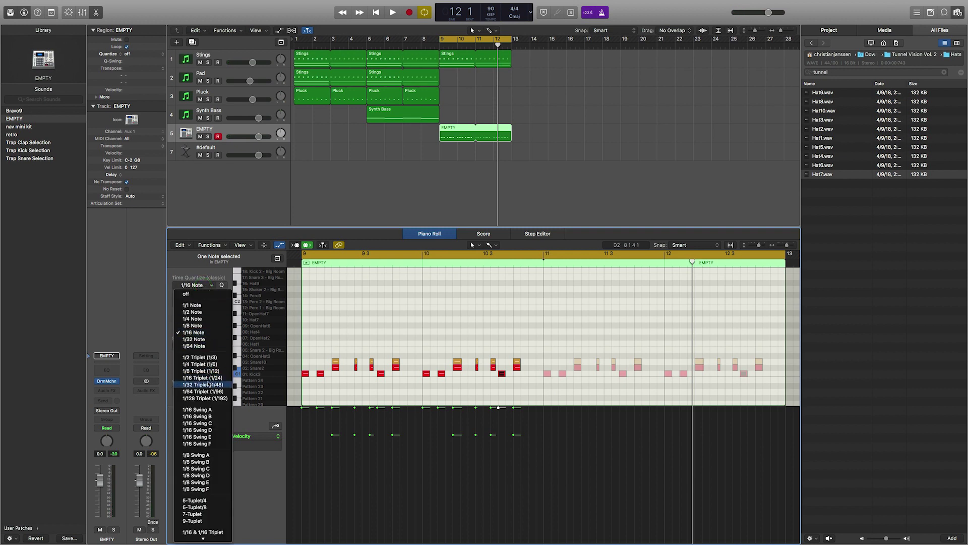
left_click(201, 339)
left_click(492, 245)
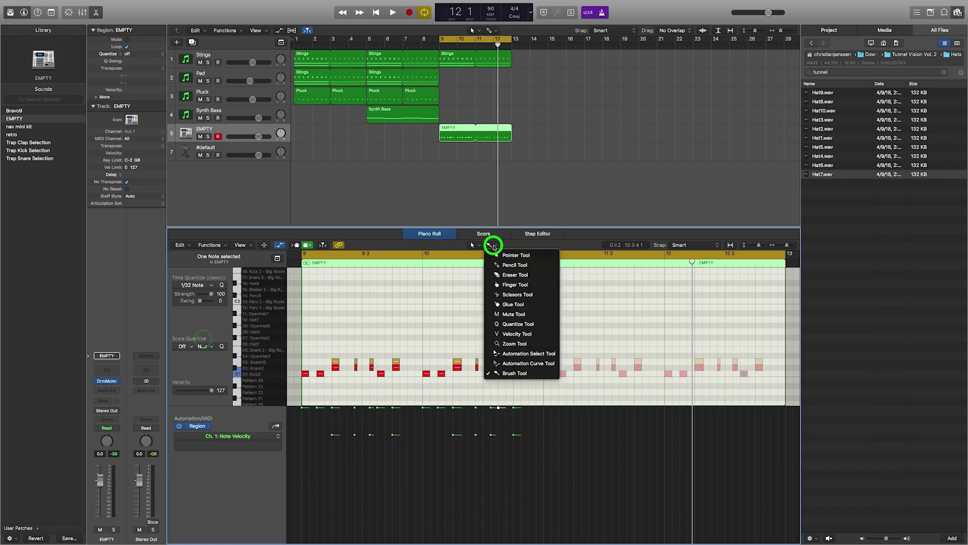
left_click(504, 373)
left_click(503, 373)
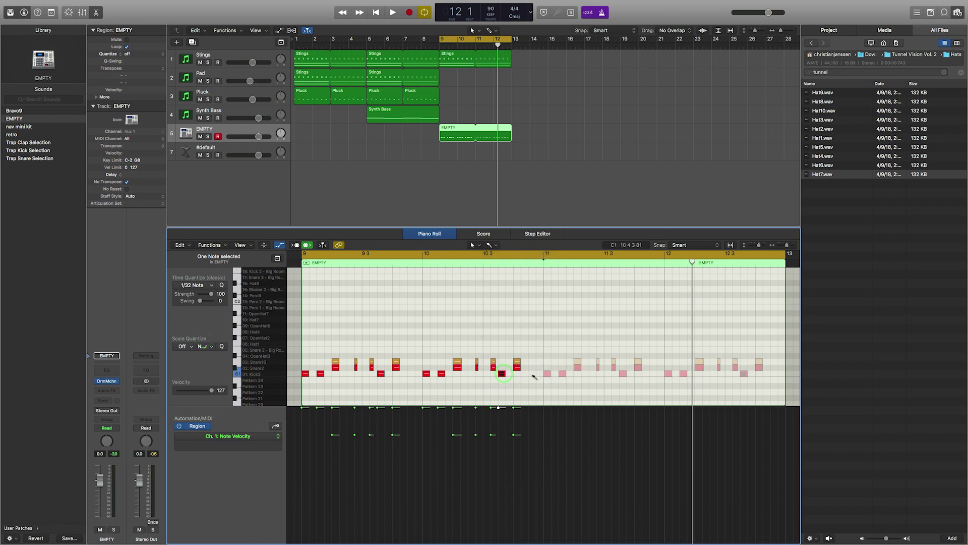
left_click_drag(538, 374, 538, 374)
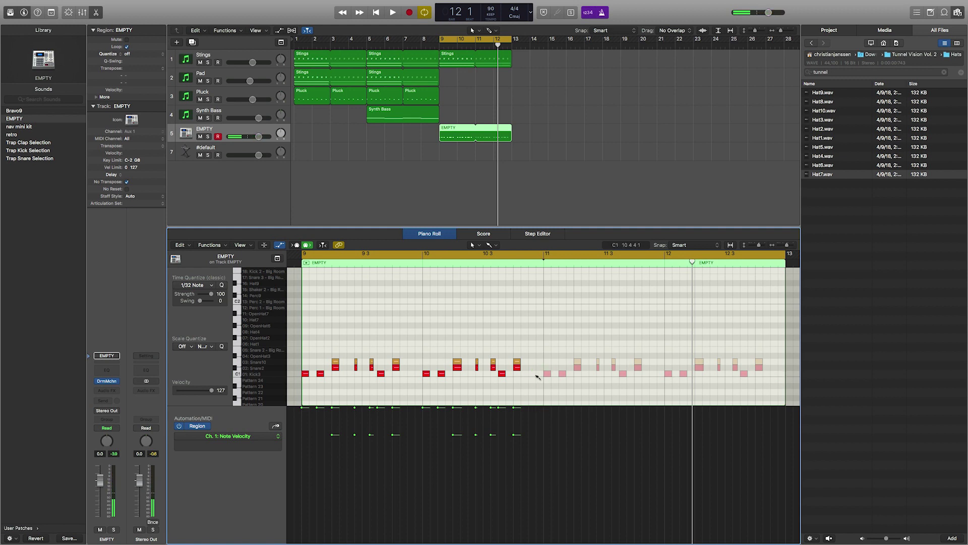
Try a 1/16 Time Quantize for Kick3 notes brushed at the end of bar 10, then return to 1/32
left_click_drag(185, 285, 198, 391)
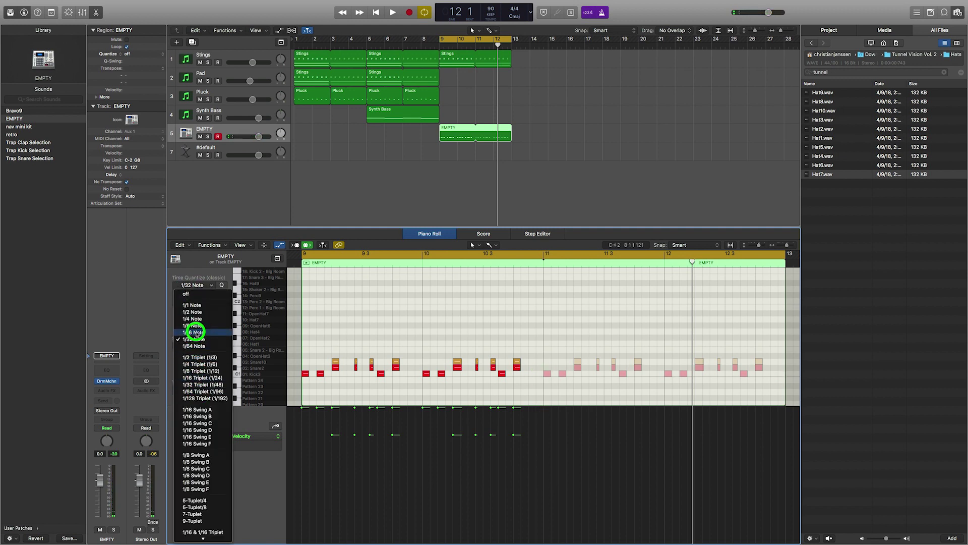
left_click_drag(196, 332, 196, 332)
left_click(539, 374)
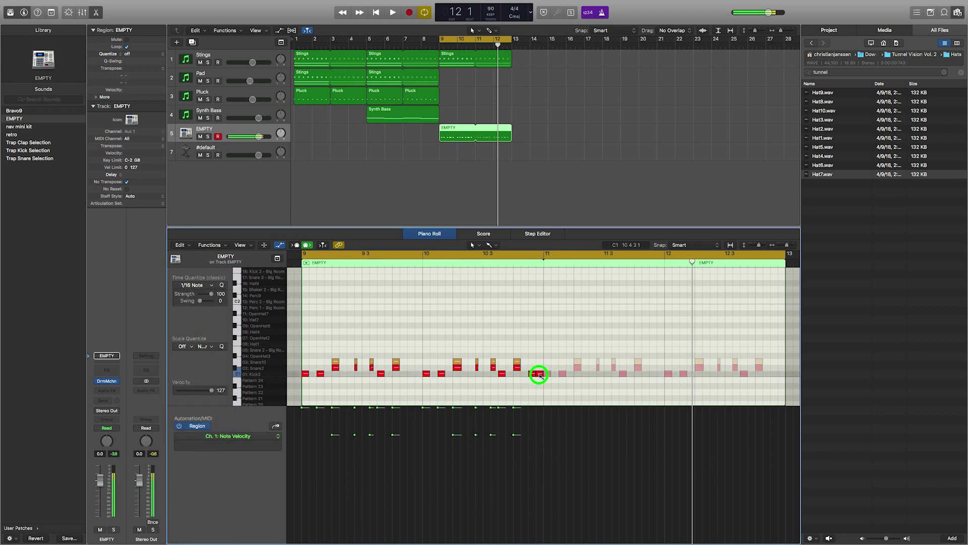
left_click_drag(539, 374, 537, 374)
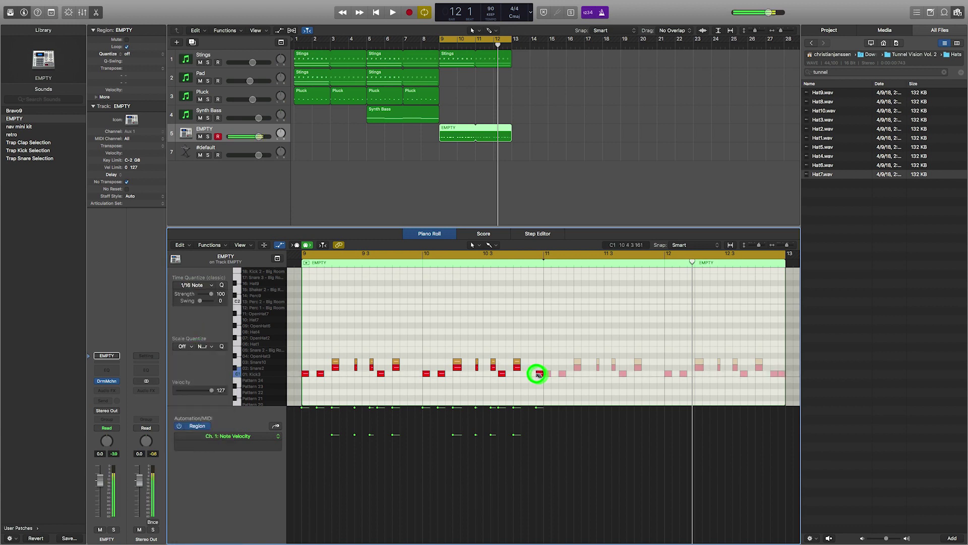
left_click(188, 284)
left_click(192, 340)
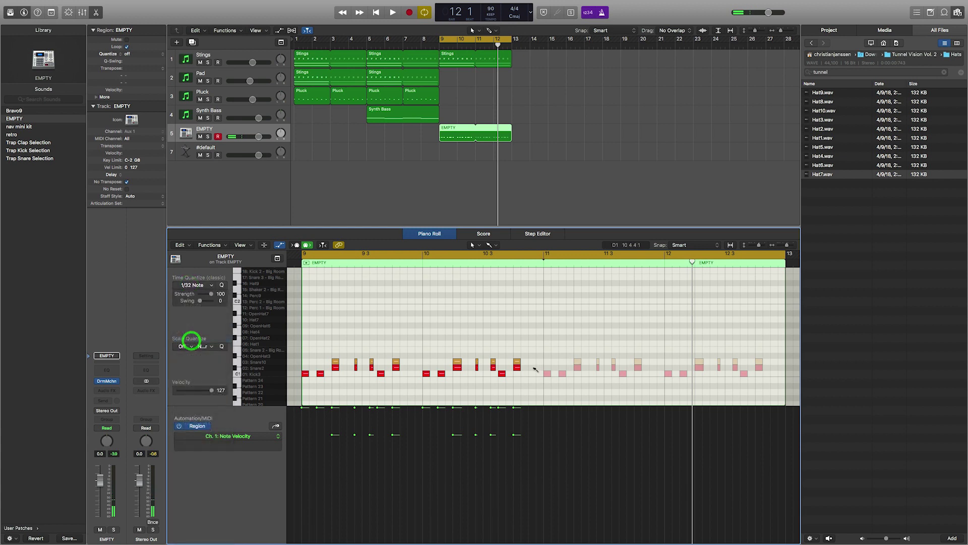
Try a Kick3 roll at the end of bar 10 with Time Quantize at 1/16 Triplet (1/24), and audition it
left_click_drag(197, 285, 196, 314)
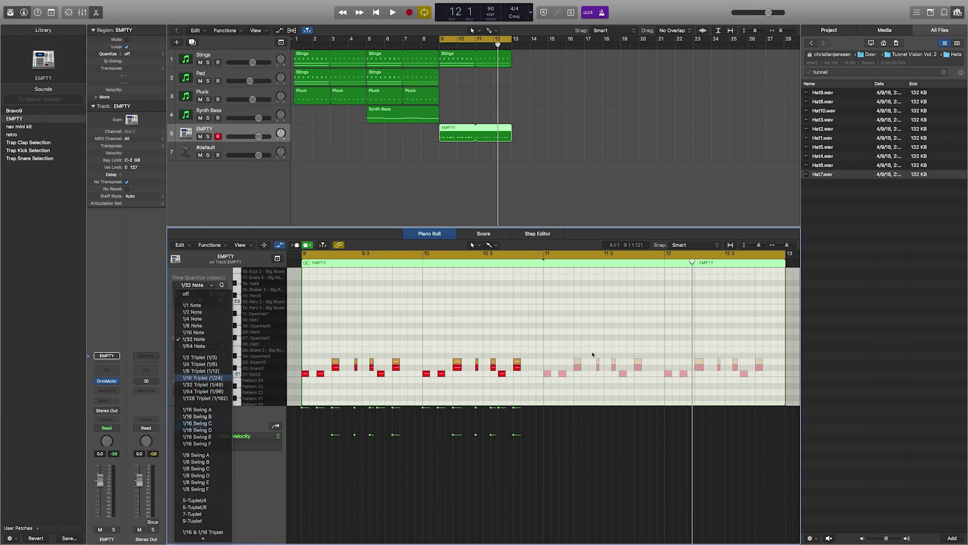
left_click(205, 378)
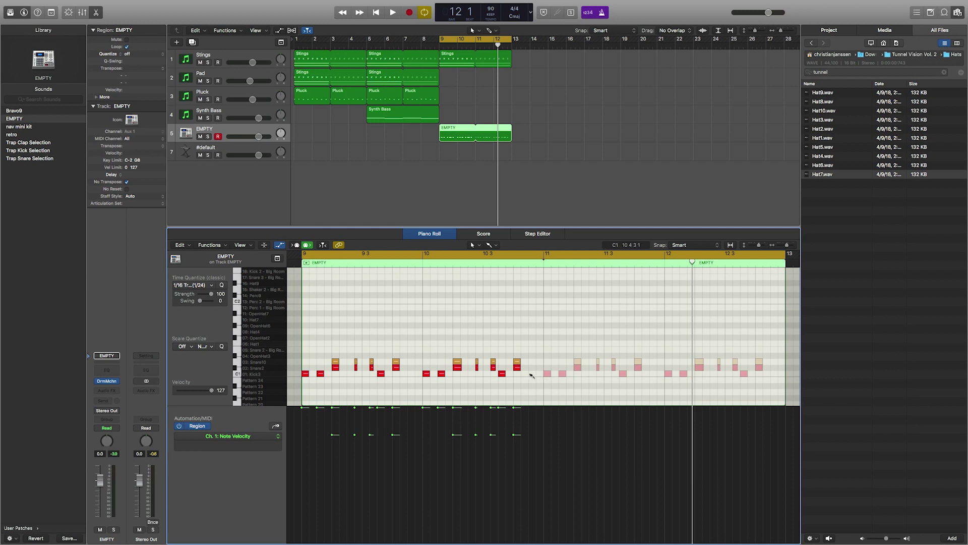
left_click(535, 374)
key("space")
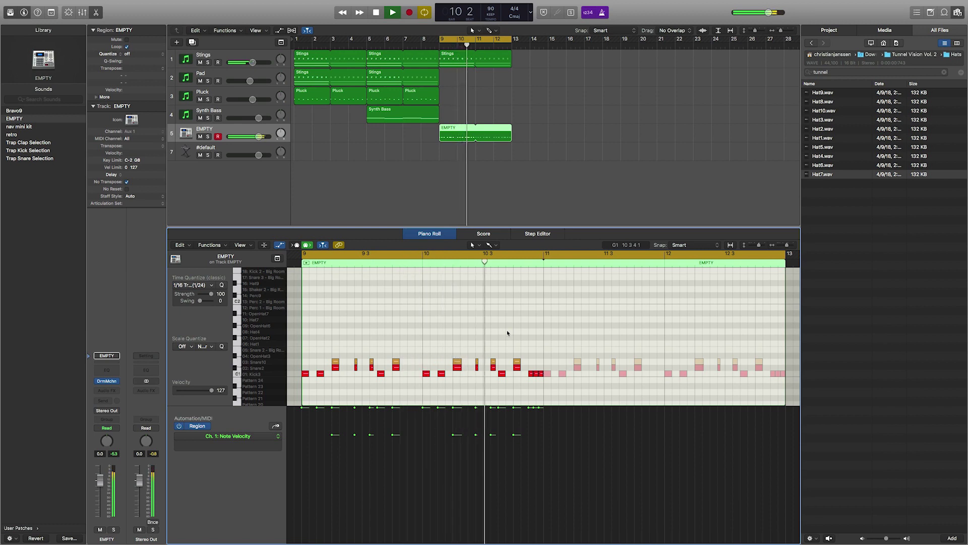
key("space")
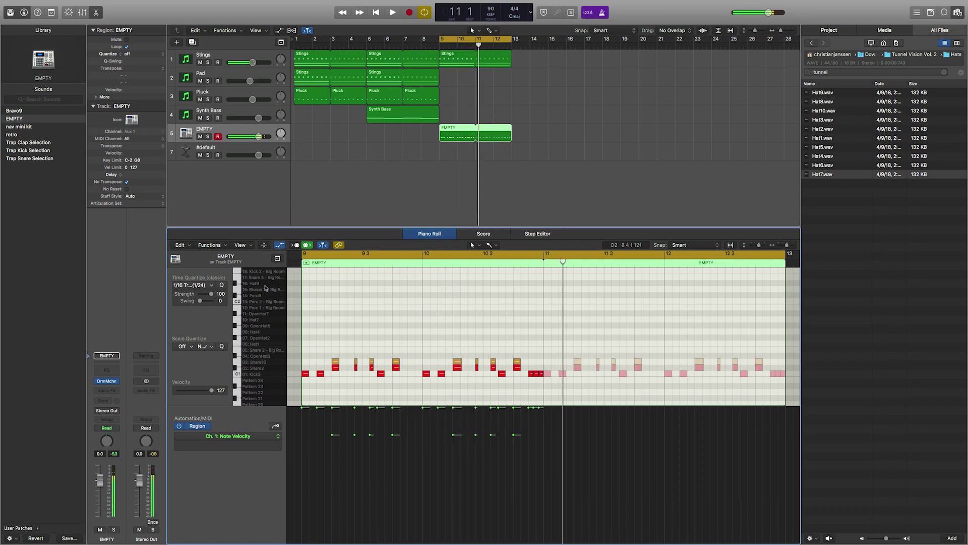
Set Time Quantize to 1/32 Triplet (1/48), paint a Kick3 roll over the last sixteenth of bar 10, and play it back
left_click(197, 286)
left_click(195, 384)
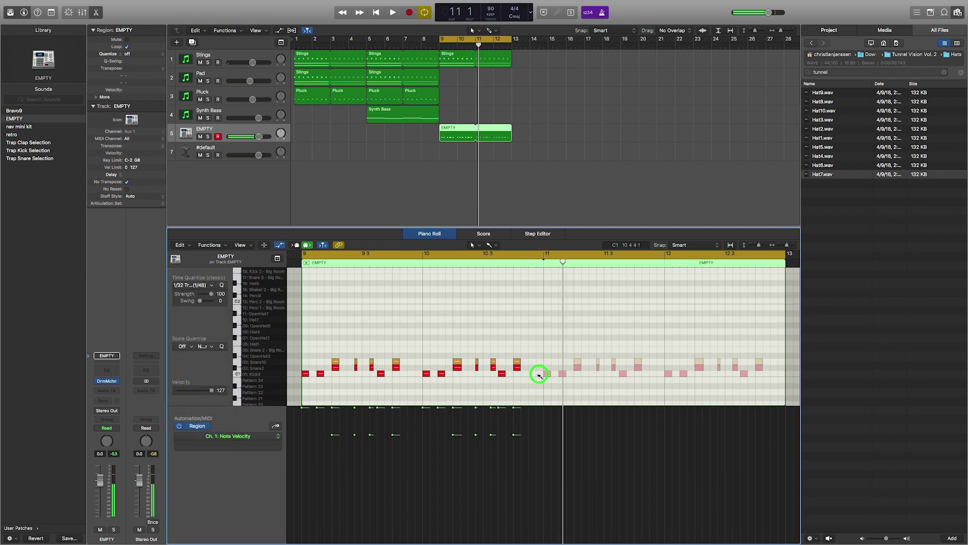
left_click(539, 374)
key("space")
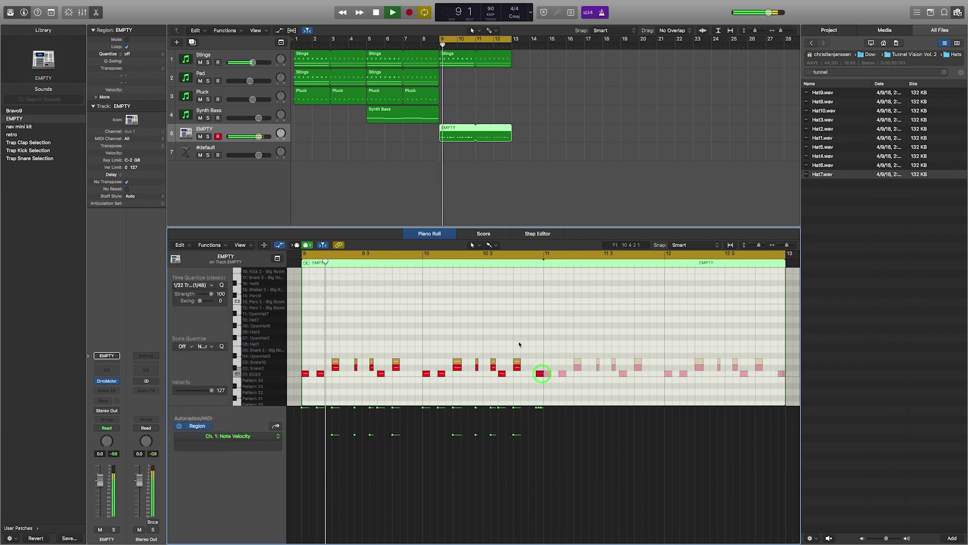
left_click(518, 342)
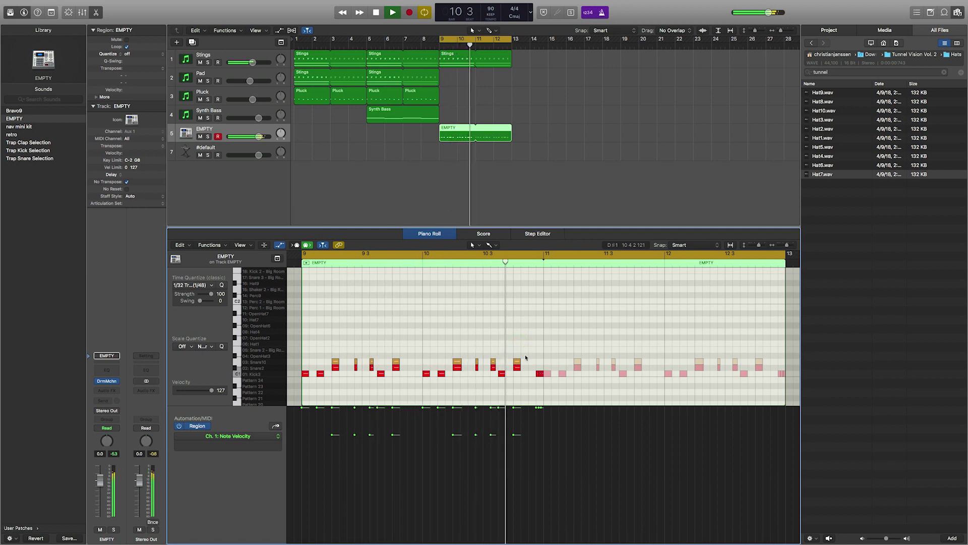
Add short Kick3 notes at 10 3 1, 9 3 1 and 9 4 2, and play back the pattern
key("space")
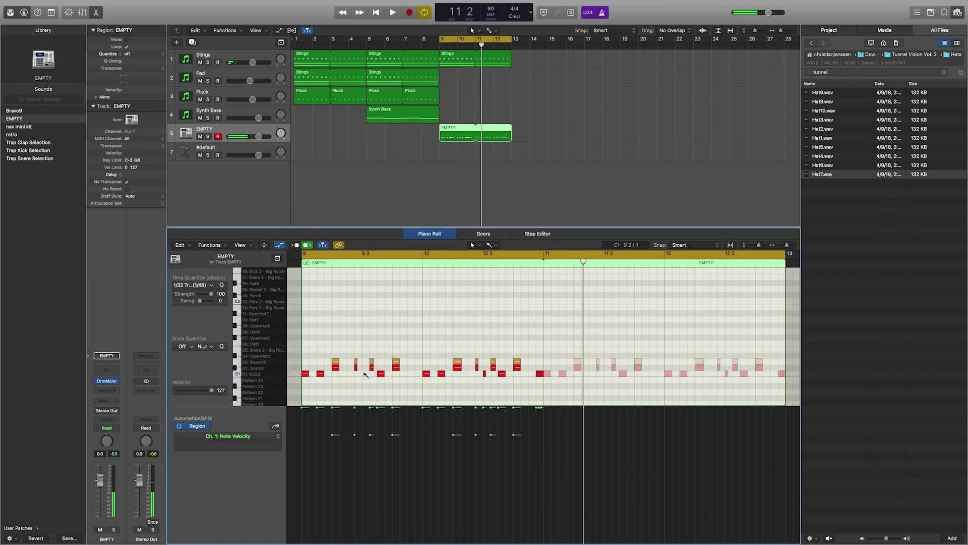
left_click(364, 374)
key("space")
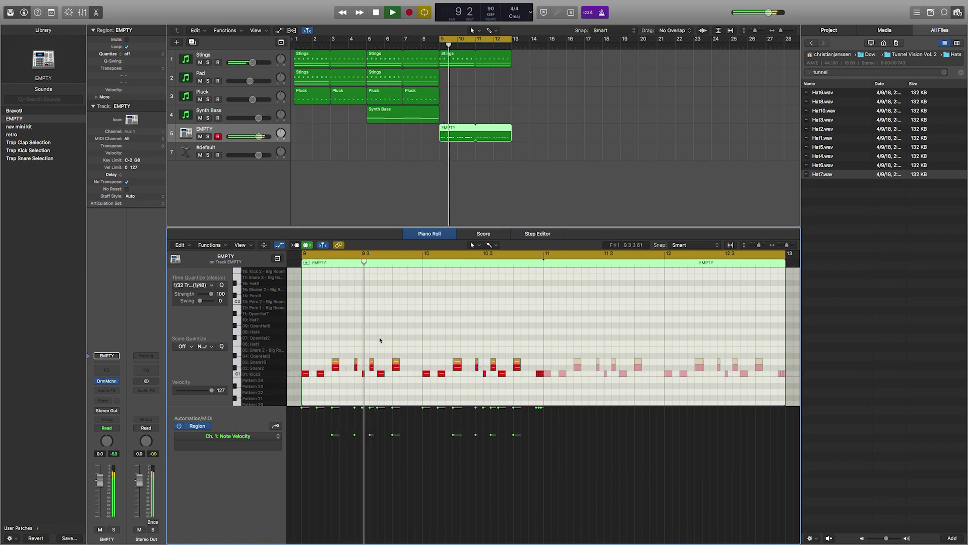
left_click(401, 374)
key("space")
key("space")
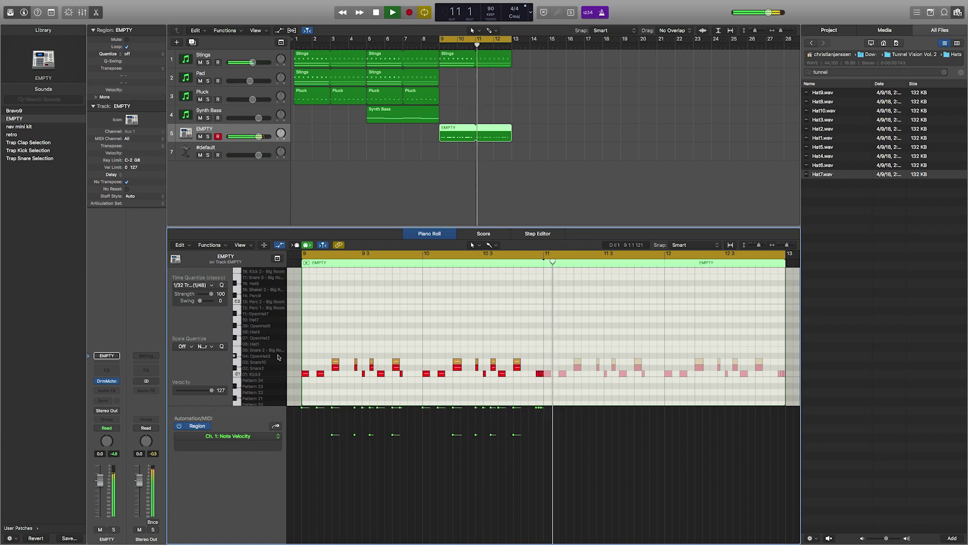
Open Drum Machine Designer for the EMPTY track and raise the OpenHat3 pad's pitch slightly during playback
left_click(106, 380)
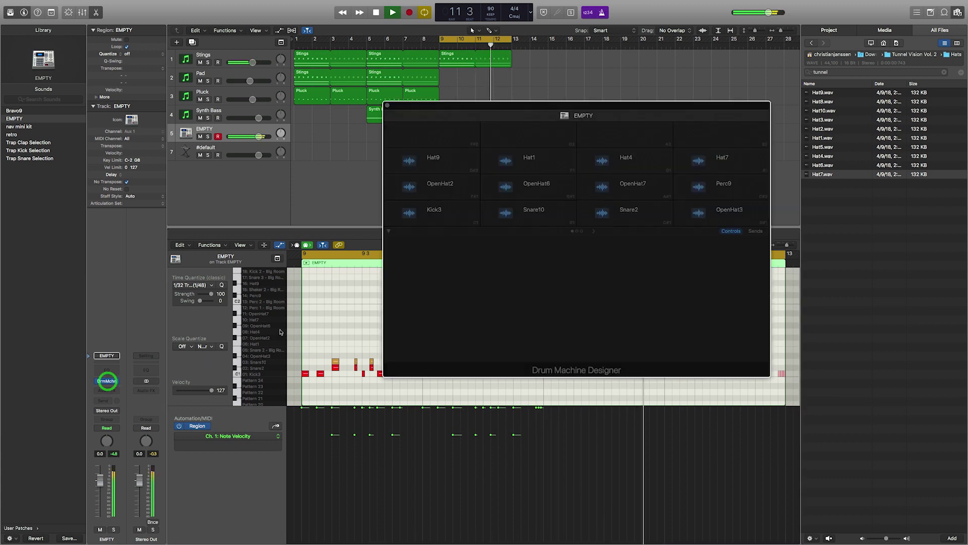
left_click(738, 210)
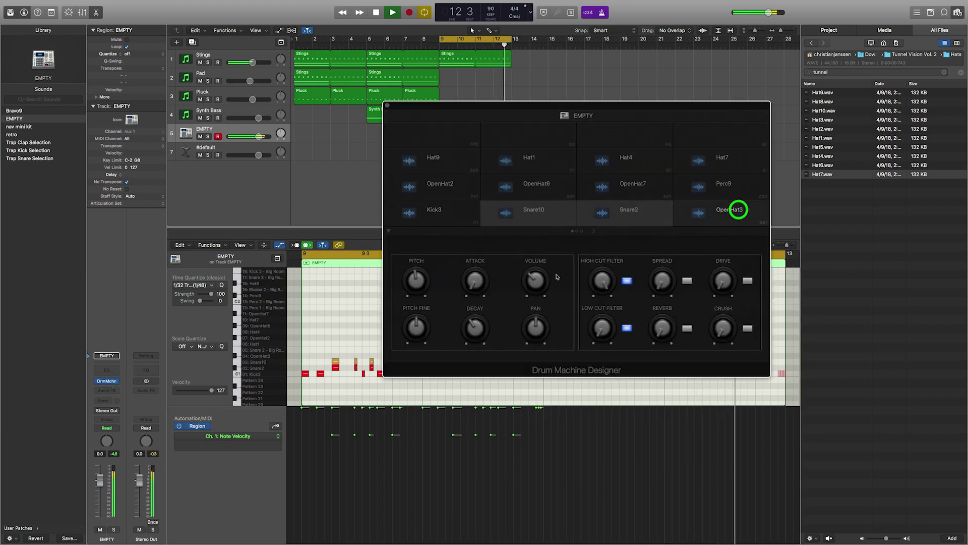
left_click(412, 286)
mouse_move(411, 285)
left_mouse_down()
mouse_move(409, 300)
mouse_move(413, 279)
left_mouse_up()
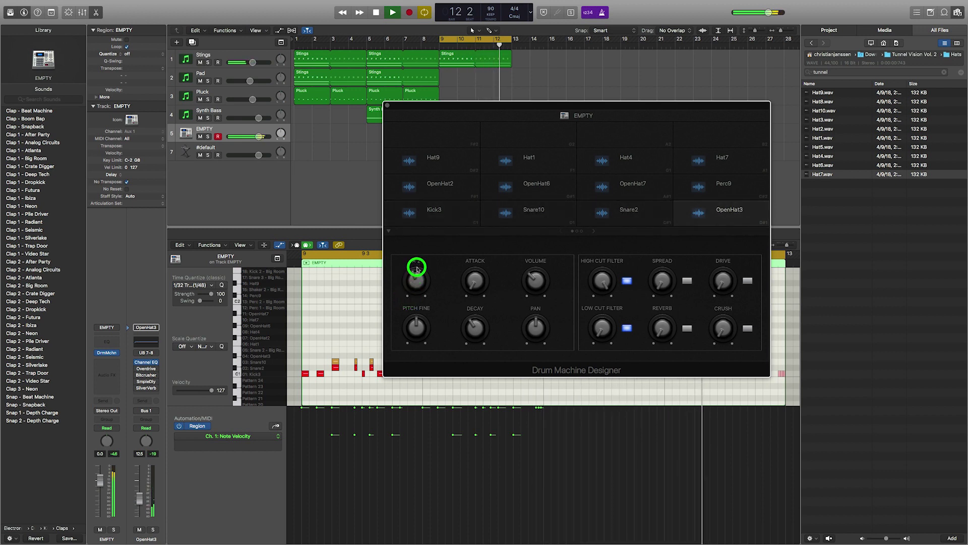
mouse_move(421, 262)
left_mouse_down()
mouse_move(414, 276)
mouse_move(420, 253)
left_mouse_up()
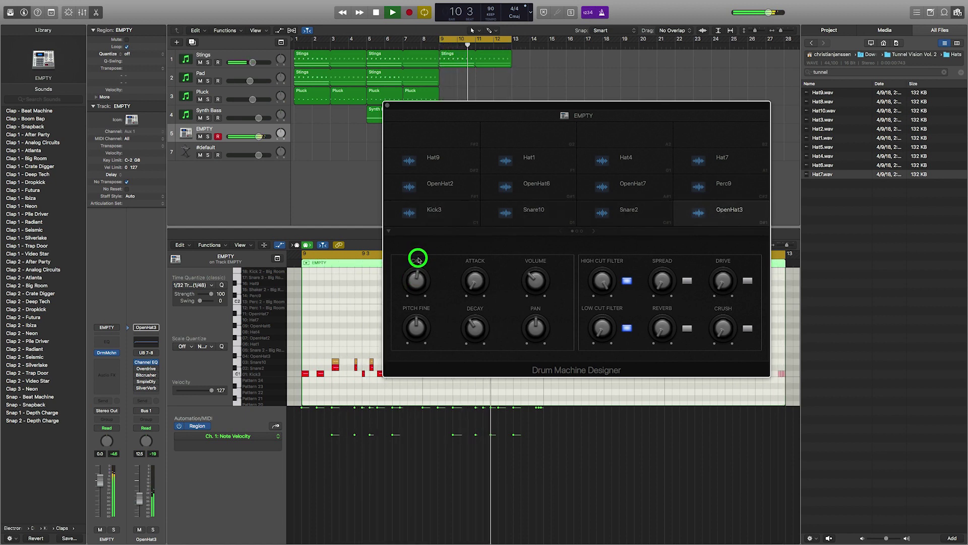
Lower the OpenHat3 pad's pitch and high cut filter during playback, and audition the sound from its key in the piano roll
left_click_drag(417, 267, 417, 268)
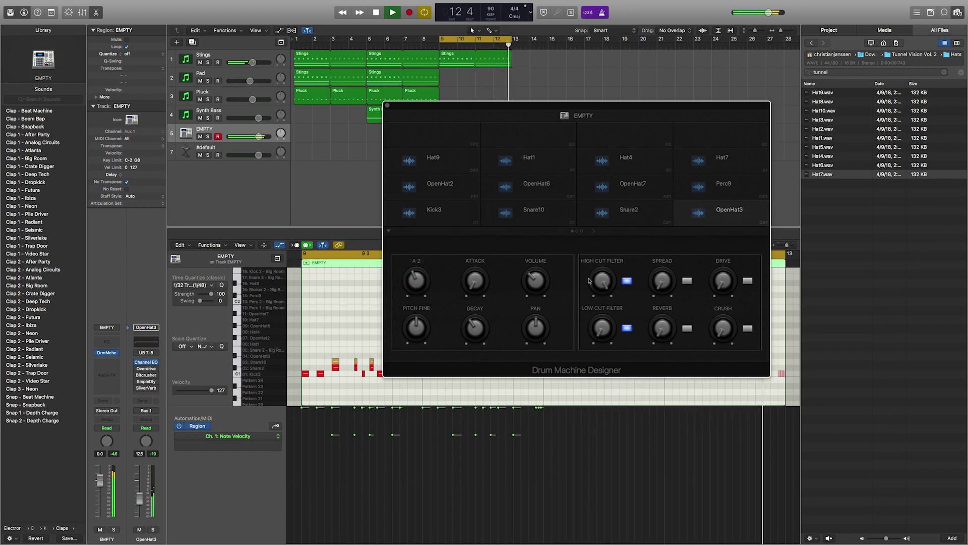
left_click_drag(604, 284, 603, 297)
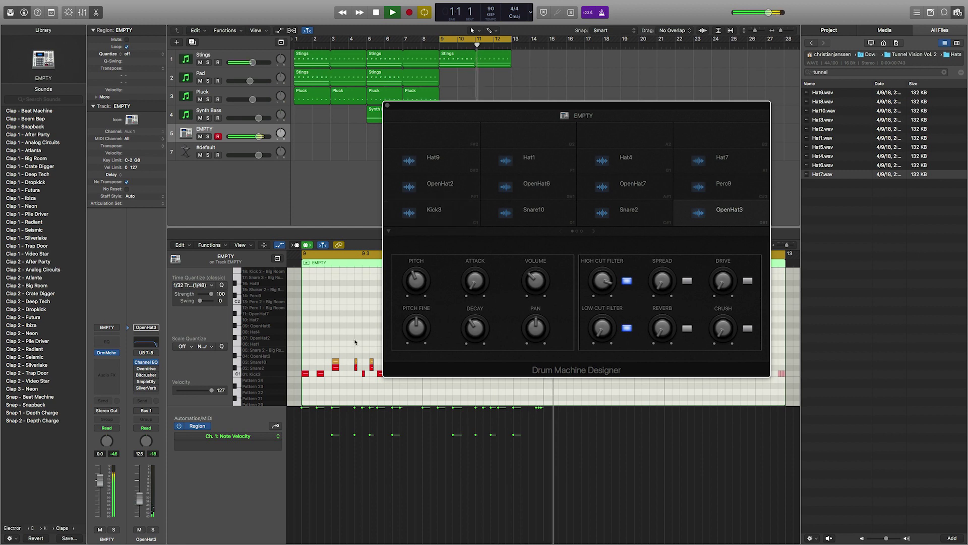
left_click(263, 356)
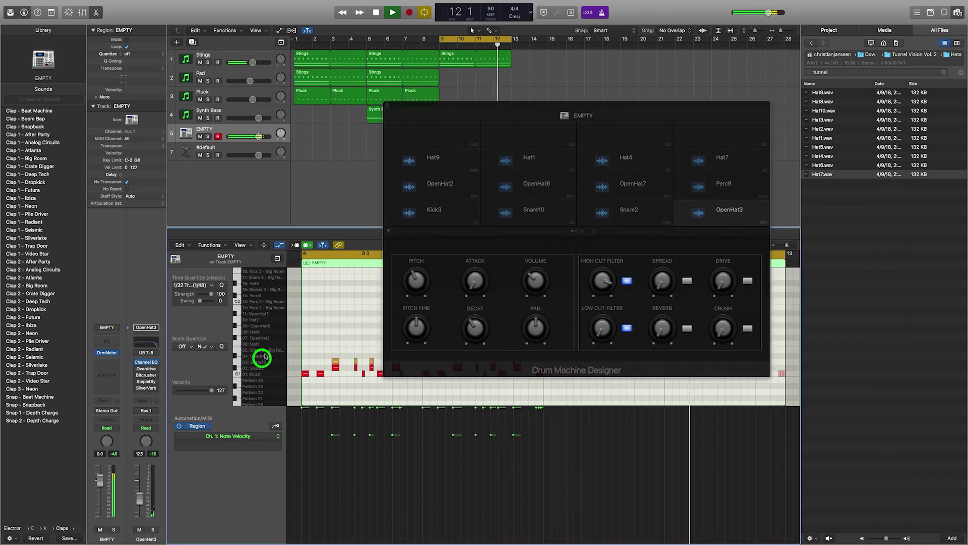
left_click(233, 356)
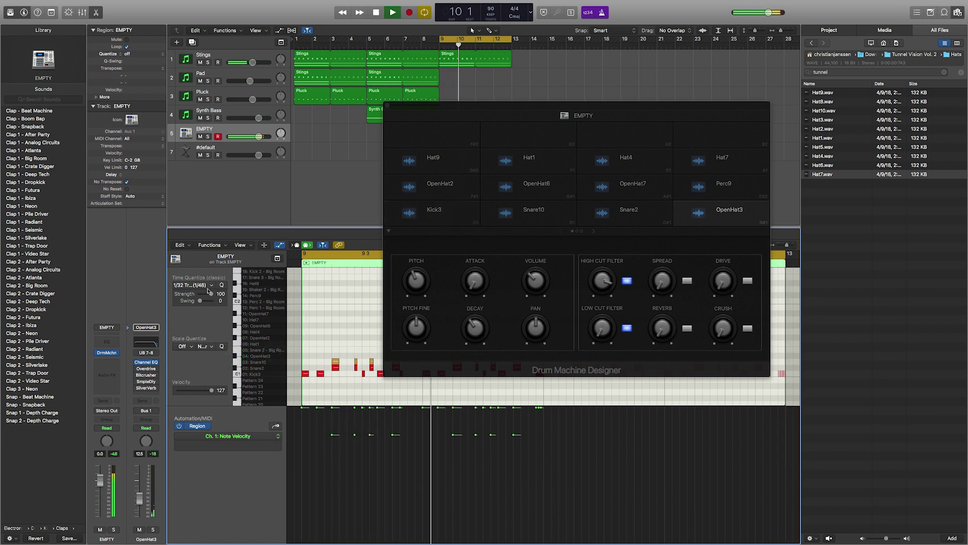
Set Time Quantize to 1/16 Note, add OpenHat3 notes at 9 1 1 and 9 1 3, and play them back
left_click(191, 285)
left_click(199, 330)
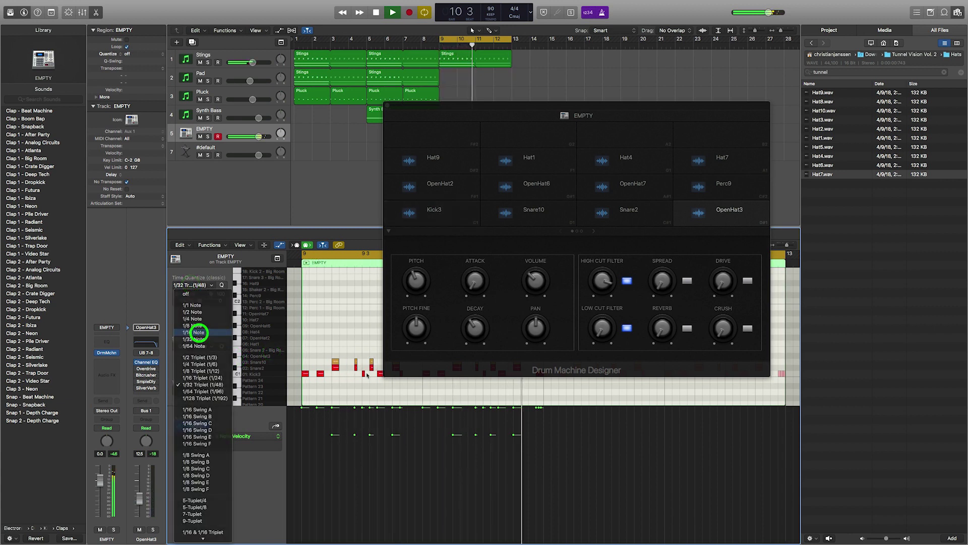
left_click(305, 361)
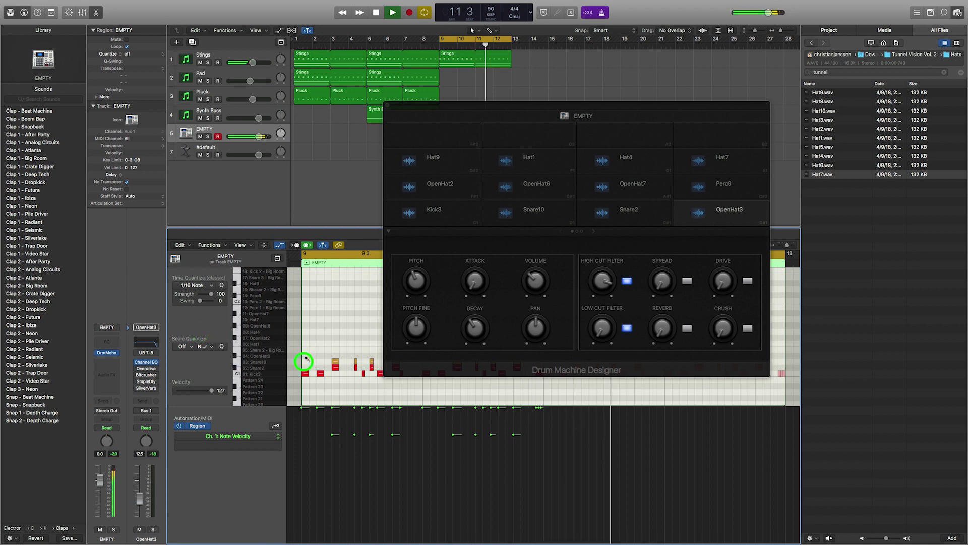
left_click(305, 356)
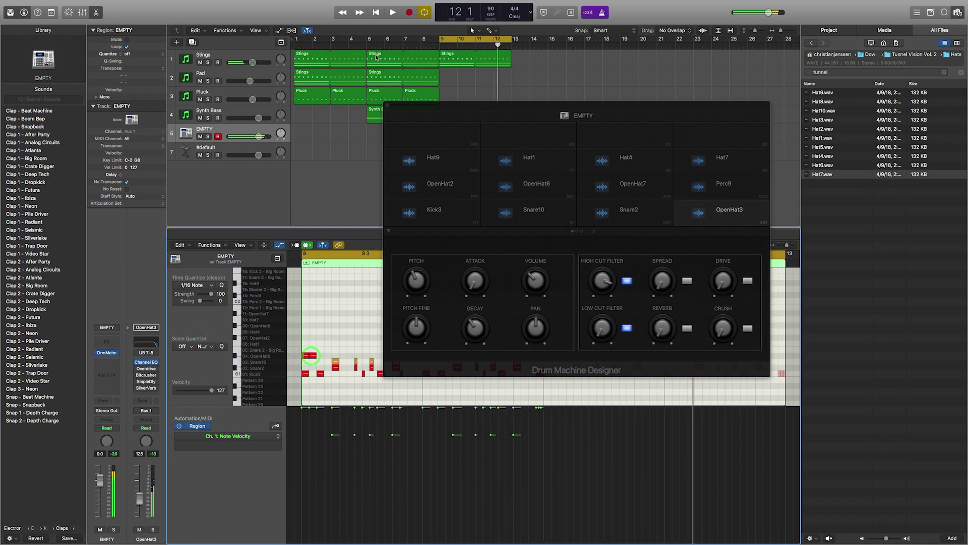
key("space")
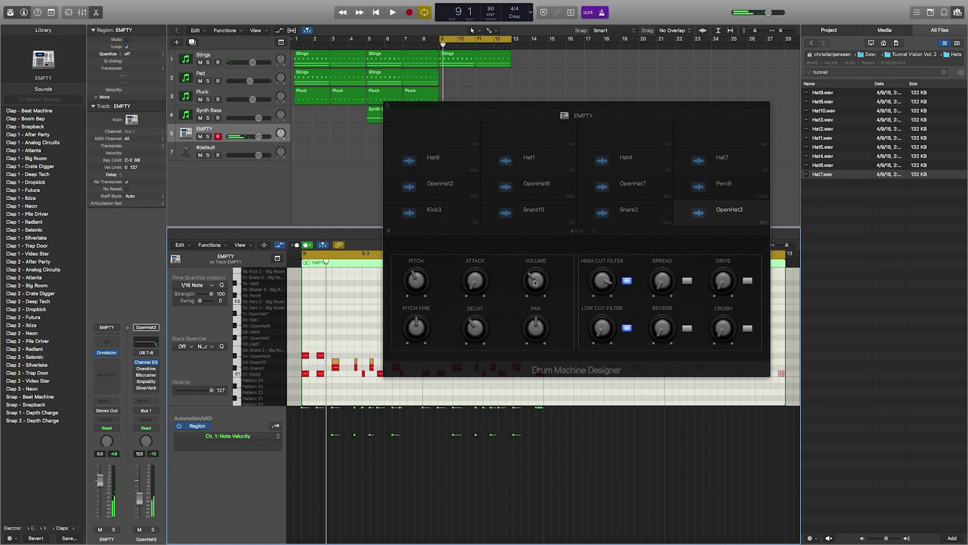
Lower the OpenHat3 pad's volume to -17.5 dB, play the pattern, and close Drum Machine Designer
left_click_drag(535, 282, 534, 291)
key("space")
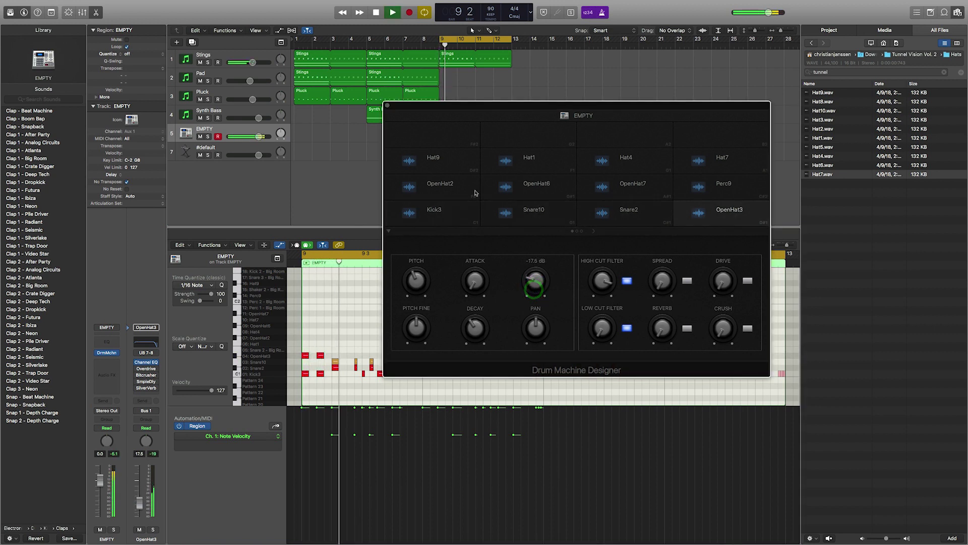
left_click(387, 106)
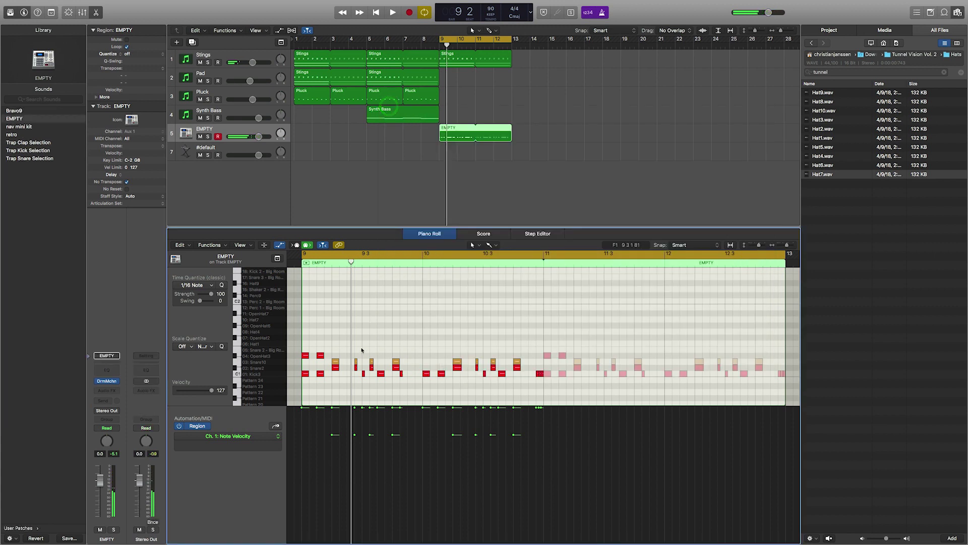
Try an extra OpenHat3 note at 9 2 3, audition it, and remove it
left_click(351, 356)
key("space")
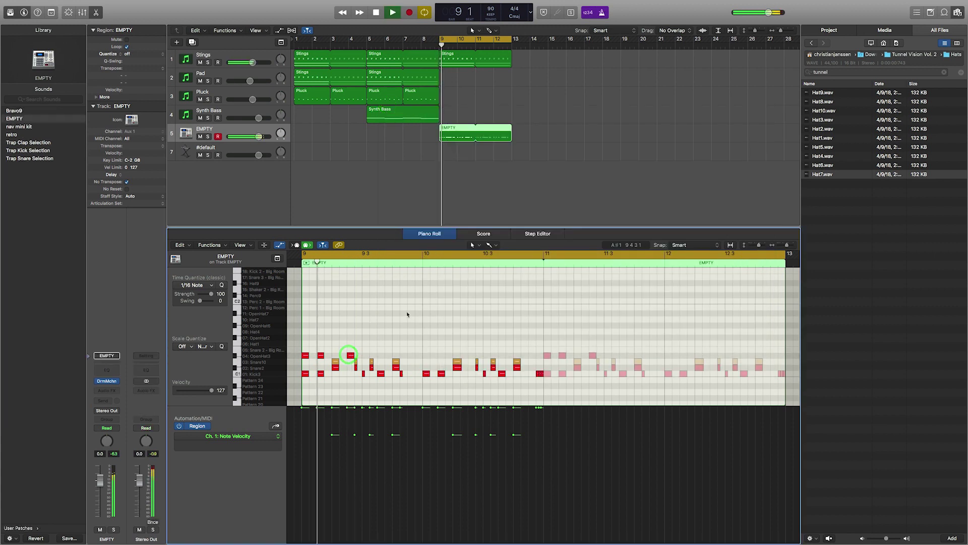
key("space")
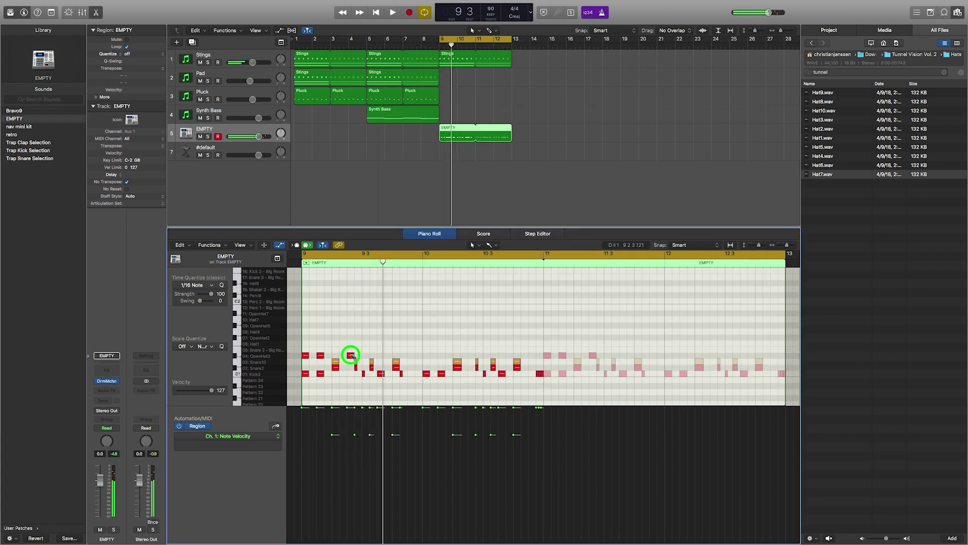
left_click(350, 356)
key("space")
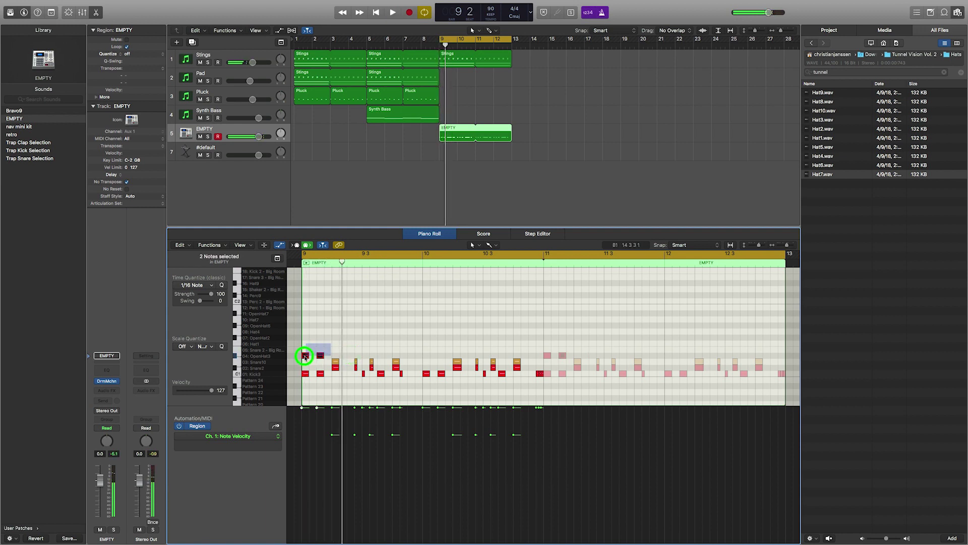
Reopen Drum Machine Designer and set the OpenHat3 pad's high cut filter to 4860 Hz
left_click(105, 382)
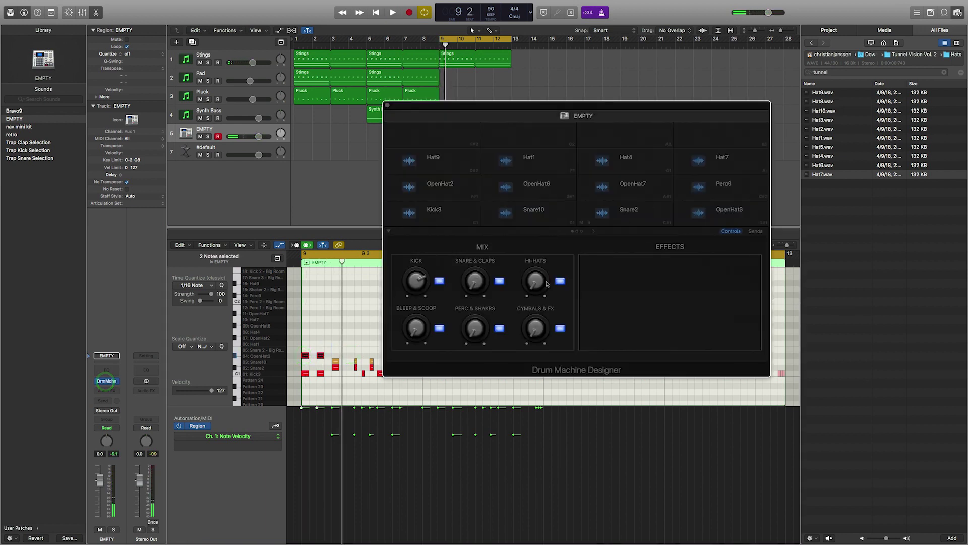
left_click(722, 214)
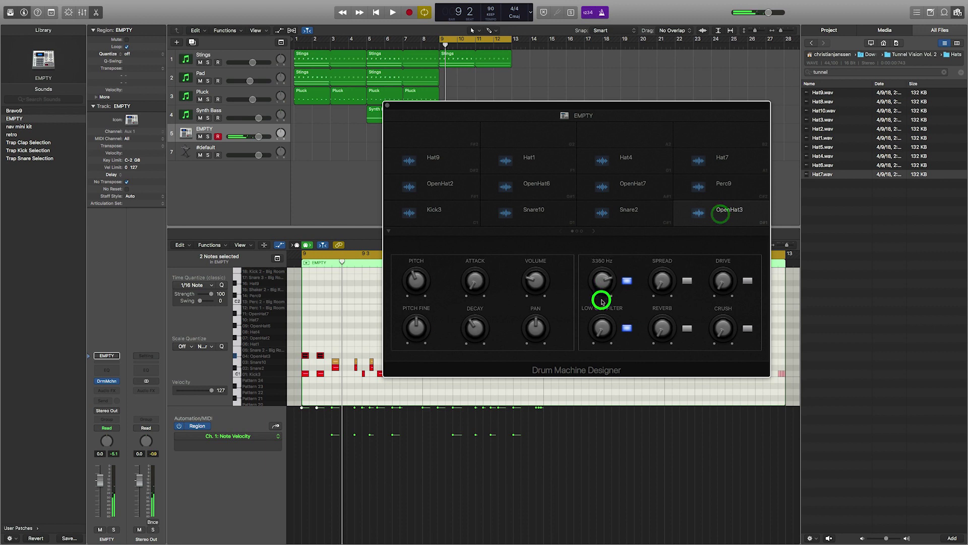
left_click_drag(602, 302, 601, 305)
left_click(717, 222)
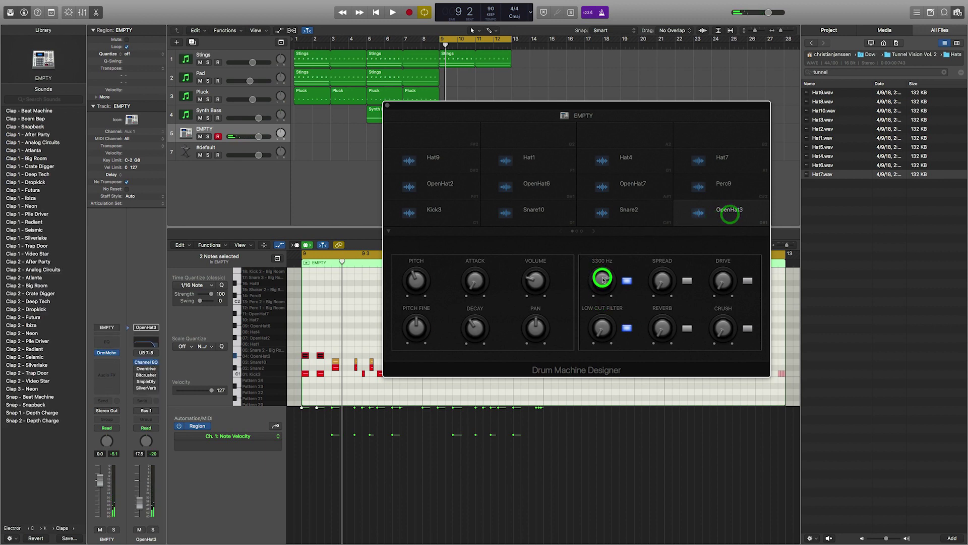
left_click_drag(603, 280, 604, 275)
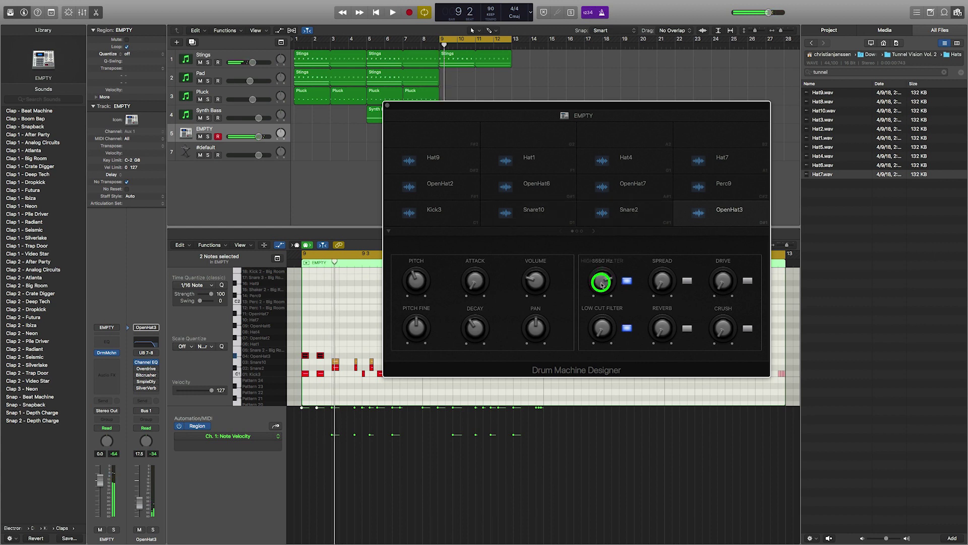
Move the second OpenHat3 note to 9 2 1, play it back, and close Drum Machine Designer
left_click(324, 356)
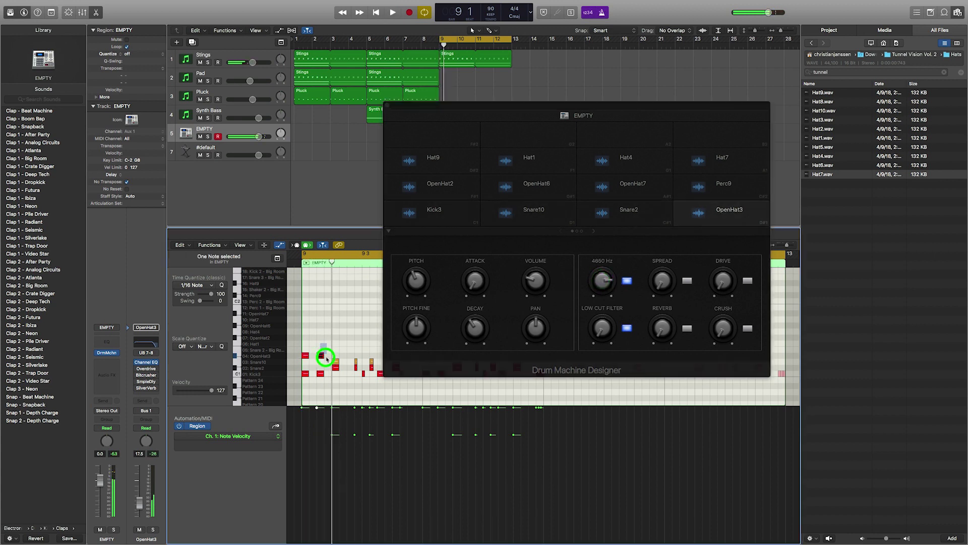
left_click_drag(322, 358, 336, 358)
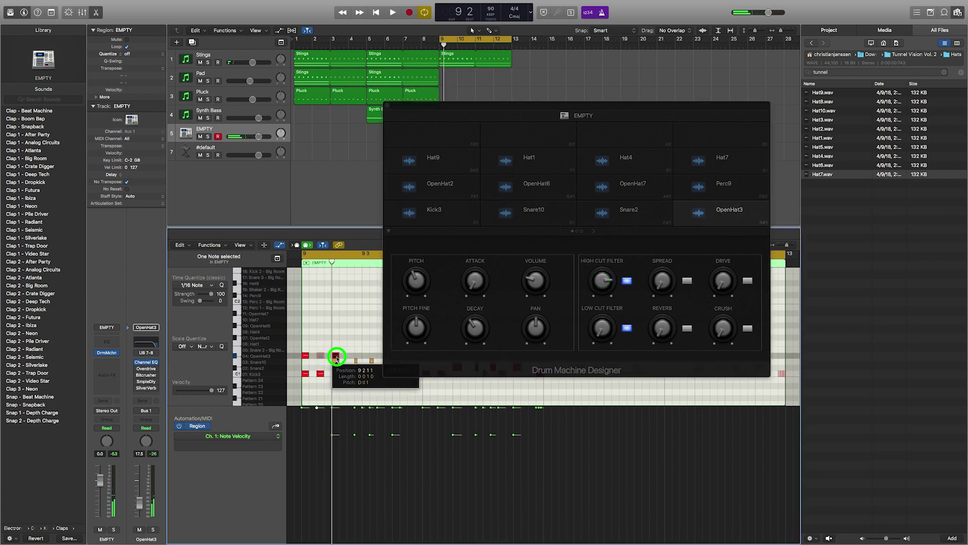
key("space")
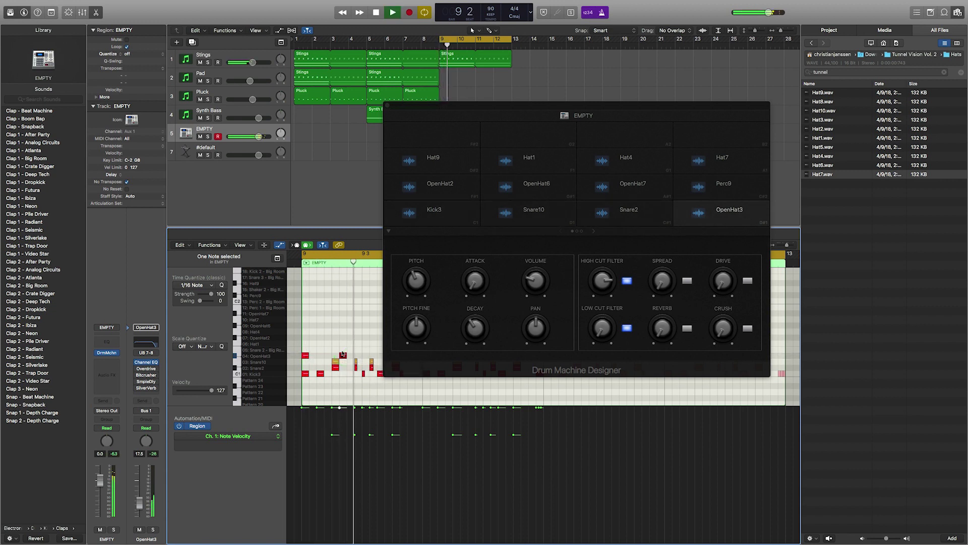
left_click_drag(341, 355, 335, 356)
key("space")
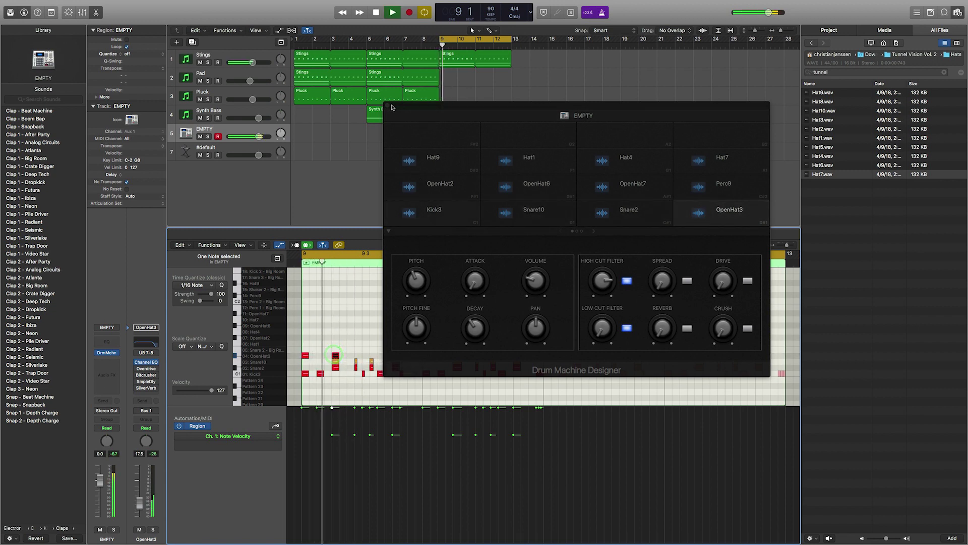
left_click(388, 107)
left_click(388, 107)
key("space")
Try OpenHat3 notes at 9 3 1, 9 4 1, 10 1 1 and 10 2 1, auditioning the pattern between additions
left_click(362, 355)
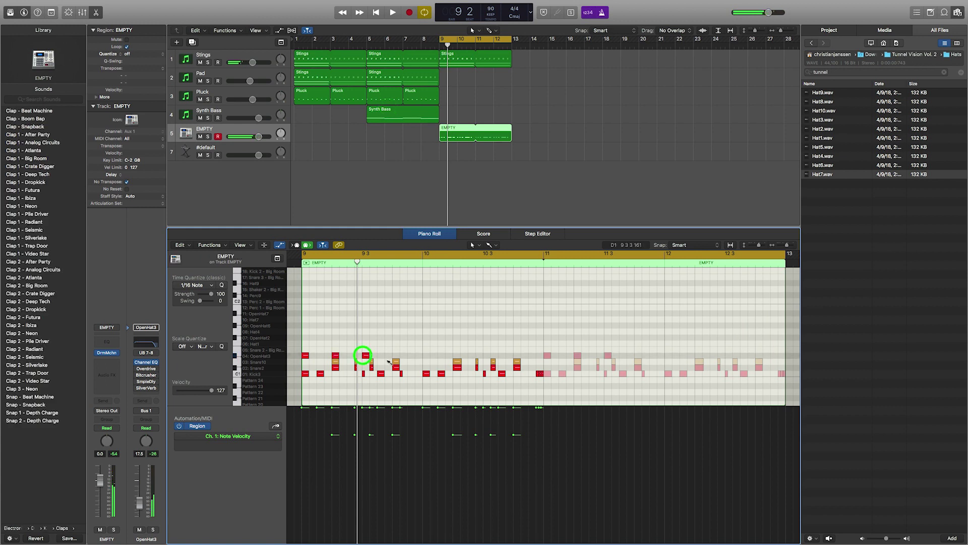
left_click(396, 355)
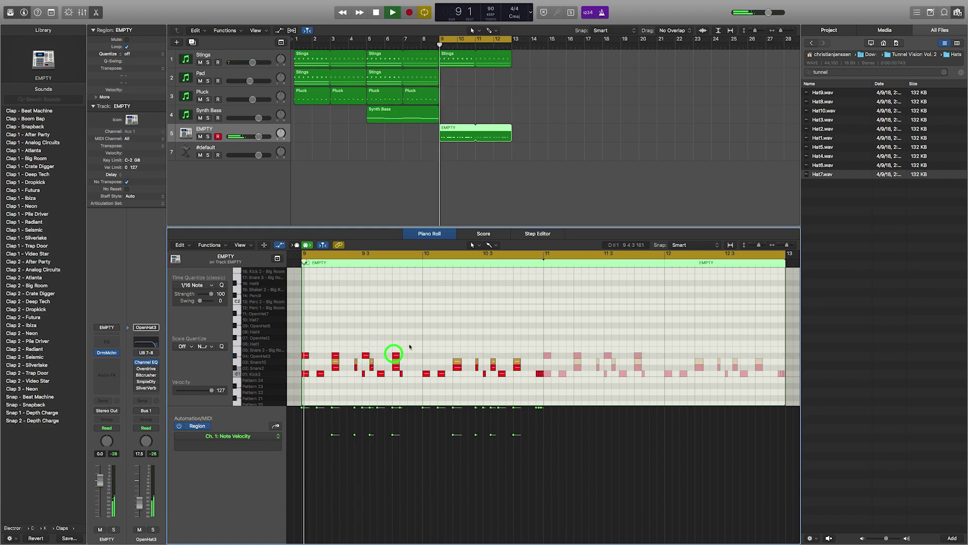
key("space")
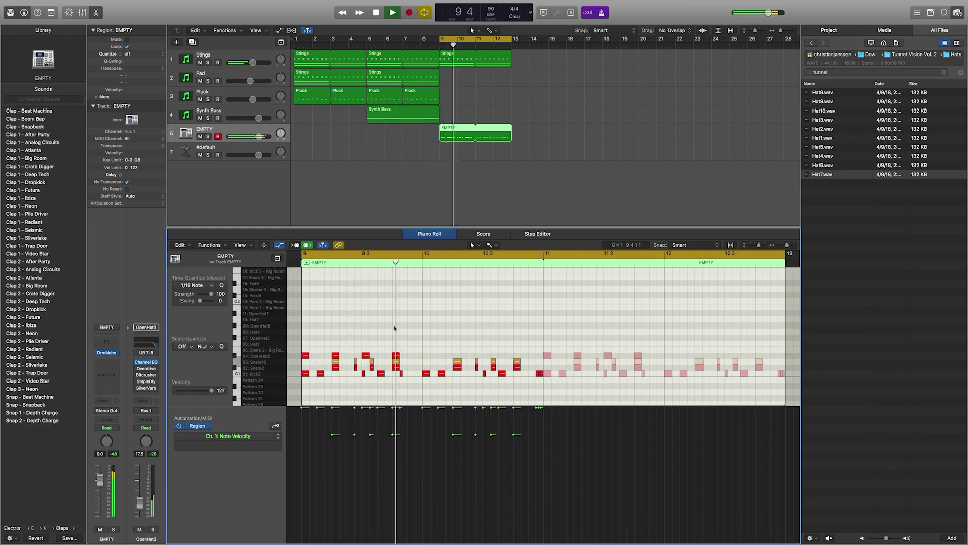
key("space")
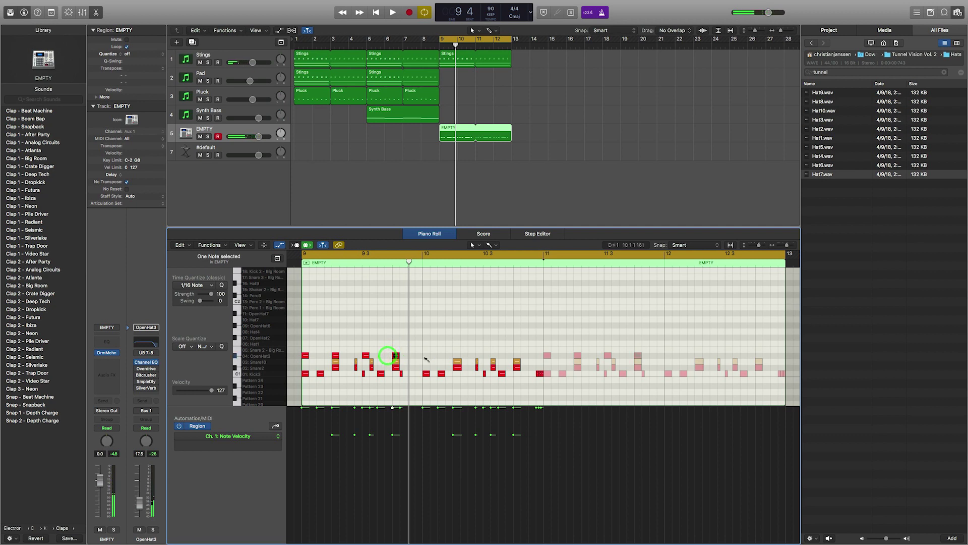
left_click(426, 356)
key("space")
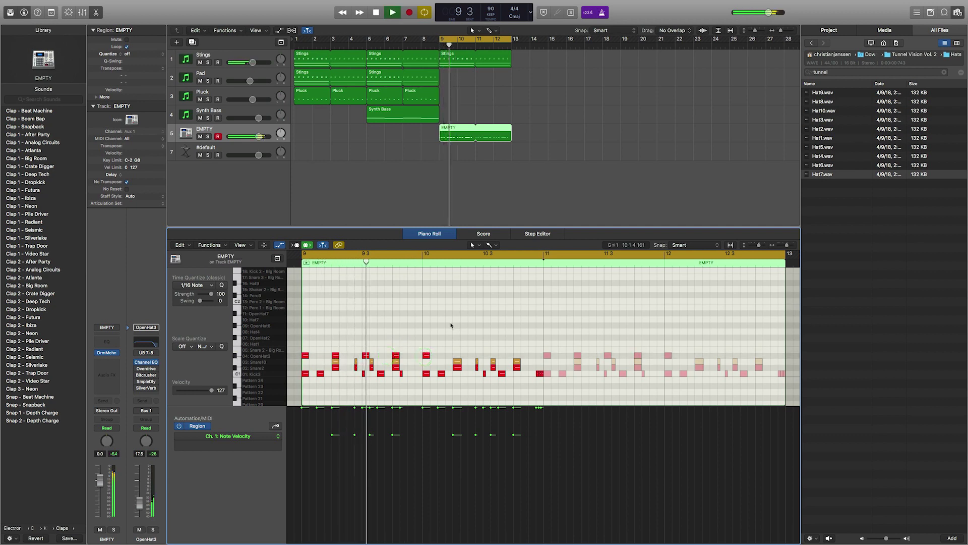
key("space")
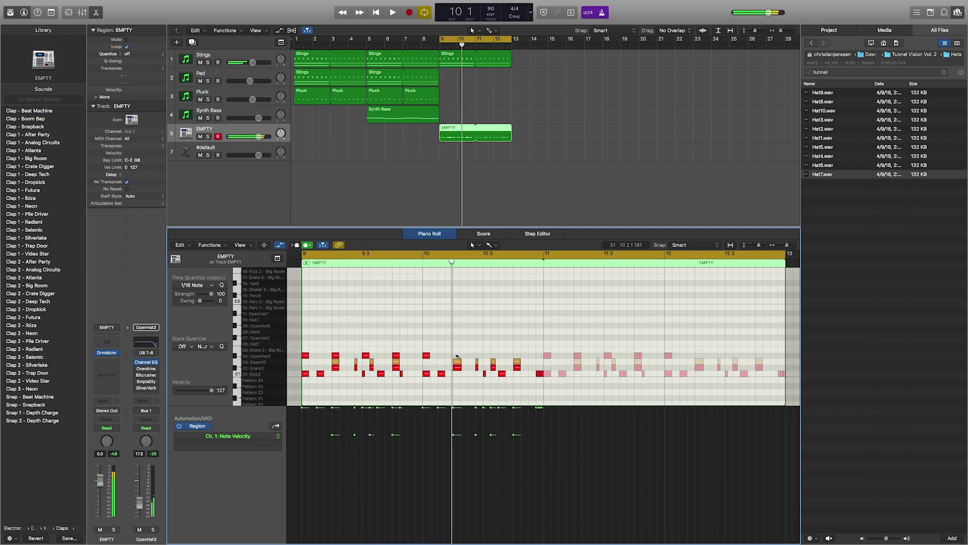
key("space")
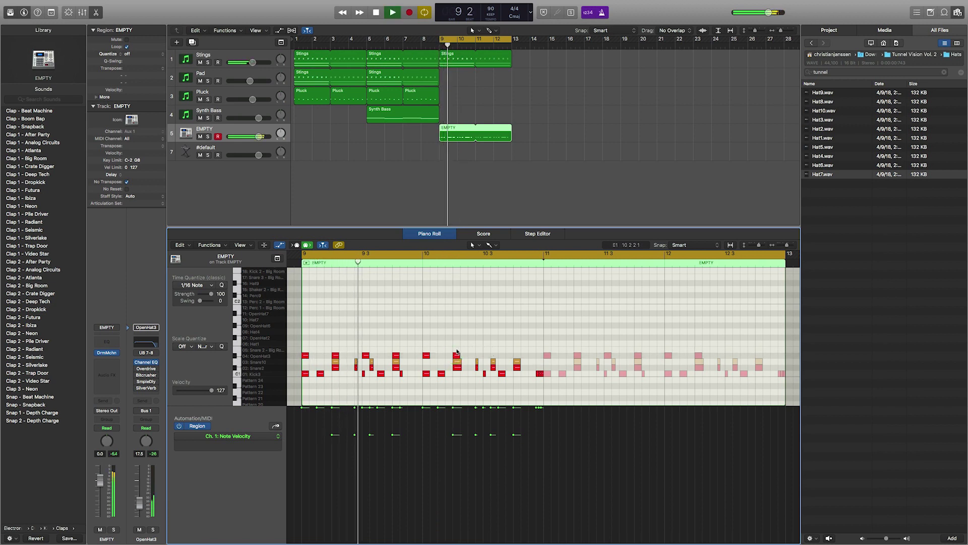
Delete the OpenHat3 notes at 9 3 1, 9 4 1, 10 1 1 and 10 2 1, and play back the pattern
left_click(365, 355)
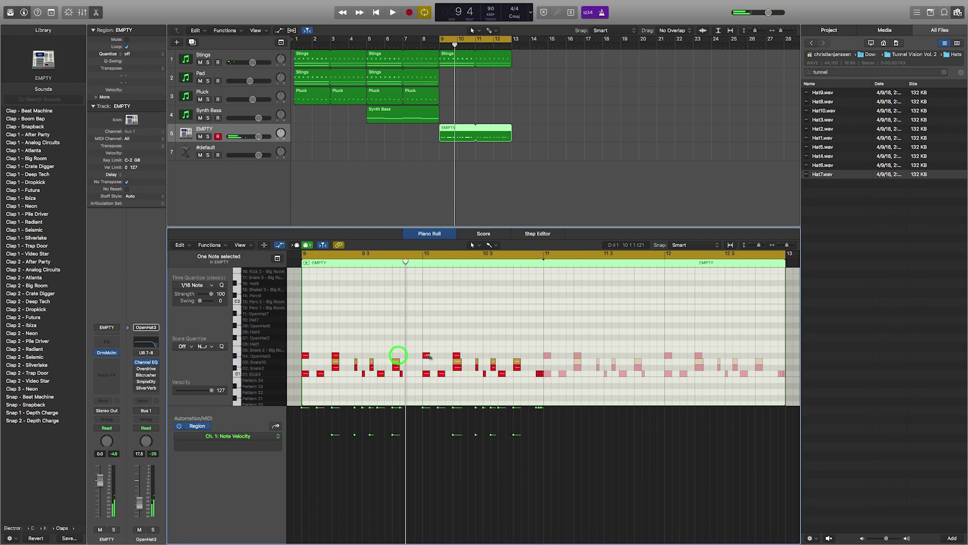
key("space")
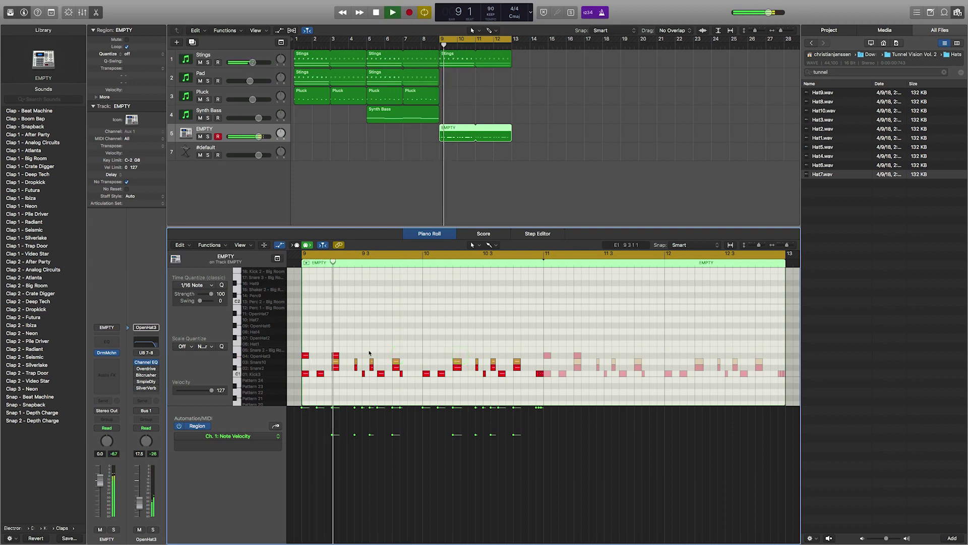
key("space")
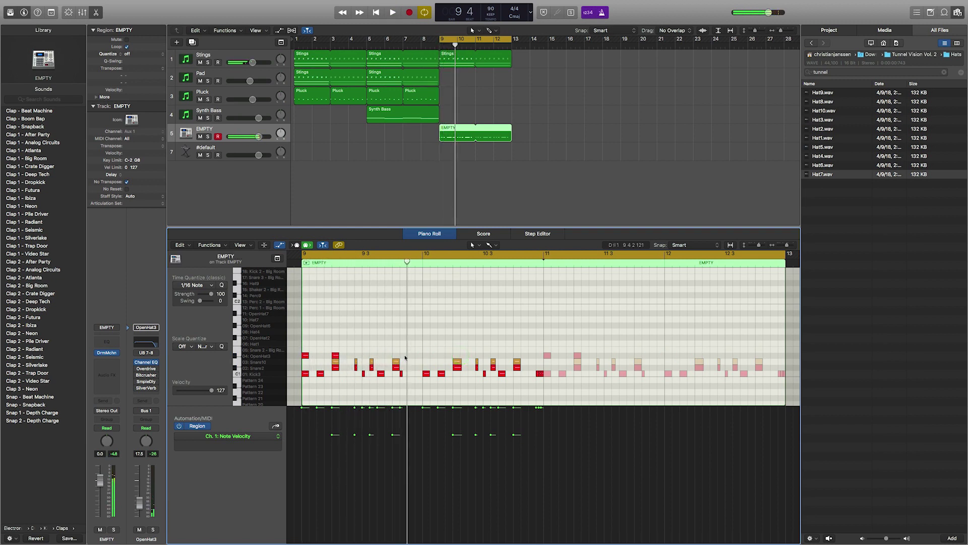
Add OpenHat3 notes at 9 3 3, 10 1 1, 10 1 3, 10 3 3 and 9 1 3 while playing the loop
key("space")
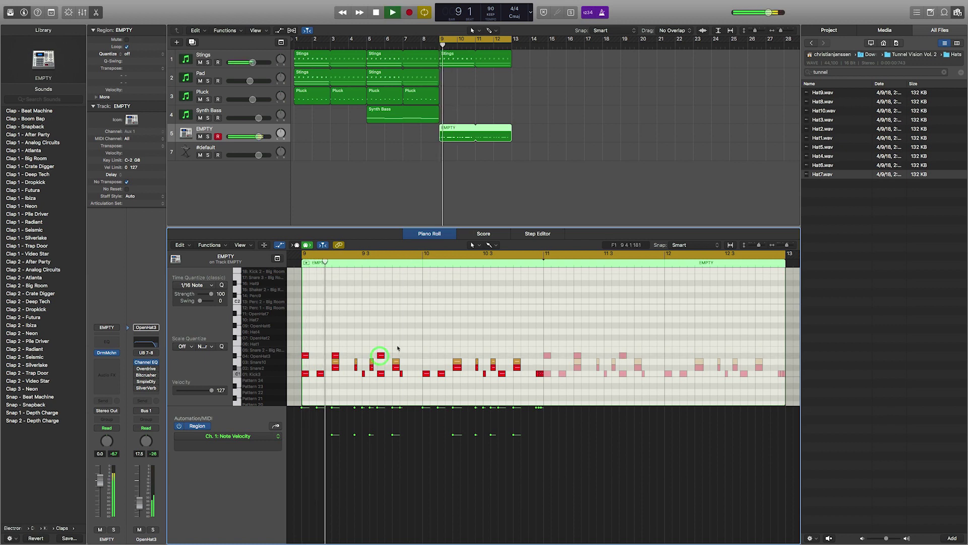
left_click(425, 355)
left_click(442, 355)
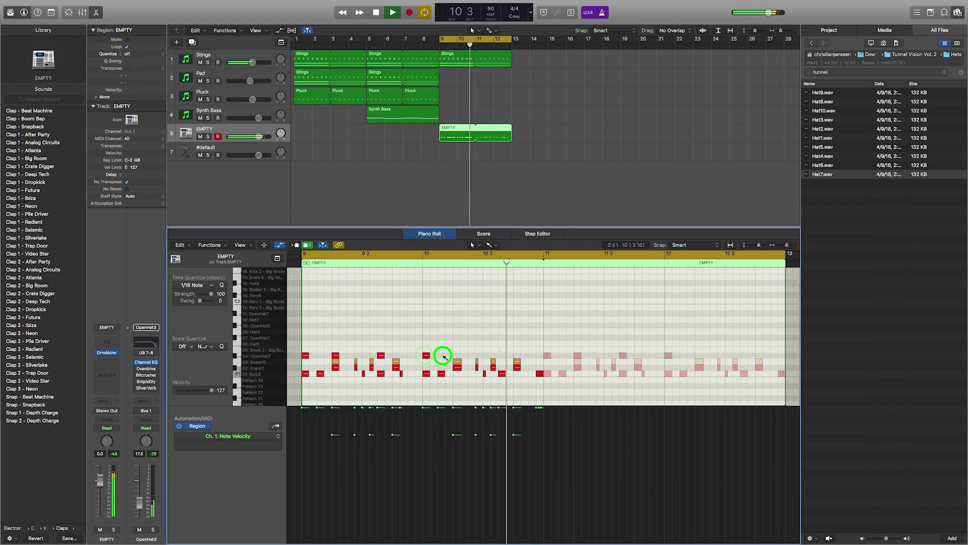
left_click(500, 355)
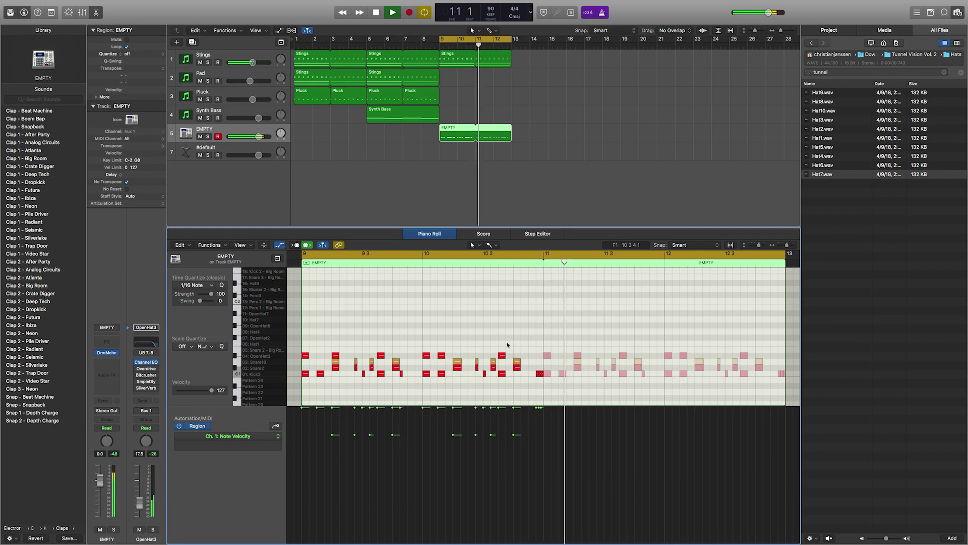
left_click(320, 356)
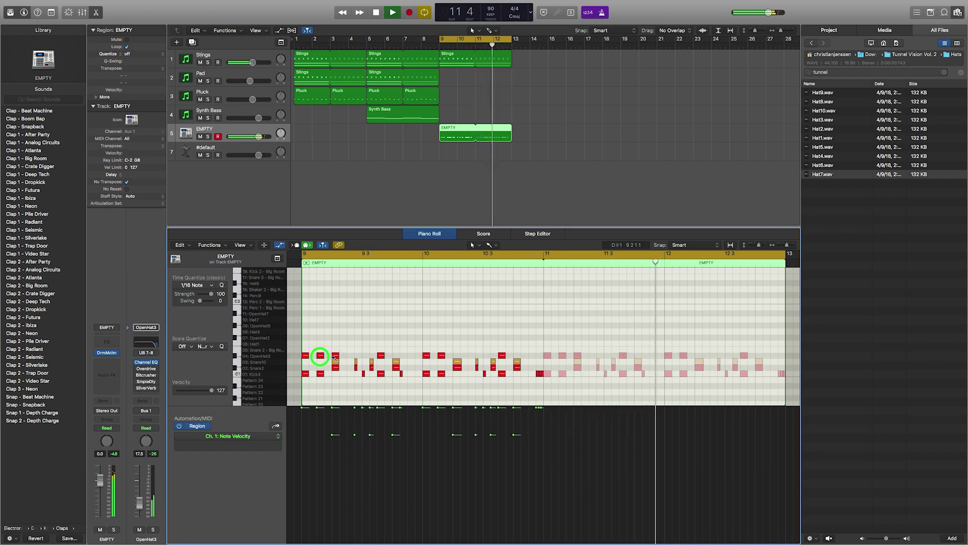
Remove the OpenHat3 note at 9 2 1 and audition the hi-hat sounds
left_click(335, 356)
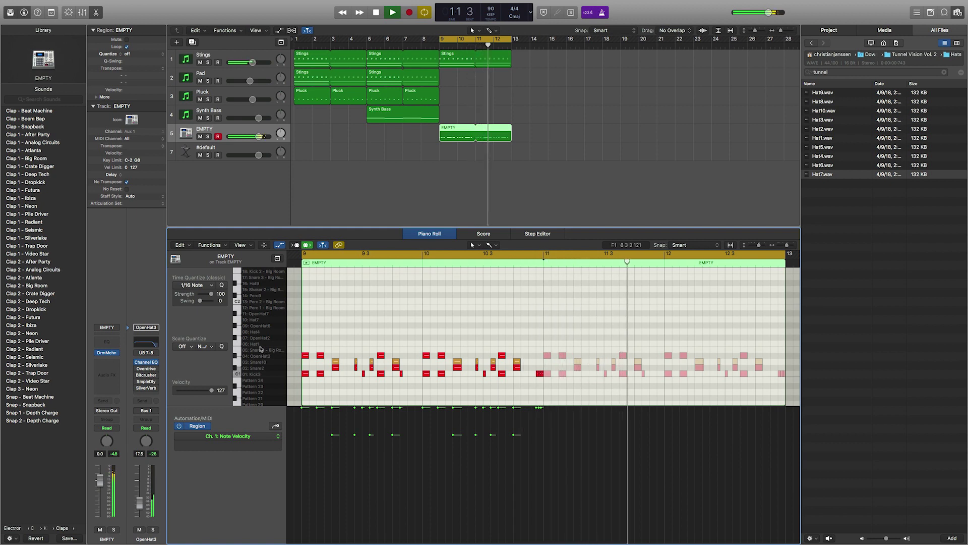
left_click_drag(261, 348, 261, 336)
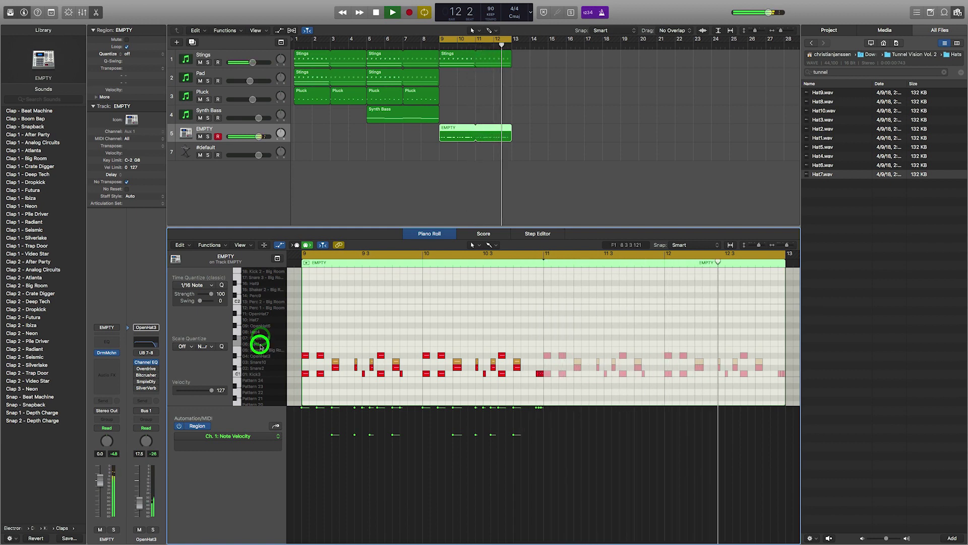
Try filling the Hat1 row with 1/8 notes across bars 9 and 10, and erase them after listening
left_click(204, 285)
left_click(200, 326)
mouse_move(306, 343)
left_mouse_down()
mouse_move(703, 345)
mouse_move(537, 343)
left_mouse_up()
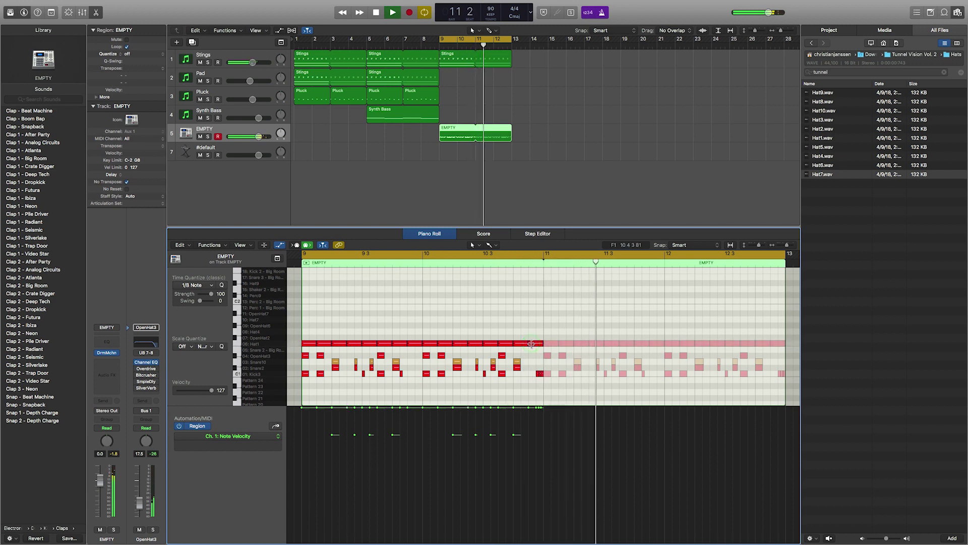
key("super+space")
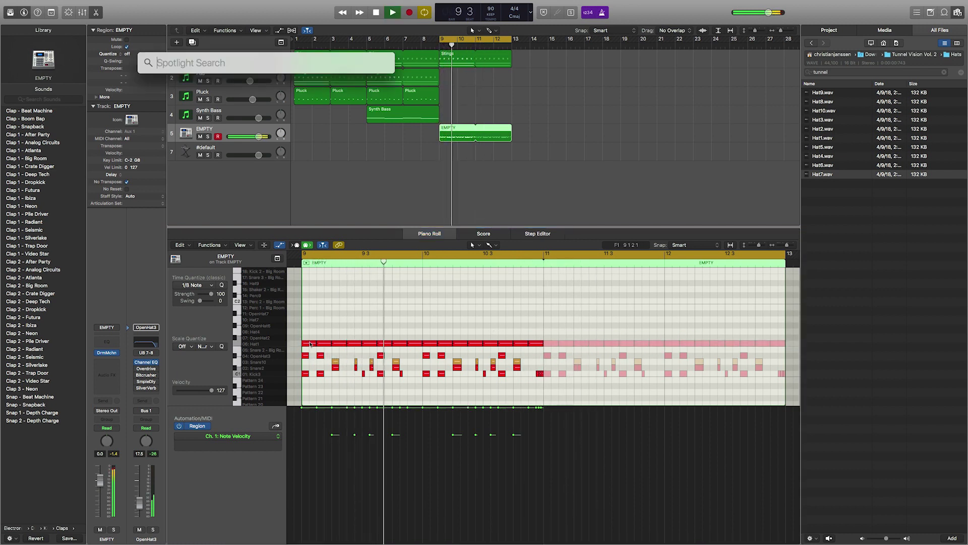
left_click(317, 326)
left_click_drag(312, 344, 530, 342)
Set the note grid to 1/16 Note and fill the Hat1 row across bars 9 and 10
left_click(195, 286)
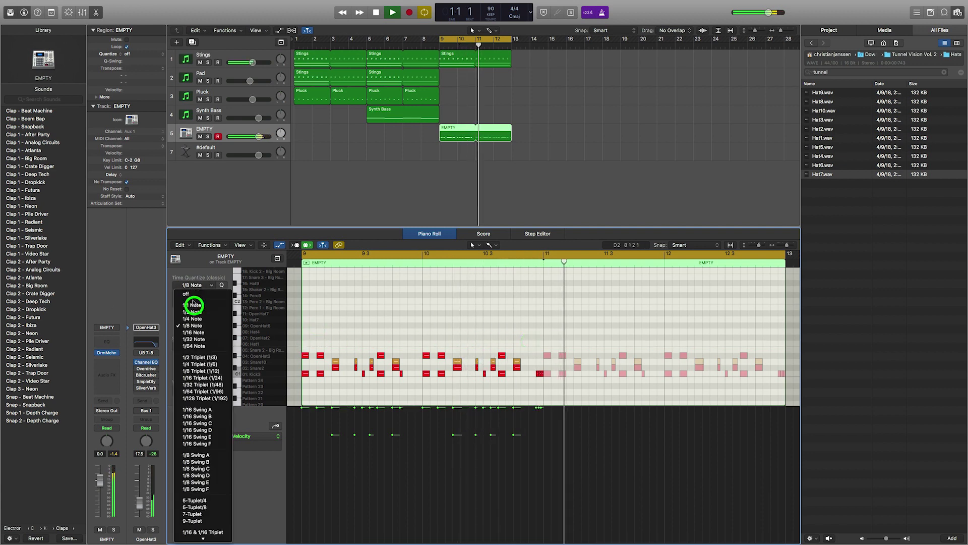
left_click(199, 330)
left_click_drag(305, 344, 537, 342)
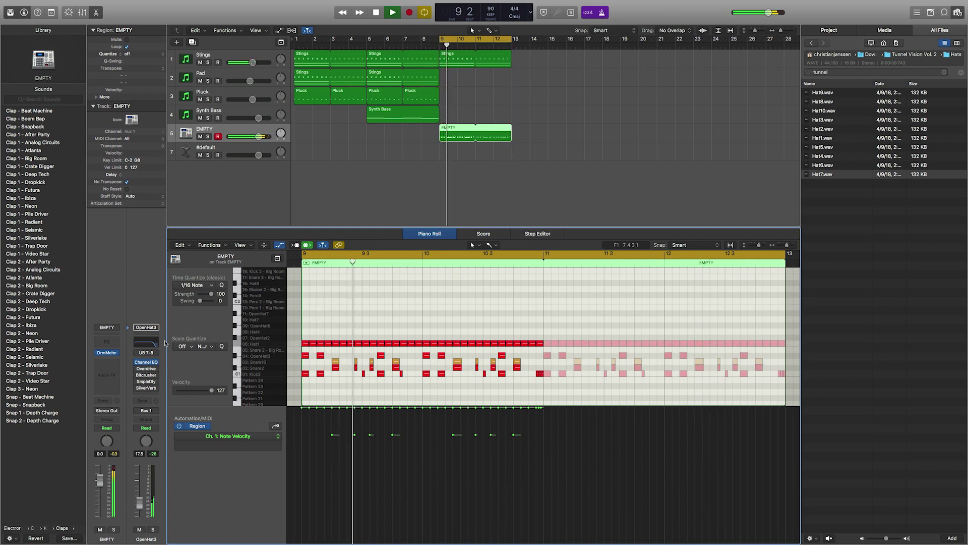
Lower Hat1's pitch in Drum Machine Designer, set its high cut filter to 8500 Hz, and close the plug-in
left_click(107, 353)
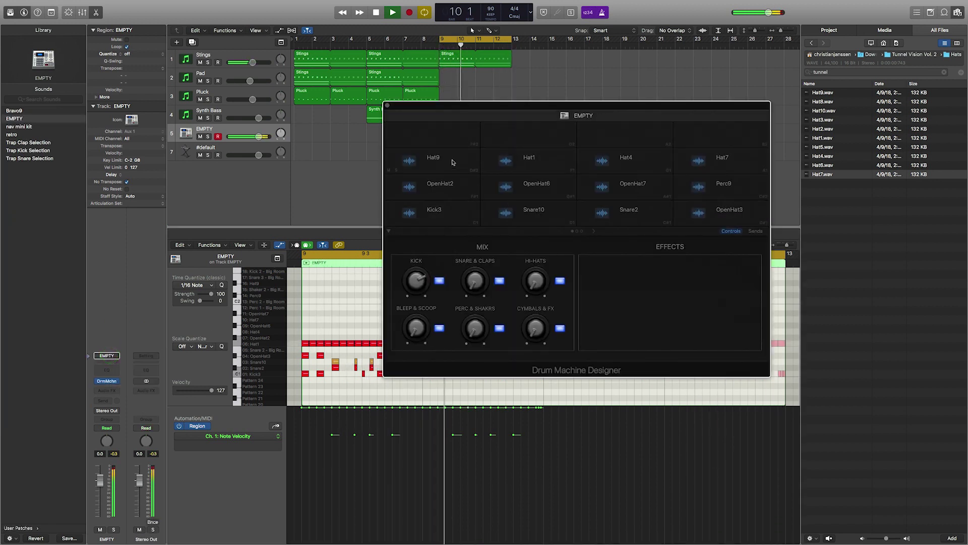
left_click(545, 165)
left_click_drag(410, 280, 412, 290)
left_click(602, 292)
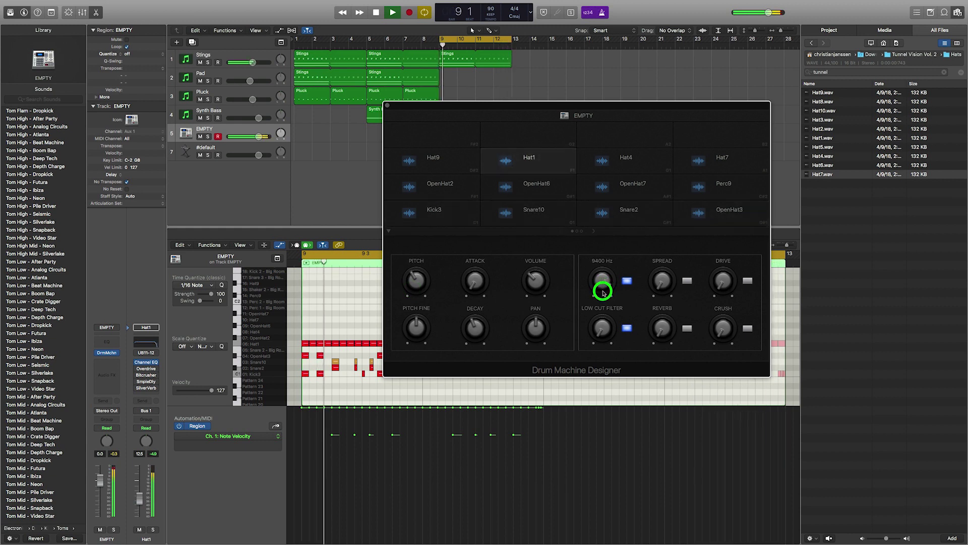
left_click(605, 284)
left_click_drag(605, 284, 592, 267)
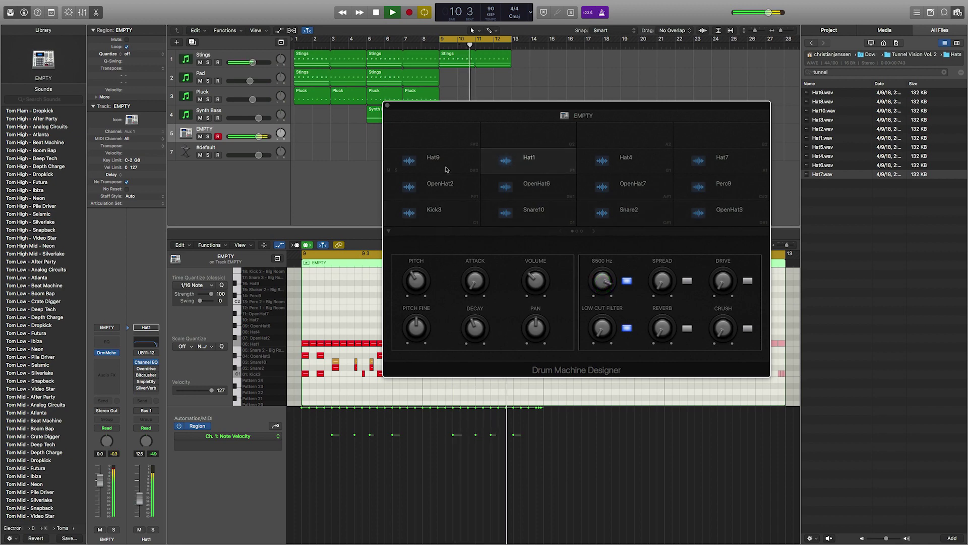
left_click(387, 105)
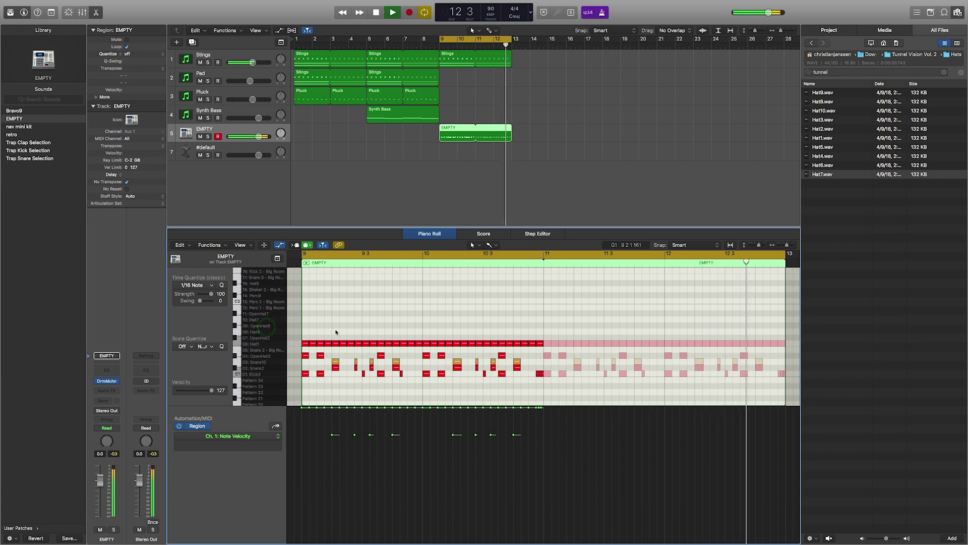
Audition the open hats in Drum Machine Designer, and shorten the decay and lower the pitch of OpenHat6
left_click(106, 381)
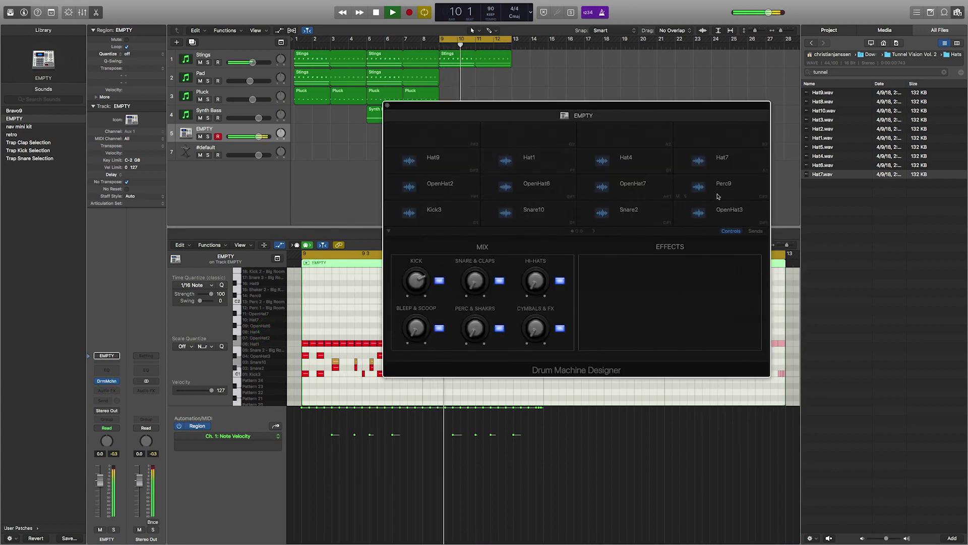
left_click(437, 182)
left_click(512, 186)
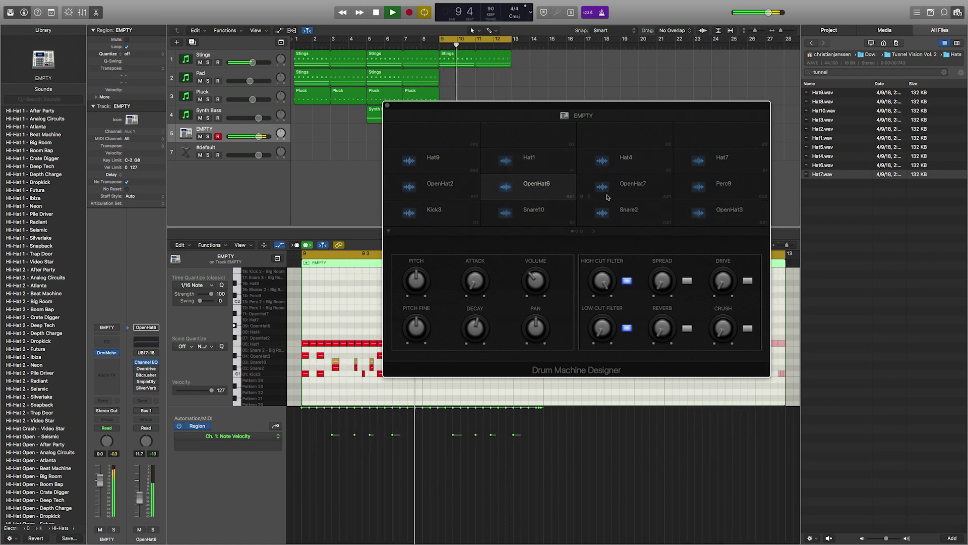
left_click(556, 194)
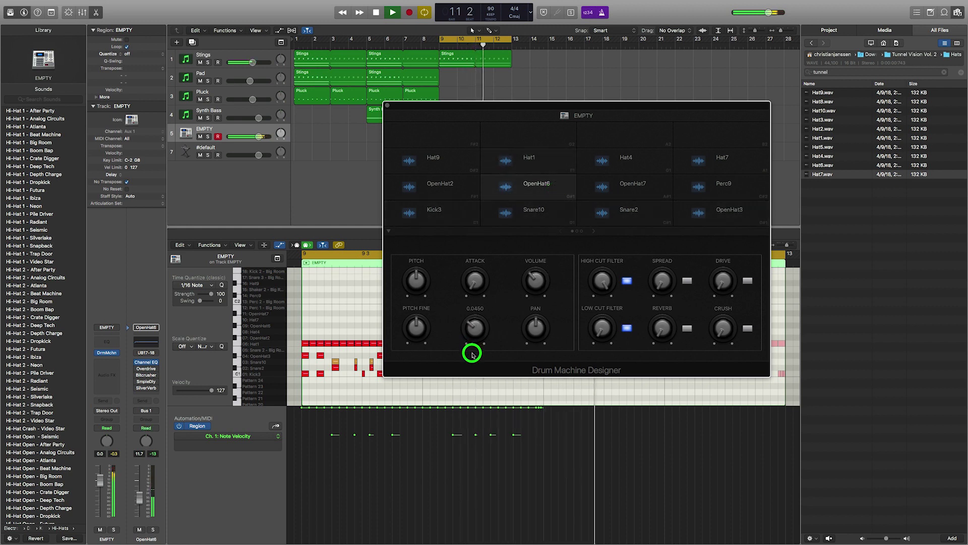
left_click_drag(473, 354, 467, 337)
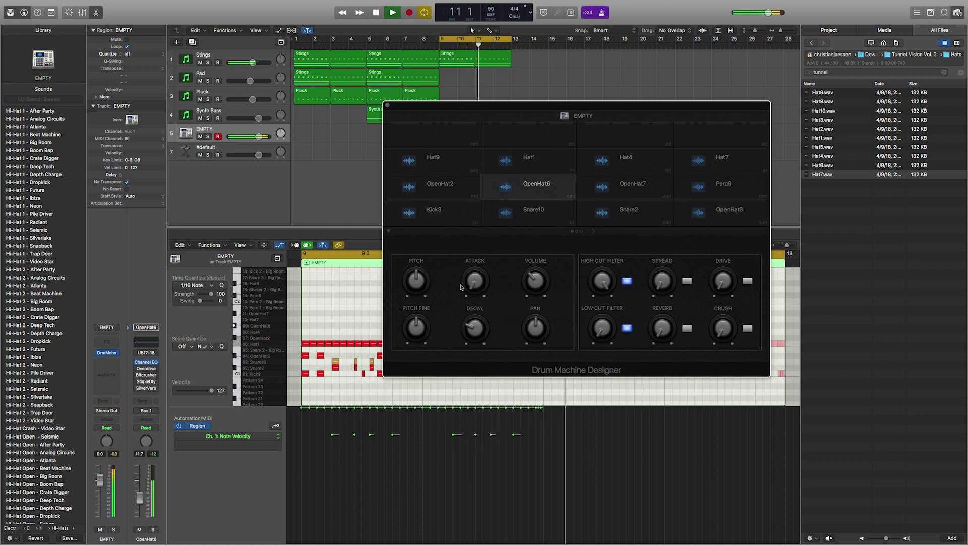
left_click(416, 281)
left_click(474, 331)
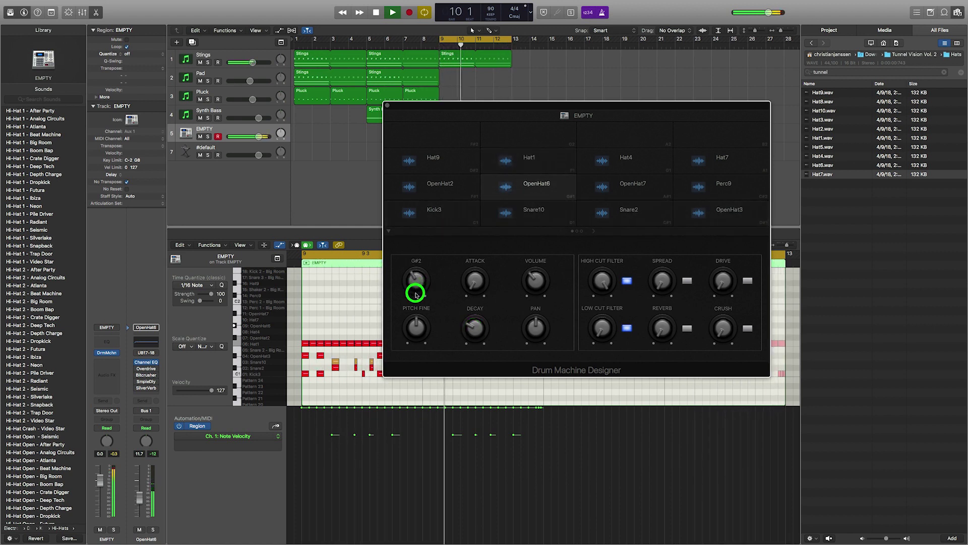
left_click_drag(416, 291, 418, 290)
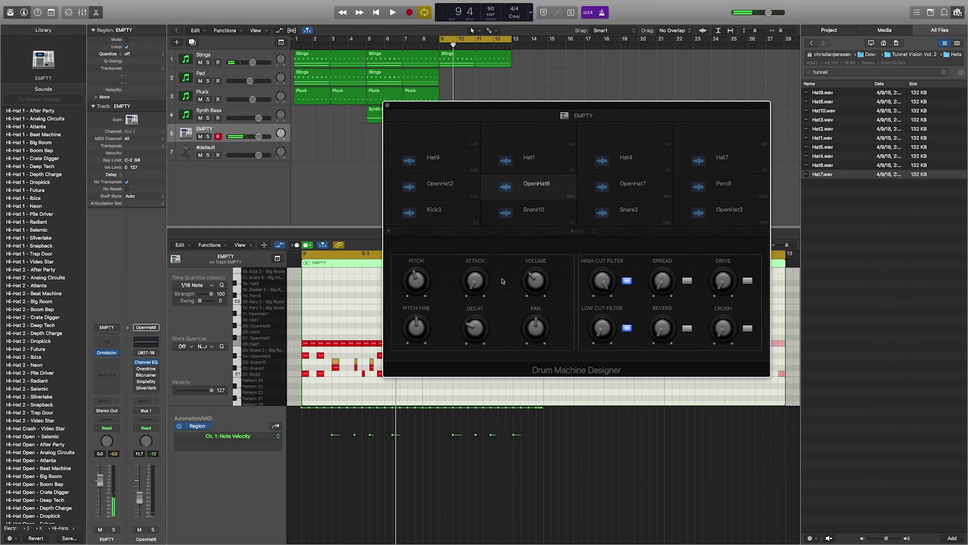
Record OpenHat6 hits near 9 1 3 and 10 1 3, close Drum Machine Designer, and align both notes to the 1/16 grid
key("r")
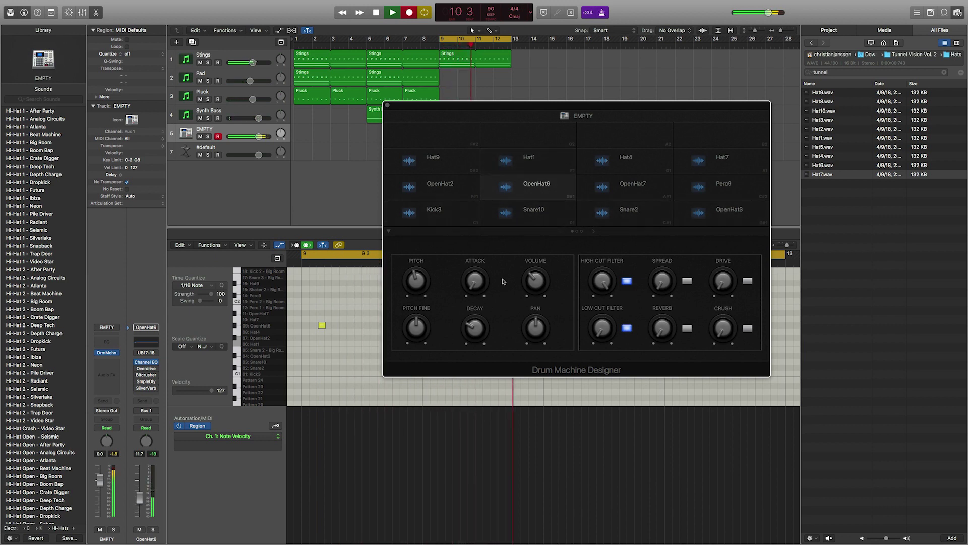
key("space")
left_click(388, 105)
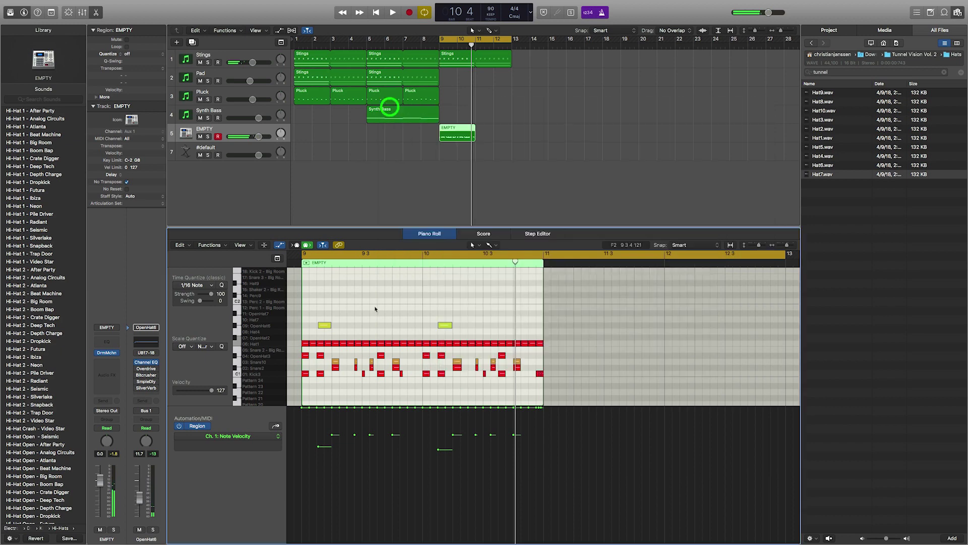
left_click_drag(302, 326, 495, 333)
key("super+z")
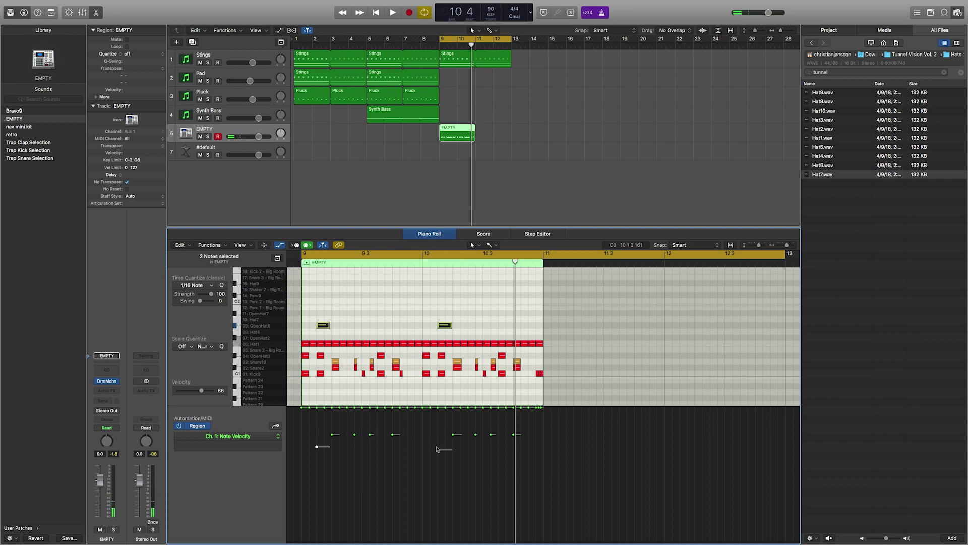
Lower the velocity of both OpenHat6 notes to about 57 and play back the result
left_click_drag(437, 449, 437, 481)
key("space")
left_click(386, 321)
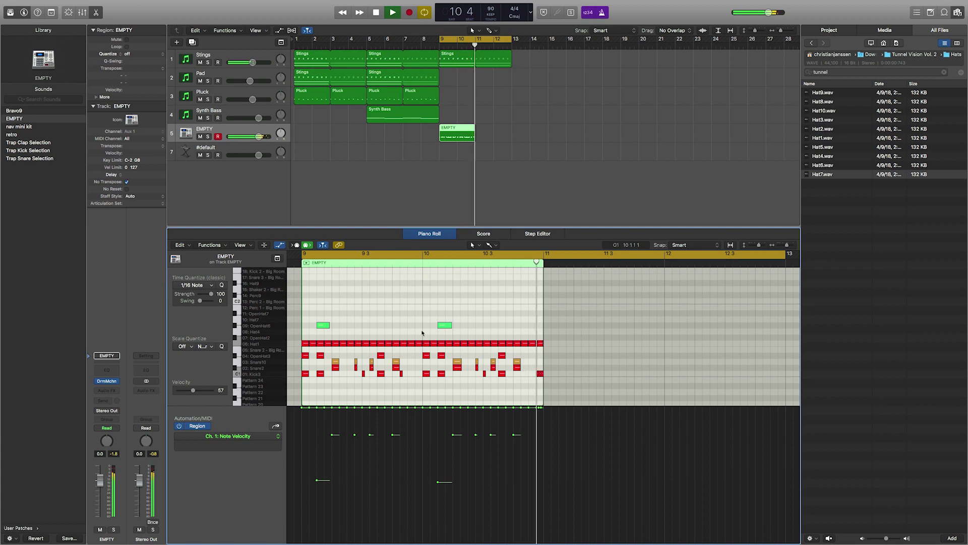
Loop the drum region up to bar 13 and play back the cycle
key("space")
left_click_drag(477, 128, 514, 129)
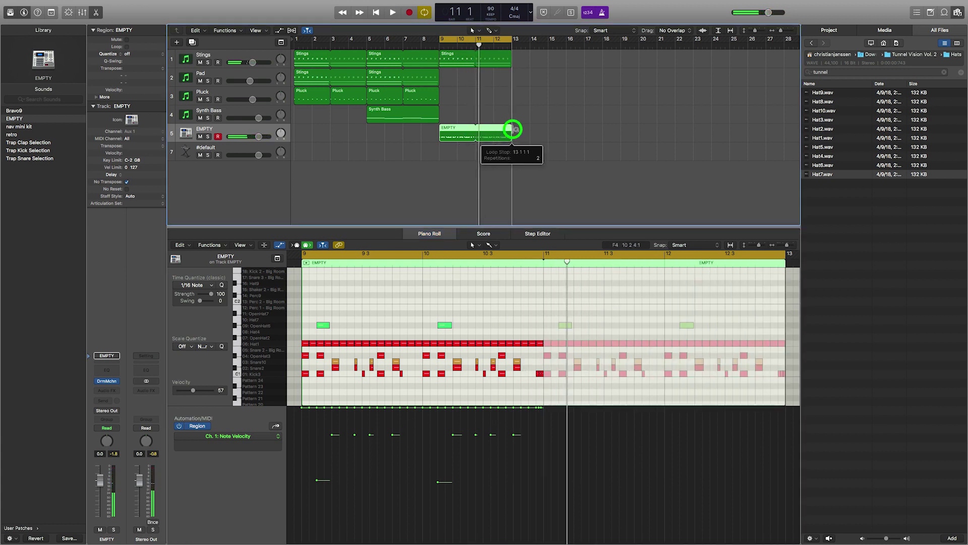
key("space")
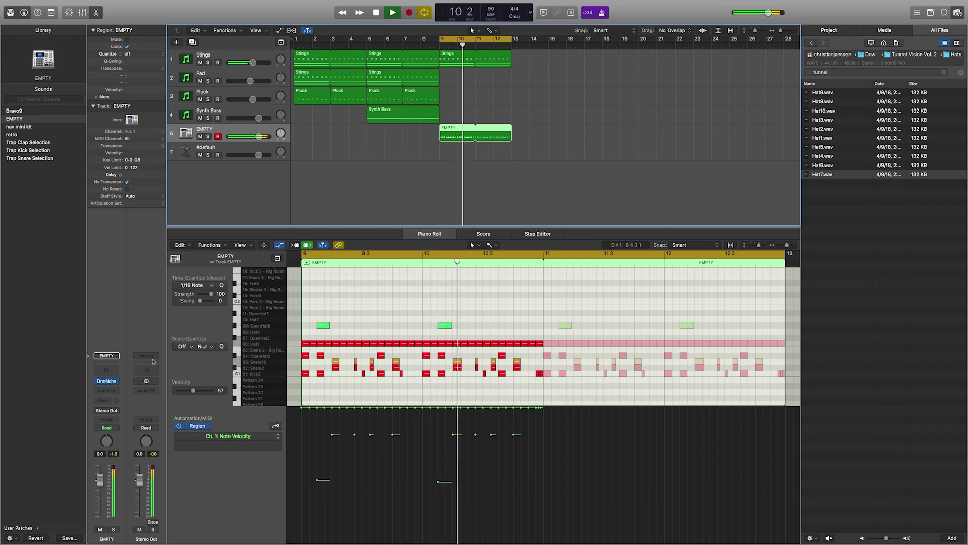
scroll(319, 314, "up", 1)
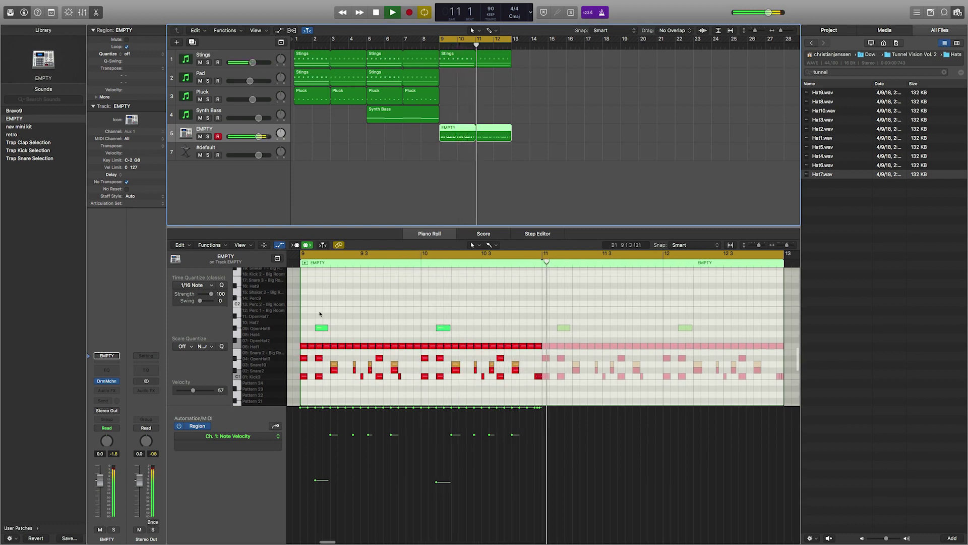
Raise the OpenHat6 volume to -9.2 dB in Drum Machine Designer
left_click(109, 382)
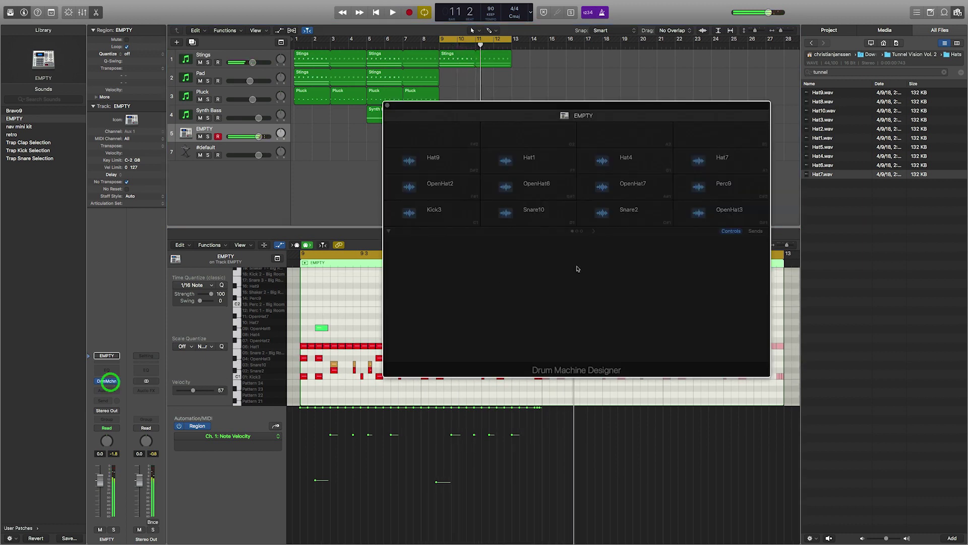
left_click(544, 185)
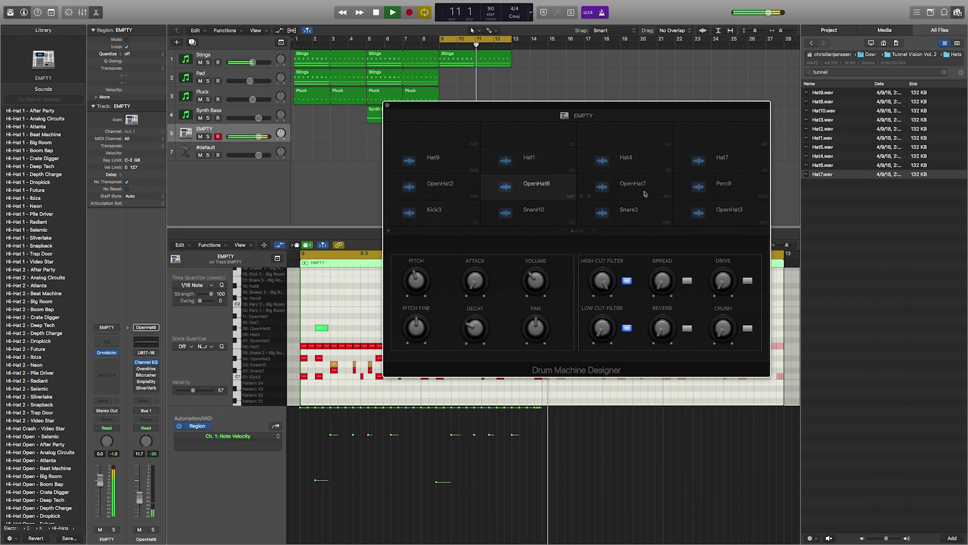
left_click(533, 277)
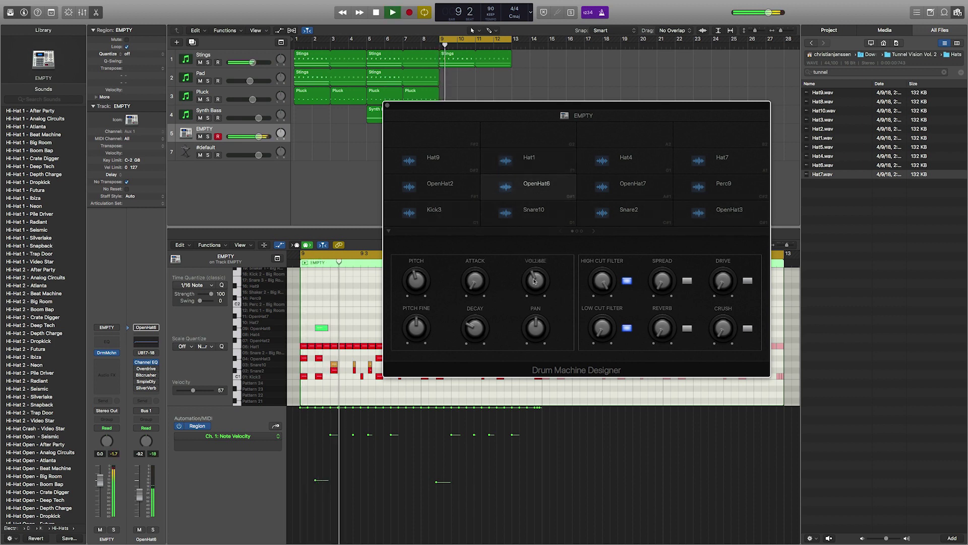
Delete the OpenHat3 notes at 9 1 3 and 10 1 3, closing Drum Machine Designer and replaying the pattern
left_click(319, 358)
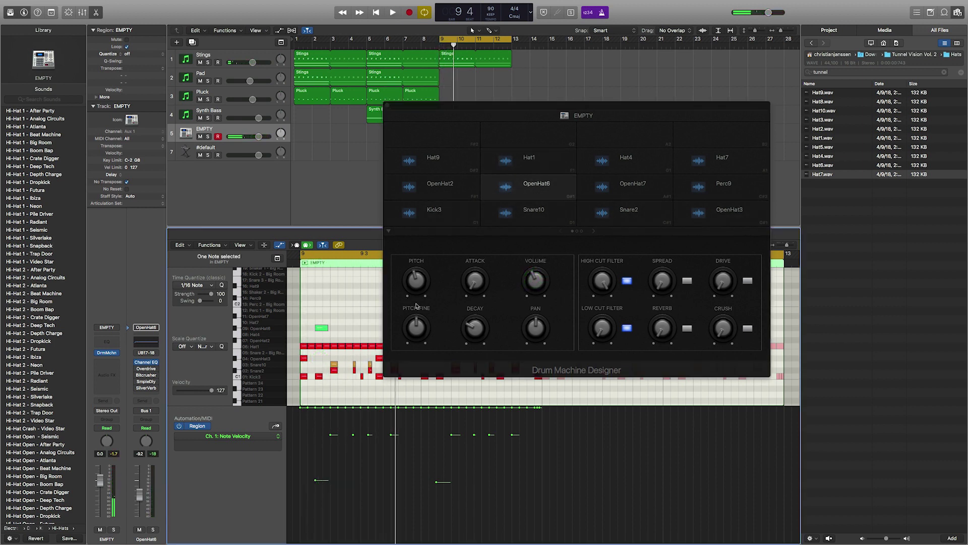
key("space")
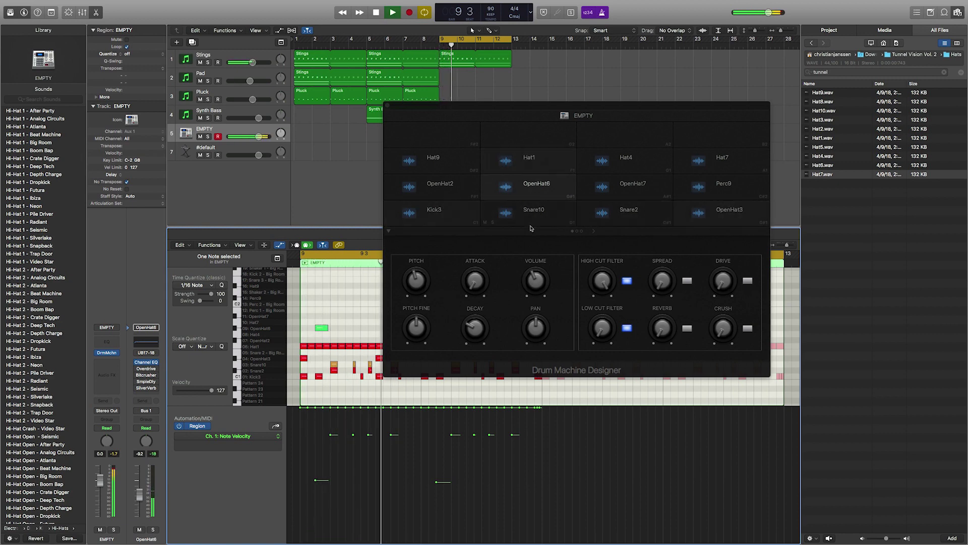
left_click(388, 107)
key("space")
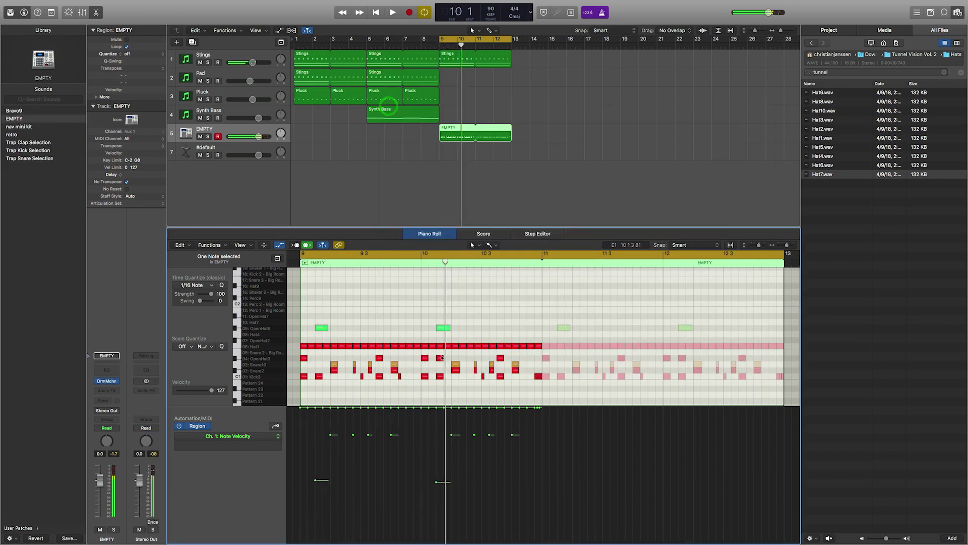
left_click(440, 358)
key("space")
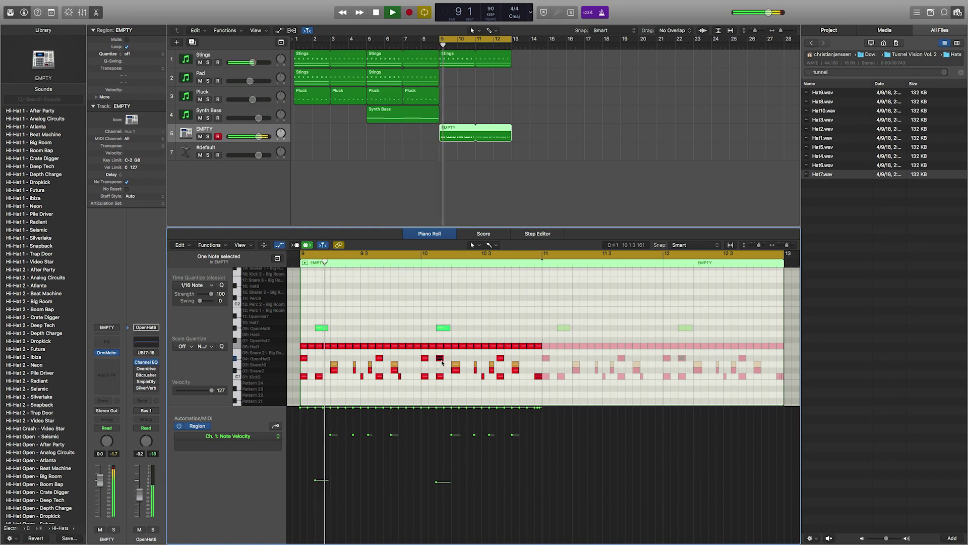
left_click(467, 294)
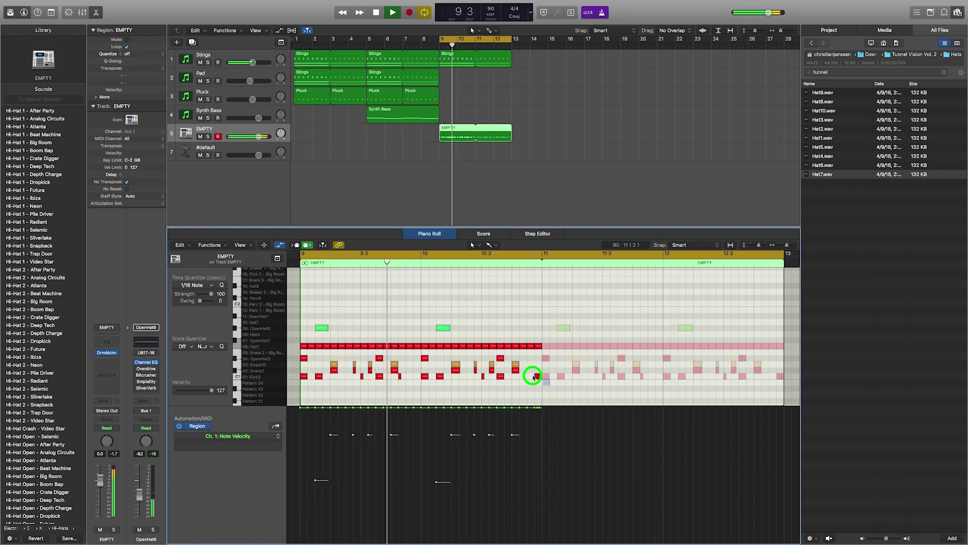
Select all Kick3 notes, stop playback, and create a two-bar region on the #default track from bar 9 to bar 11
left_click_drag(533, 377, 292, 378)
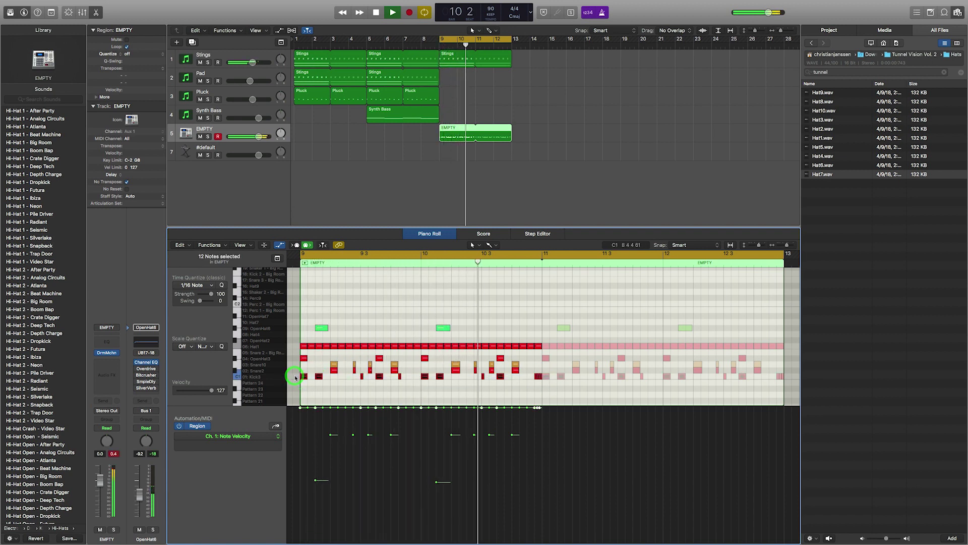
key("space")
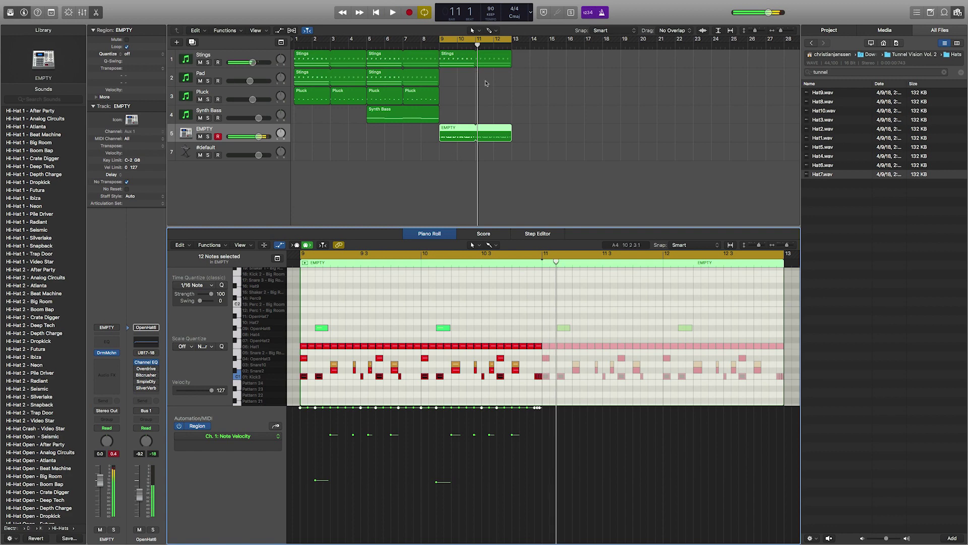
left_click(442, 155)
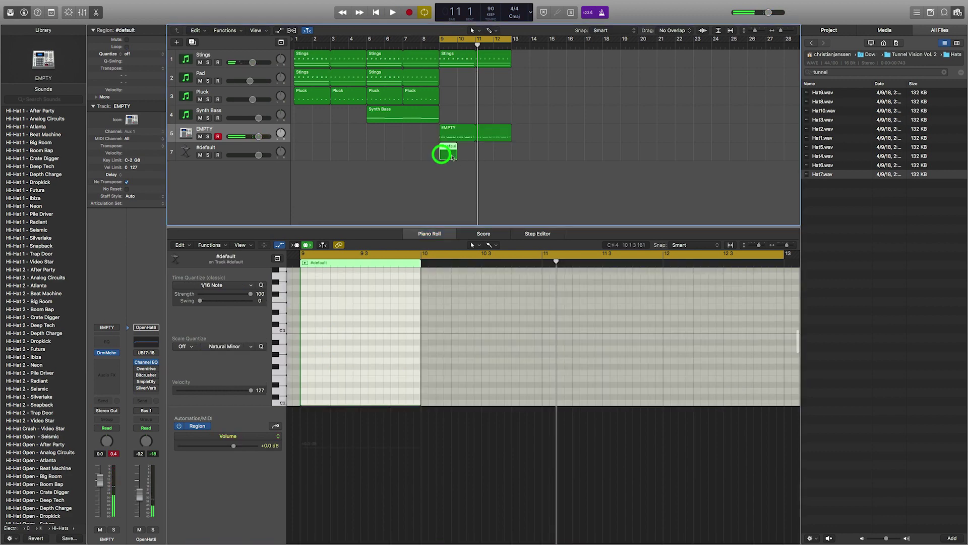
left_click_drag(456, 155, 474, 156)
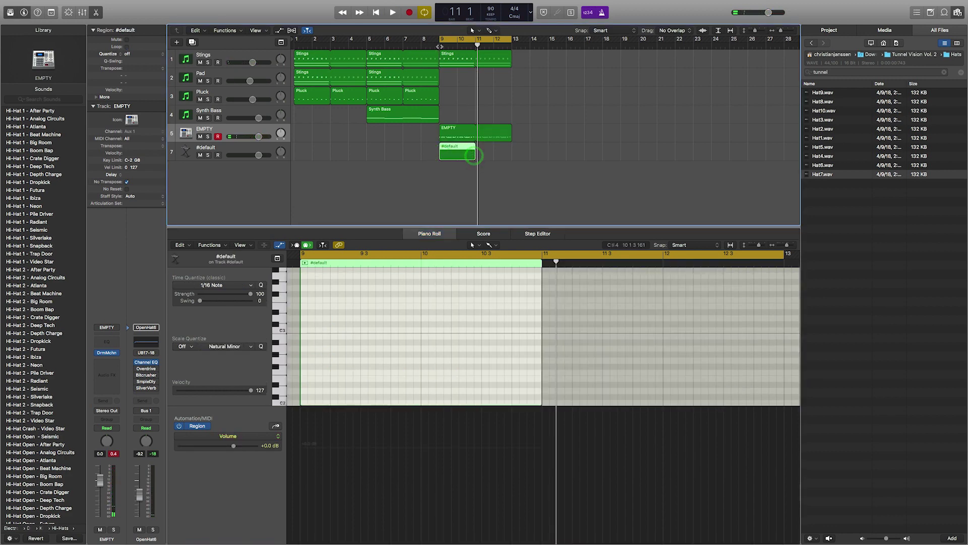
Paste the copied kick notes into the #default region at bar 9, close its note editor and select the #default track
left_click(439, 45)
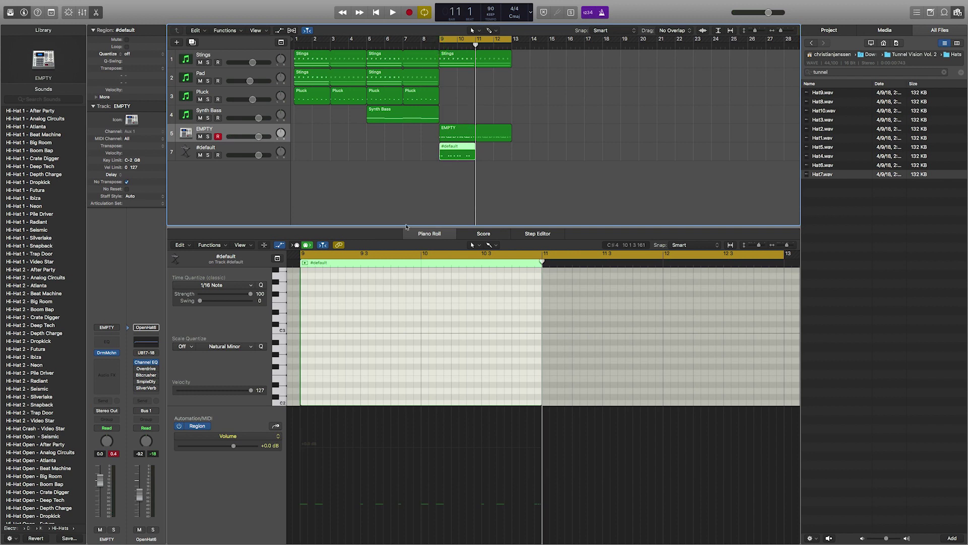
double_click(452, 156)
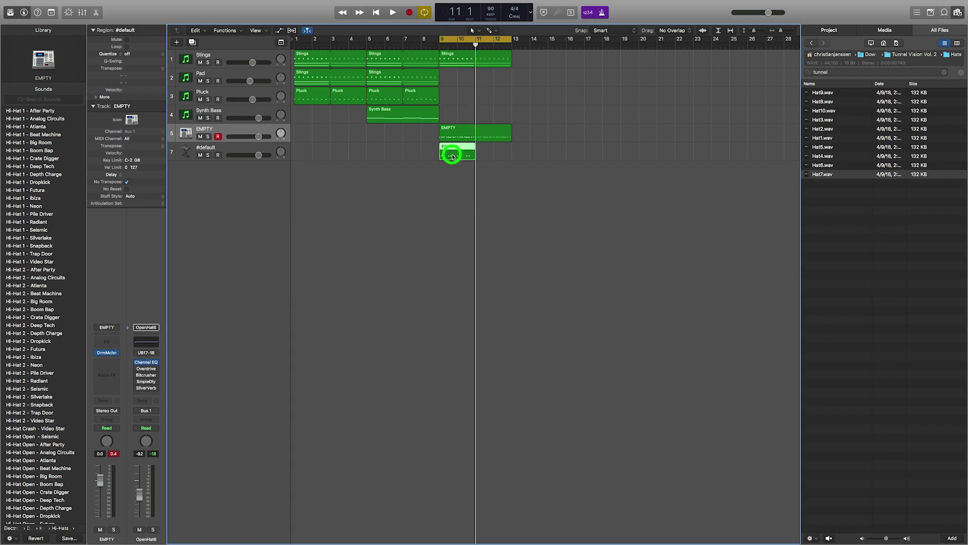
left_click(233, 152)
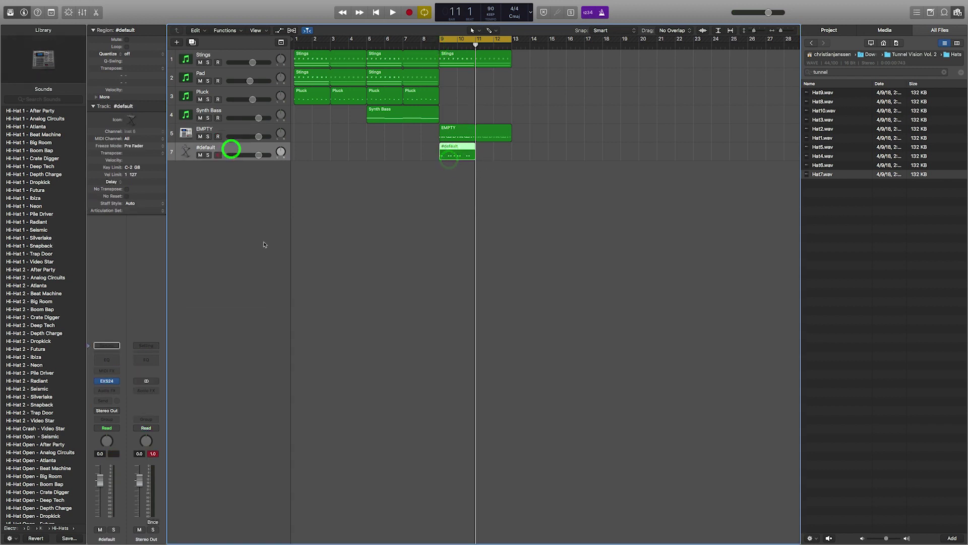
Insert the Tuner metering plug-in as an audio effect on the #default track
left_click(106, 392)
left_click(126, 478)
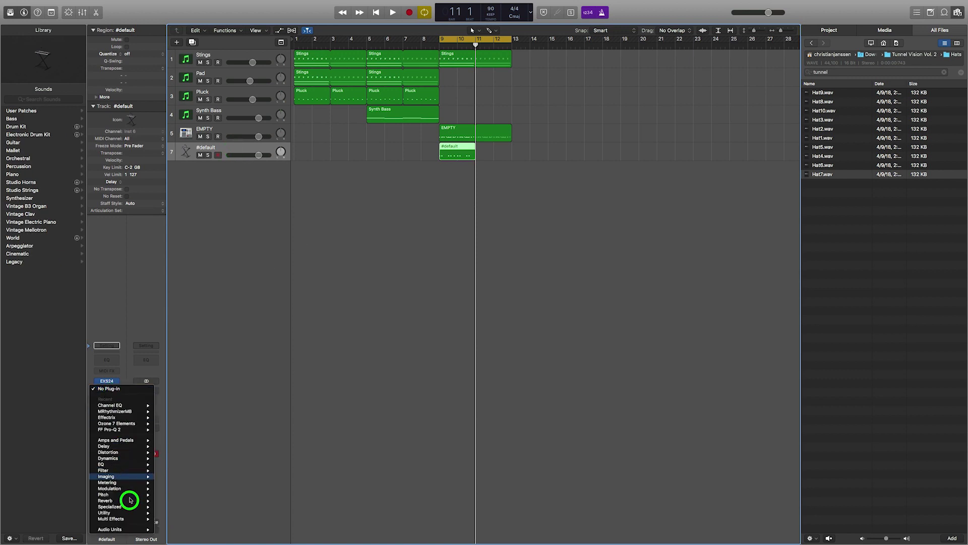
mouse_move(131, 486)
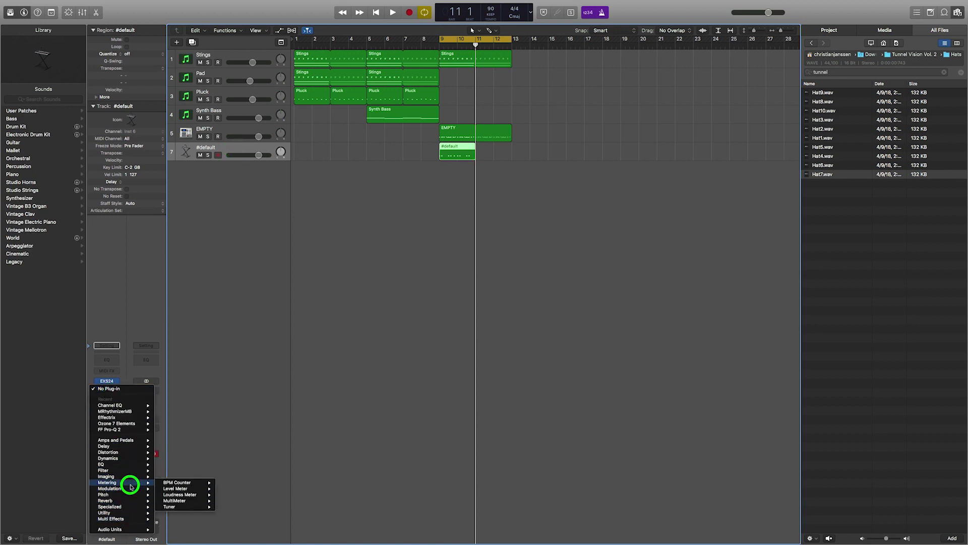
left_click(222, 507)
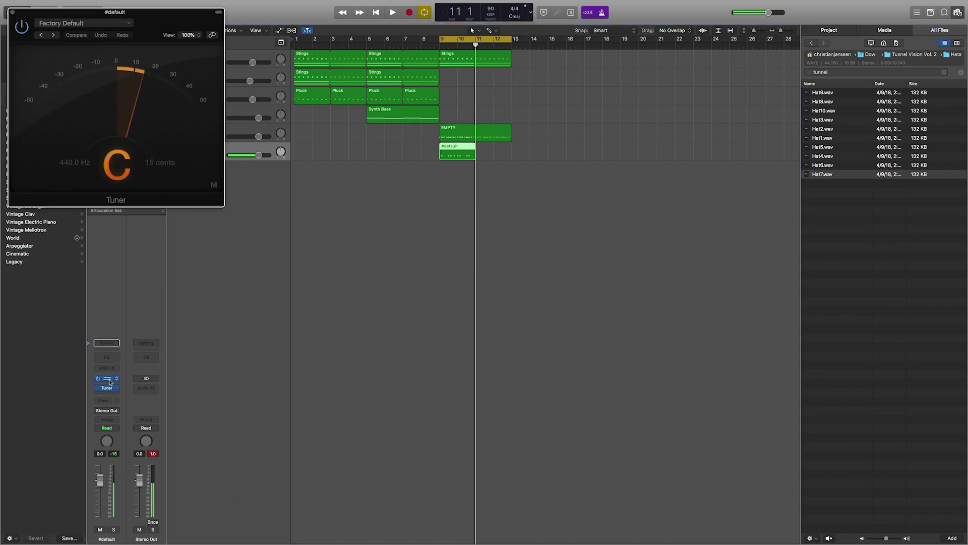
Check the sample's pitch in the Tuner with the EXS24 sampler open, and close both plug-in windows
left_click(109, 379)
left_click_drag(180, 31, 399, 182)
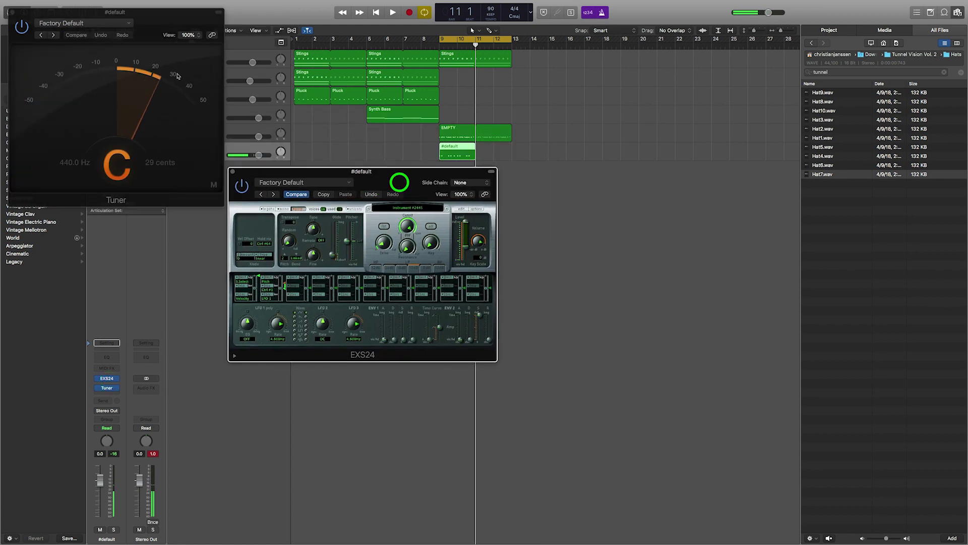
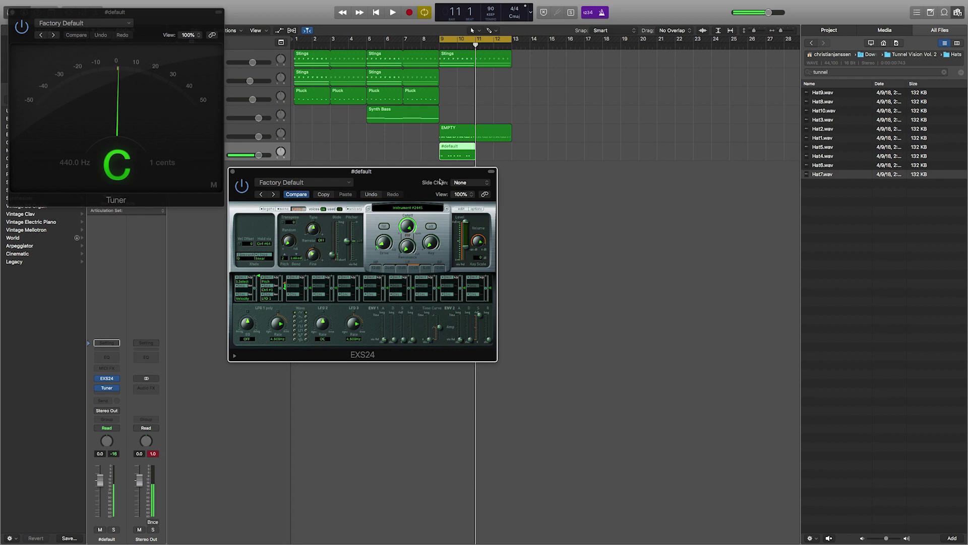
left_click(232, 172)
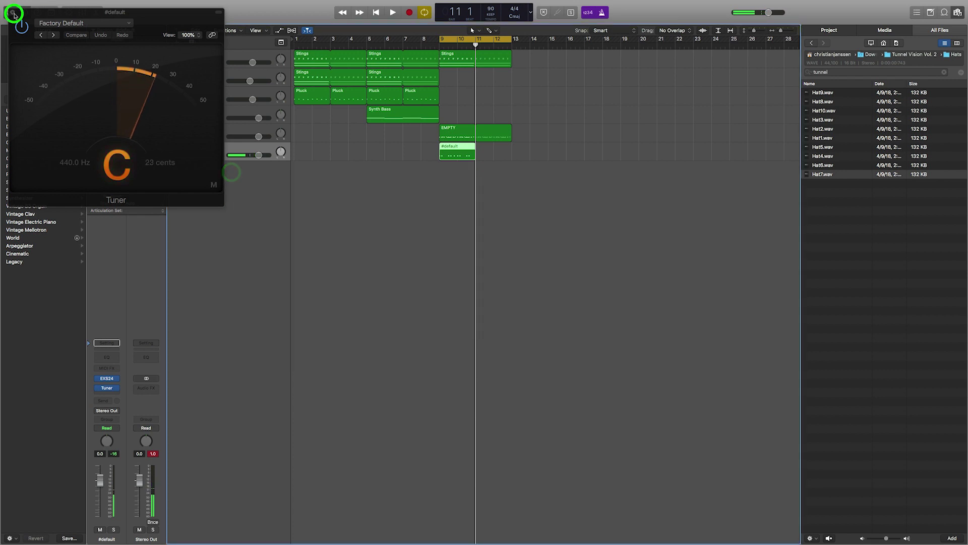
left_click(14, 14)
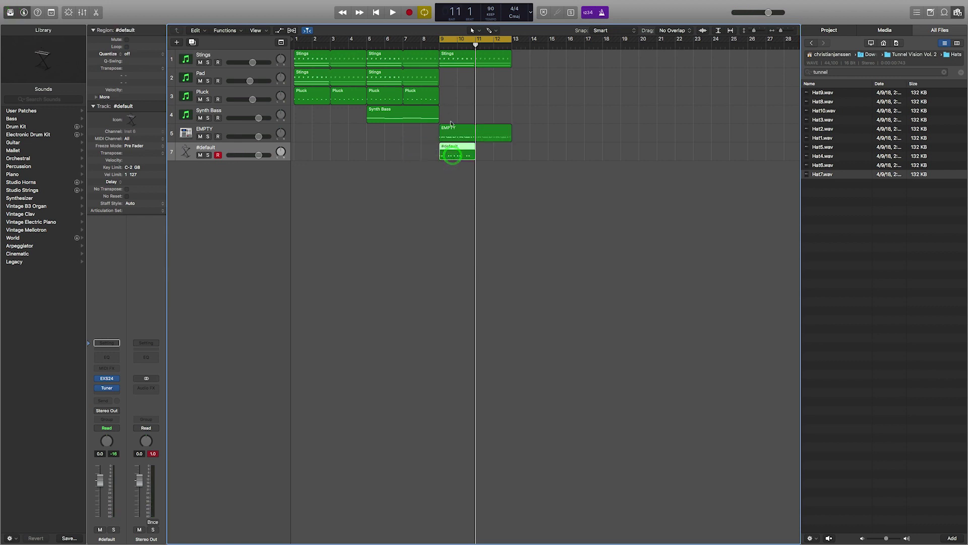
Open the #default region's notes, select all of them, raise them to D#3 and play them back
double_click(450, 157)
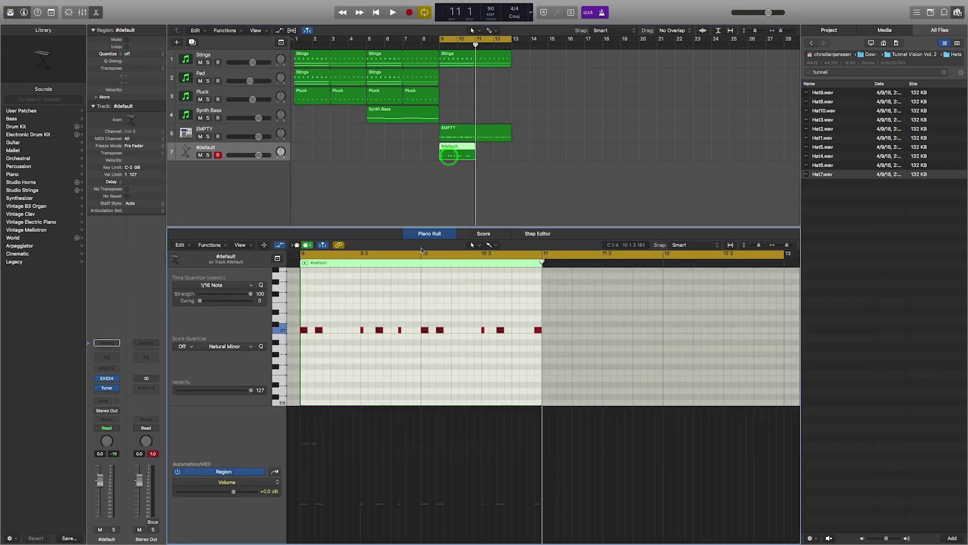
left_click_drag(568, 324, 244, 372)
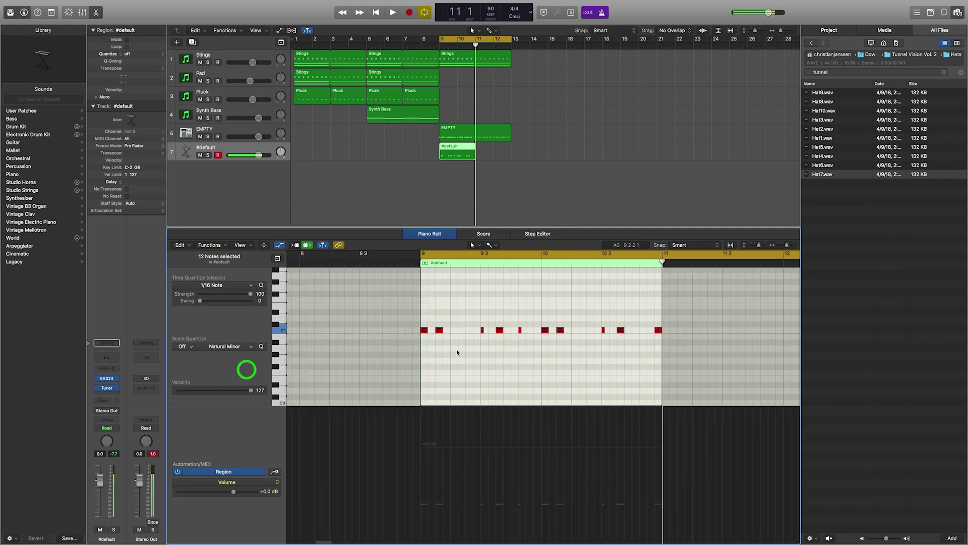
left_click_drag(424, 331, 425, 313)
key("space")
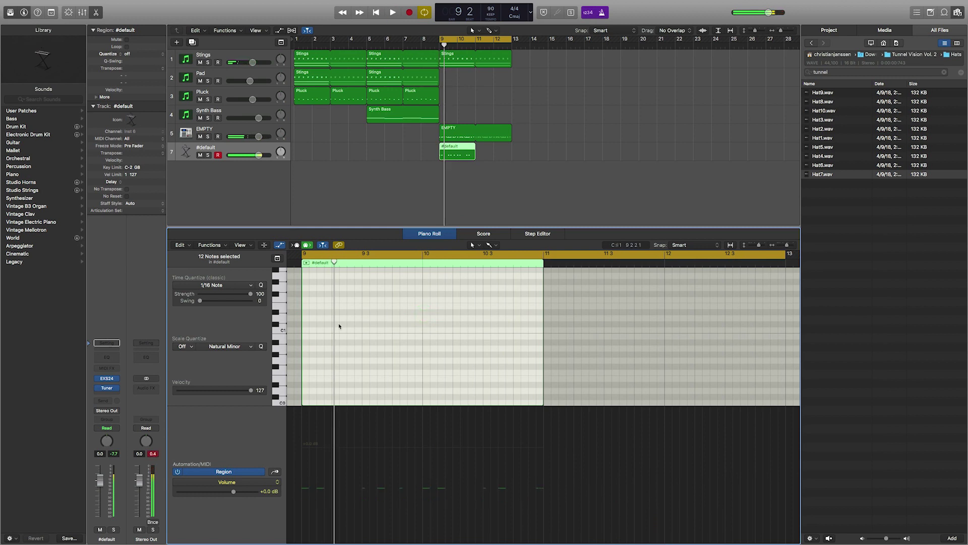
scroll(339, 326, "up", 5)
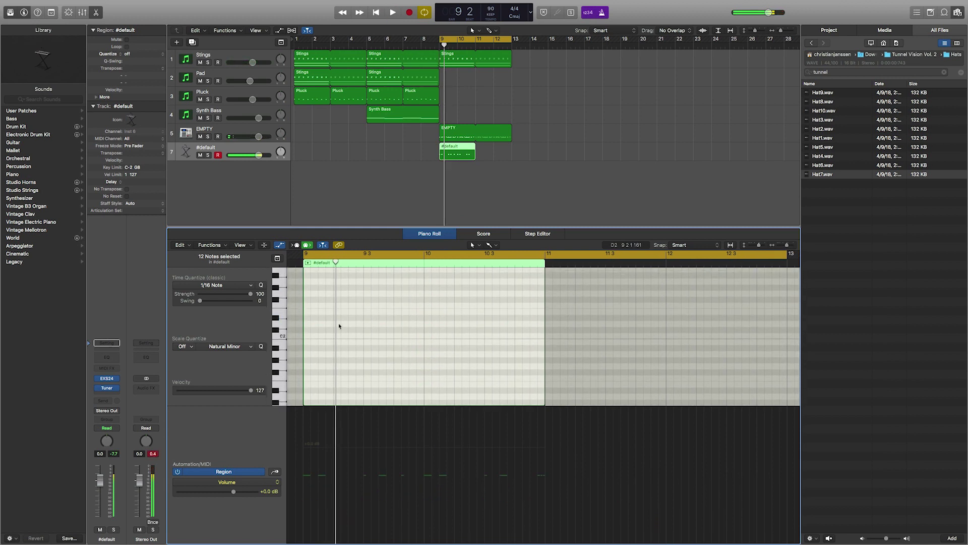
scroll(339, 326, "up", 4)
key("space")
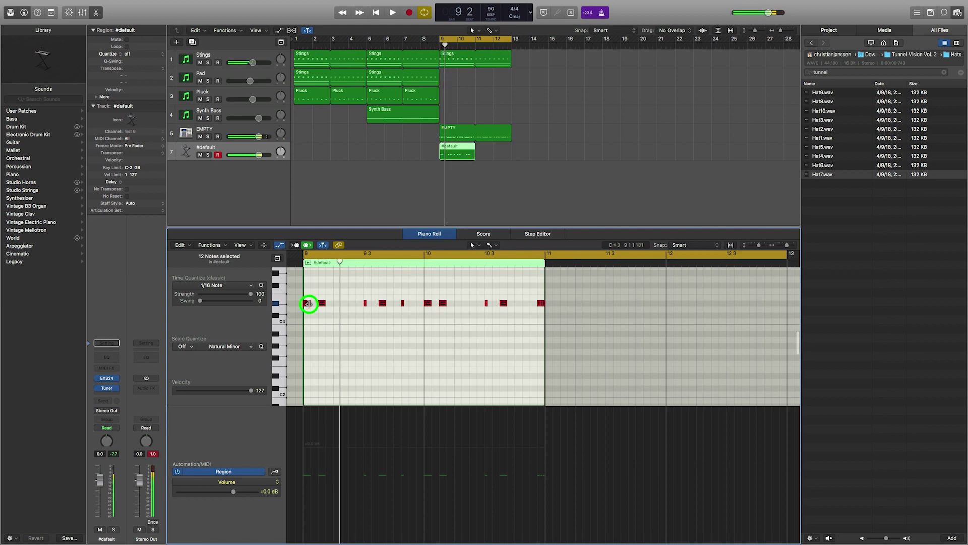
Lower all the selected #default notes one semitone to D3 and play the section to compare
left_click_drag(309, 305, 308, 309)
key("space")
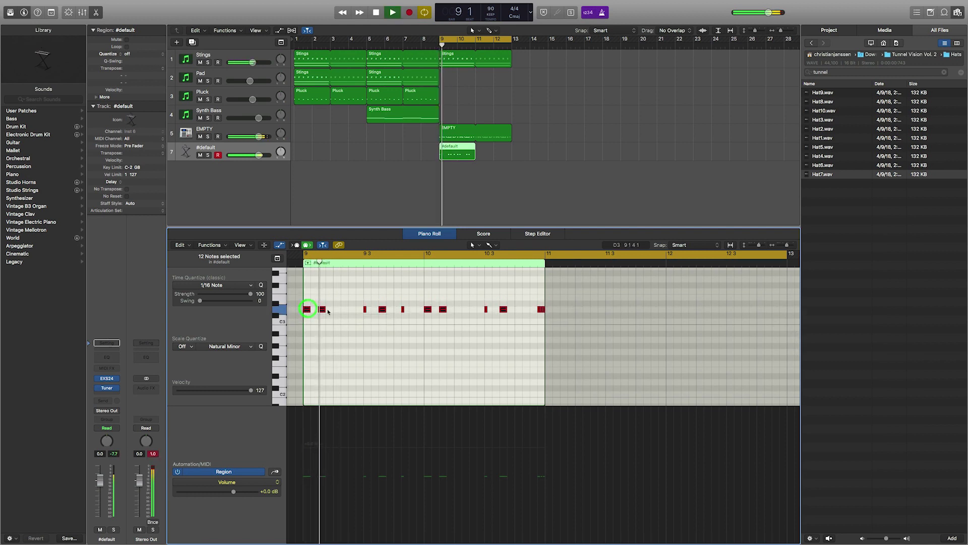
key("space")
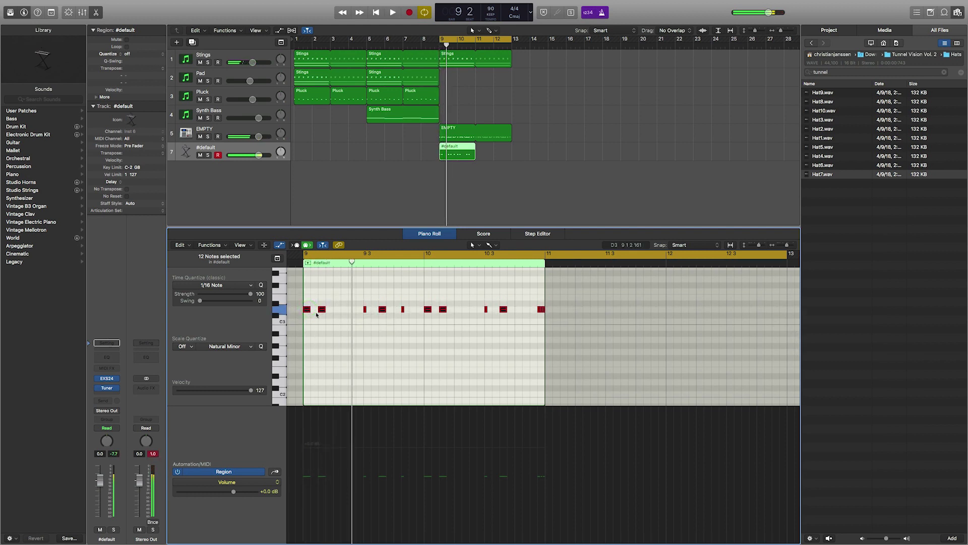
key("space")
key("space")
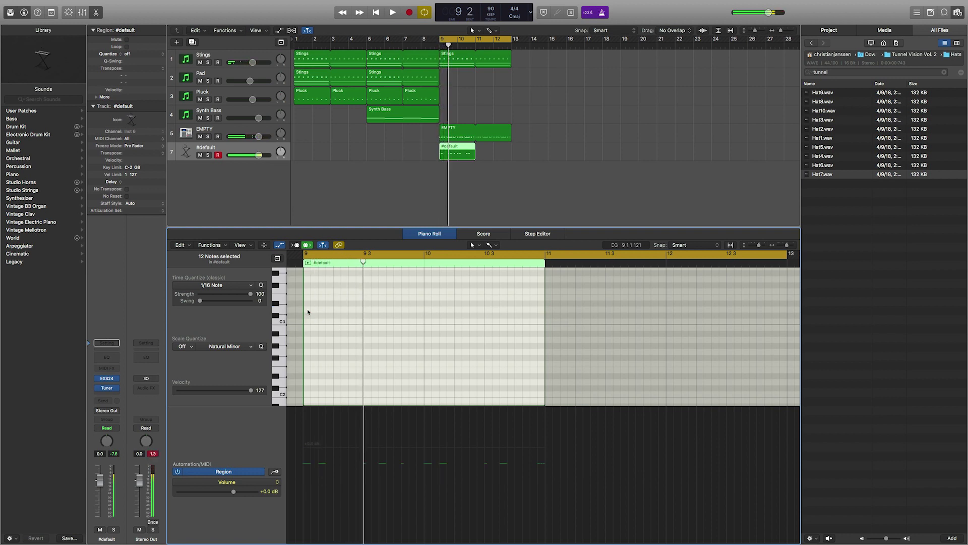
Raise all the selected #default notes to D#4 and play back the section
scroll(308, 312, "up", 5)
left_click_drag(308, 297, 308, 293)
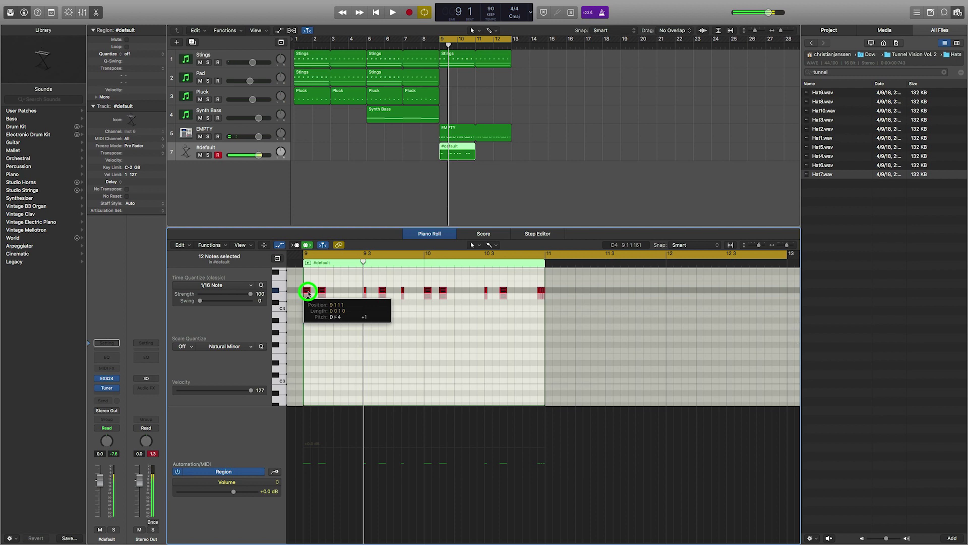
key("space")
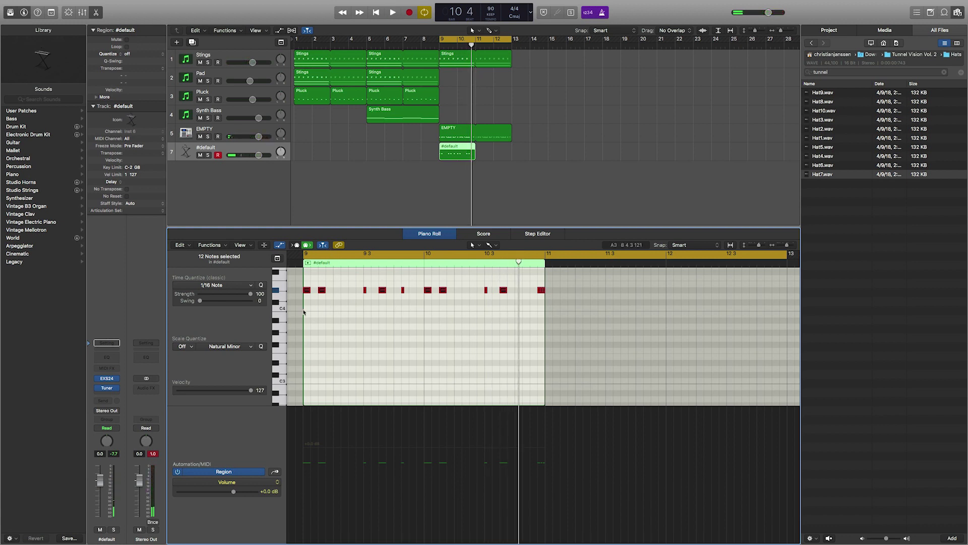
key("space")
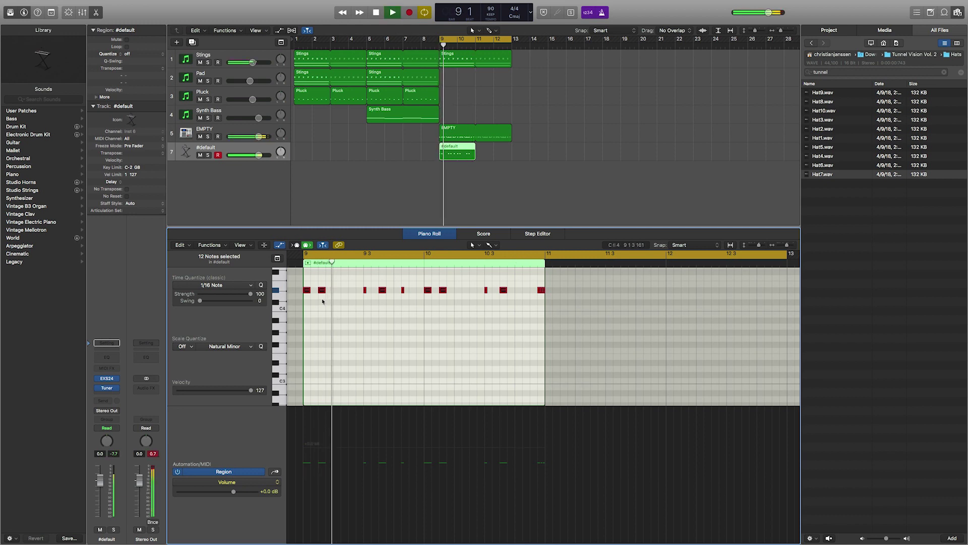
Lower all the #default notes one octave to D#3 and play back the section
left_click_drag(292, 285, 582, 298)
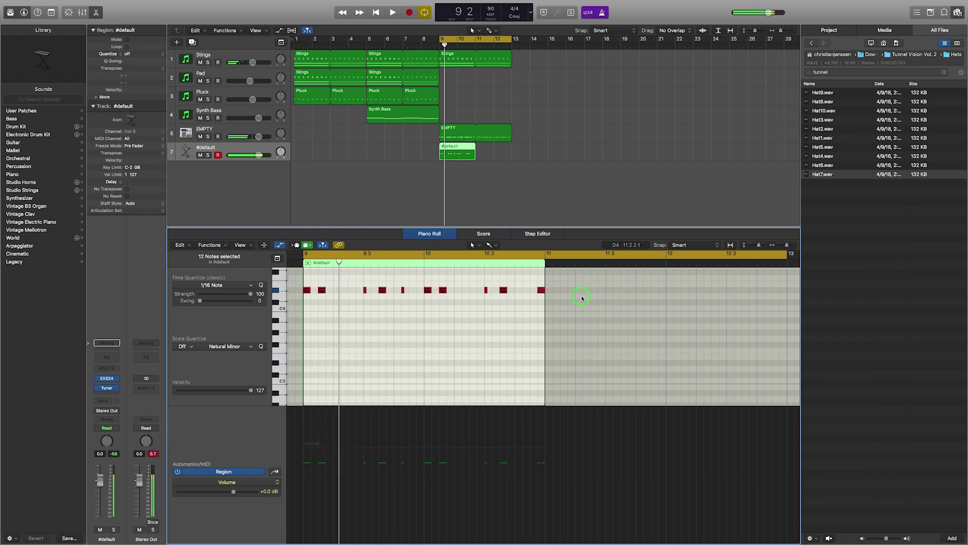
scroll(510, 324, "up", 1)
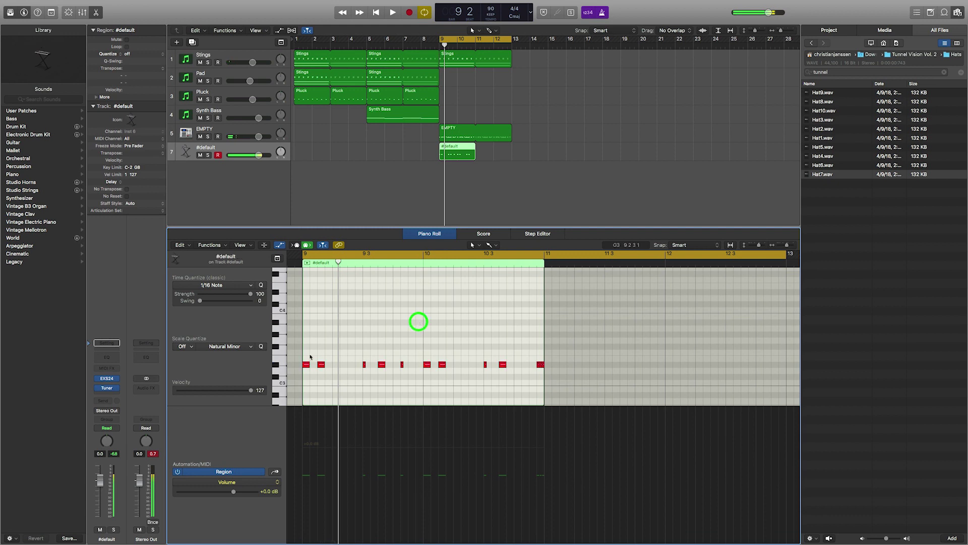
key("space")
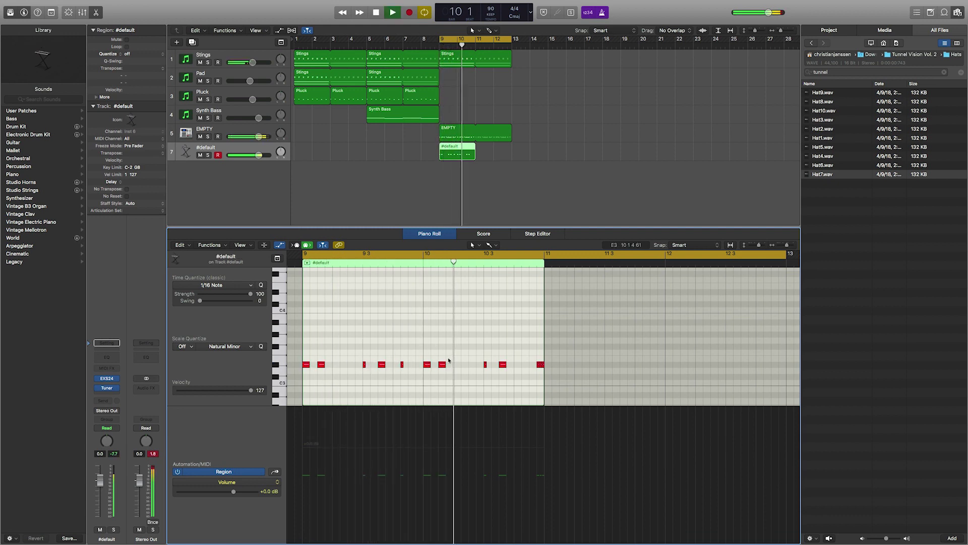
key("space")
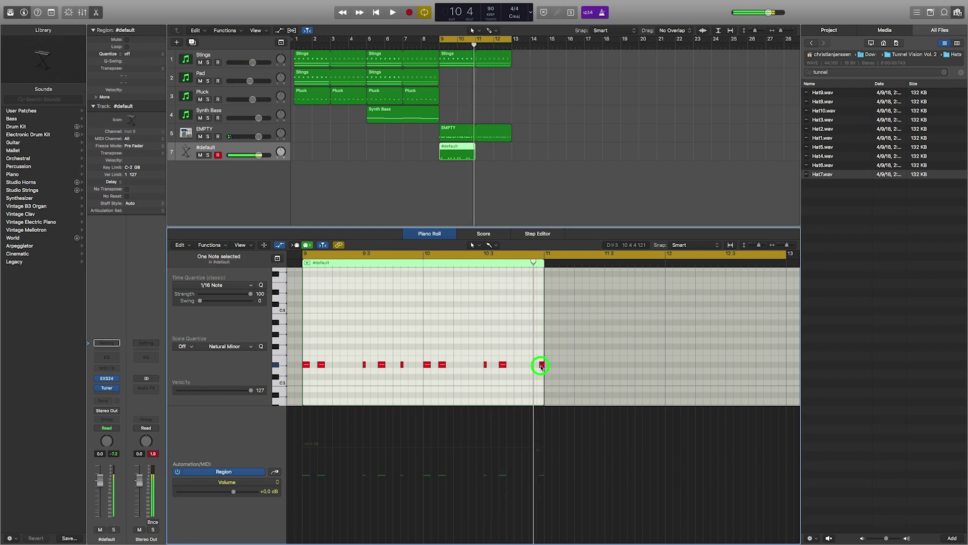
Raise the short note at the very end of bar 10 by one octave to D#4 while the section plays
key("space")
key("shift+alt+Up")
left_click(524, 336)
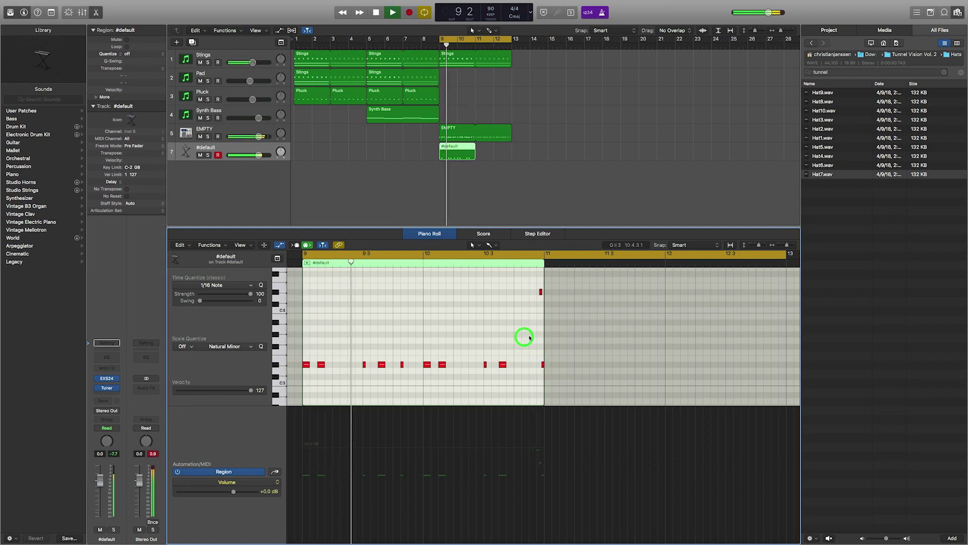
Loop the #default region up to bar 13 and lower the track volume to -3.2 dB
left_click_drag(475, 147, 511, 148)
left_click_drag(244, 153, 246, 158)
Raise the D#4 note at the end of bar 10 an octave and lengthen the first D#5 note to 0 0 1 0
scroll(454, 290, "up", 3)
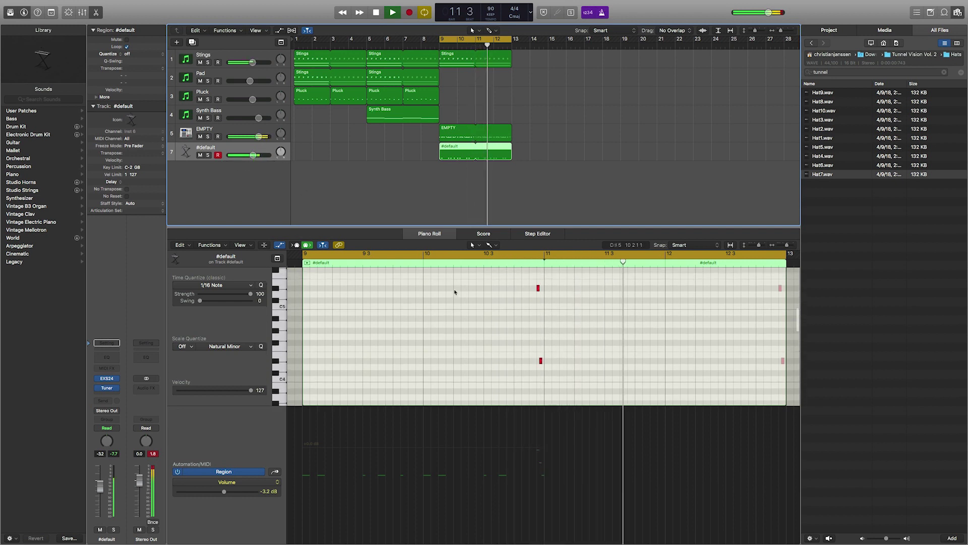
left_click(541, 327)
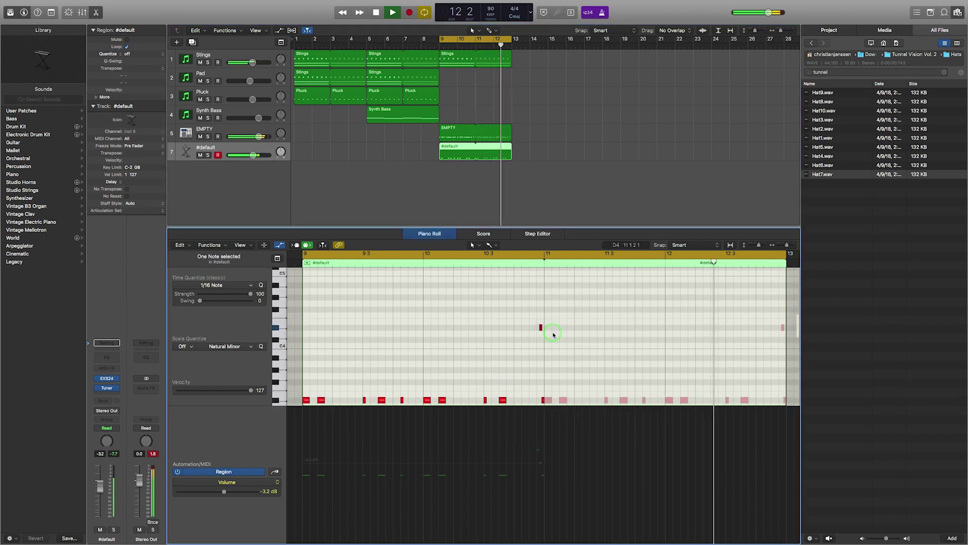
key("alt+shift+Up")
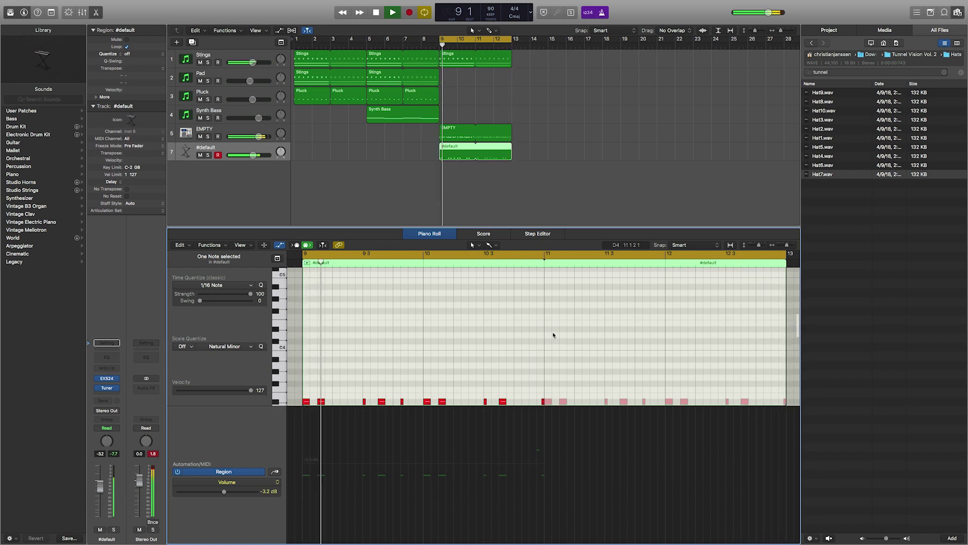
scroll(554, 335, "up", 2)
left_click(540, 277)
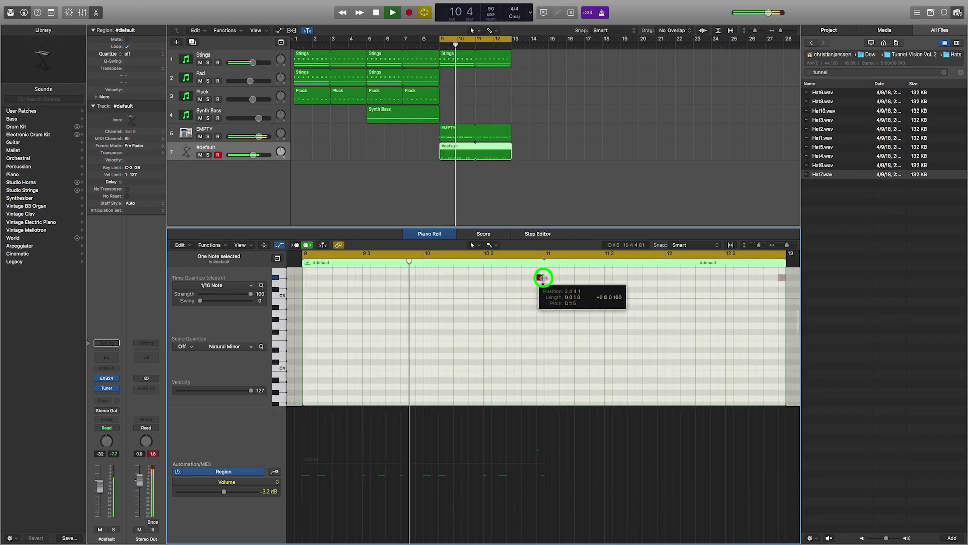
left_click(504, 296)
Extend the D#5 note's start back to 2 4 3 1 within the region and trim its length to 0 0 1 0
scroll(505, 296, "up", 2)
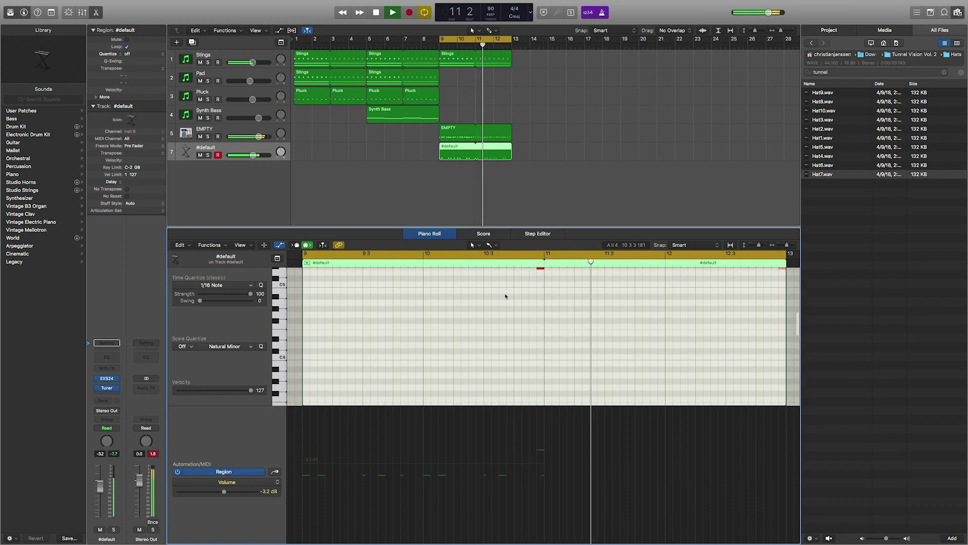
left_click_drag(541, 292, 543, 290)
left_click(555, 309)
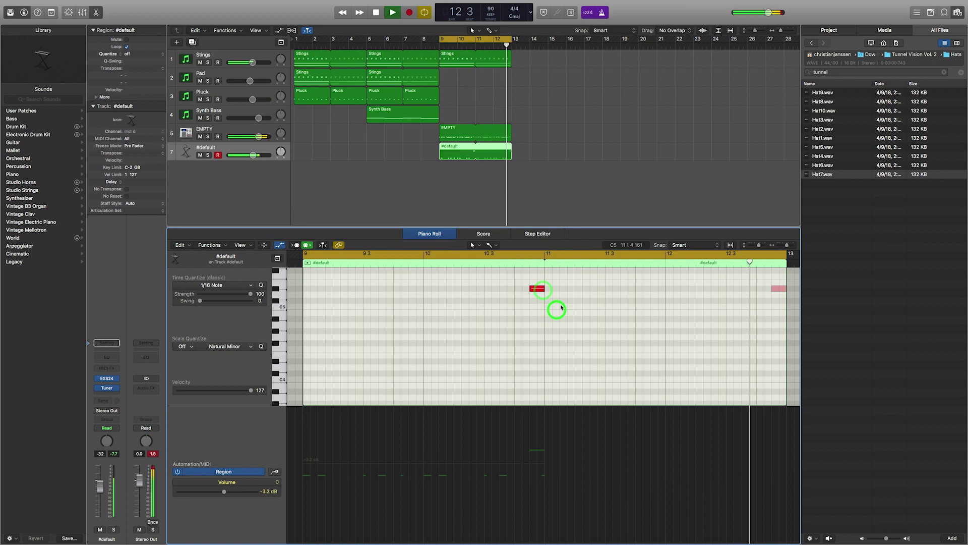
left_click(538, 291)
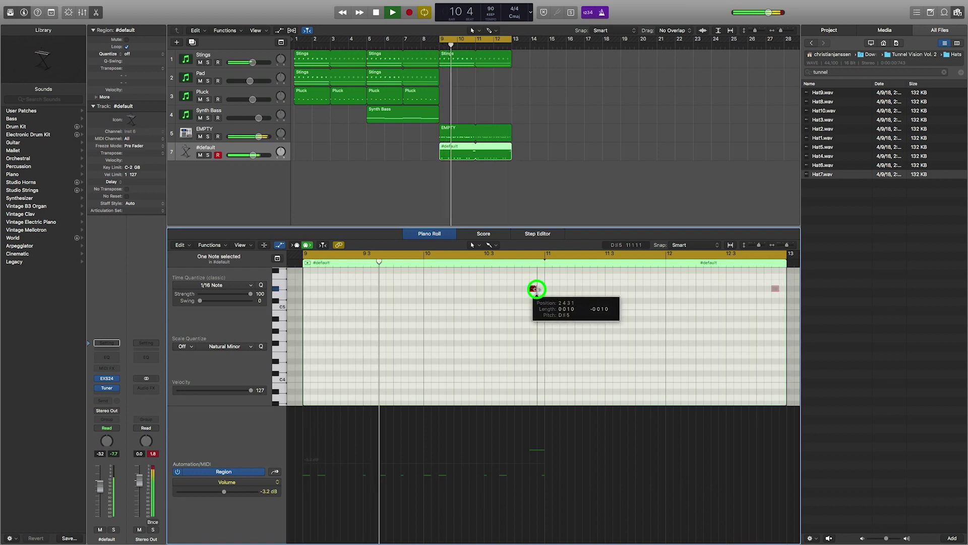
scroll(556, 312, "down", 10)
scroll(556, 313, "up", 5)
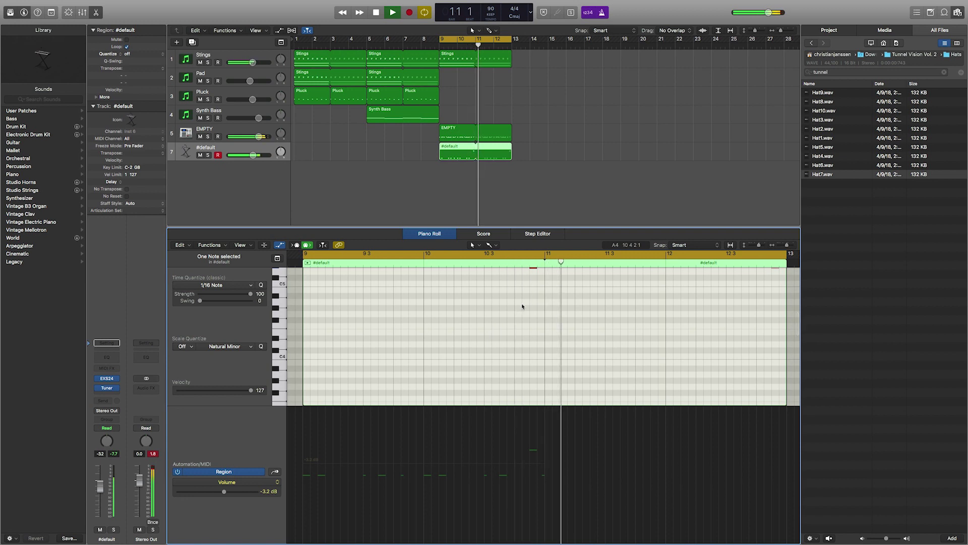
Add two short Kick3 notes in close succession at the end of bar 10 in the EMPTY drum region
left_click(459, 135)
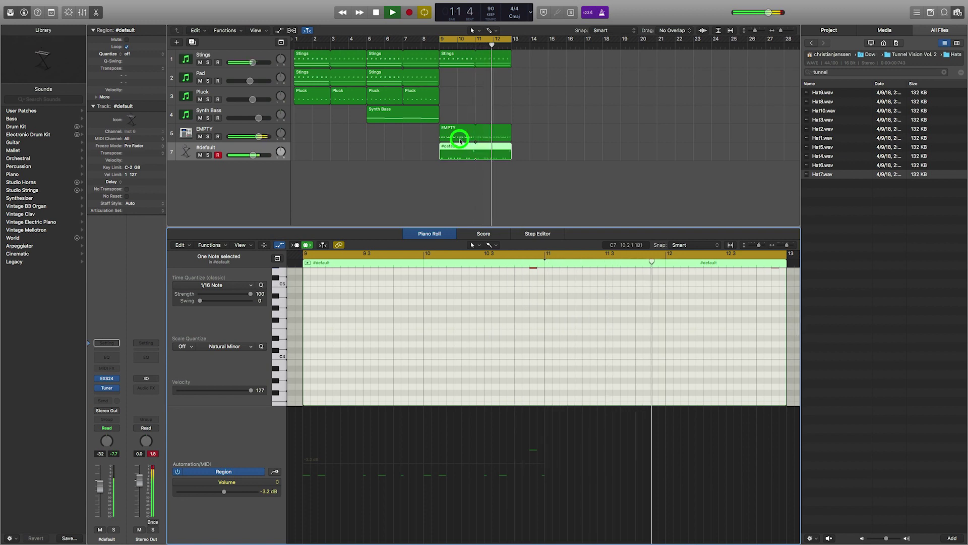
left_click(529, 346)
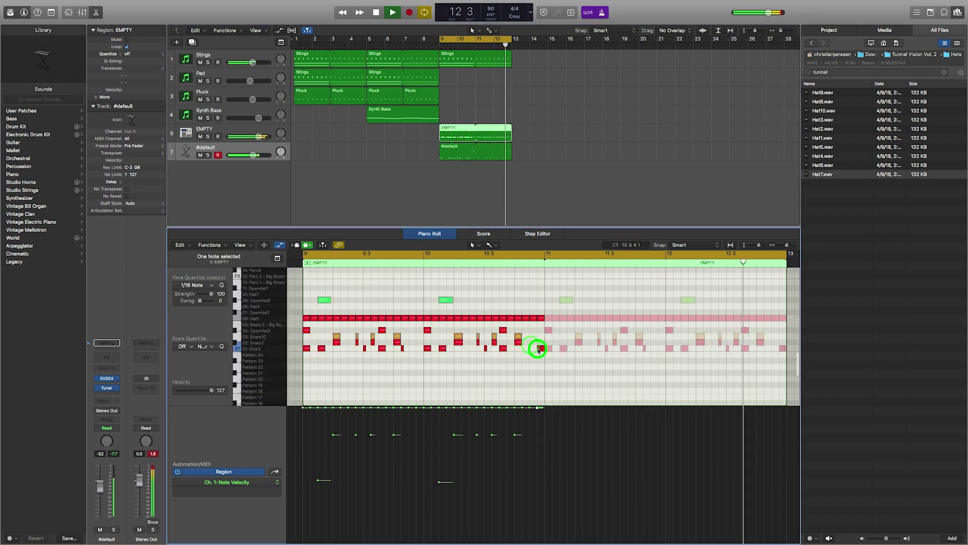
left_click(530, 348)
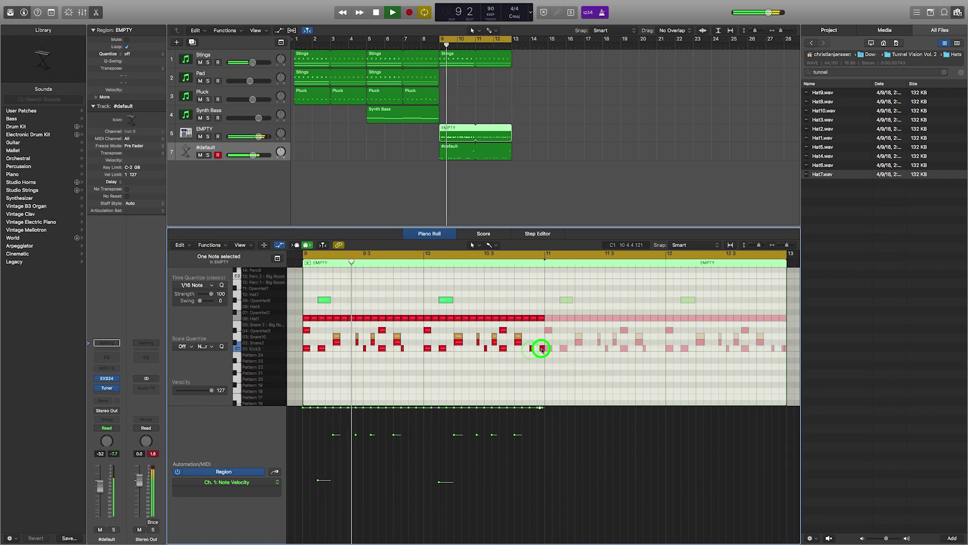
left_click(543, 350)
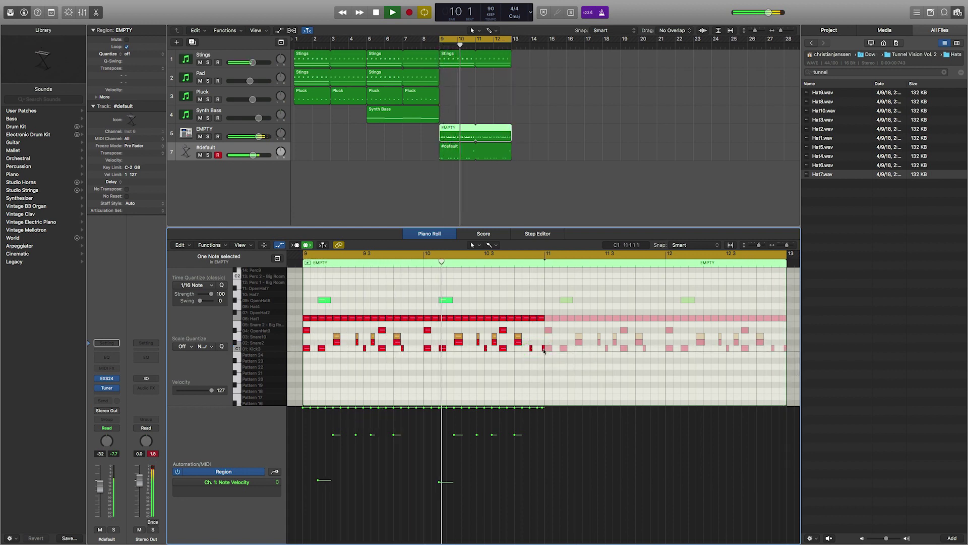
left_click(543, 348)
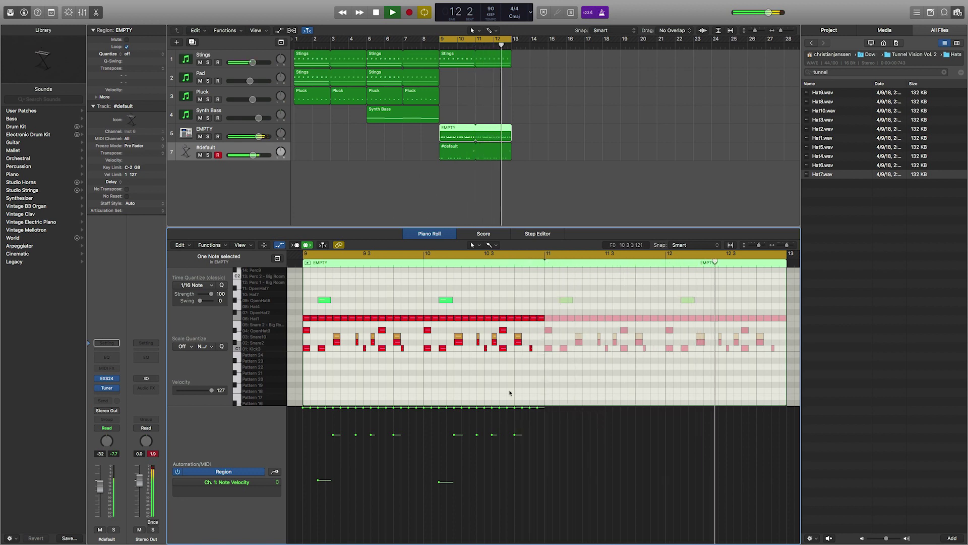
left_click(539, 348)
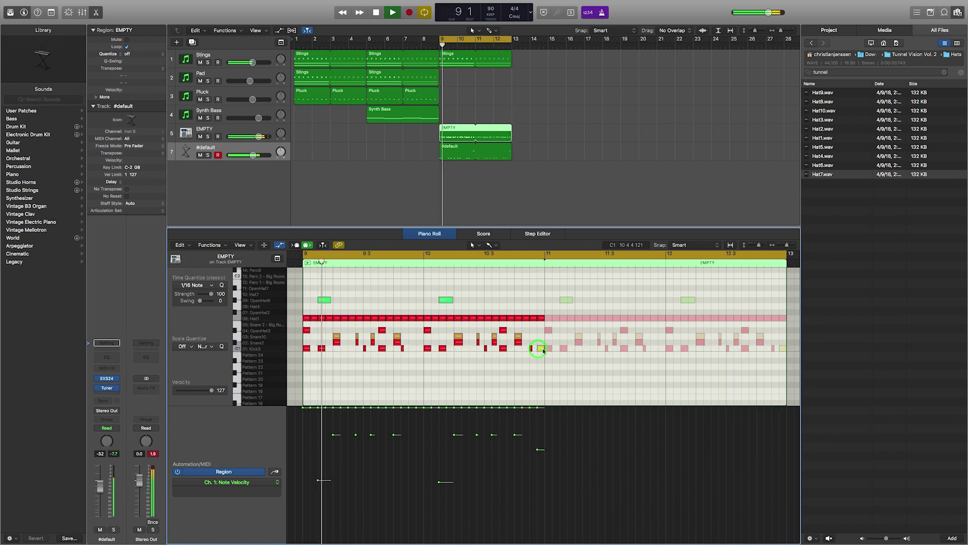
left_click_drag(543, 349, 537, 328)
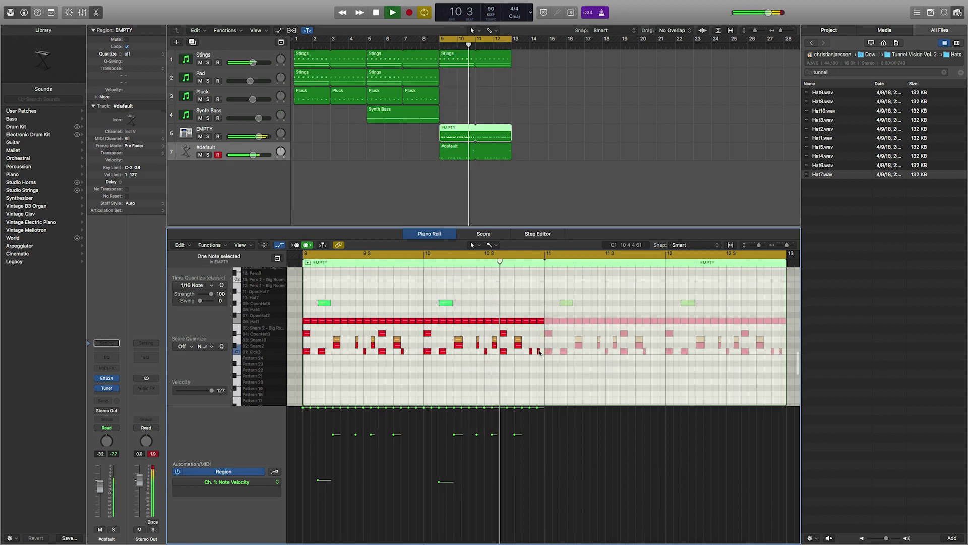
Move the #default region's last D#3 note back to the final sixteenth of bar 10, raise it to D#4 and lengthen it to fill that sixteenth
scroll(539, 352, "up", 2)
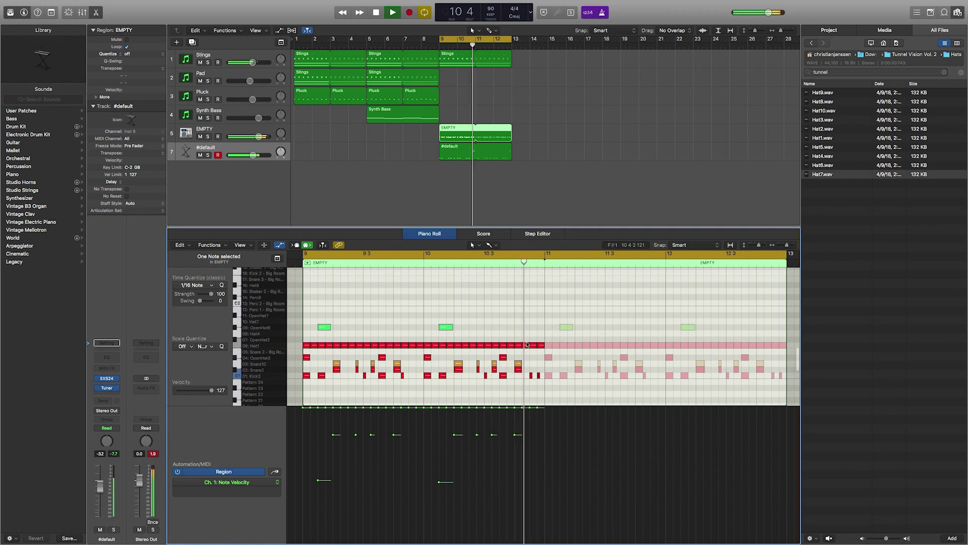
left_click(459, 154)
scroll(538, 372, "up", 5)
scroll(540, 367, "down", 3)
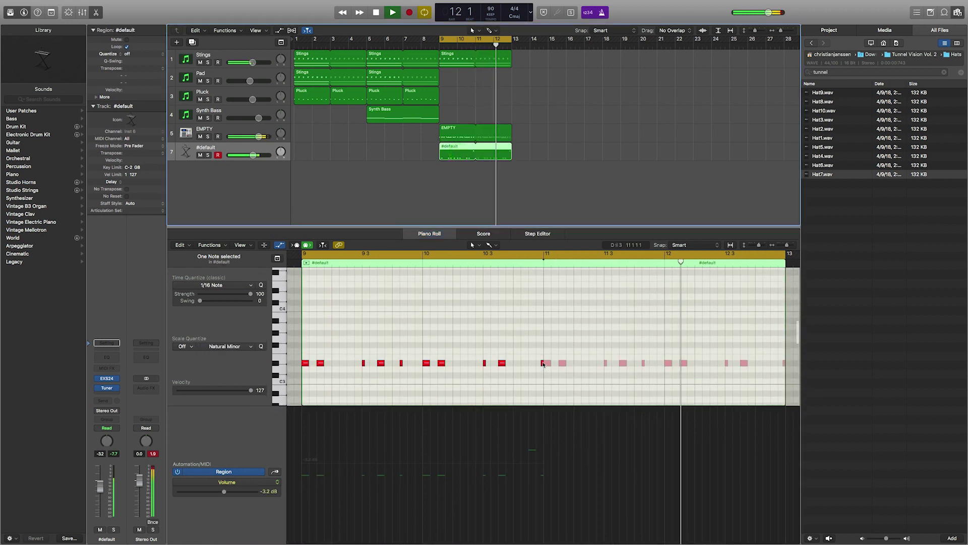
left_click(542, 363)
key("shift+alt+Up")
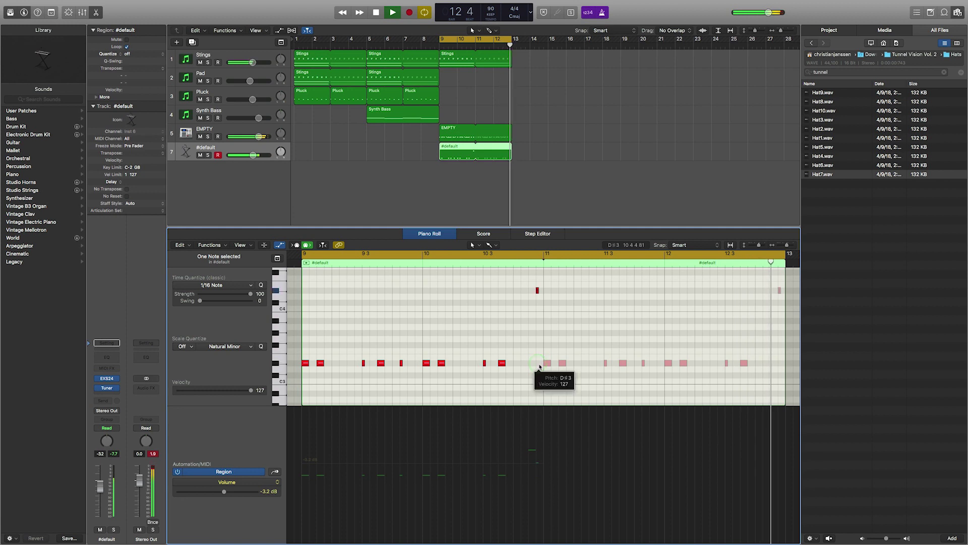
left_click(521, 313)
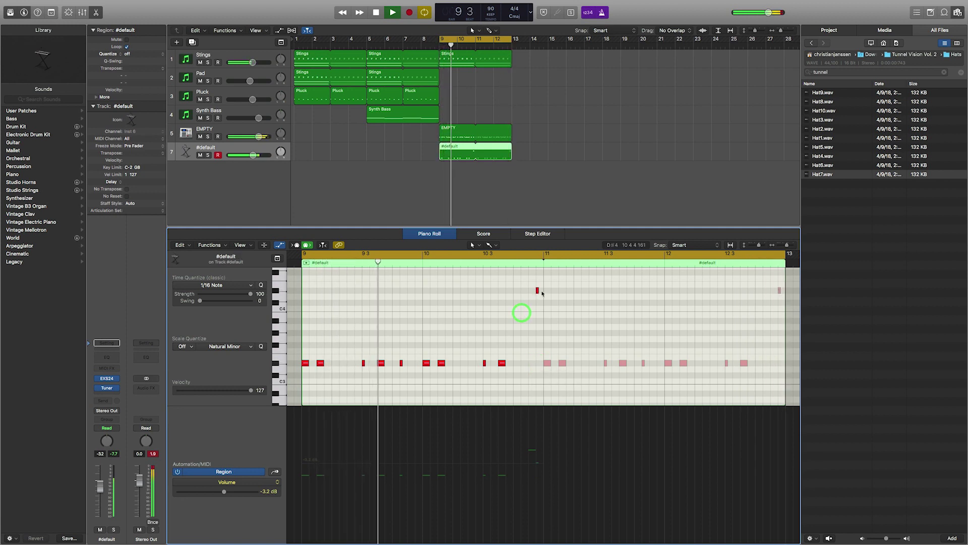
left_click(540, 290)
left_click(536, 310)
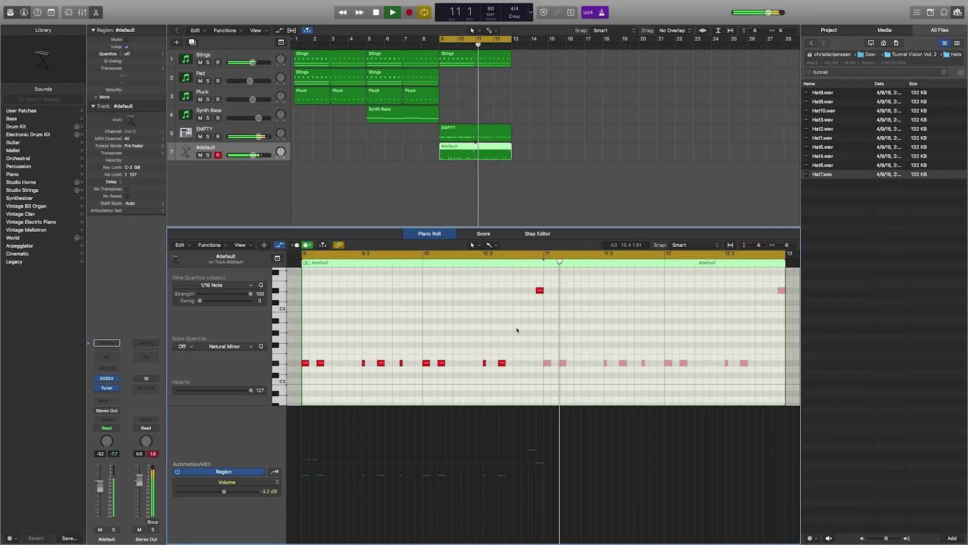
Lower the D#5 note near the end of bar 10 to B4 and reset the Stereo Out peak level
scroll(530, 344, "up", 3)
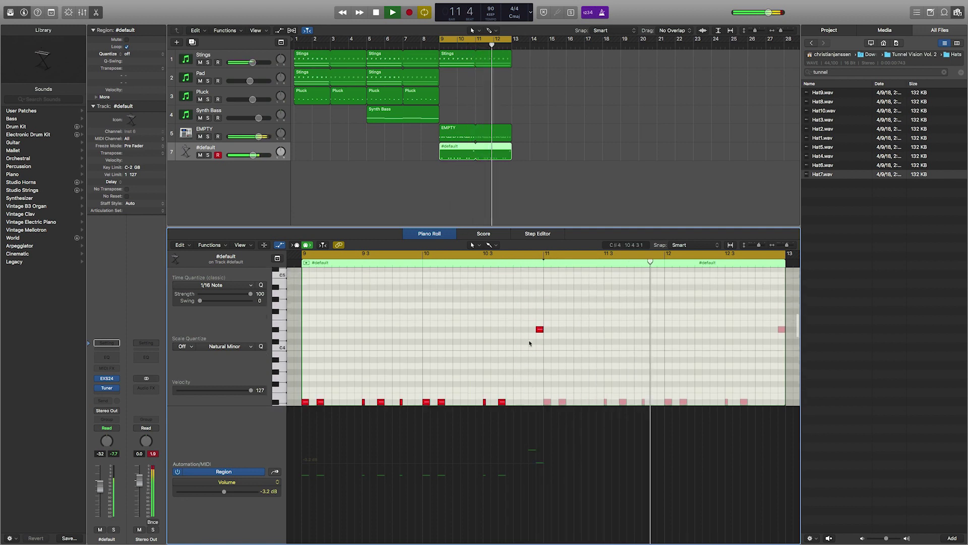
scroll(530, 343, "up", 2)
left_click_drag(532, 285, 532, 310)
left_click(548, 323)
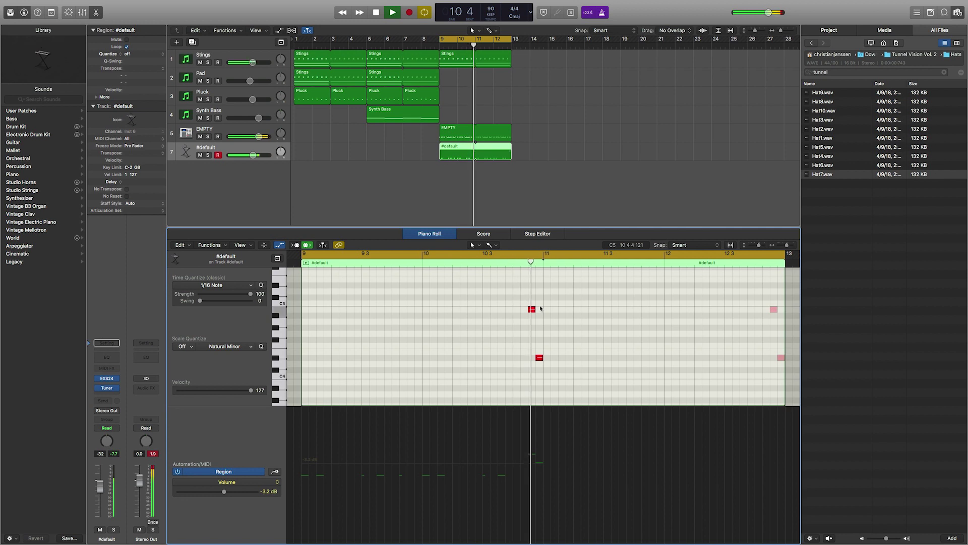
left_click(532, 322)
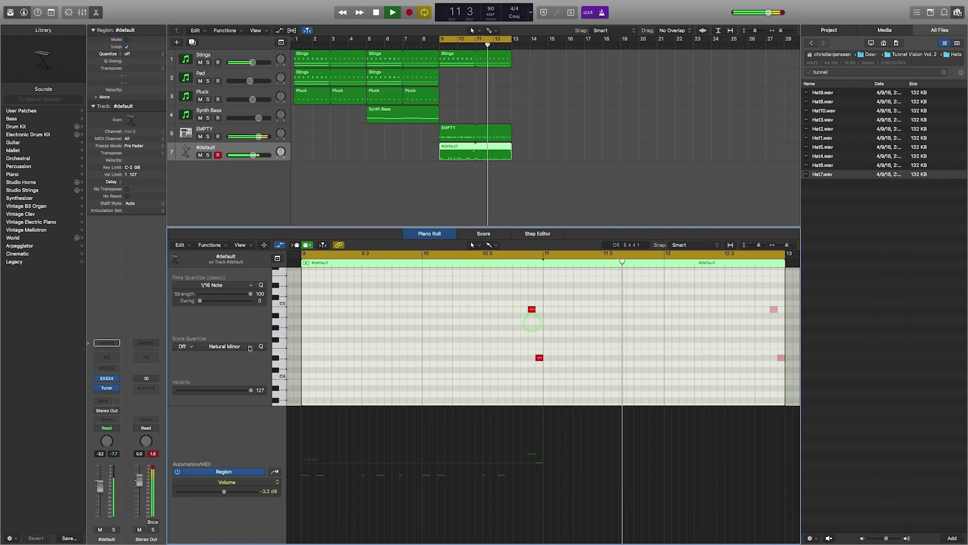
left_click(153, 454)
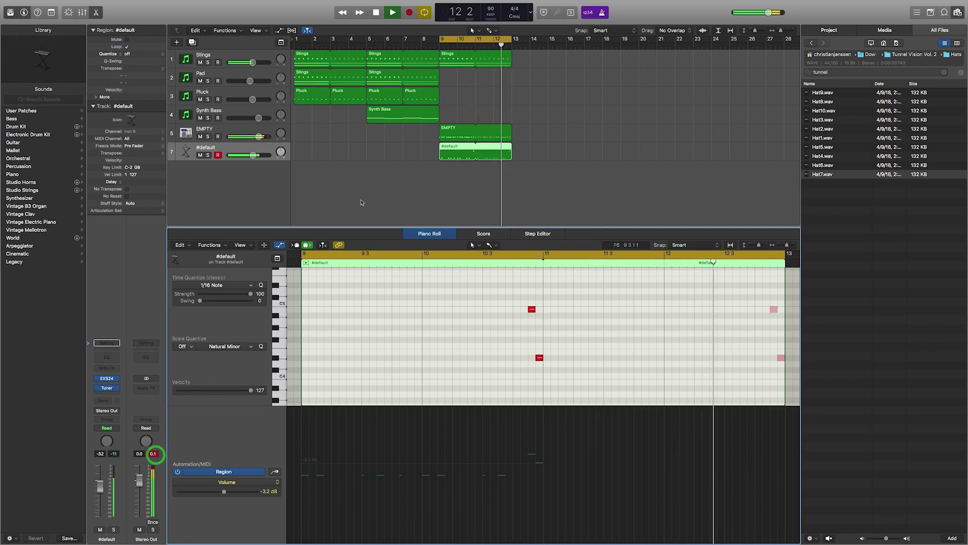
Stop playback, select the EMPTY drum track and open the time quantize choices for its region
left_click(370, 184)
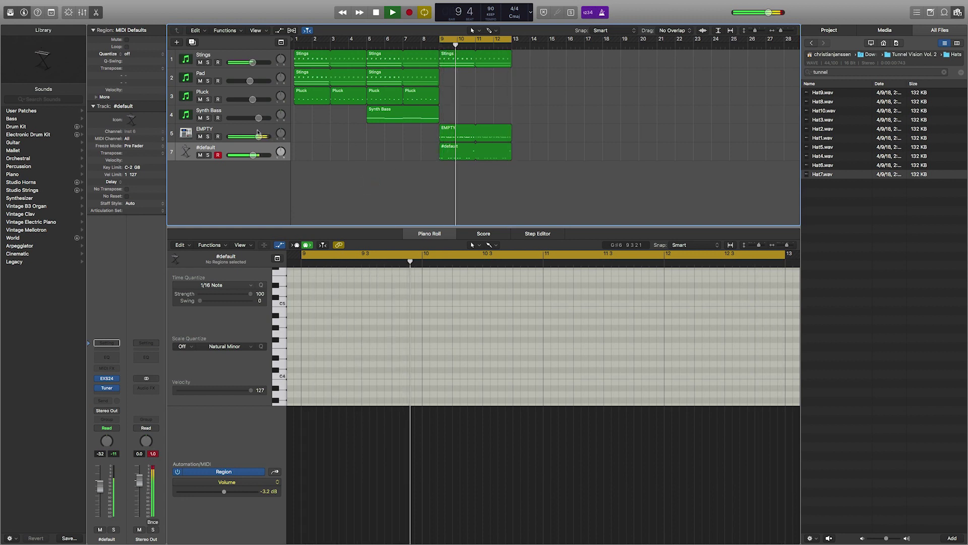
left_click(258, 132)
key("space")
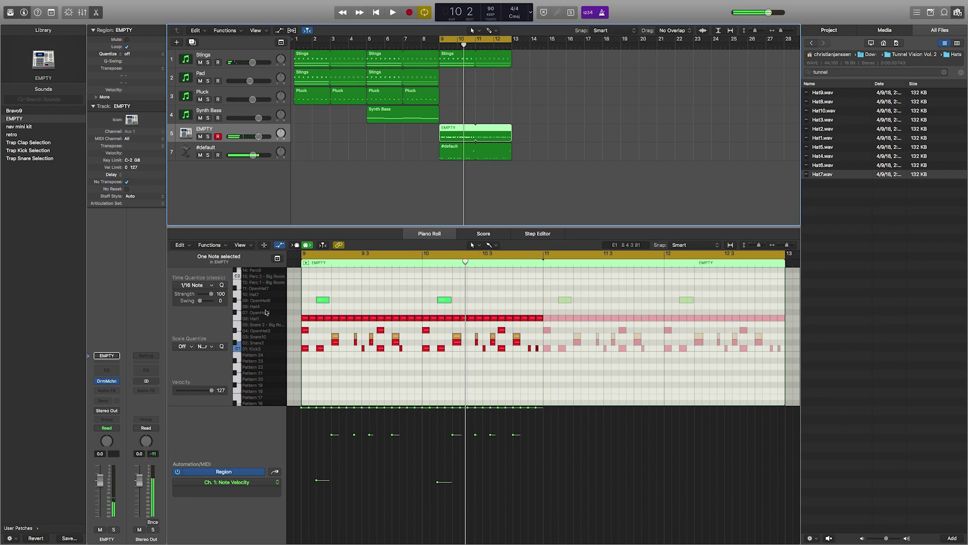
left_click(265, 311)
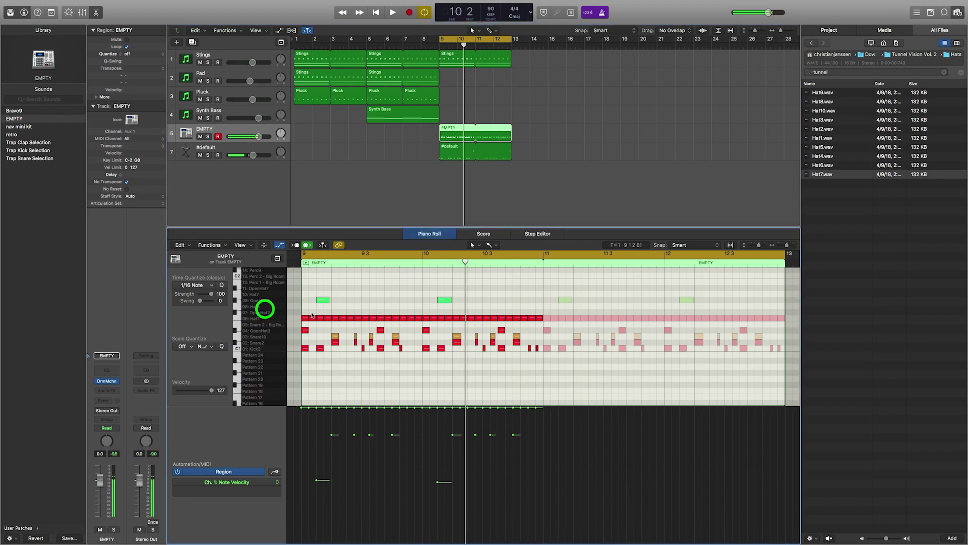
left_click(489, 245)
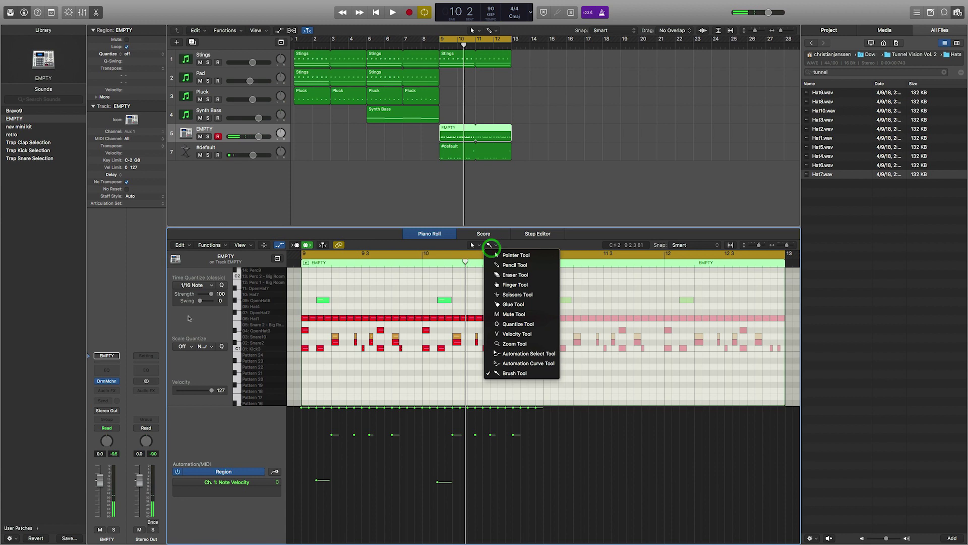
left_click(194, 284)
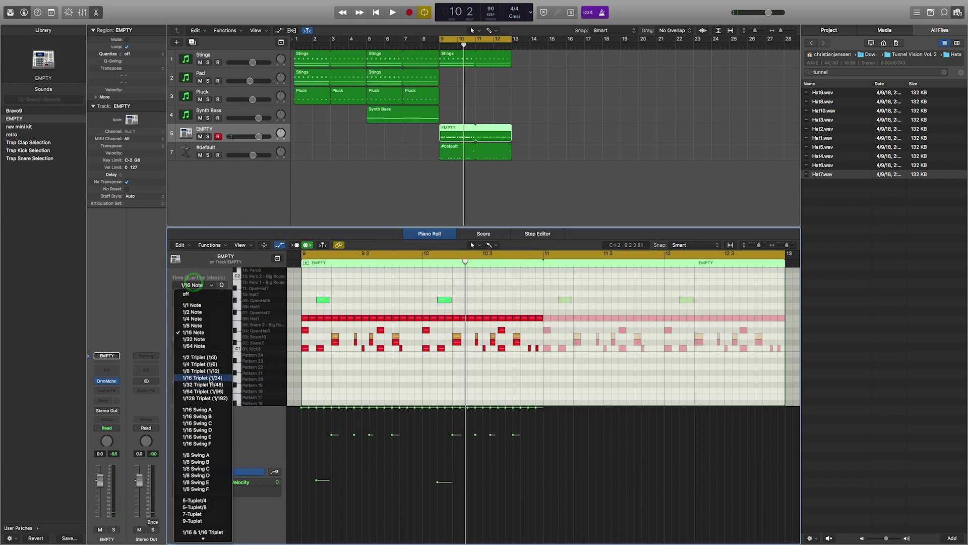
Set time quantize to 1/32 Triplet (1/48), add a Hat4 roll at bar 9 beat 2 and audition it
left_click(209, 385)
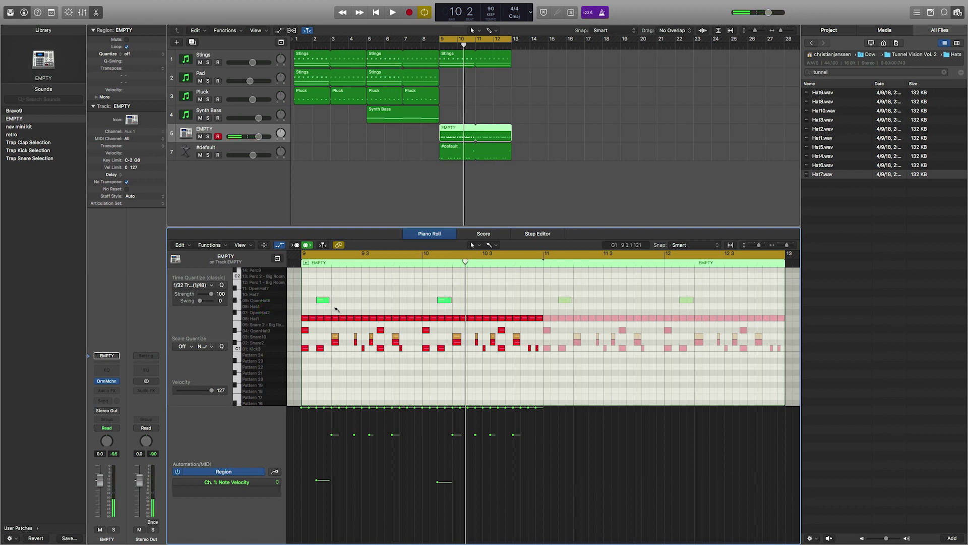
left_click(336, 306)
key("space")
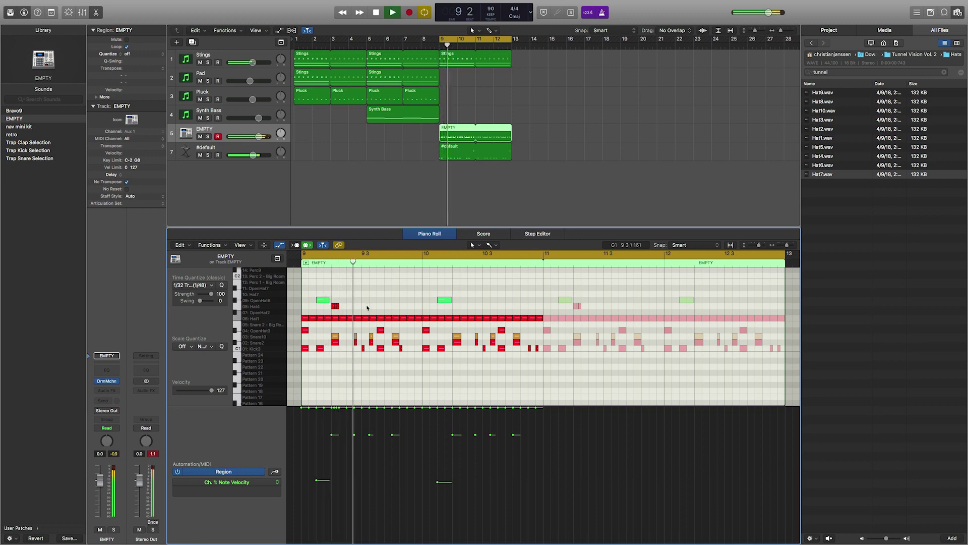
key("space")
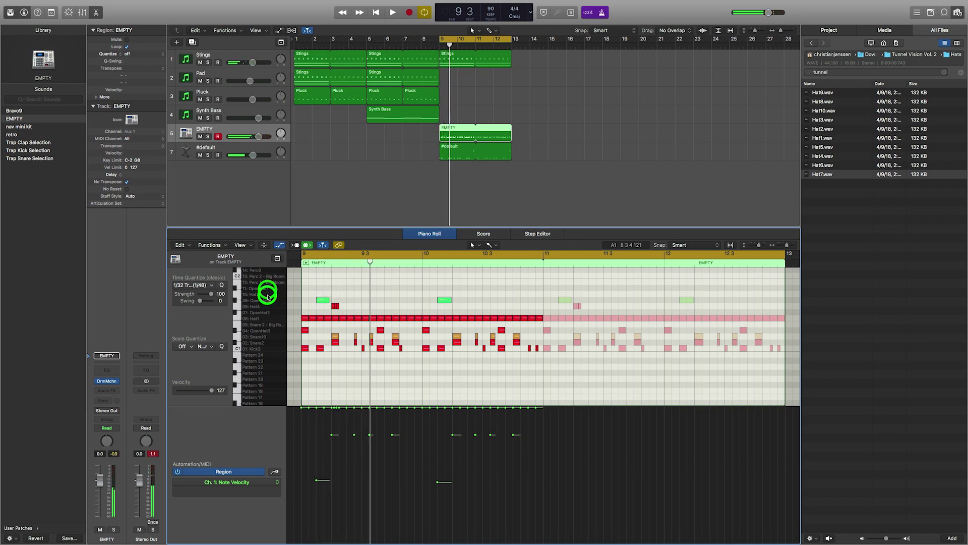
Set time quantize to 1/16 Triplet (1/24), add a Hat7 roll at bar 9 beat 4 and audition it
left_click(195, 286)
left_click(206, 378)
key("space")
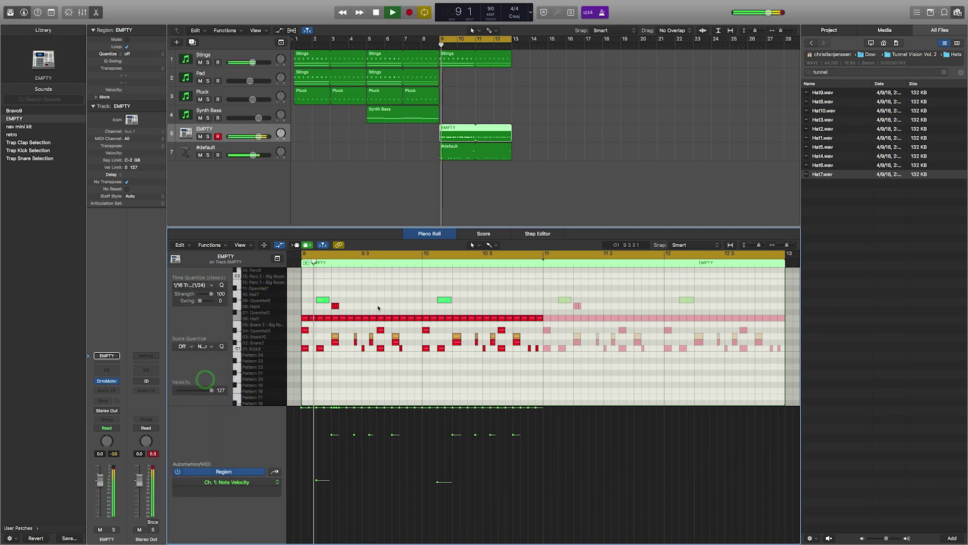
key("space")
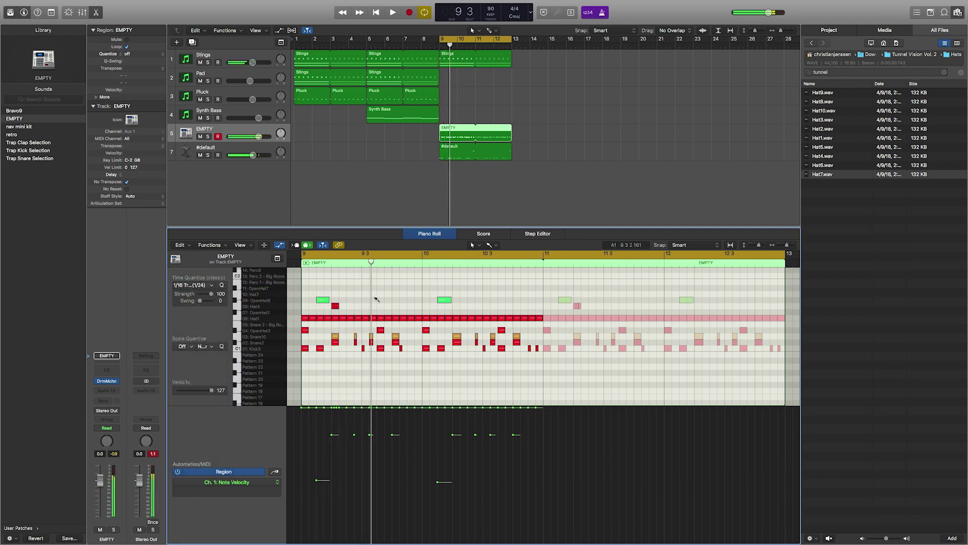
key("space")
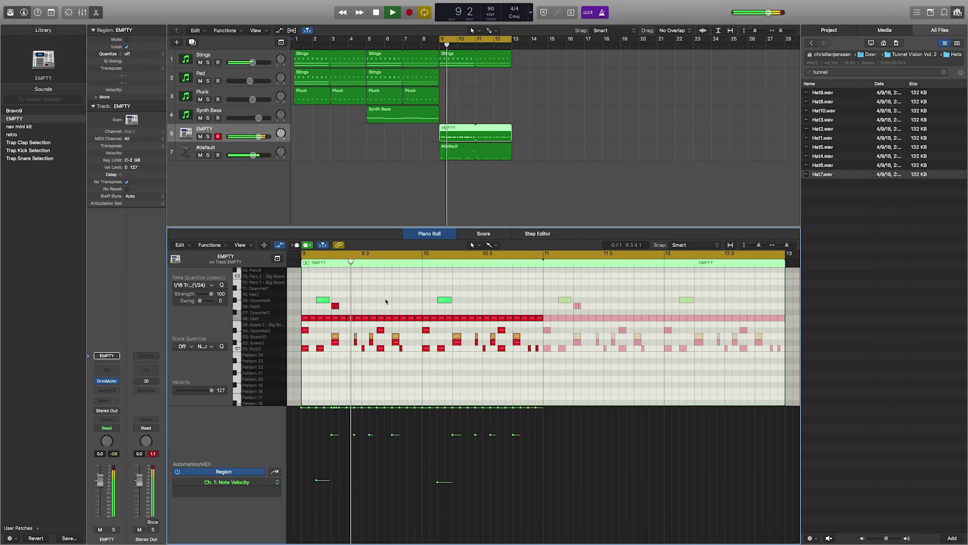
left_click(395, 294)
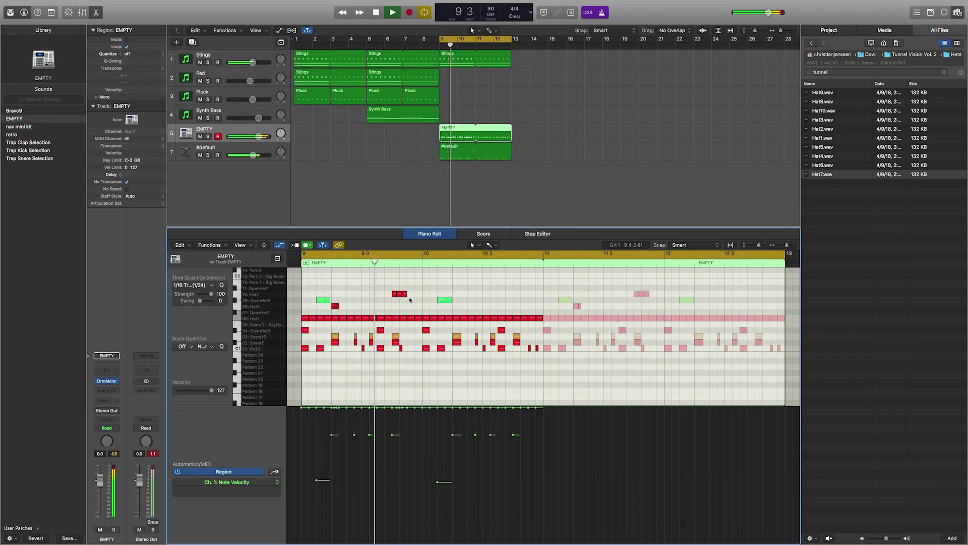
key("space")
Delete the Hat1 notes that overlap the hat rolls on beats 2 and 4 of bar 9, and audition the loop
left_click(397, 317)
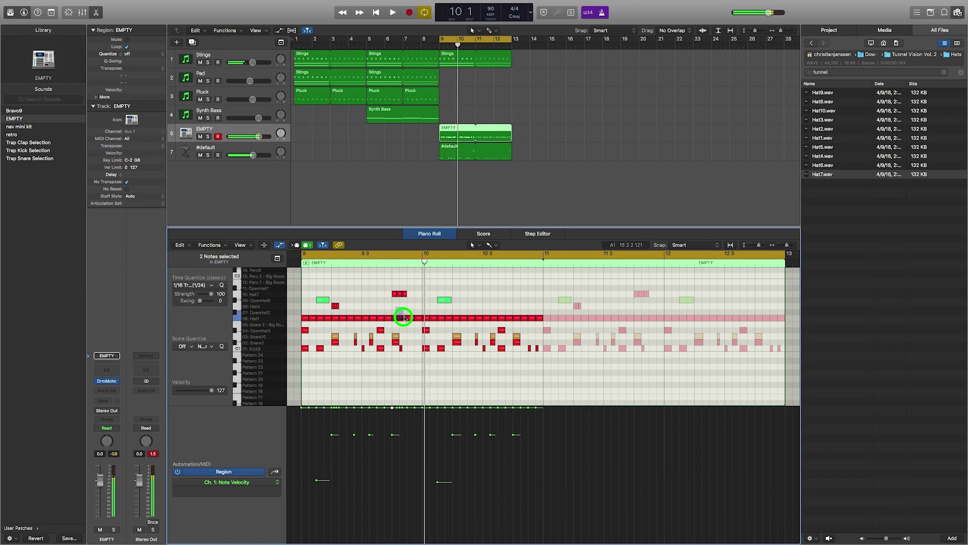
key("space")
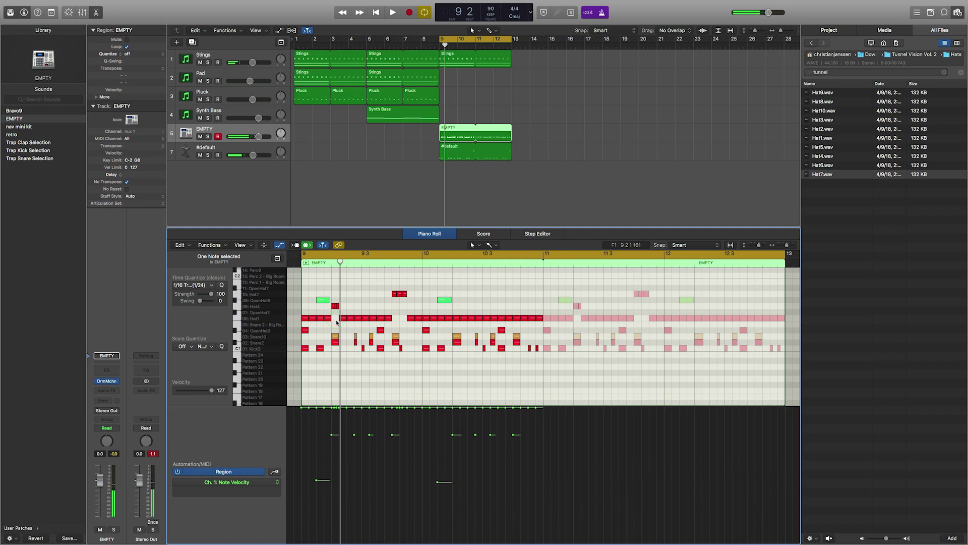
key("space")
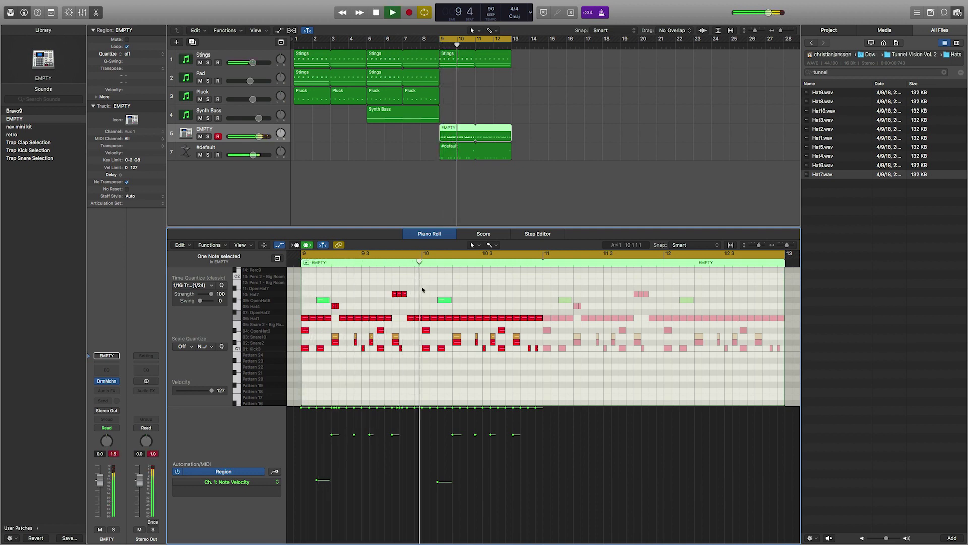
Replace the Hat7 triplet roll at bar 9 beat 4 with four 1/32 notes and audition it
left_click(396, 294)
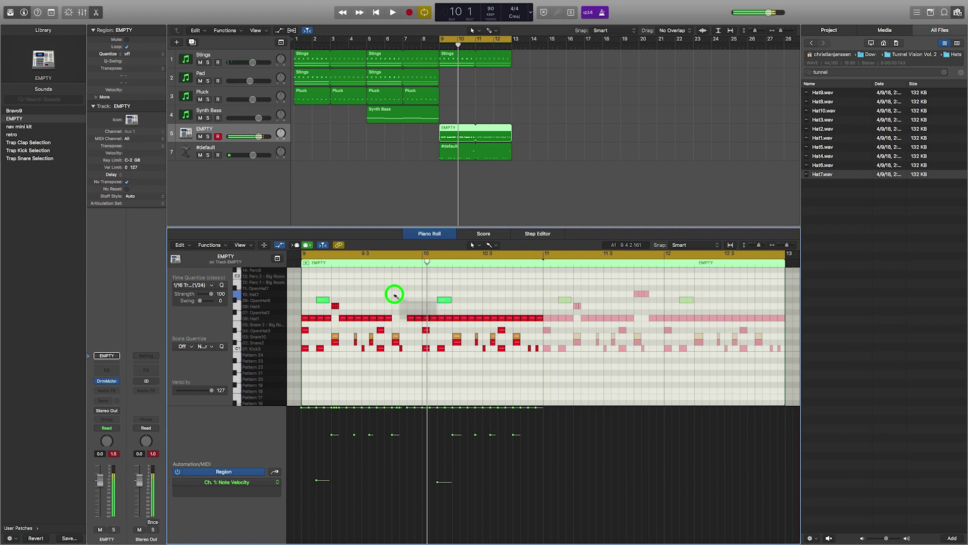
left_click(192, 285)
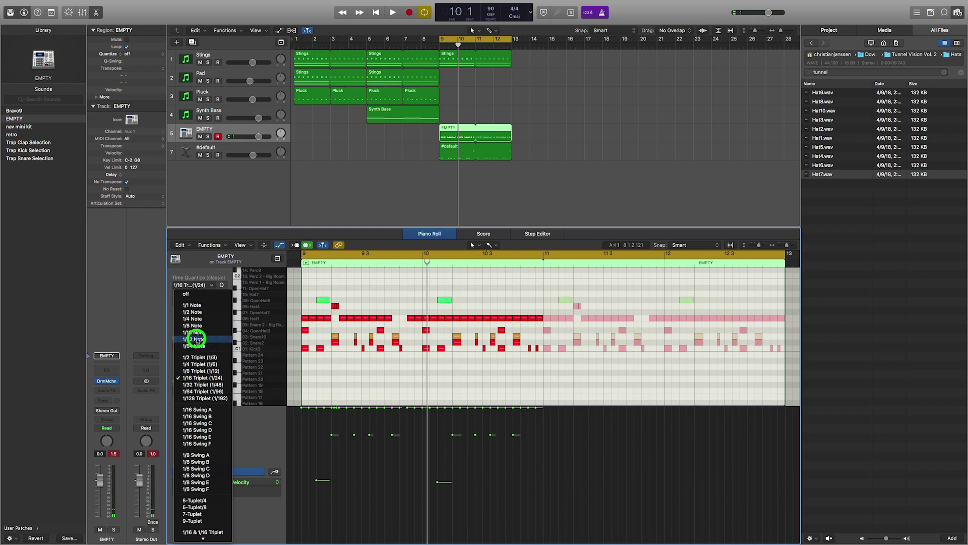
left_click(196, 338)
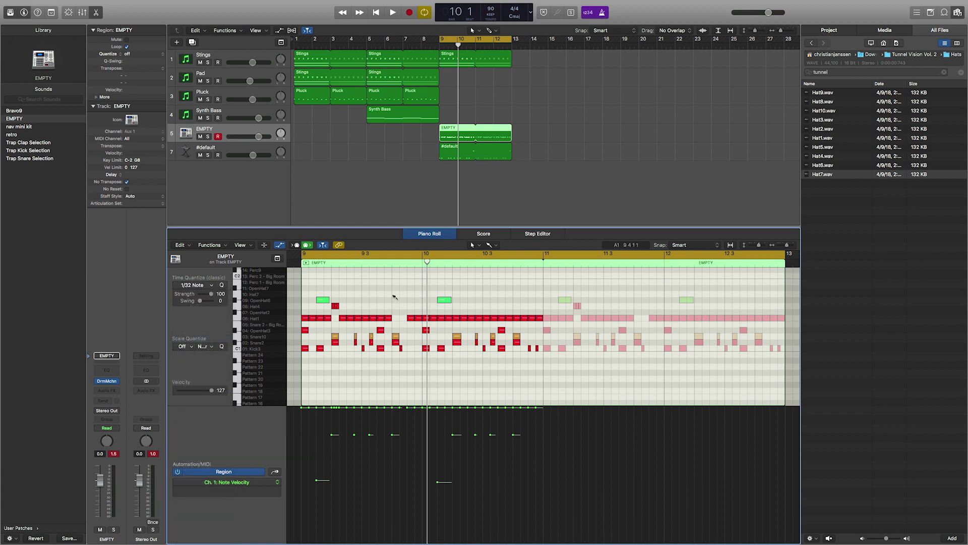
left_click_drag(394, 295, 397, 297)
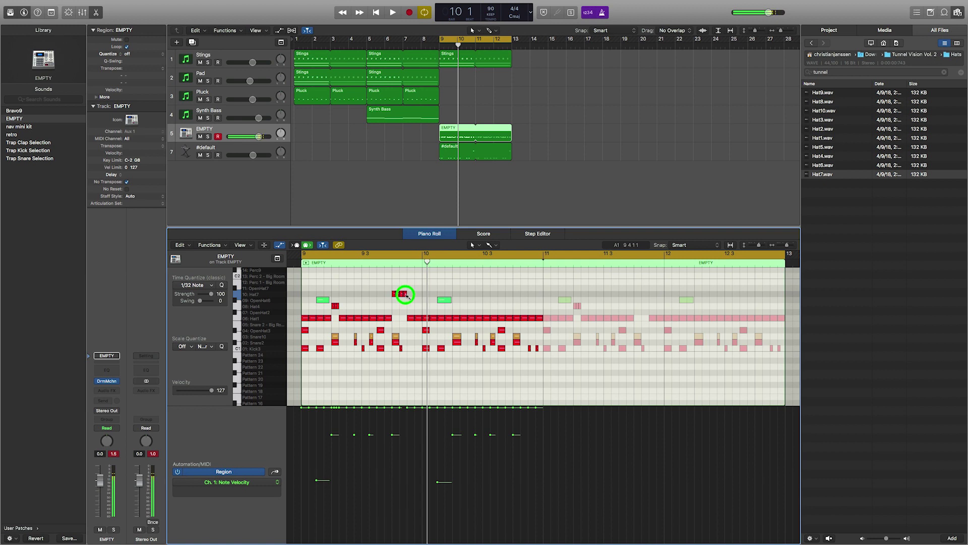
key("space")
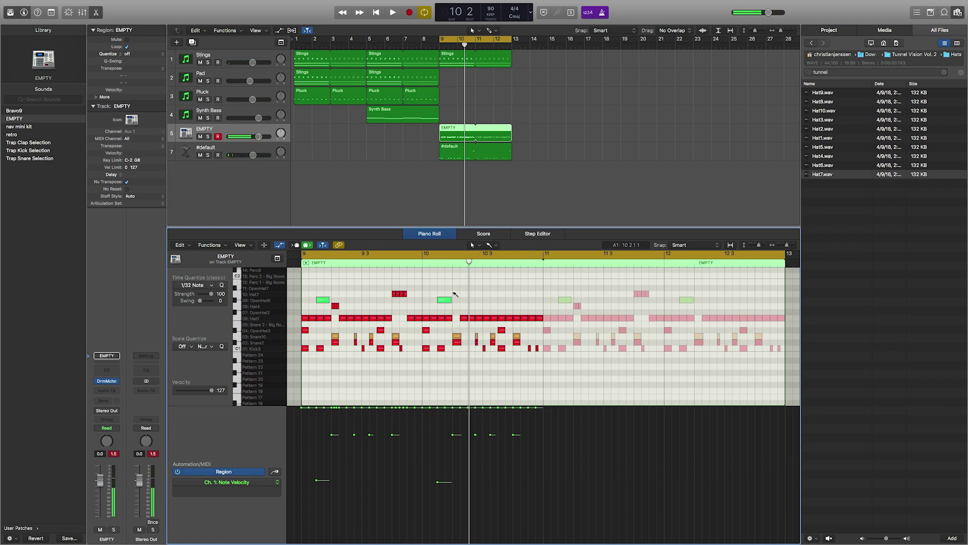
Set time quantize to 1/32 Triplet (1/48), add a short Hat7 roll at bar 10 beat 2 and audition it
left_click(198, 284)
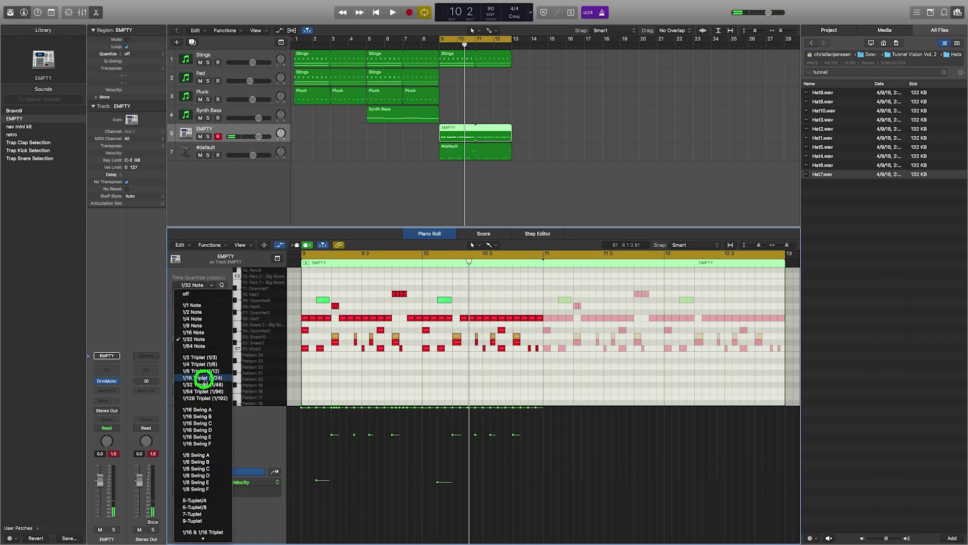
left_click(205, 384)
left_click(455, 295)
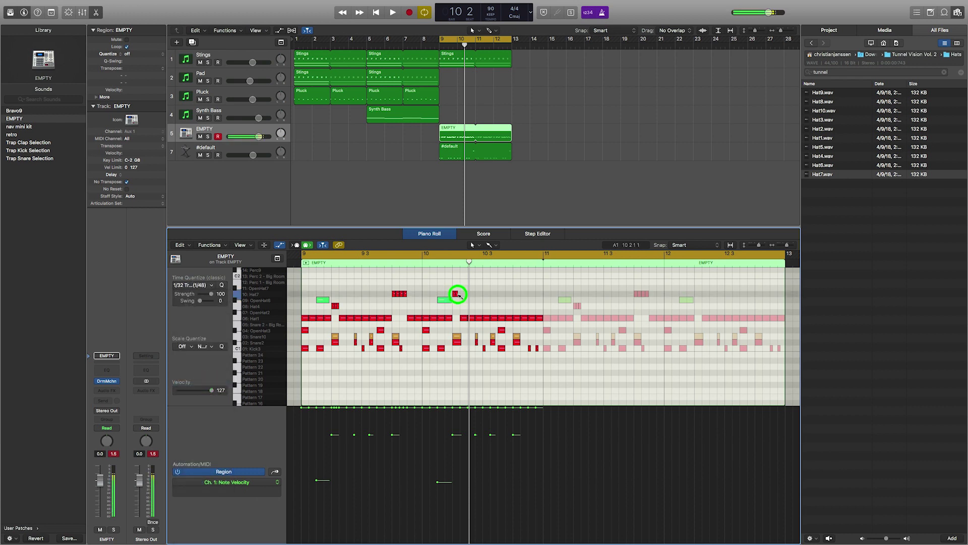
key("space")
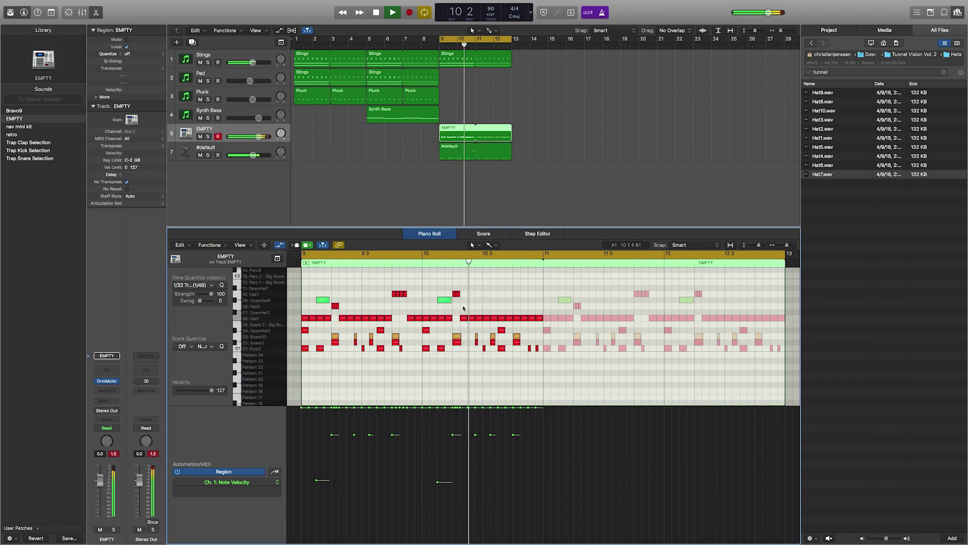
key("space")
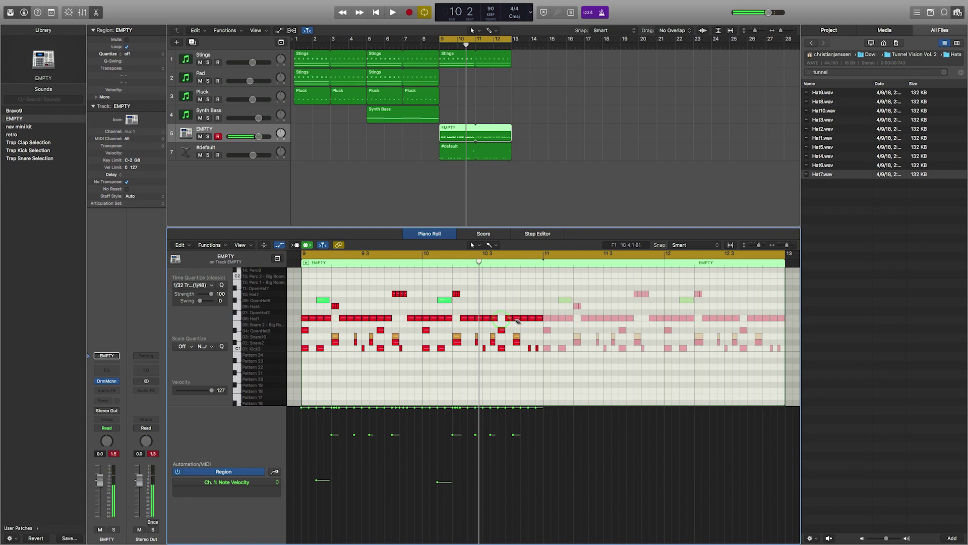
Set time quantize to 1/32 Note, draw a four-note Hat7 roll in bar 10 and move it to beat 4
scroll(516, 317, "right", 3)
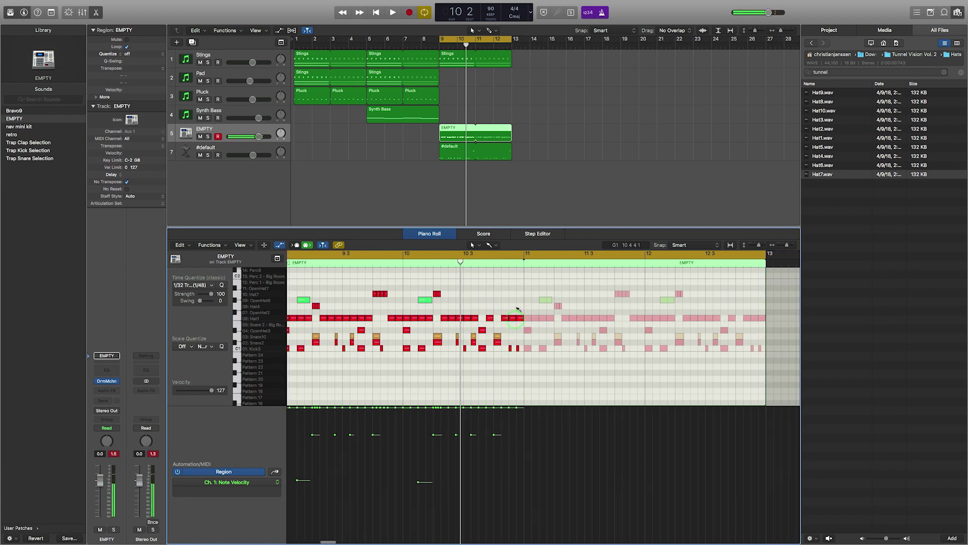
left_click(195, 288)
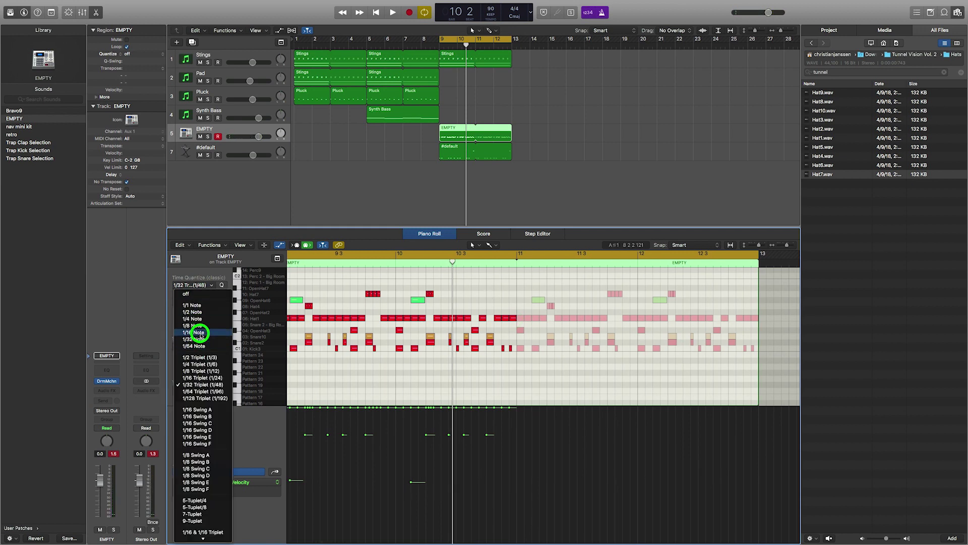
left_click(194, 339)
left_click(476, 294)
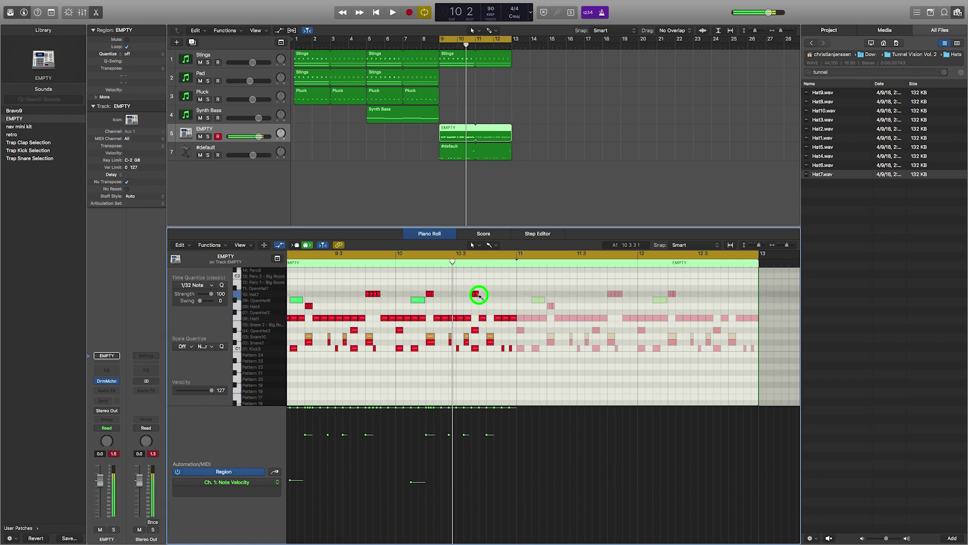
left_click_drag(484, 296, 485, 298)
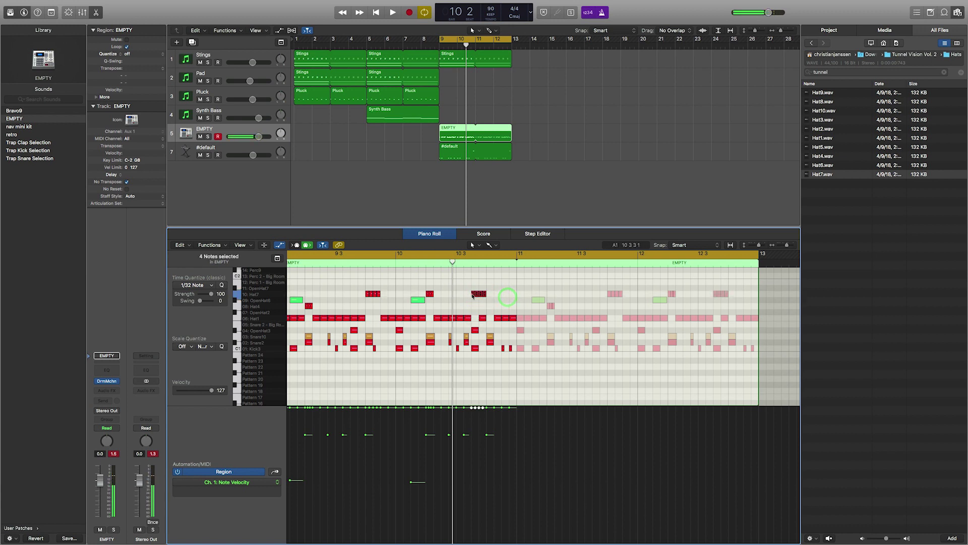
left_click_drag(473, 295, 488, 295)
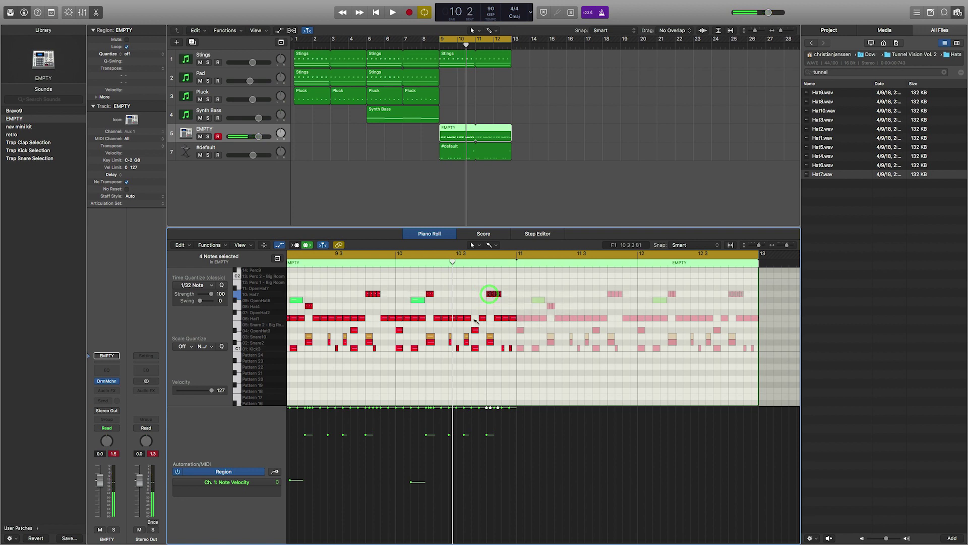
Fill the Hat1 gap before bar 10 beat 4 and clear the Hat1 notes beneath the Hat7 roll on beat 4 during playback
left_click(473, 318)
key("space")
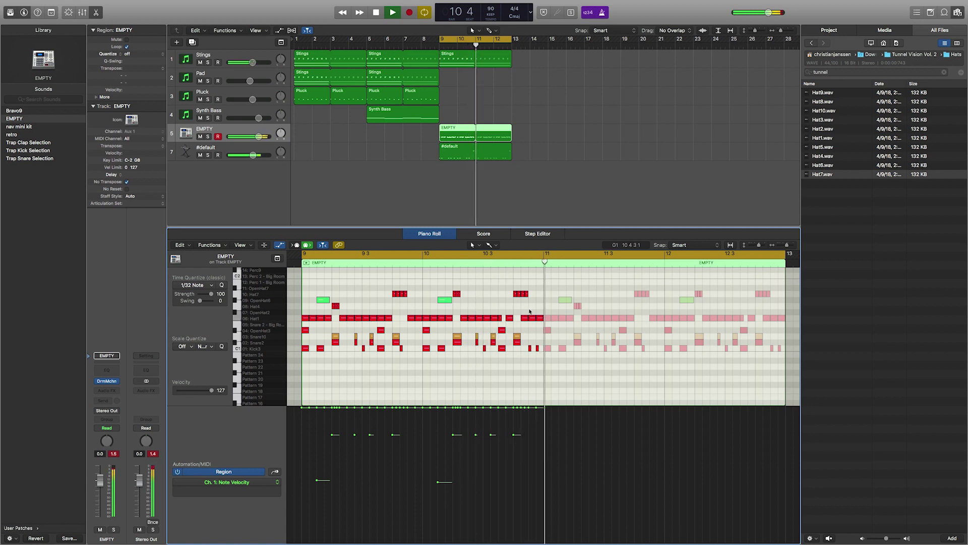
left_click(524, 318)
left_click_drag(525, 317, 533, 318)
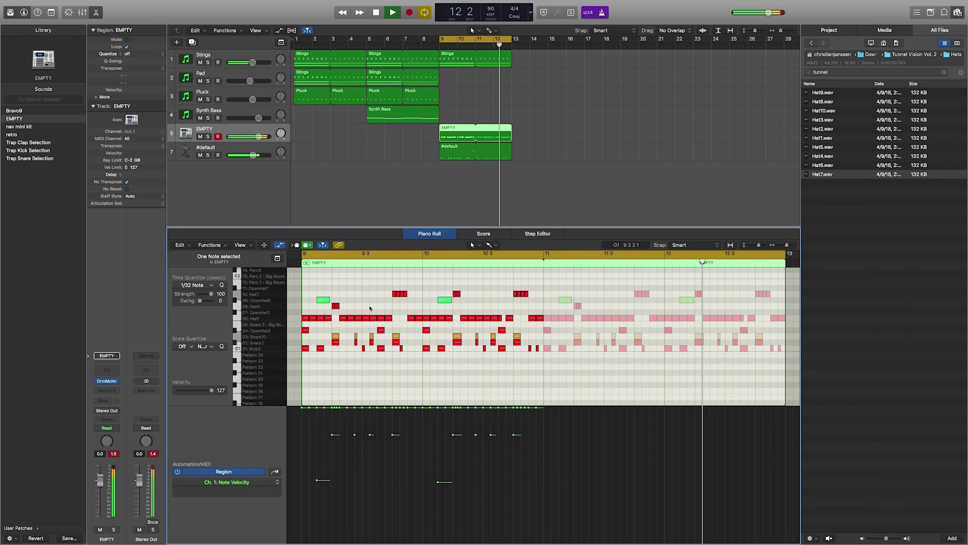
Move the three-note Hat4 roll to the last sixteenth of bar 9 beat 2, delete the Hat1 note beneath it and audition
left_click(335, 306)
key("space")
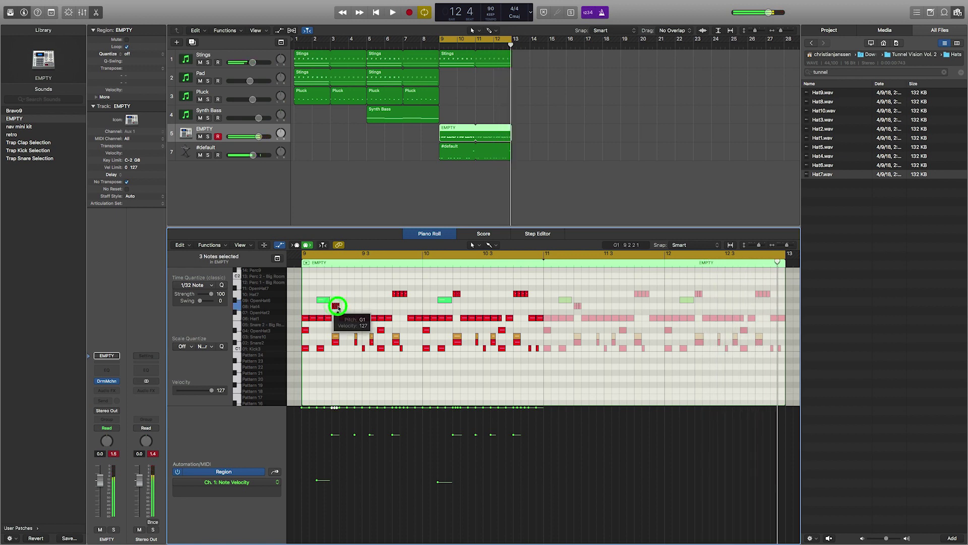
left_click_drag(338, 307, 360, 308)
key("space")
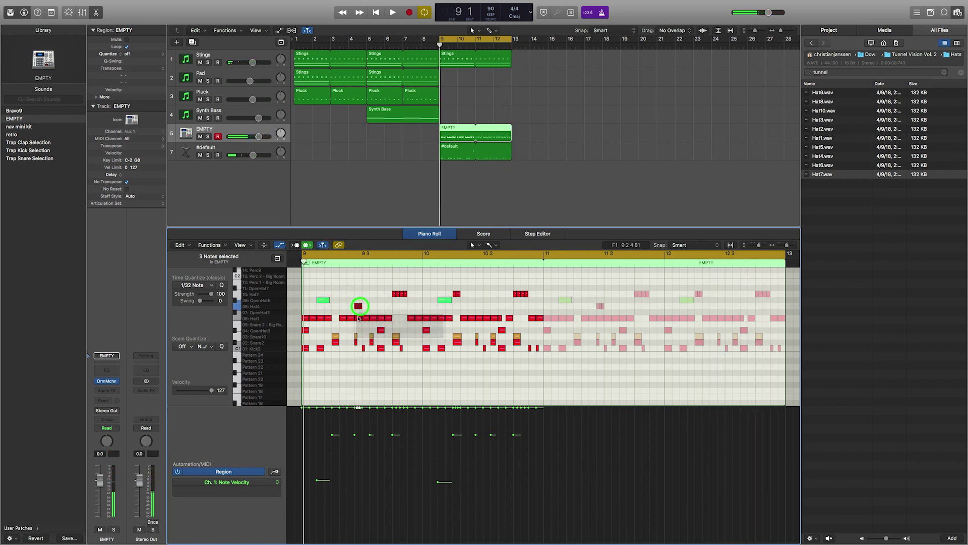
left_click(360, 319)
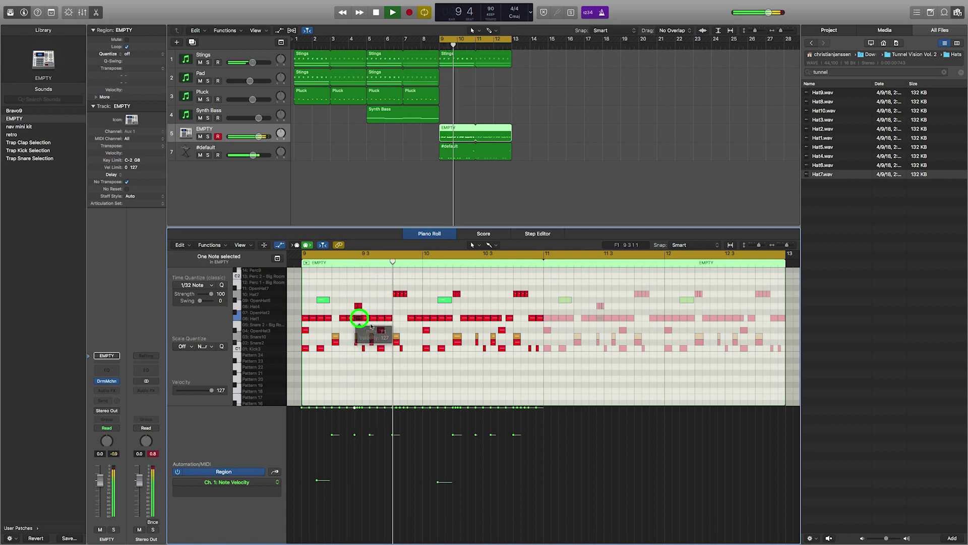
key("Delete")
key("space")
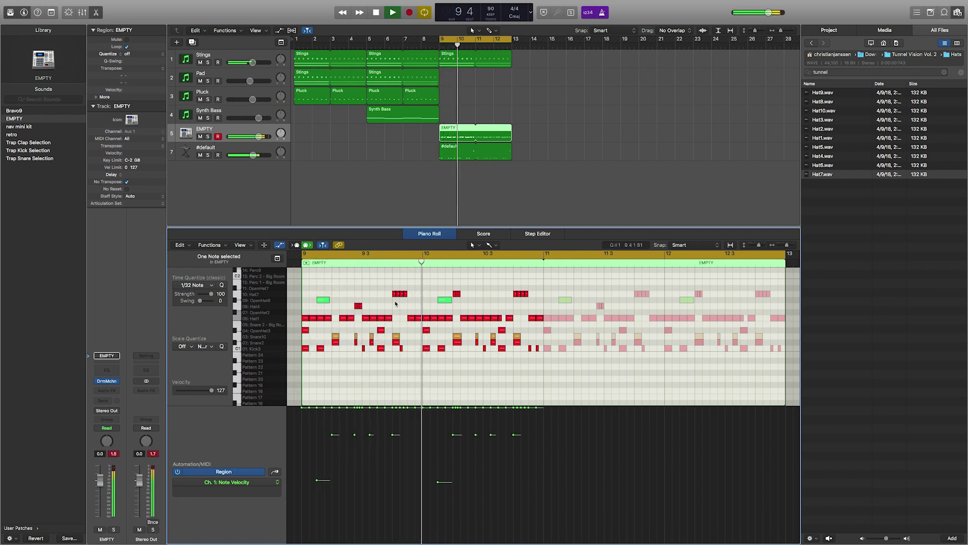
Shift bar 9's Hat7 roll to the second half of beat 4, rearrange the Hat1 notes around it and audition
key("space")
left_click_drag(407, 294, 402, 318)
key("space")
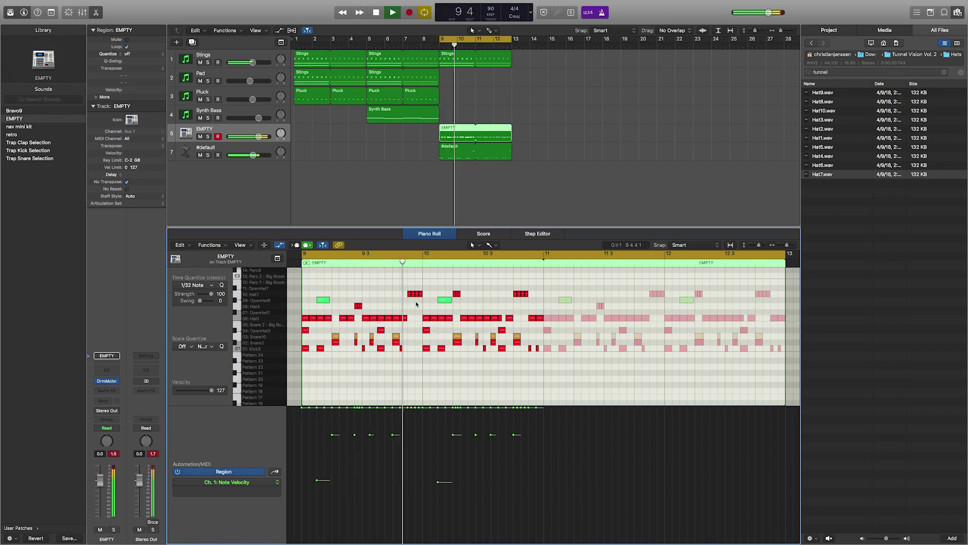
Replace bar 9's Hat7 roll with a shorter 1/64 Triplet (1/96) roll on the last sixteenth of beat 4 and audition it
key("space")
left_click(399, 289)
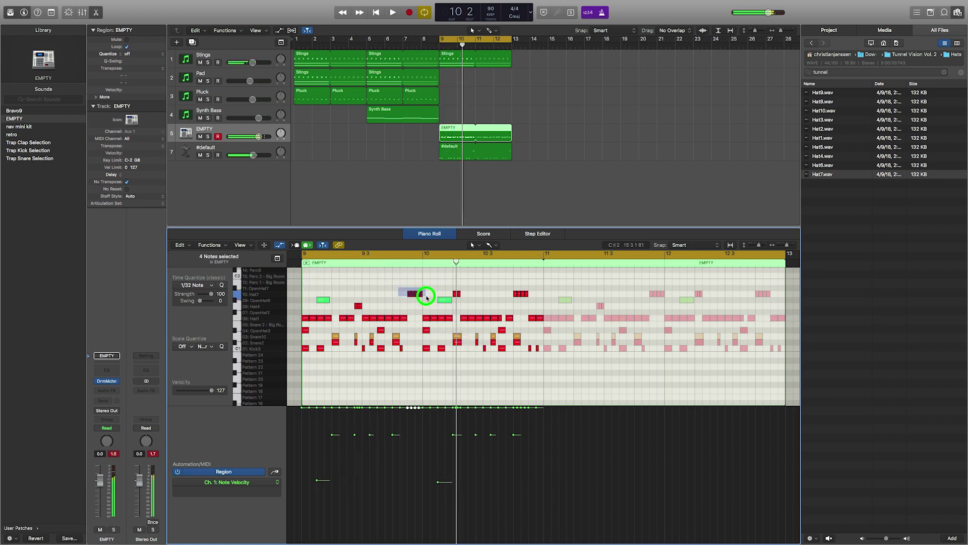
scroll(426, 295, "right", 2)
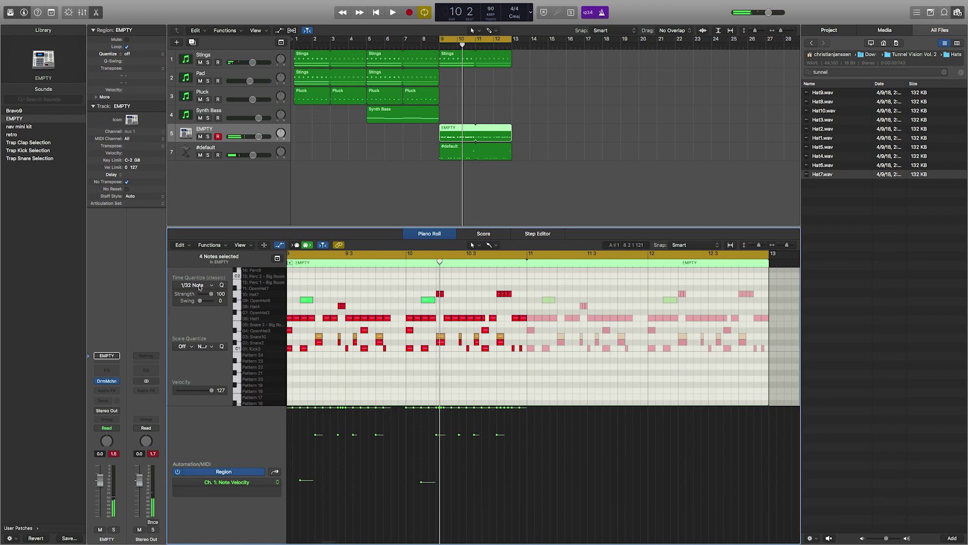
left_click_drag(197, 285, 202, 382)
left_click(203, 390)
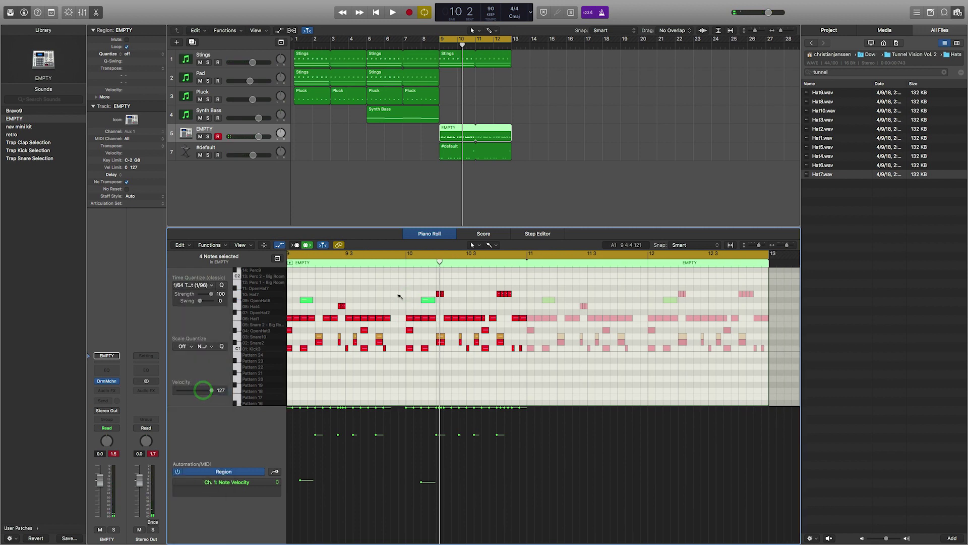
left_click_drag(399, 294, 411, 319)
key("space")
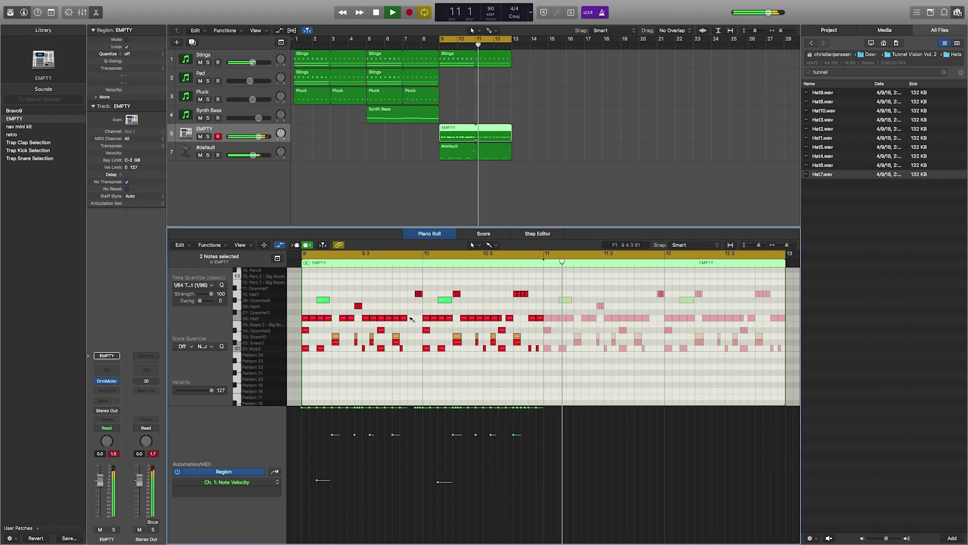
Add a Hat1 note in the gap before bar 9's beat 4 Hat7 roll and lengthen it to meet the roll
left_click(407, 318)
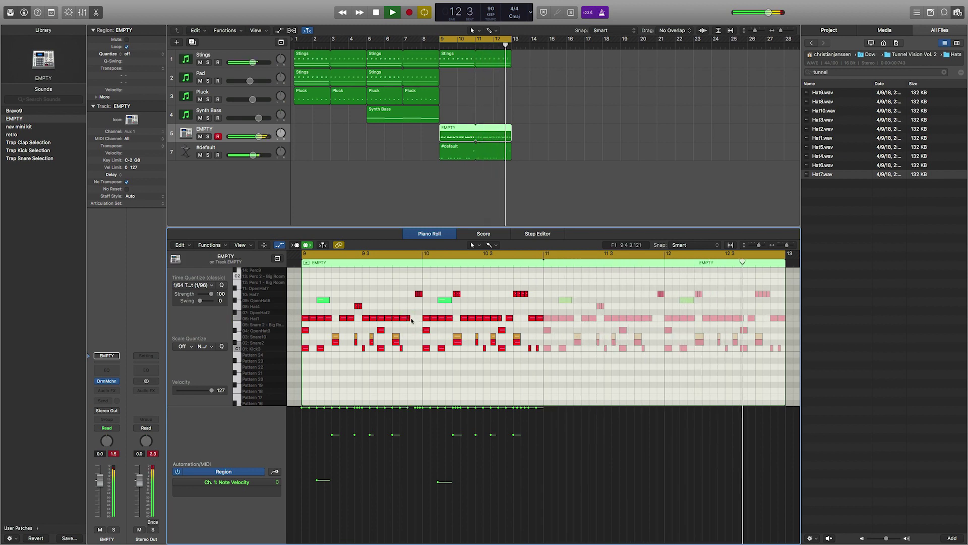
left_click_drag(410, 319, 426, 322)
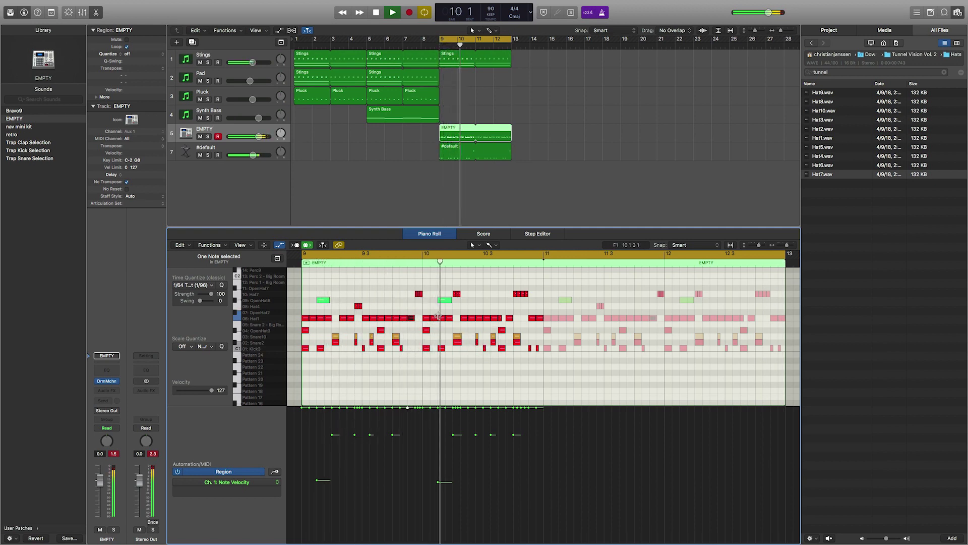
Move the three-note Hat7 roll in bar 10 beat 2 onto the Hat1 row at the beat's last sixteenth and audition it
left_click(457, 294)
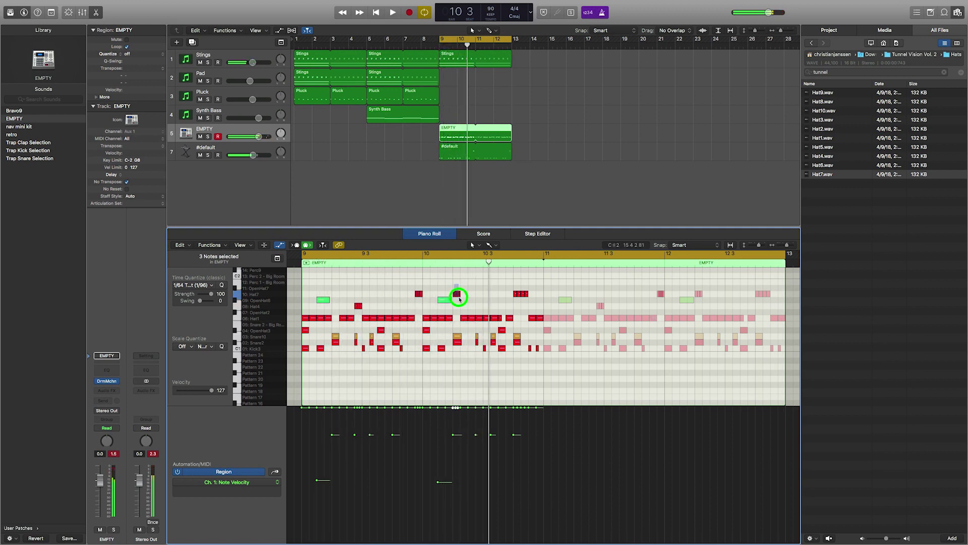
left_click_drag(459, 297, 479, 317)
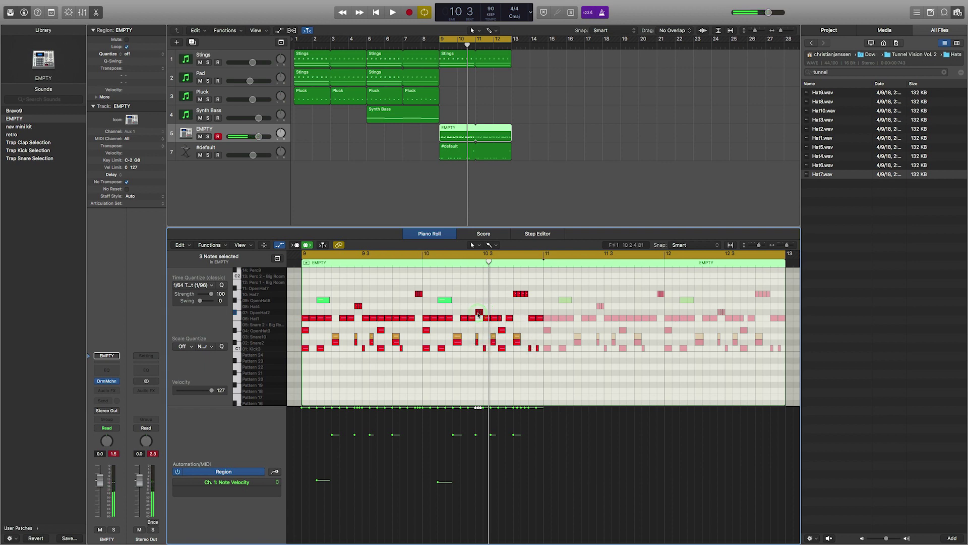
left_click_drag(478, 315, 478, 318)
key("space")
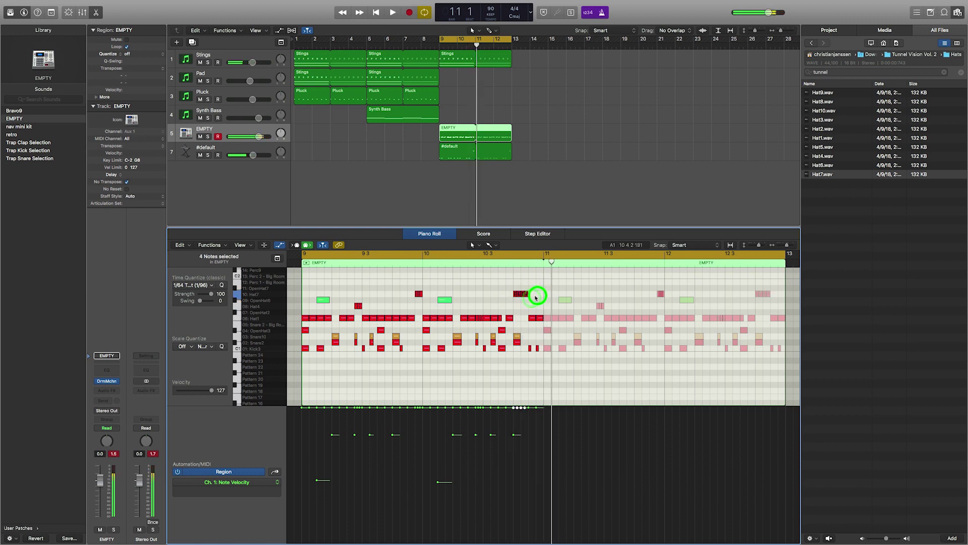
Shift bar 10's four-note Hat7 roll to the second half of beat 4, move the Hat1 notes to the first half and audition
left_click_drag(537, 297, 525, 318)
left_click(540, 317)
left_click(497, 302)
key("space")
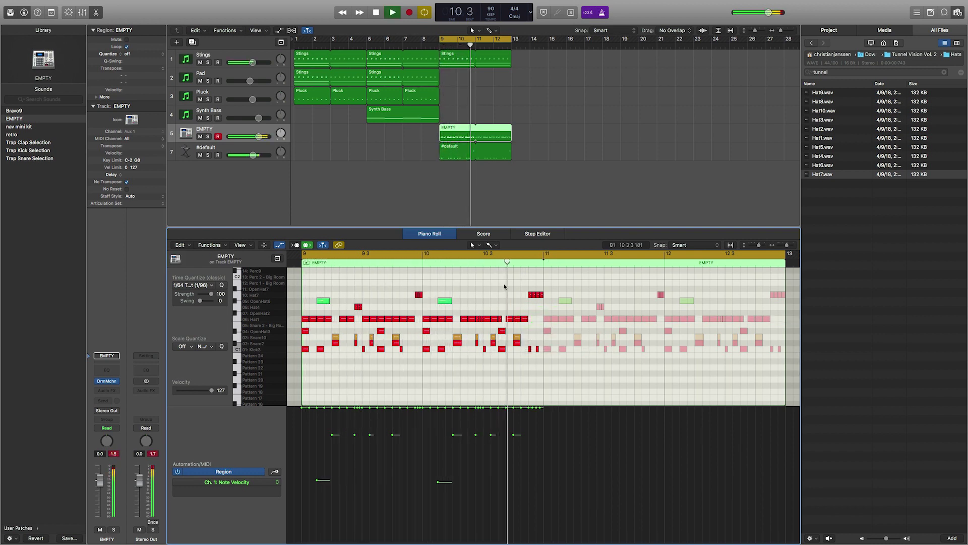
Trim bar 10's Hat7 roll to the last sixteenth of beat 4 and fill the freed gap with a lengthened Hat1 note
left_click_drag(522, 285, 543, 299)
left_click(532, 297)
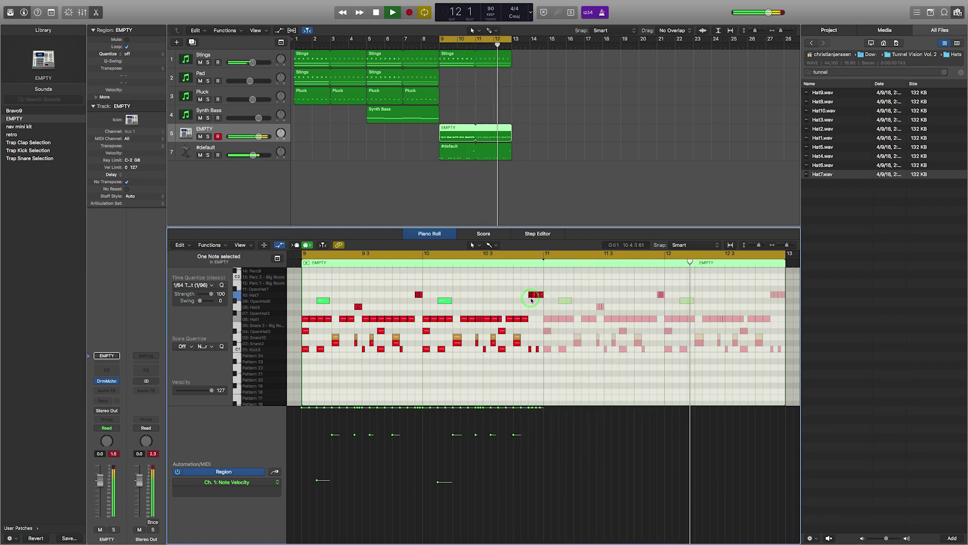
left_click(534, 295)
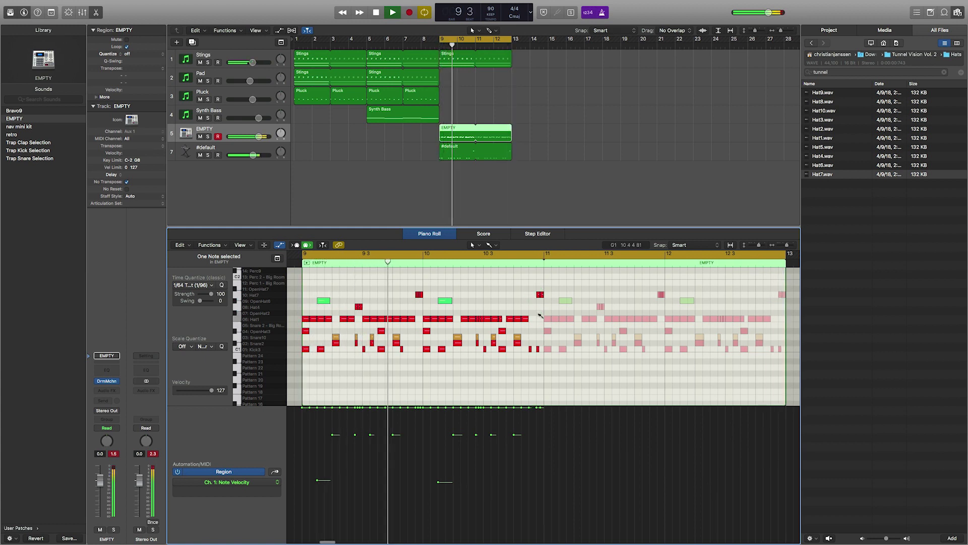
left_click(530, 320)
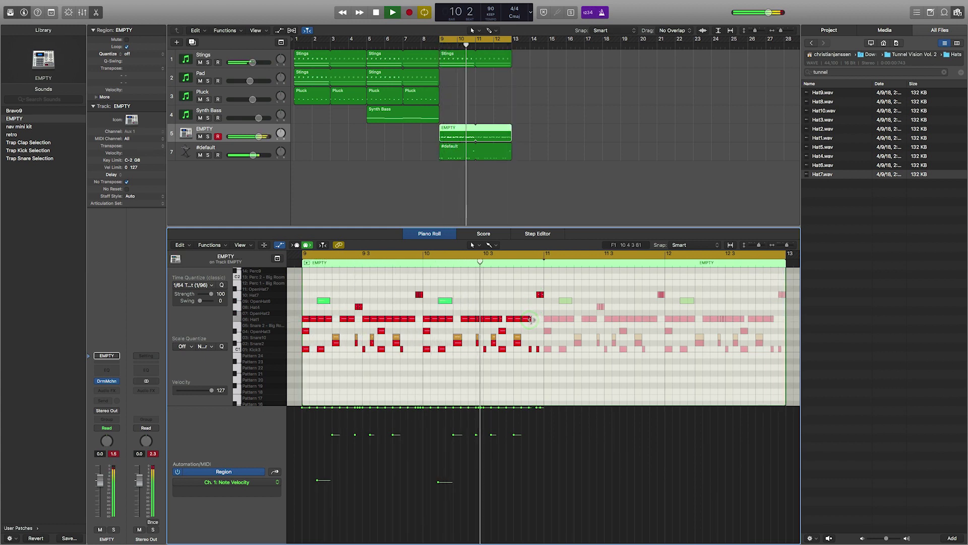
left_click_drag(530, 319, 537, 319)
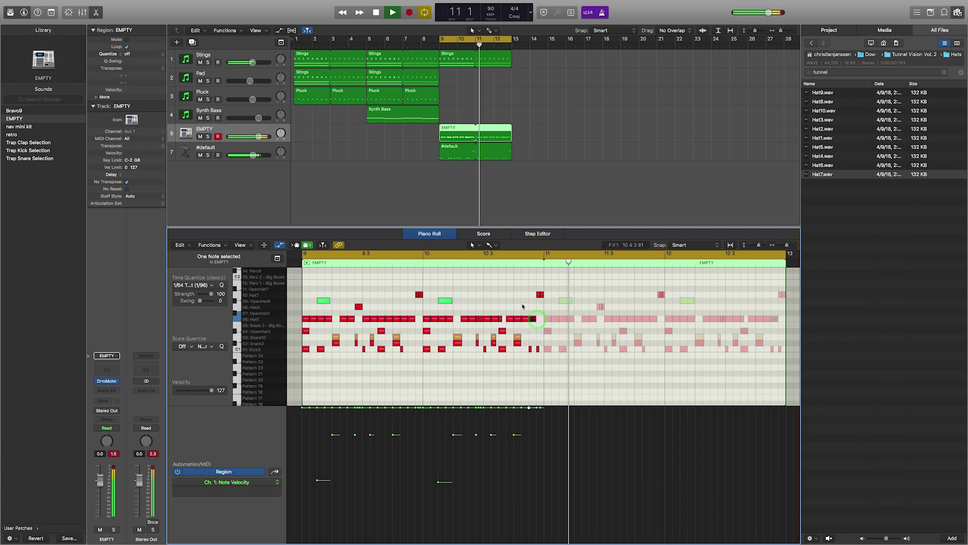
left_click(524, 307)
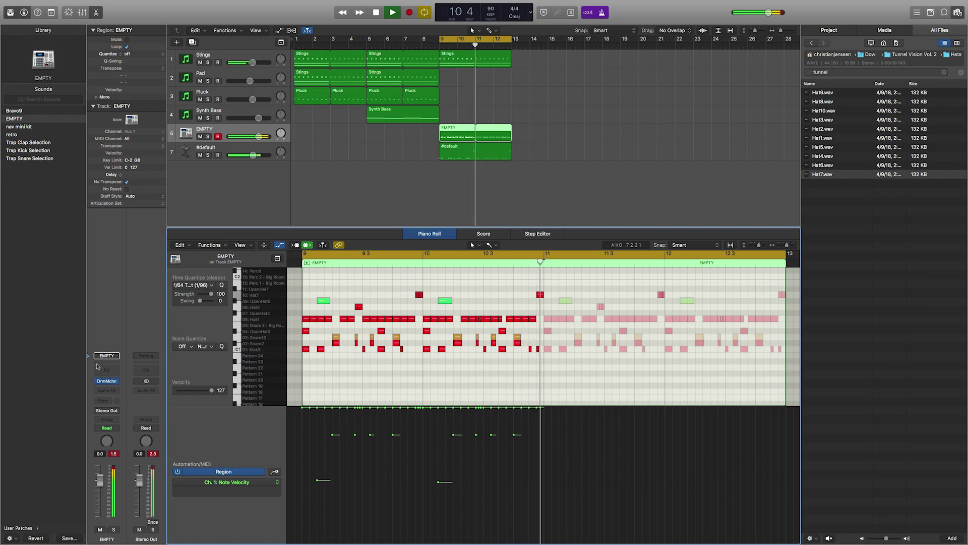
Set the OpenHat3 pad's volume to about -13.7 dB in Drum Machine Designer and reset the Stereo Out peak reading
left_click(107, 380)
left_click(734, 211)
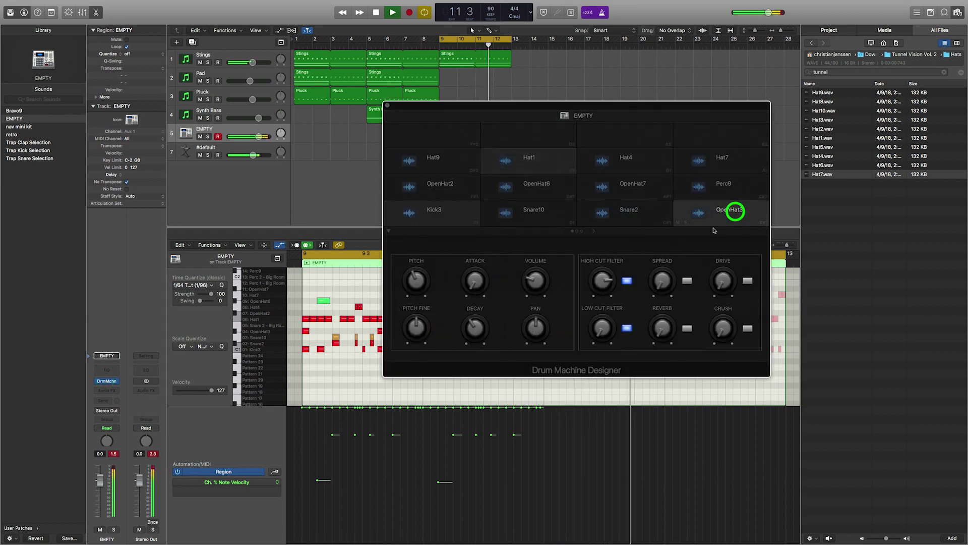
left_click_drag(534, 280, 537, 281)
left_click(387, 107)
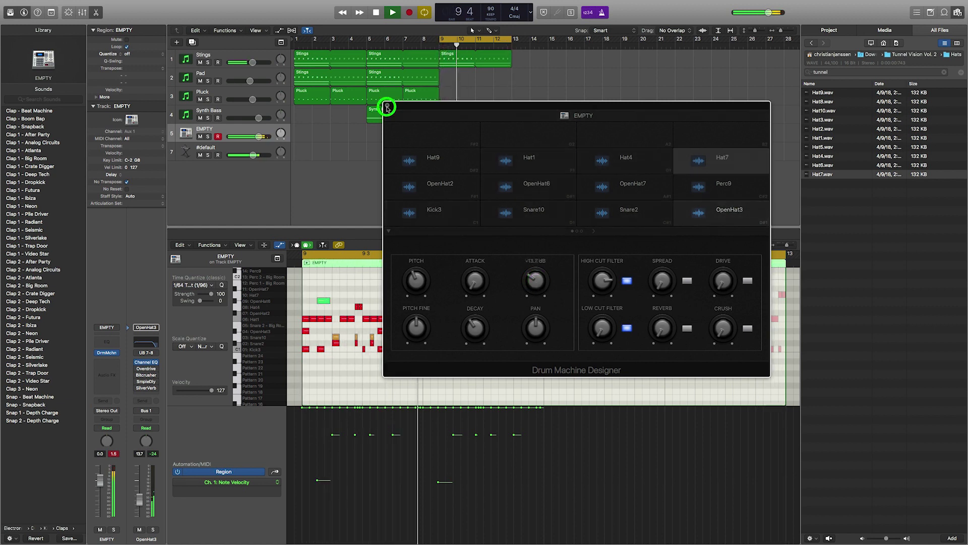
left_click(439, 280)
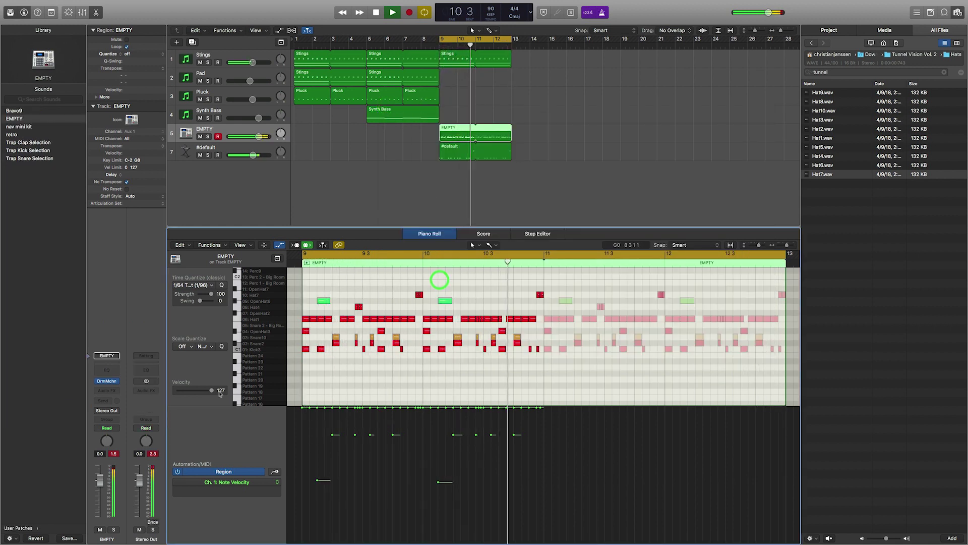
left_click(152, 453)
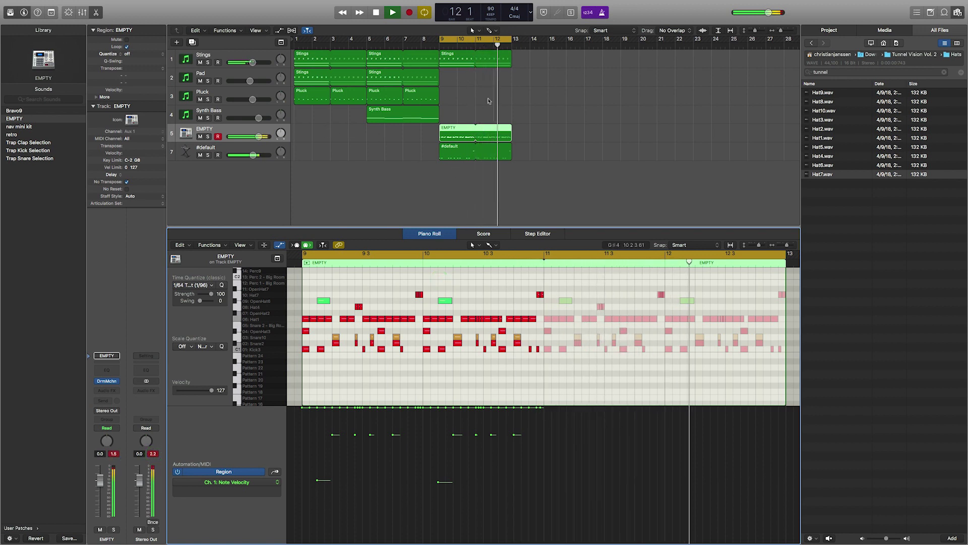
Extend the looped Stings, EMPTY and #default regions that start at bar 9 to bar 17
left_click(461, 39)
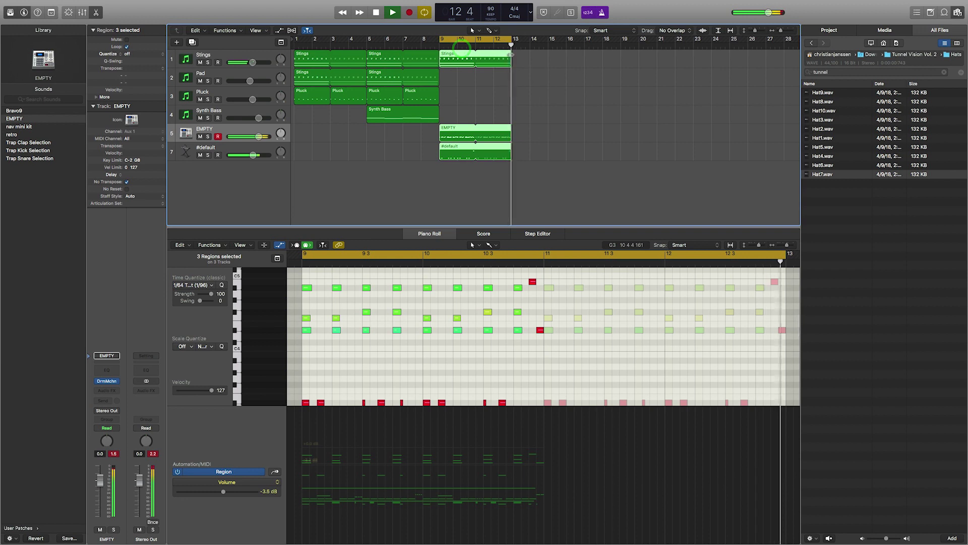
left_click_drag(510, 52, 583, 59)
Extend the cycle range to bar 17 and copy the Pad and Pluck regions to bar 13, keeping only the Pad copy
left_click_drag(461, 95, 523, 74)
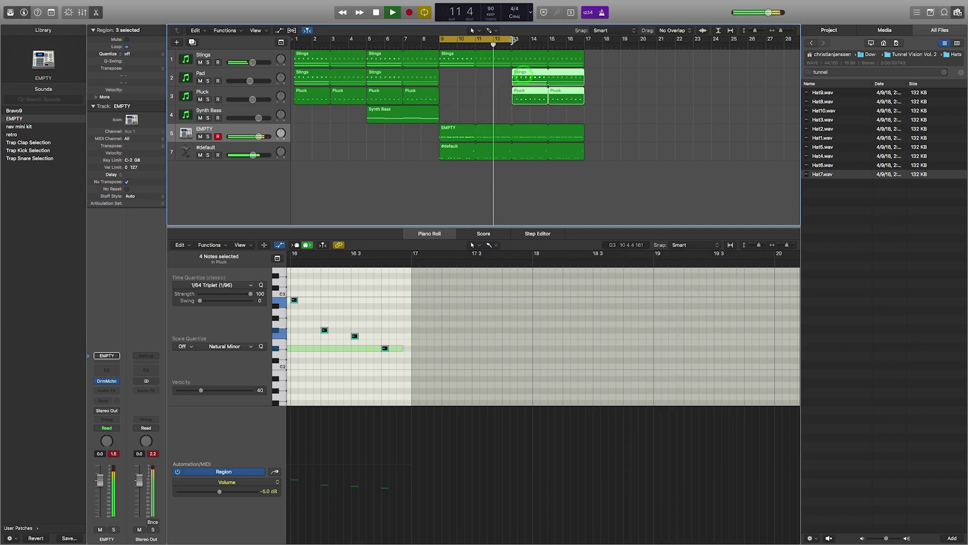
left_click_drag(513, 39, 585, 41)
left_click(610, 75)
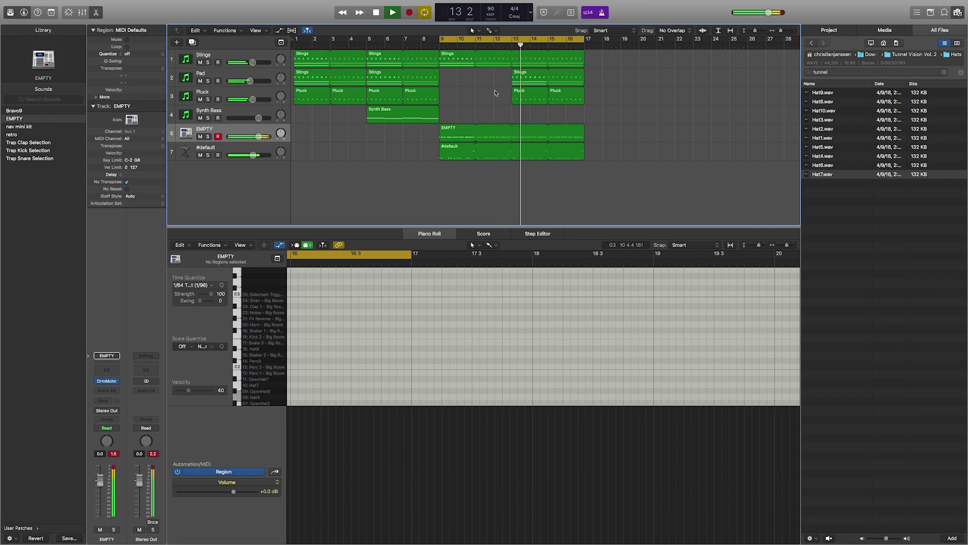
left_click(566, 101)
key("Delete")
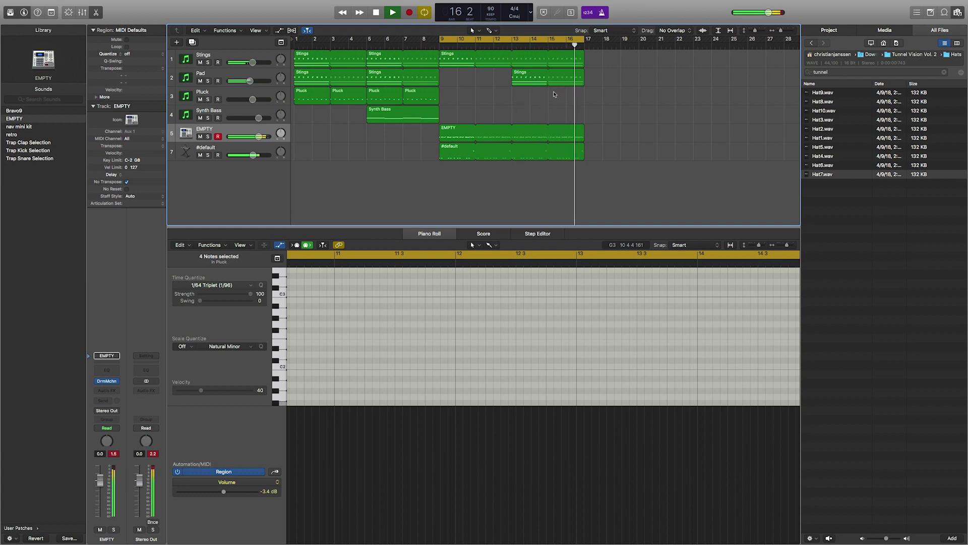
Copy the Stings, Pad, Pluck and Synth Bass regions of bars 5–8 to bar 17
left_click_drag(403, 79, 597, 57)
left_click_drag(596, 57, 596, 57)
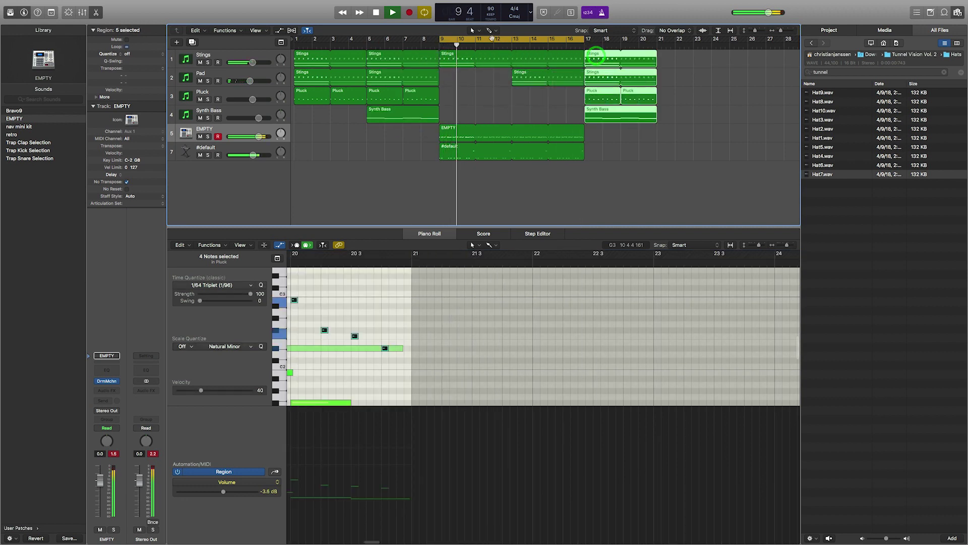
key("super+Left")
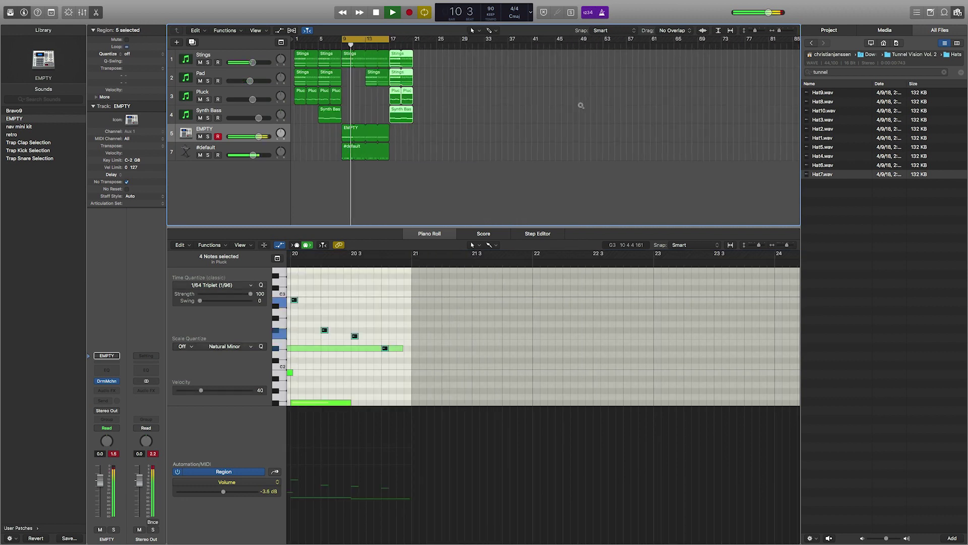
Switch the control bar's display to the Custom layout and turn off cycle mode
left_click(531, 14)
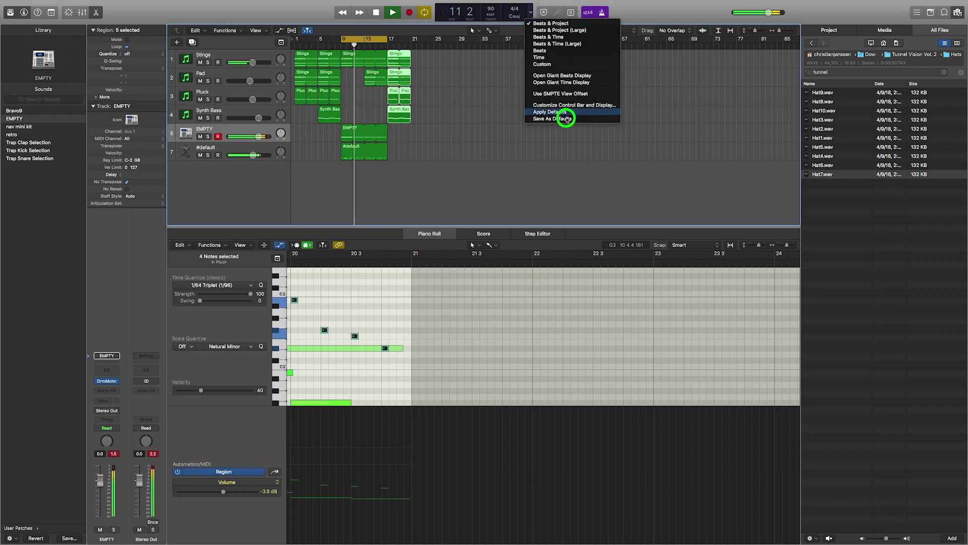
left_click(559, 66)
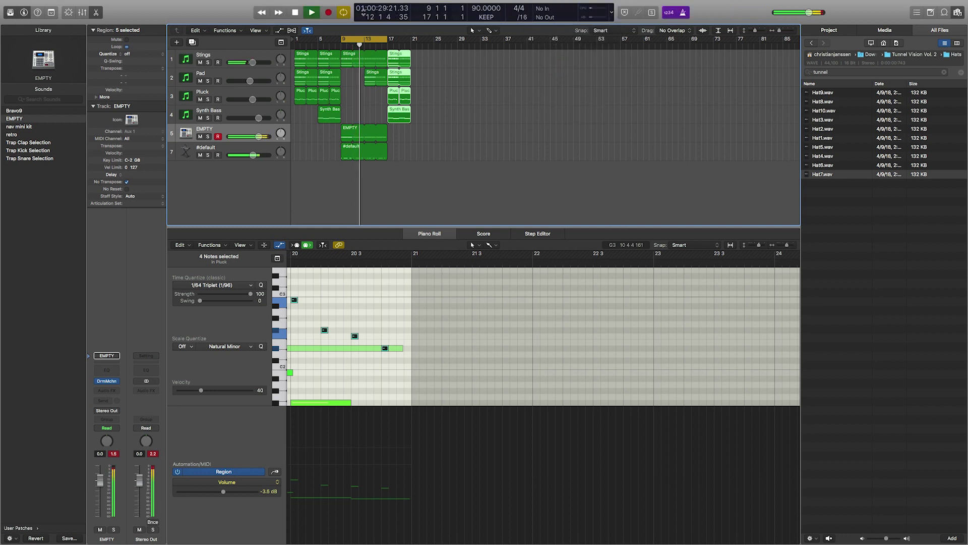
left_click(433, 125)
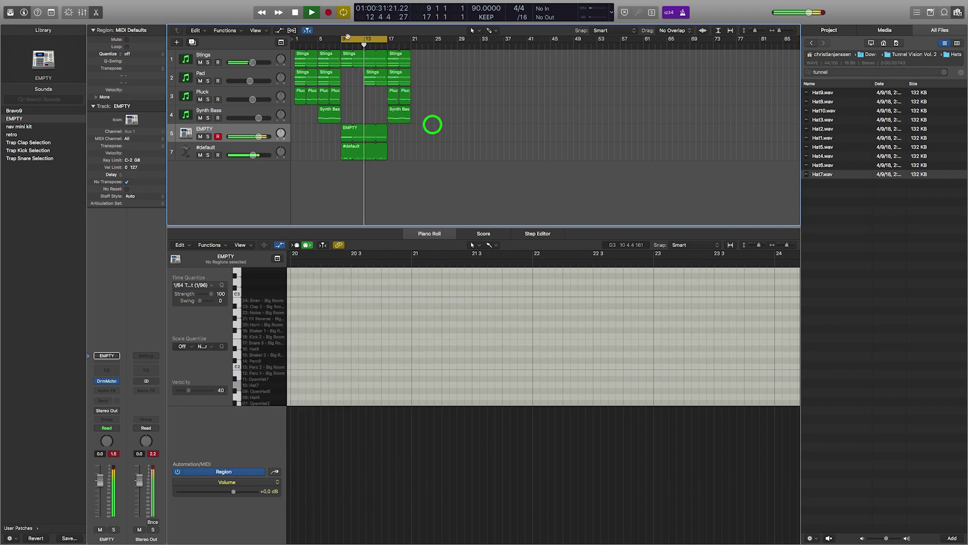
left_click(351, 40)
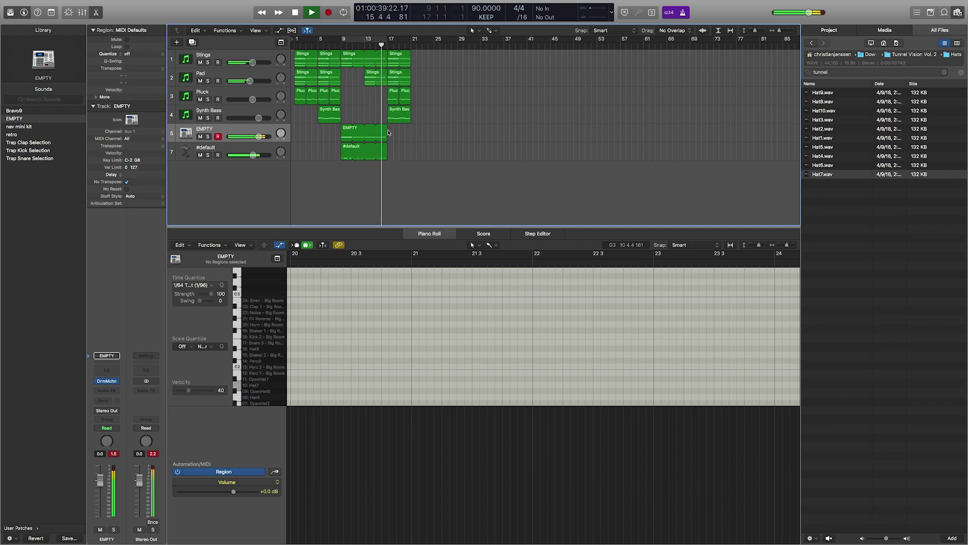
Extend the EMPTY drum loop to bar 21 and set the cycle range to bars 9–21
left_click_drag(389, 133, 411, 128)
left_click(436, 124)
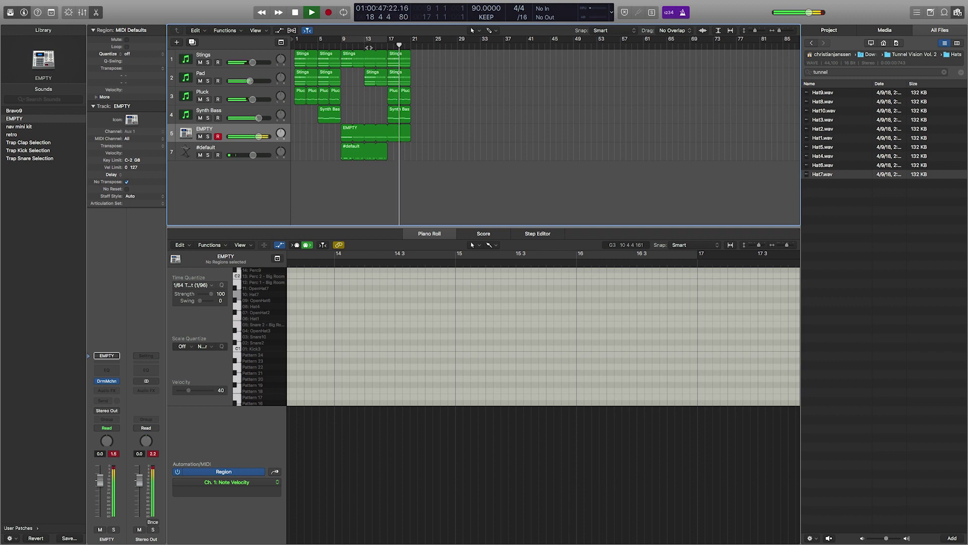
left_click_drag(368, 40, 410, 41)
left_click(437, 89)
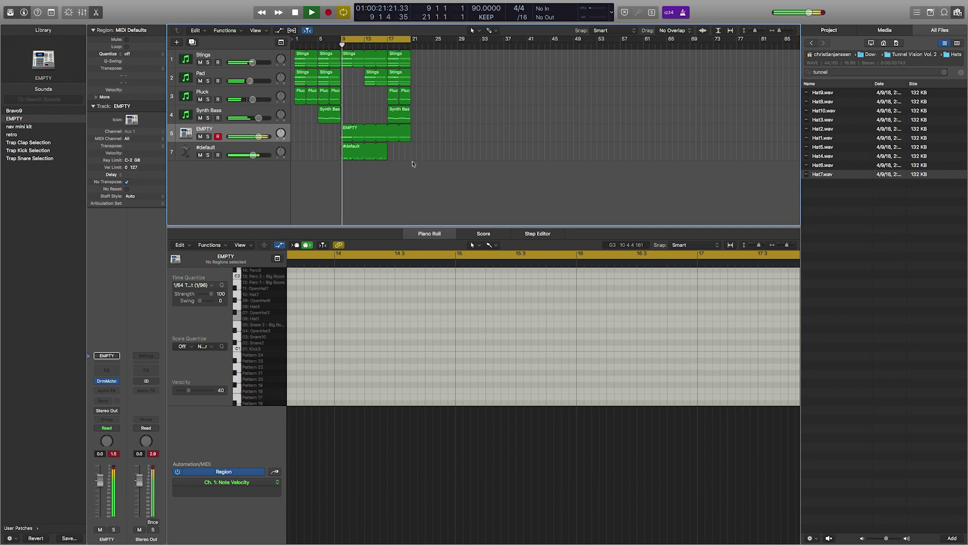
Copy all regions of the bars 9–21 section to bar 21 and turn off cycle mode
left_click_drag(408, 140, 416, 56)
left_click(383, 38)
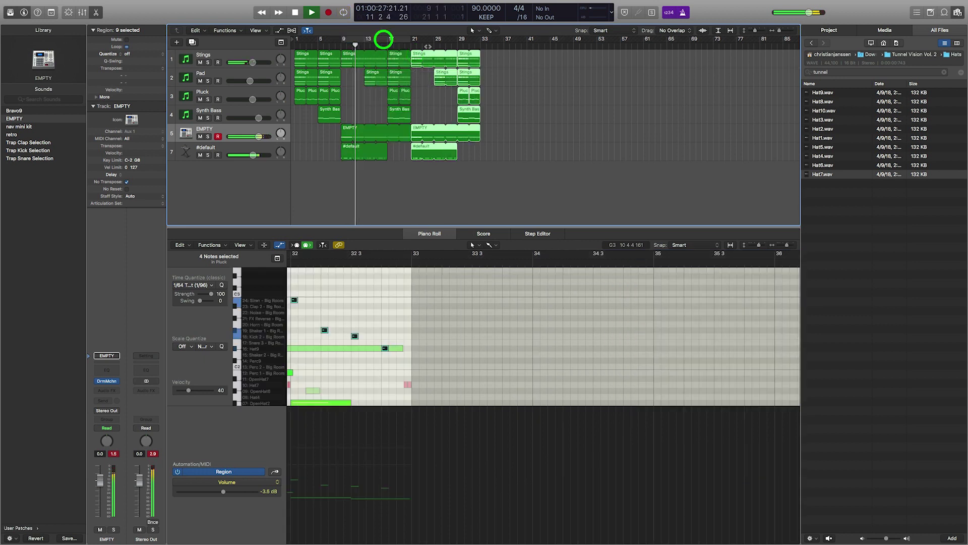
Raise the Stings track's volume to +2.4 dB during playback, clear the region selection and stop playback
left_click(249, 54)
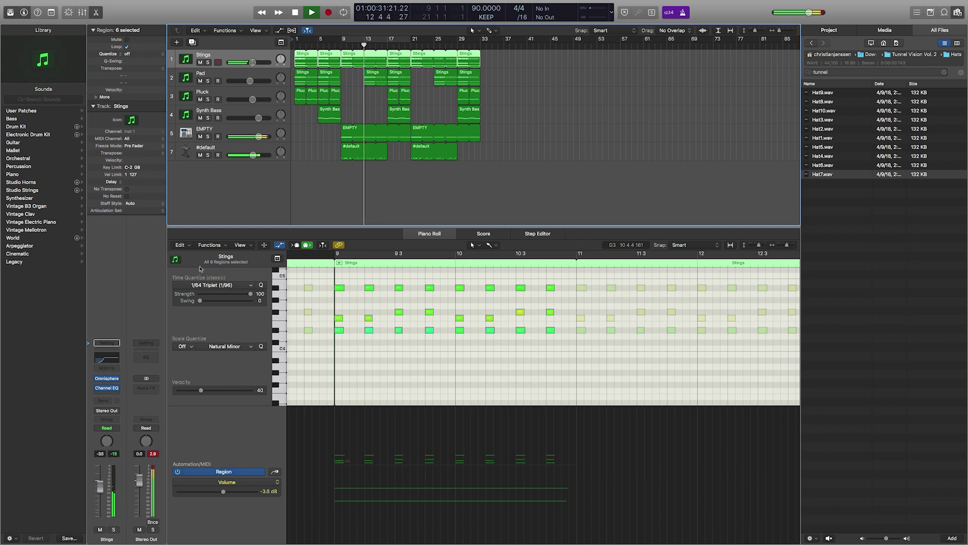
mouse_move(257, 65)
left_mouse_down()
mouse_move(276, 63)
mouse_move(267, 66)
left_mouse_up()
left_click(263, 65, "alt")
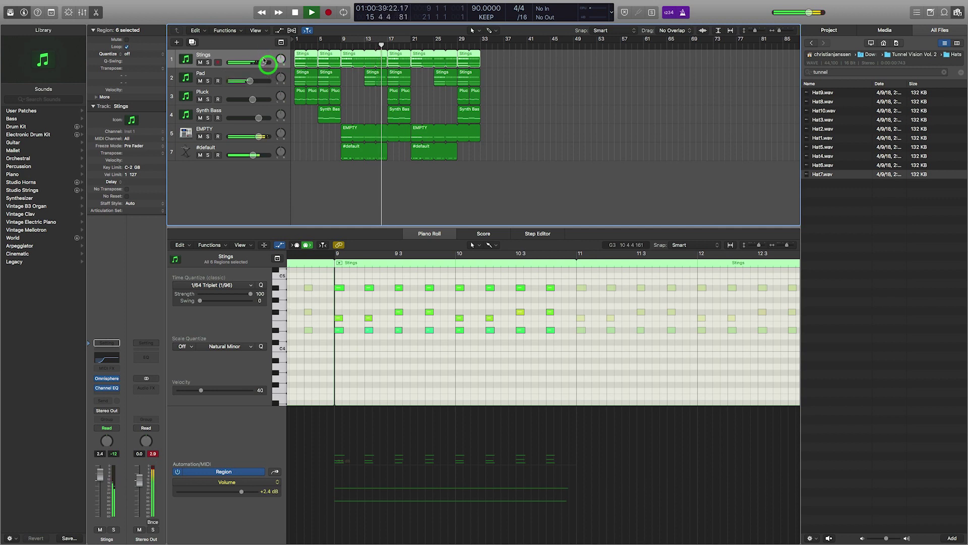
left_click(366, 108)
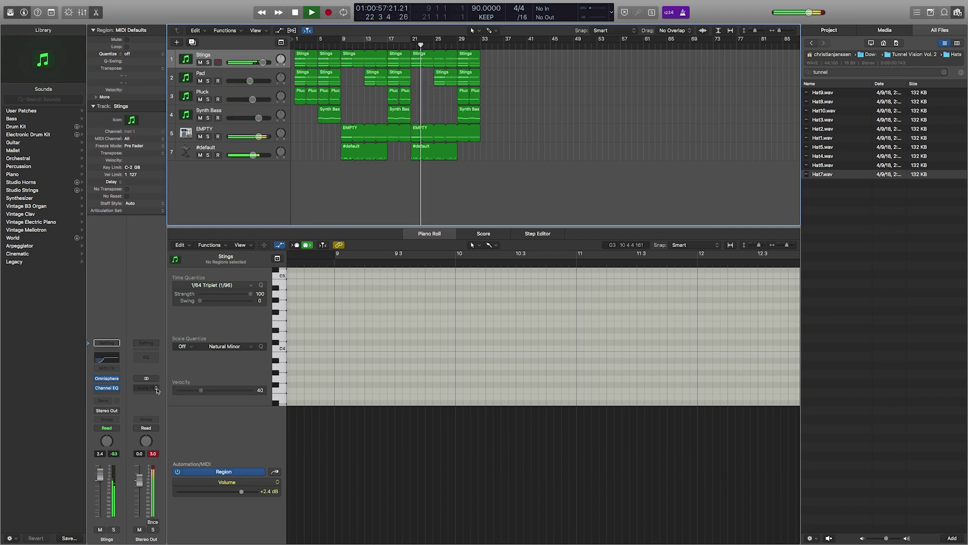
key("space")
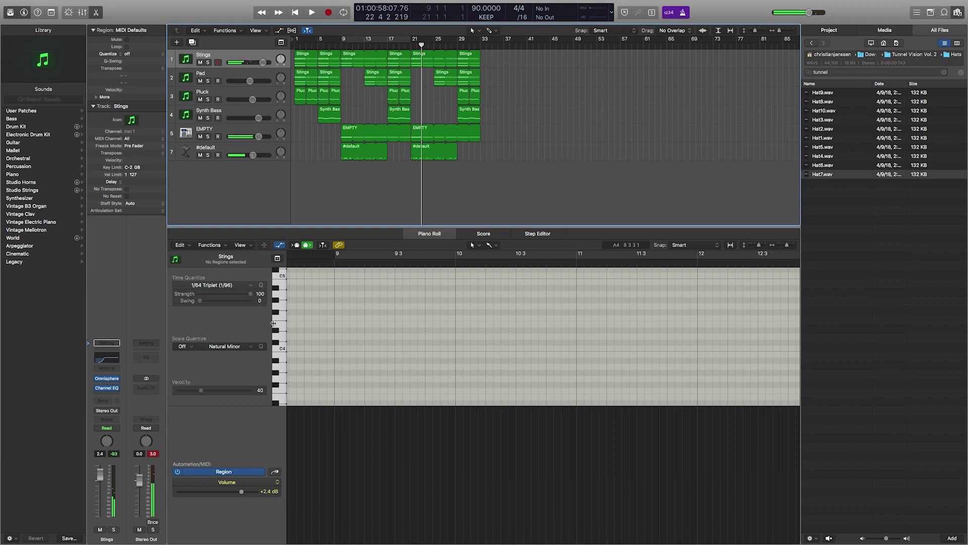
Enable cycle mode and shorten the cycle range to bars 9–17
left_click(347, 38)
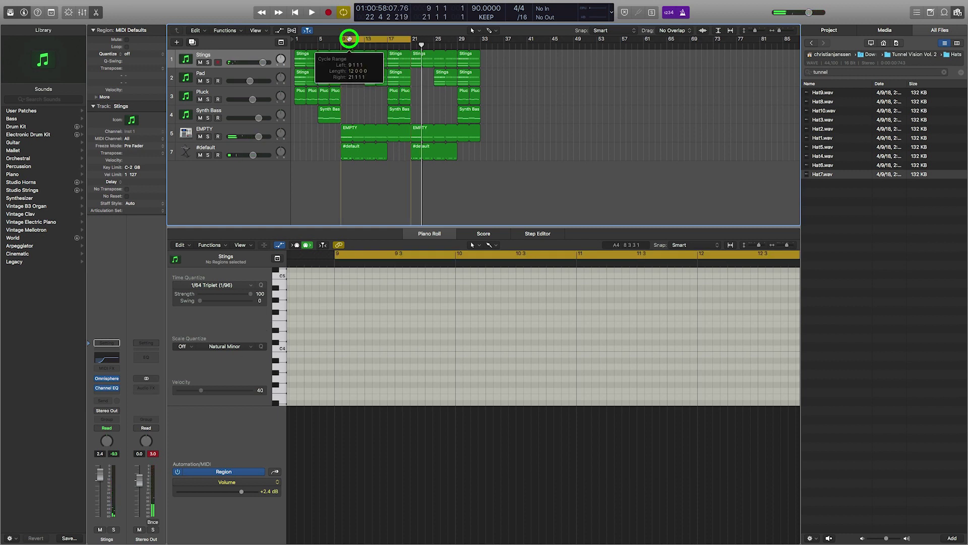
left_click_drag(409, 39, 387, 39)
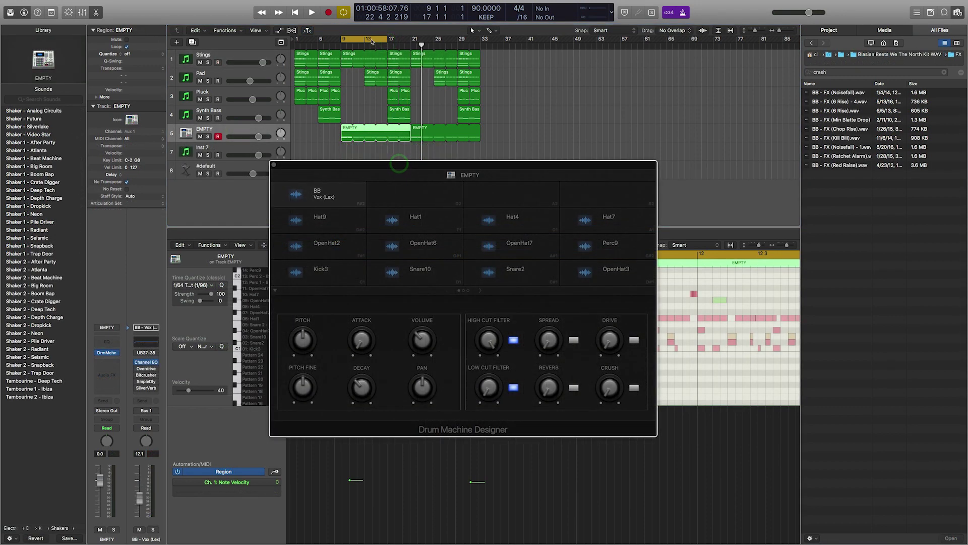
scroll(332, 150, "right", 2)
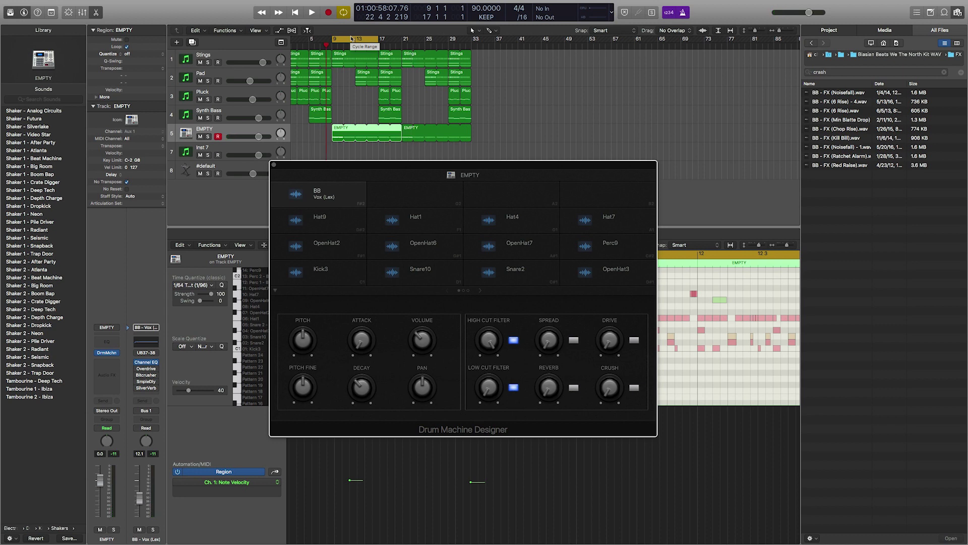
Record BB - Vox (Lex) hits into the EMPTY drum region from bar 9 and close the Drum Machine Designer window
key("r")
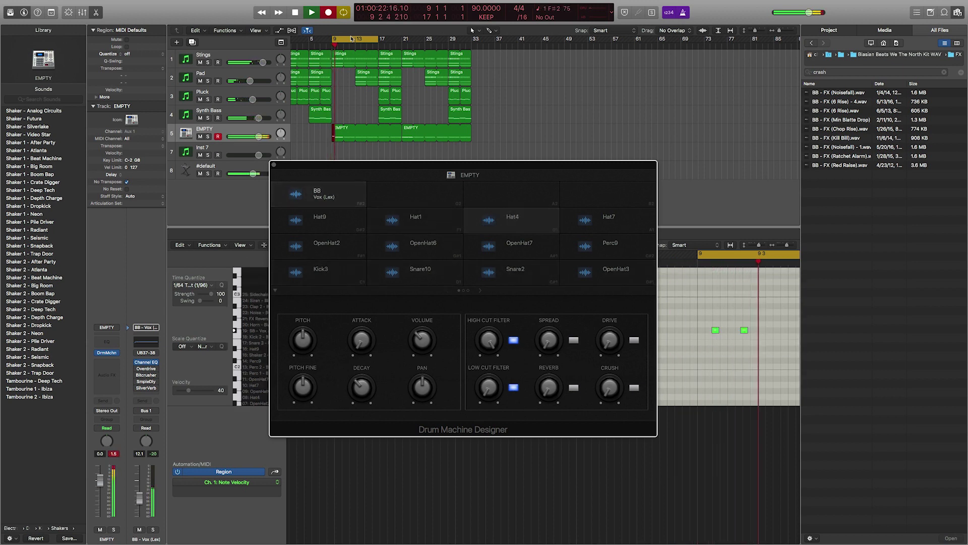
key("space")
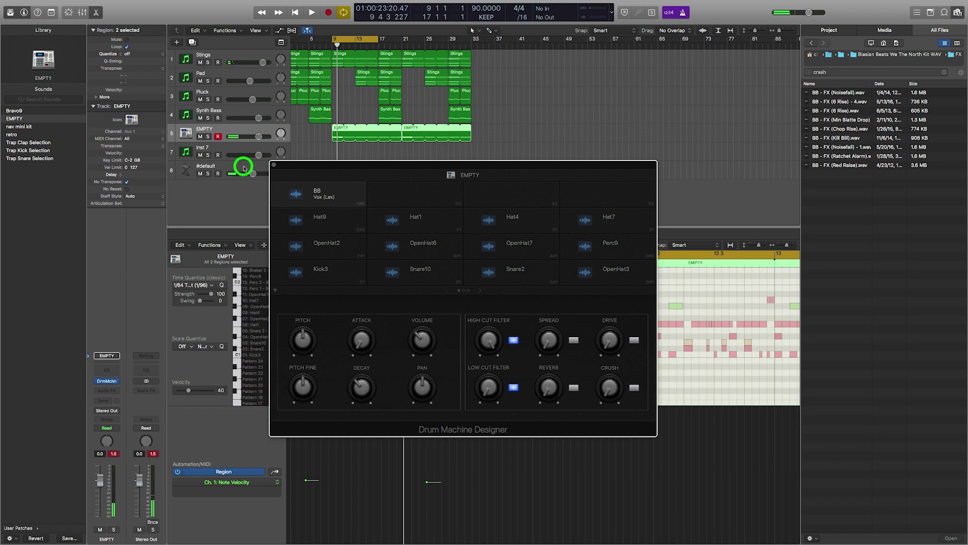
left_click(333, 133)
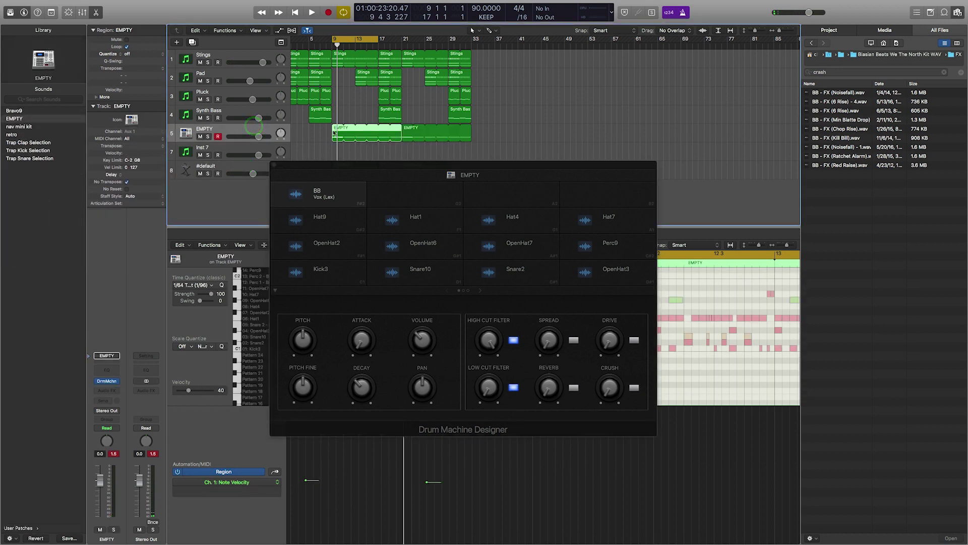
key("r")
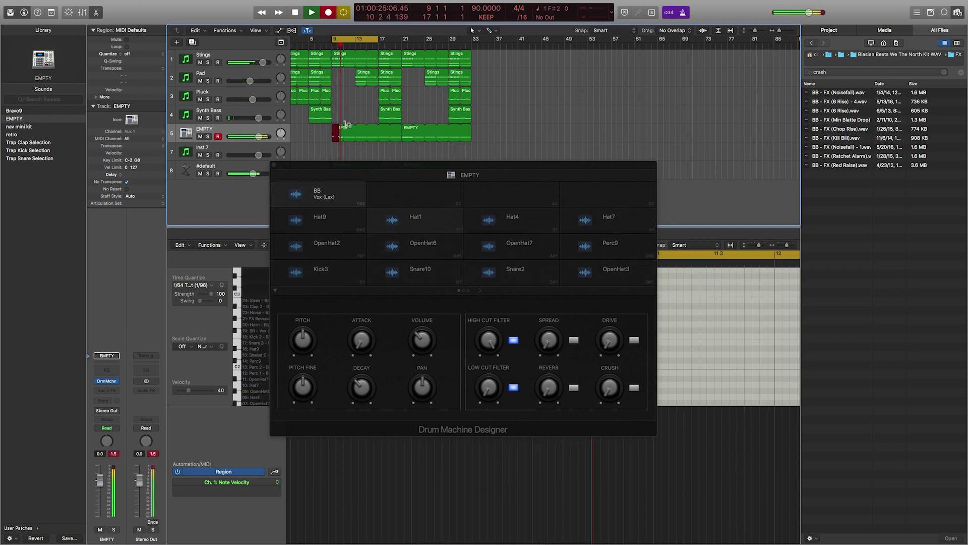
key("space")
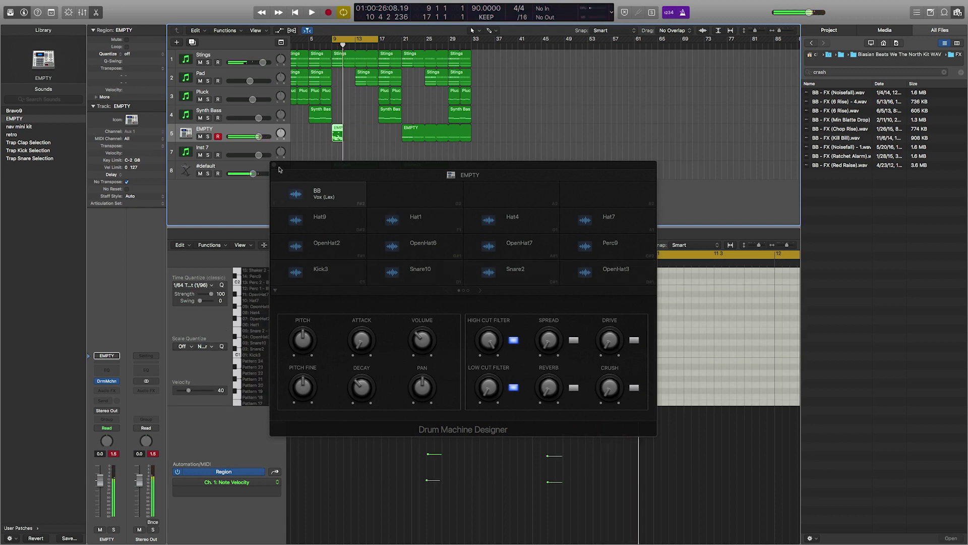
left_click(274, 165)
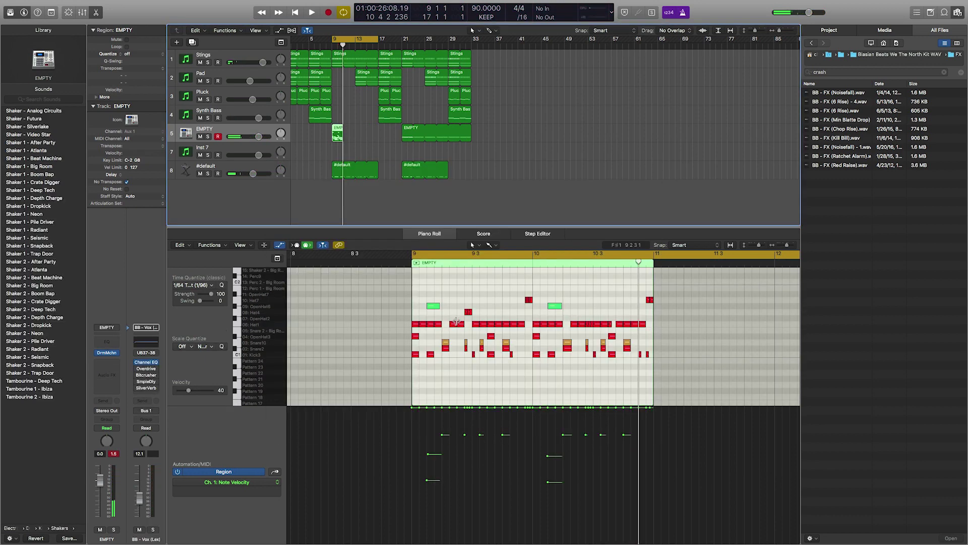
Move the two upper open-hat notes in bars 9 and 10 of the EMPTY region two beats later
scroll(457, 321, "up", 3)
left_click_drag(429, 270, 571, 303)
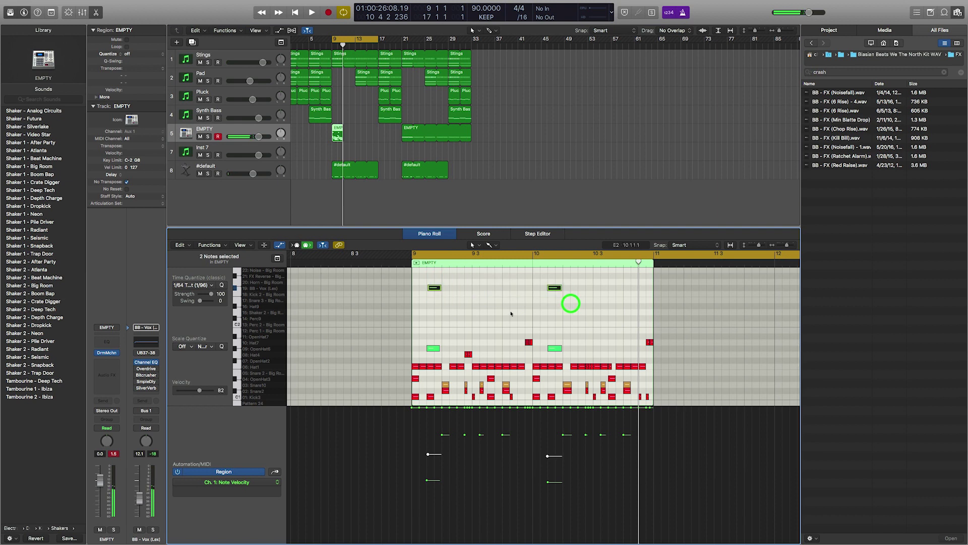
left_click_drag(422, 339, 496, 350)
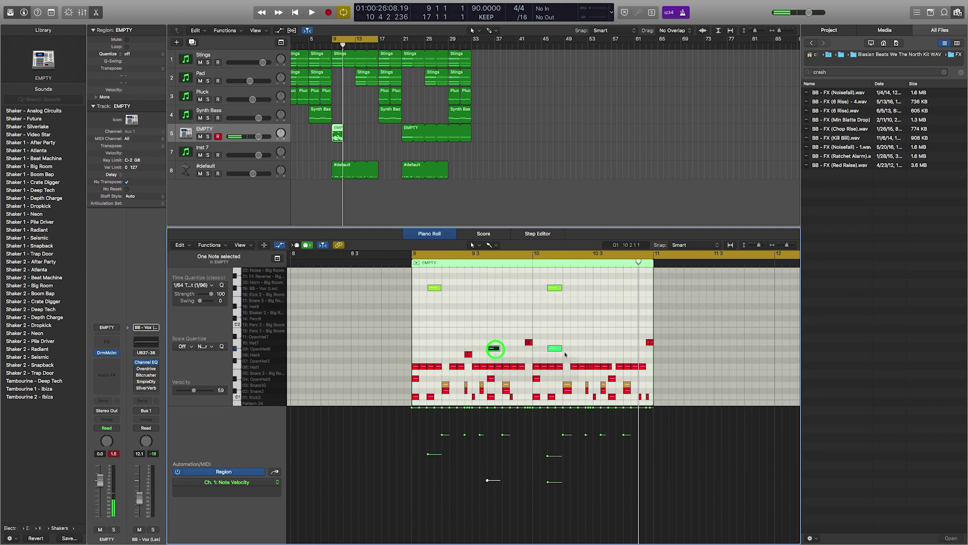
left_click_drag(555, 348, 616, 348)
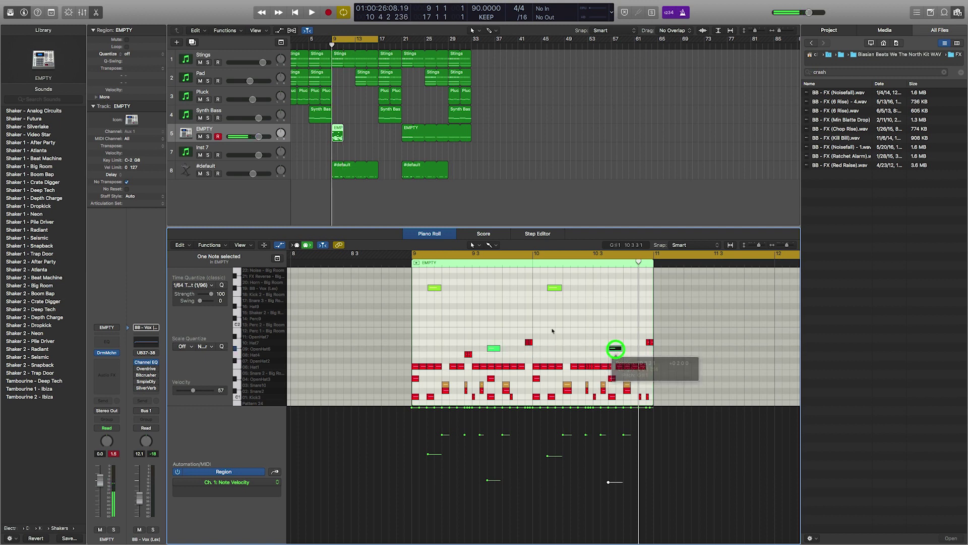
Play back the edited drum pattern to check the placement of the vox and open-hat notes
key("space")
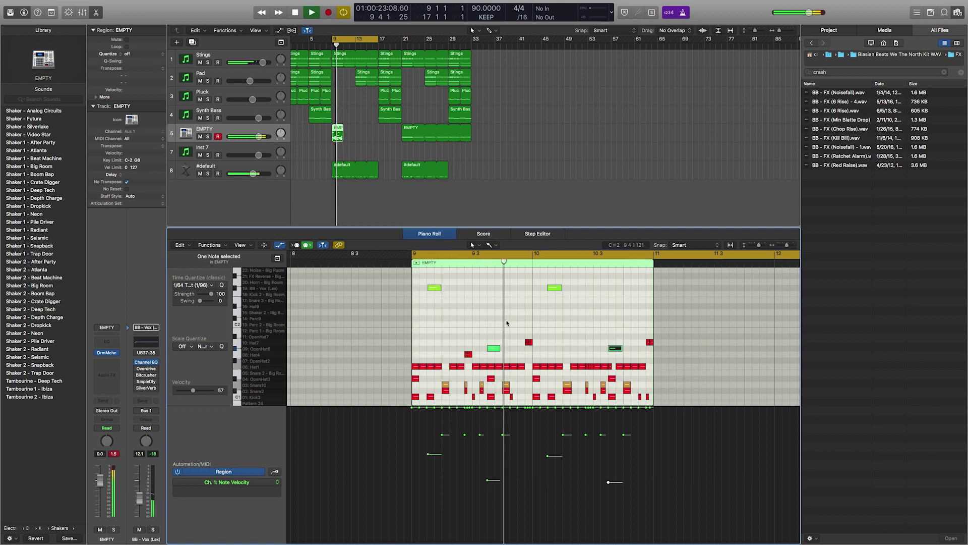
left_click_drag(418, 278, 574, 300)
key("space")
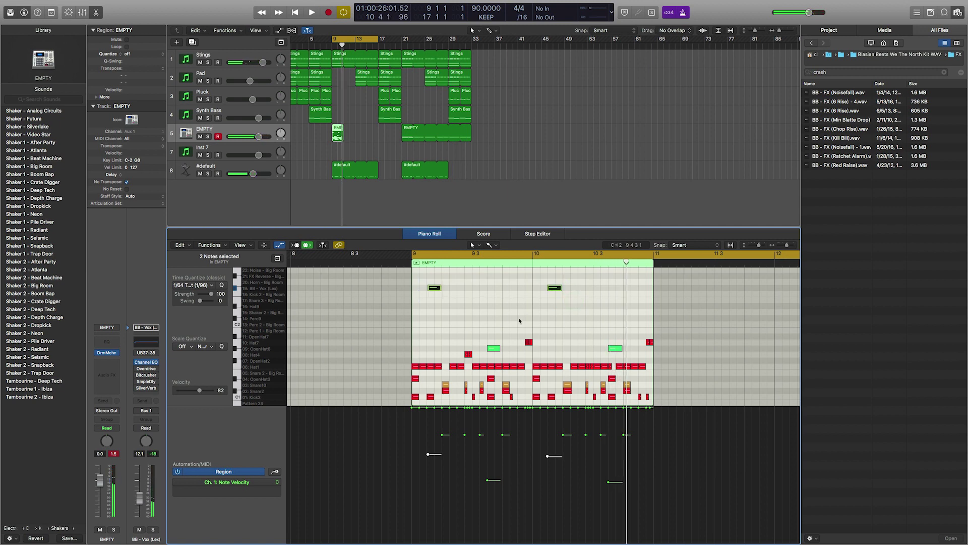
left_click_drag(471, 324, 501, 346)
key("space")
left_click(498, 313)
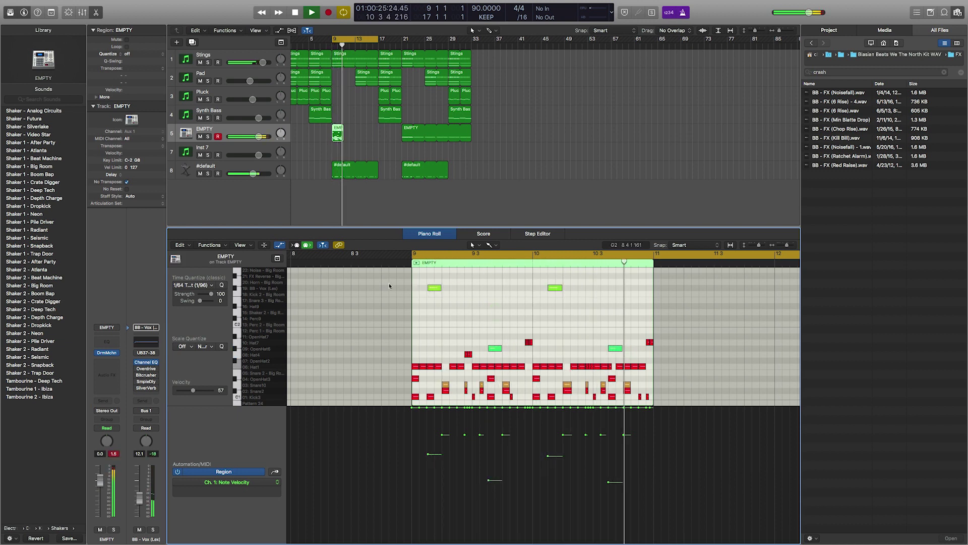
key("space")
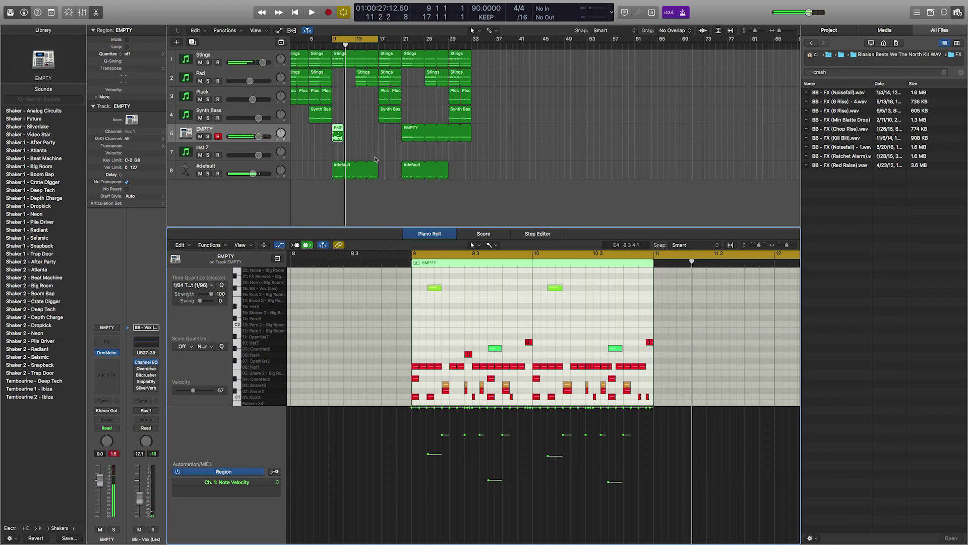
Extend the loop of the new two-bar EMPTY region to bar 17 and start playback with nothing selected
left_click_drag(345, 131, 376, 130)
key("space")
left_click(474, 302)
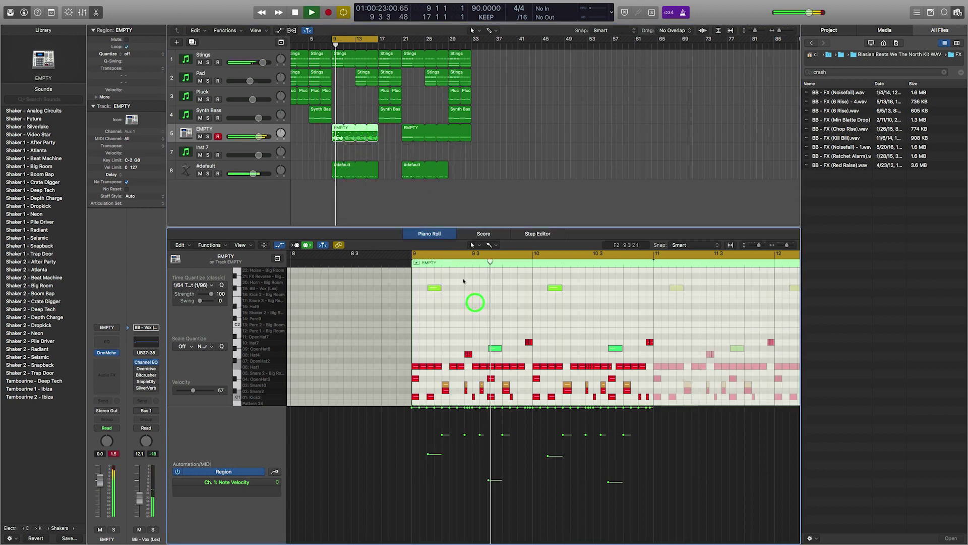
Delete the old EMPTY region at bar 21 and extend the new EMPTY region's loop to bar 33
left_click(395, 129)
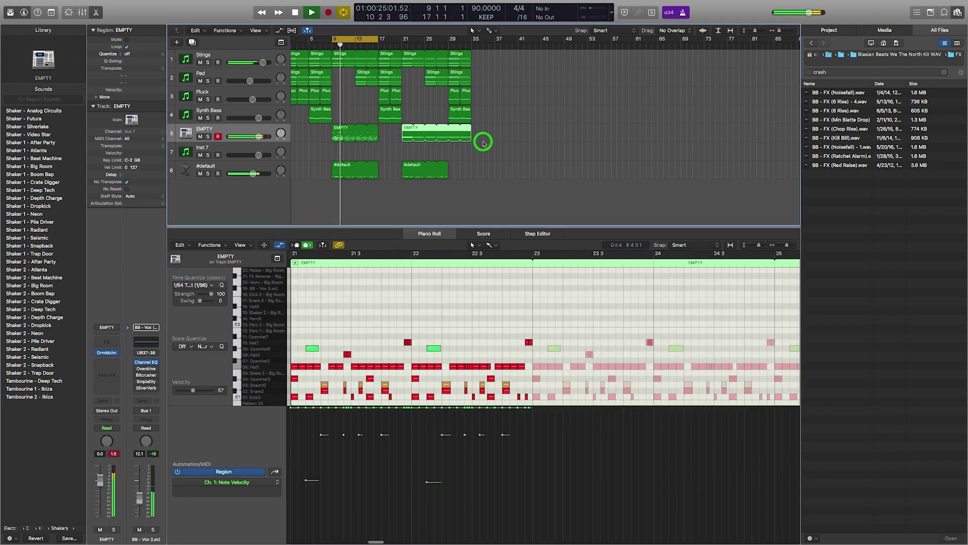
key("Delete")
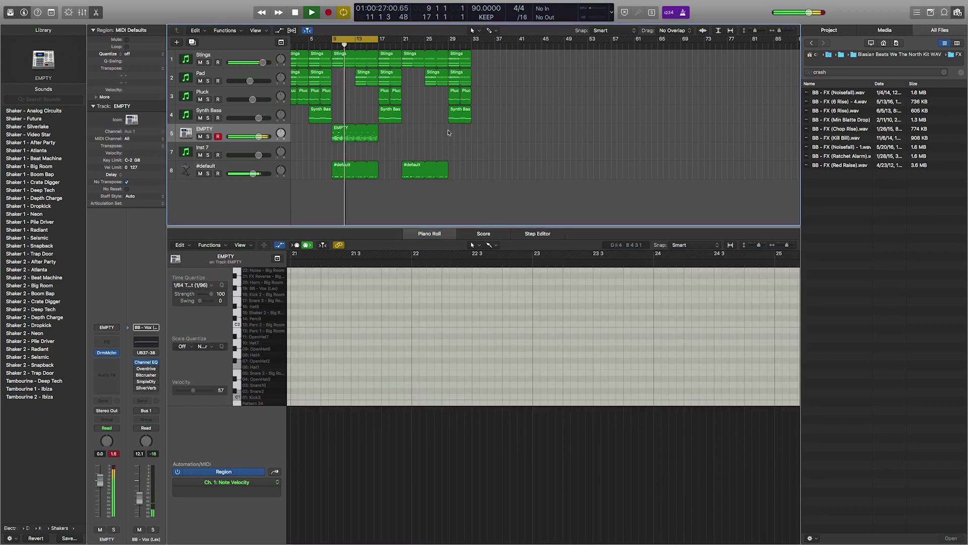
left_click_drag(378, 130, 464, 135)
Turn off cycle mode and play the arrangement into bar 17, stopping there
left_click_drag(377, 170, 373, 174)
scroll(381, 181, "up", 5)
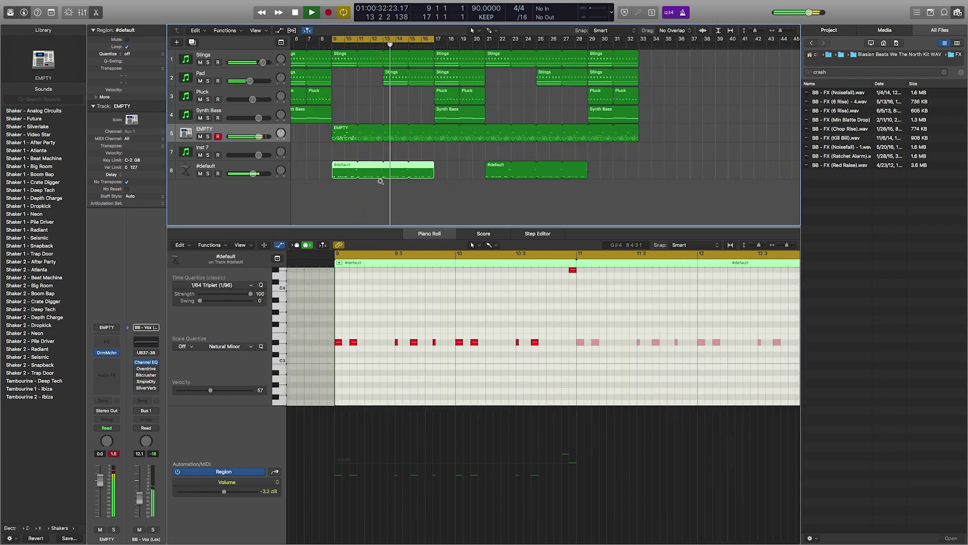
scroll(380, 182, "up", 1)
left_click(483, 144)
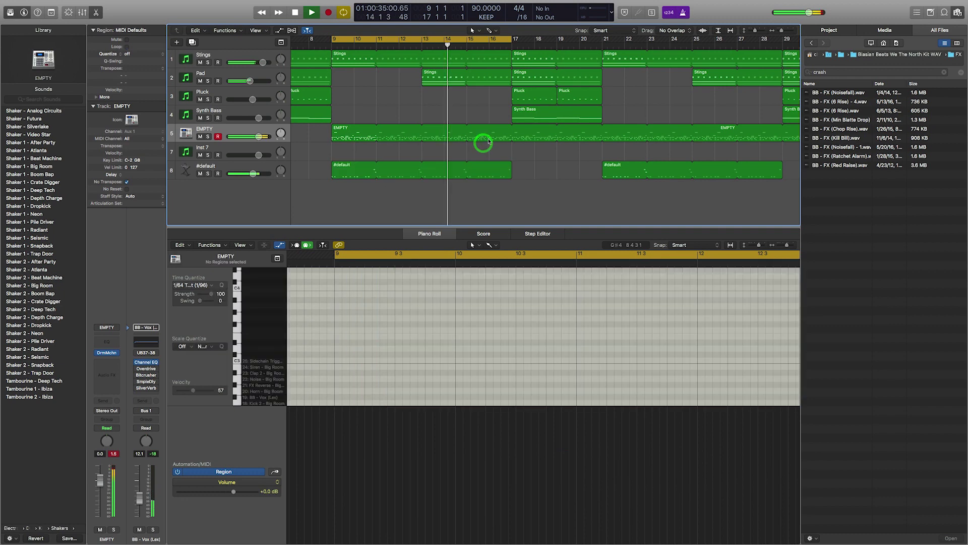
left_click(465, 40)
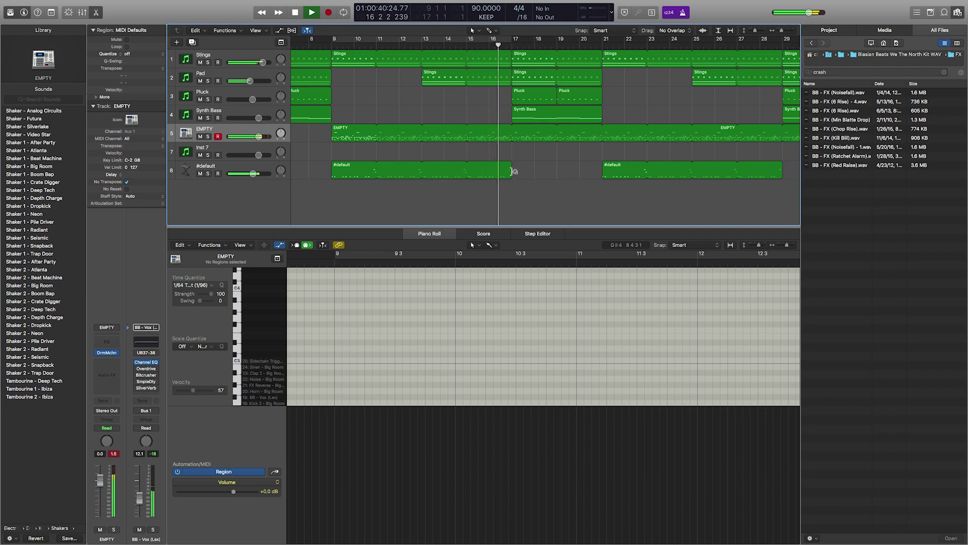
key("space")
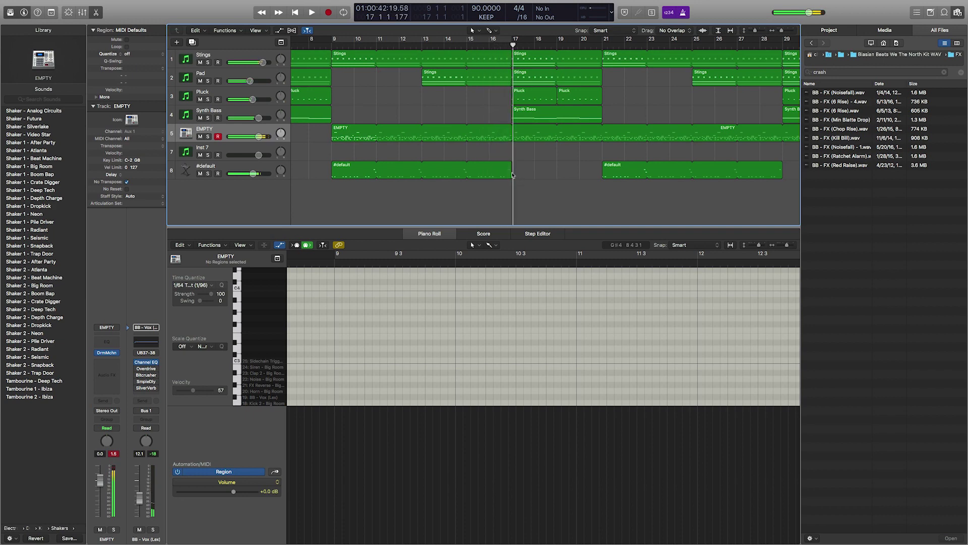
Try trimming the end of the first #default region within beats 4 and 3 of bar 16, playing the transition into bar 17
left_click_drag(511, 175, 506, 176)
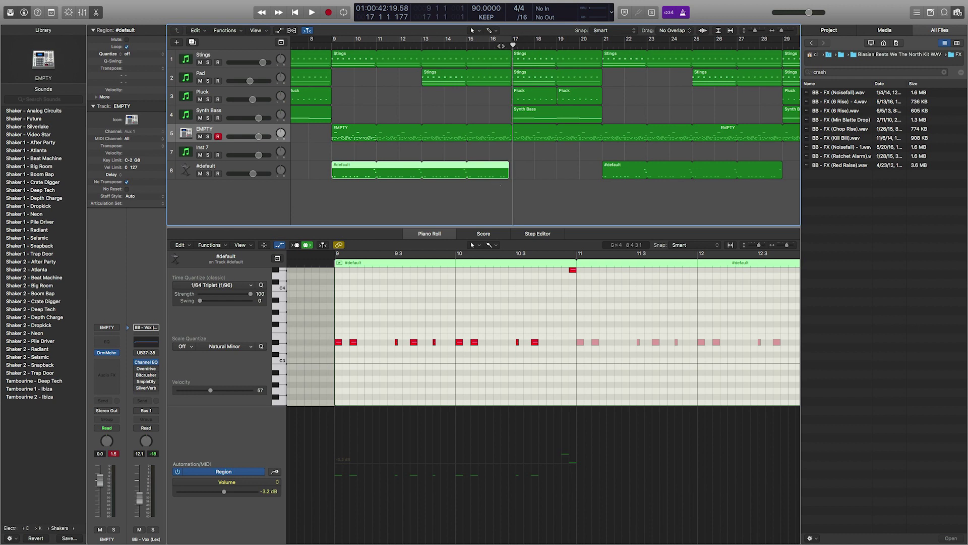
left_click(501, 46)
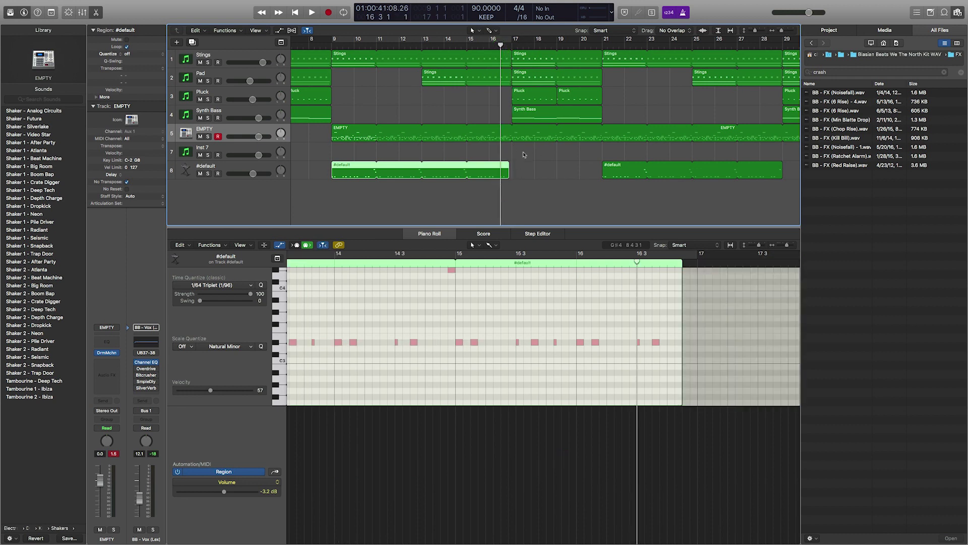
key("space")
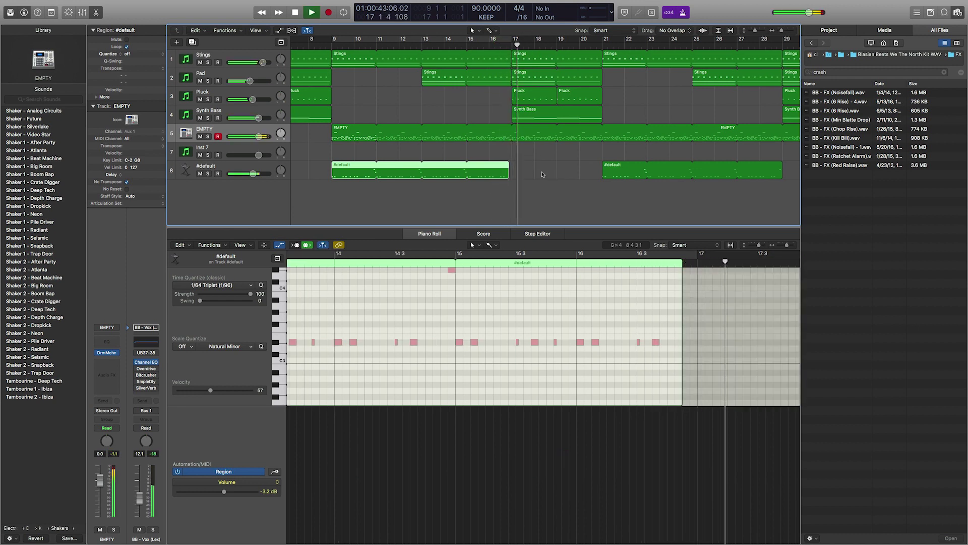
key("space")
left_click_drag(508, 173, 503, 178)
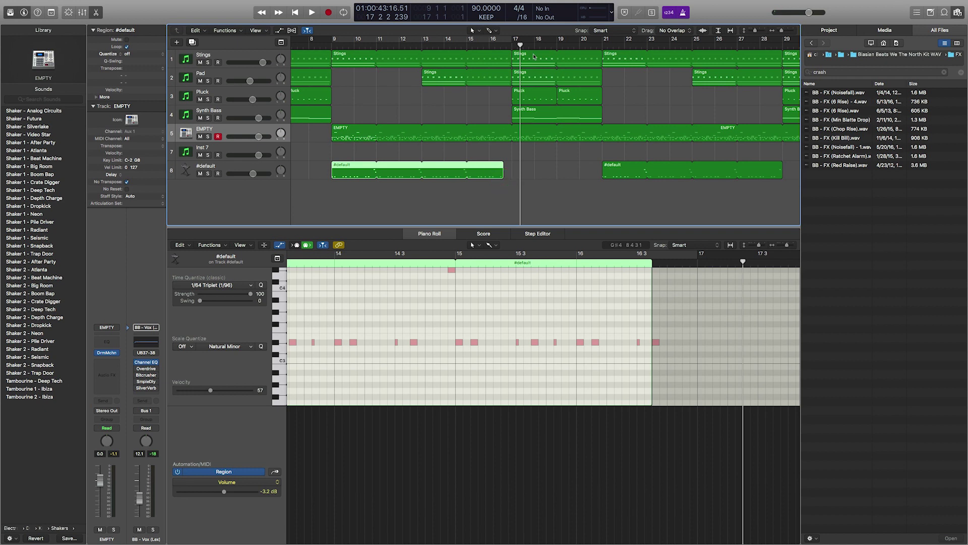
left_click(487, 46)
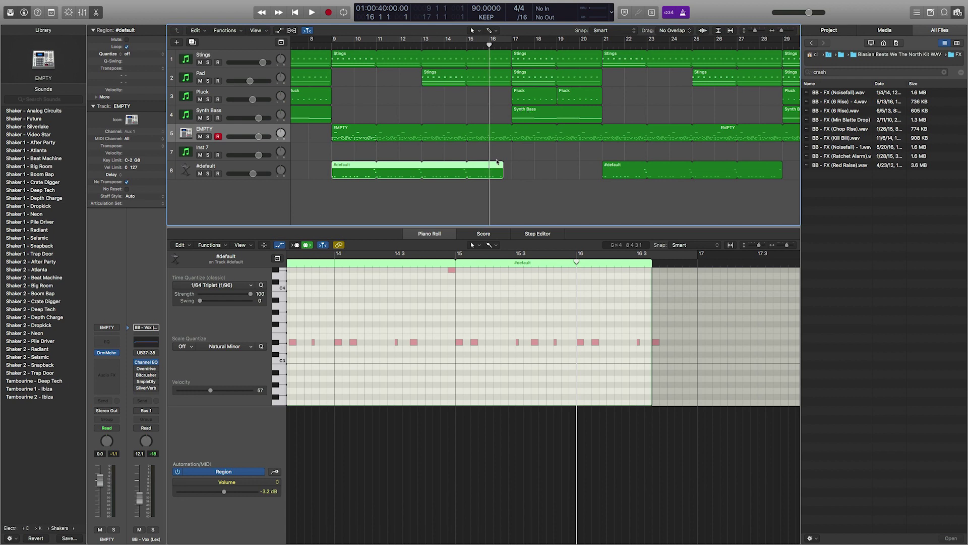
key("space")
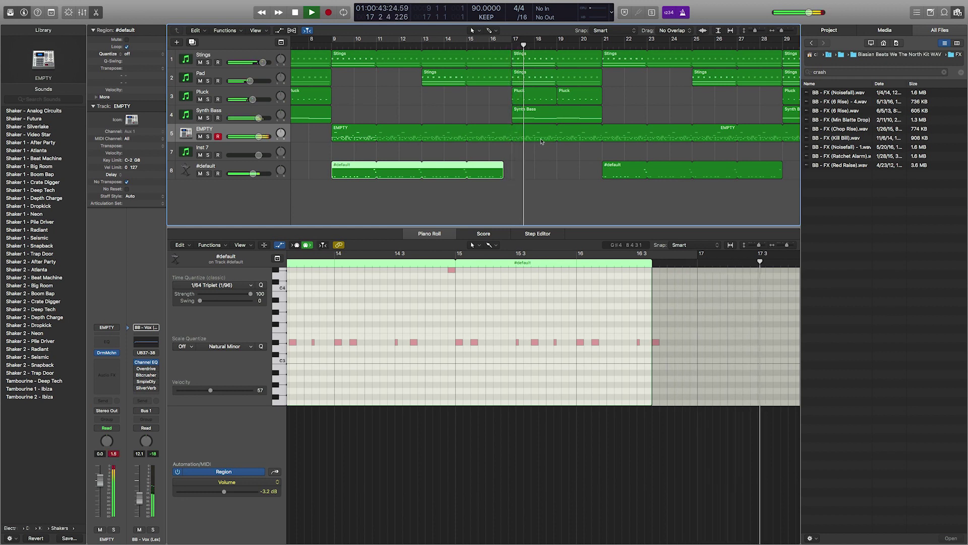
Trim the first #default region to end at beat 3 of bar 16 and play the transition into bar 17
scroll(579, 161, "right", 3)
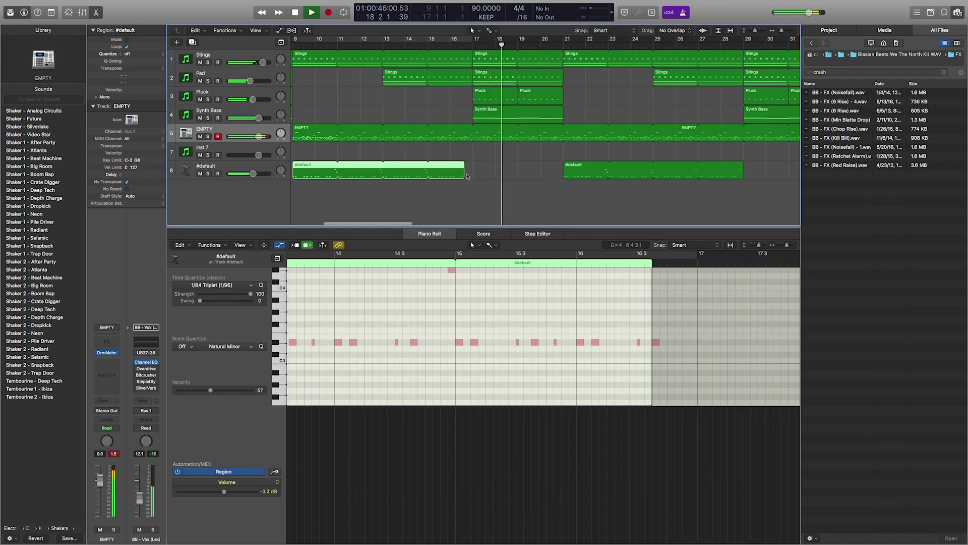
left_click_drag(464, 175, 463, 177)
key("space")
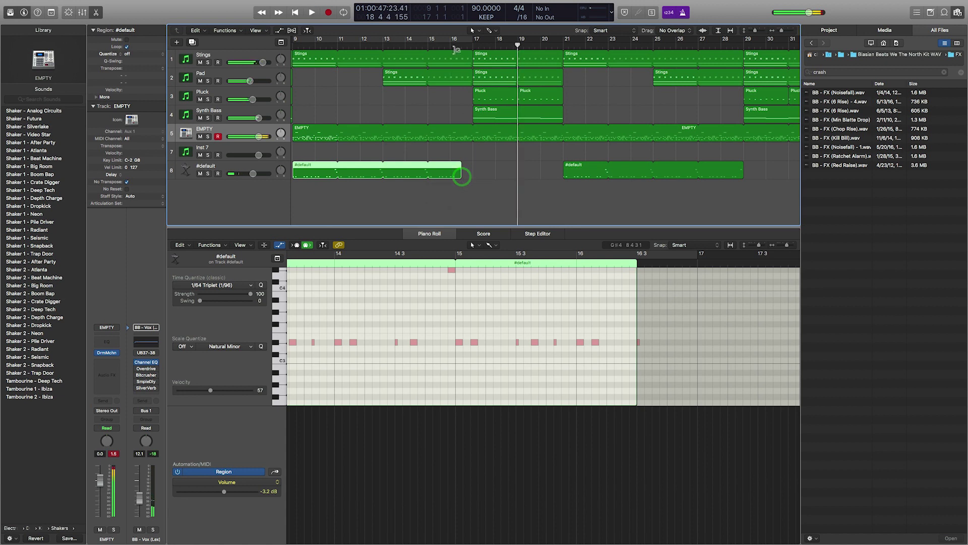
left_click(451, 46)
key("space")
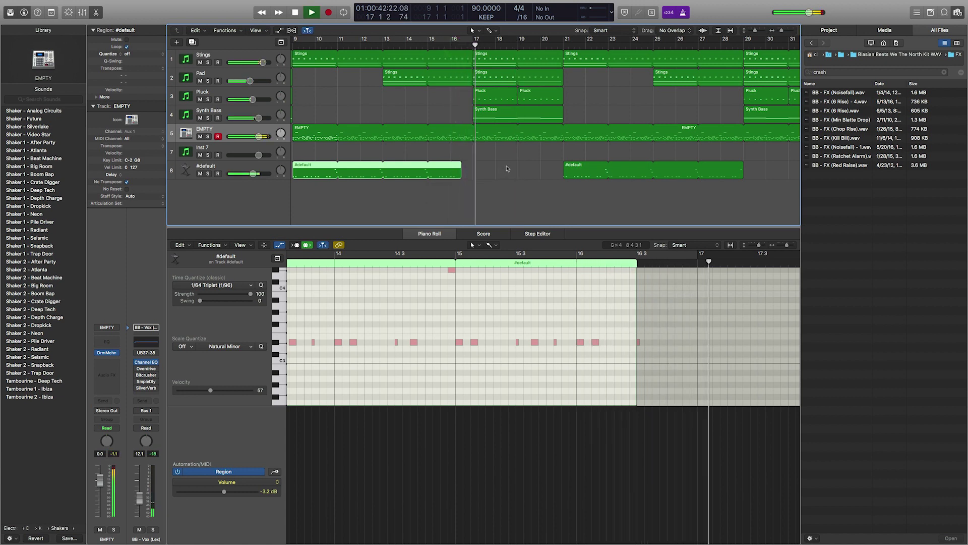
key("space")
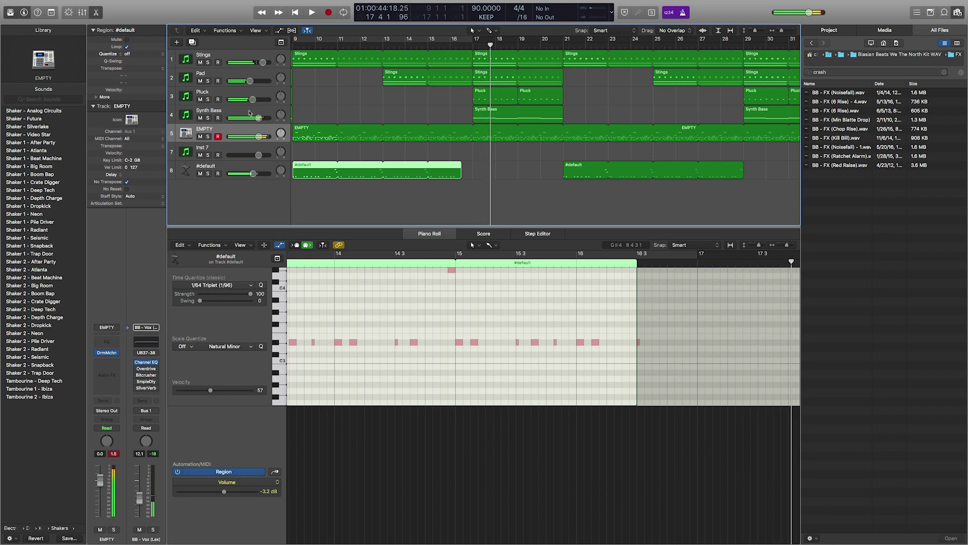
Select the Synth Bass track and, during playback, trim the second #default region to end at beat 3 of bar 28
left_click(248, 108)
key("space")
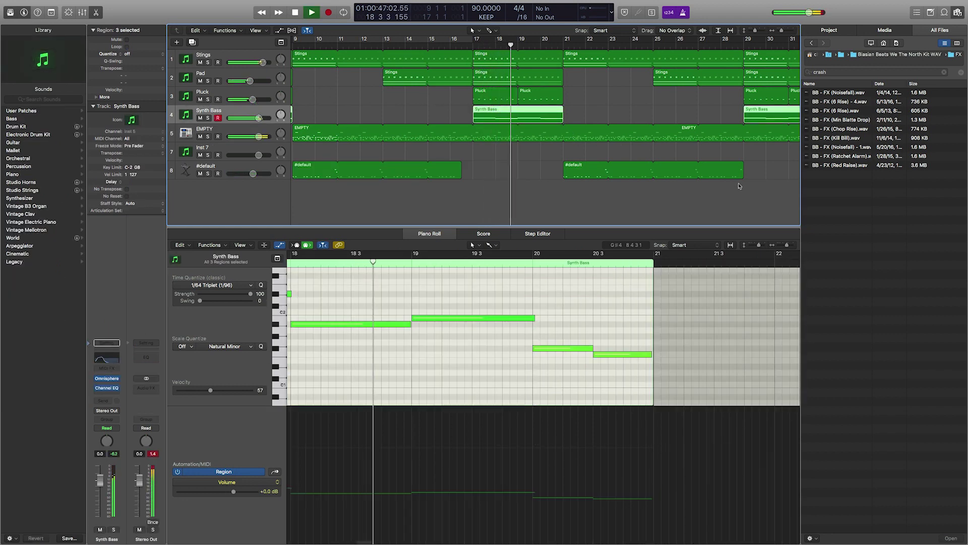
left_click_drag(739, 171, 732, 178)
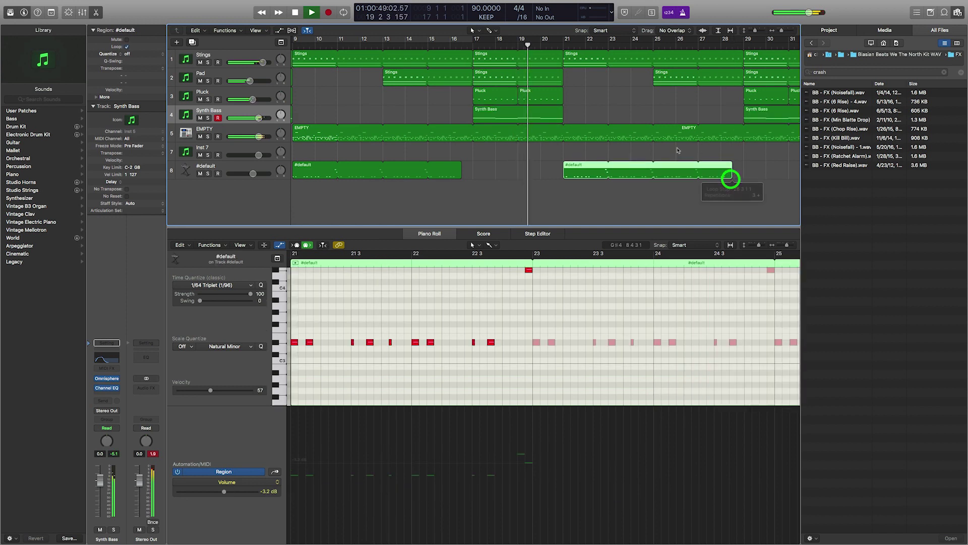
left_click(652, 152)
key("z")
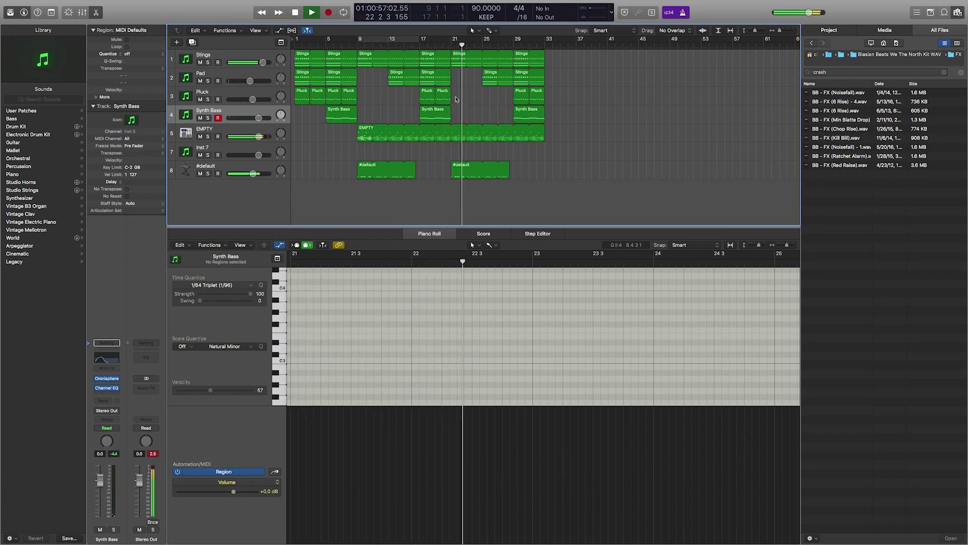
Lower the Stings track's volume to +0.8 dB and select the track
left_click_drag(262, 63, 259, 62)
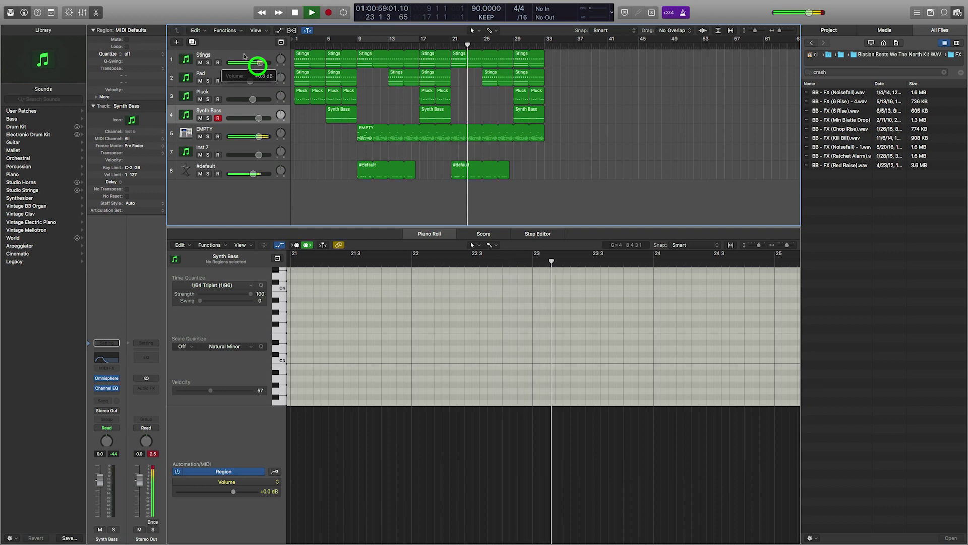
left_click(242, 55)
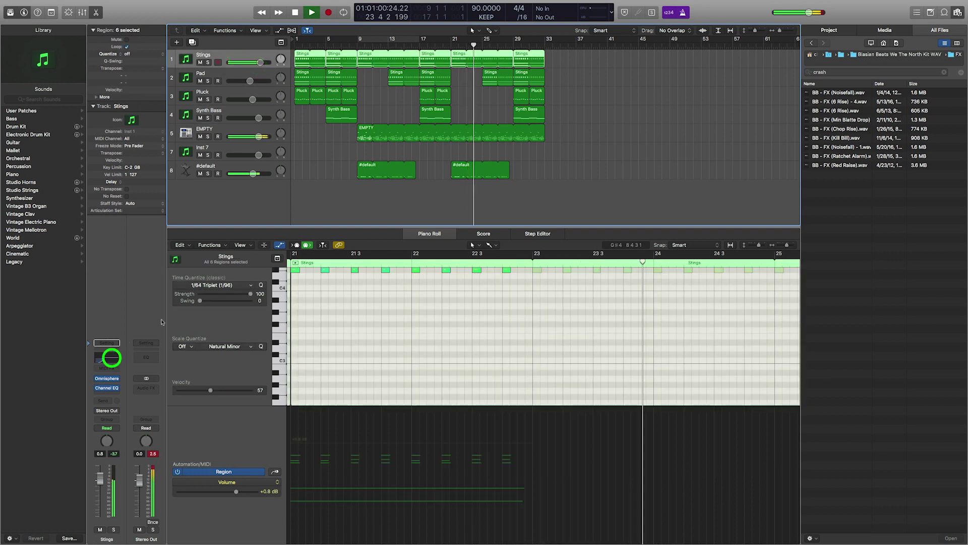
Apply a 24 dB/Oct low cut at 450 Hz in the Stings track's Channel EQ
left_click(112, 358)
left_click_drag(76, 126, 179, 121)
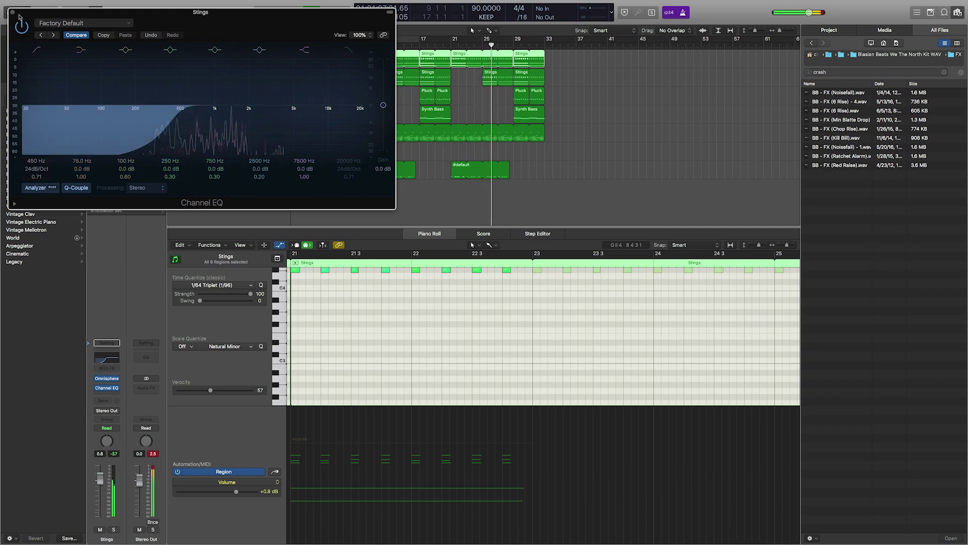
left_click(12, 12)
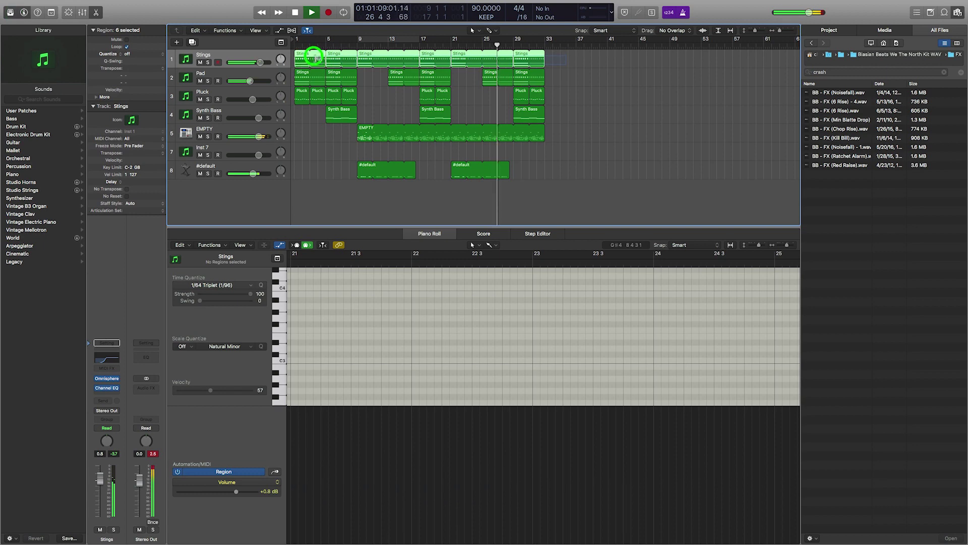
scroll(605, 378, "down", 3)
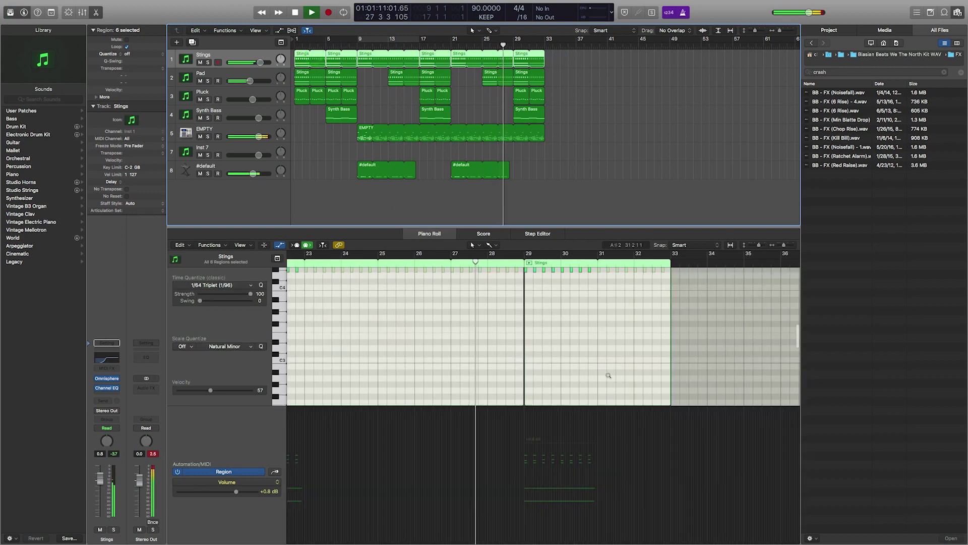
scroll(607, 378, "up", 3)
scroll(608, 378, "left", 15)
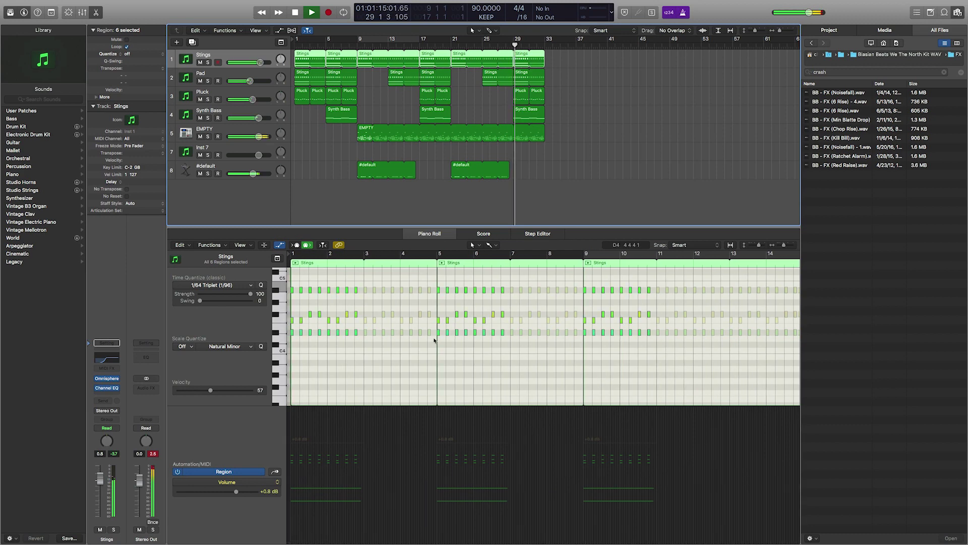
left_click(421, 196)
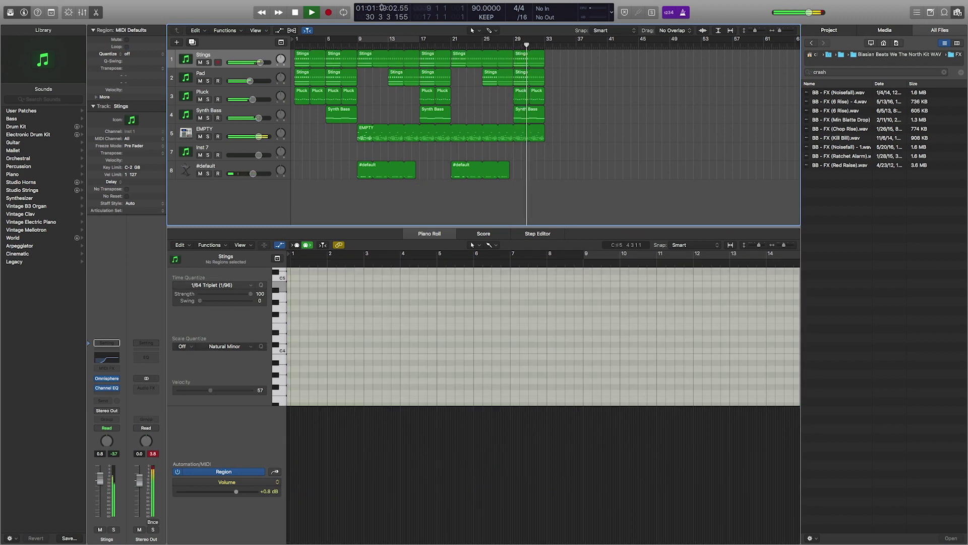
Set the cycle range from bar 9 to bar 33 and stop playback
left_click(396, 40)
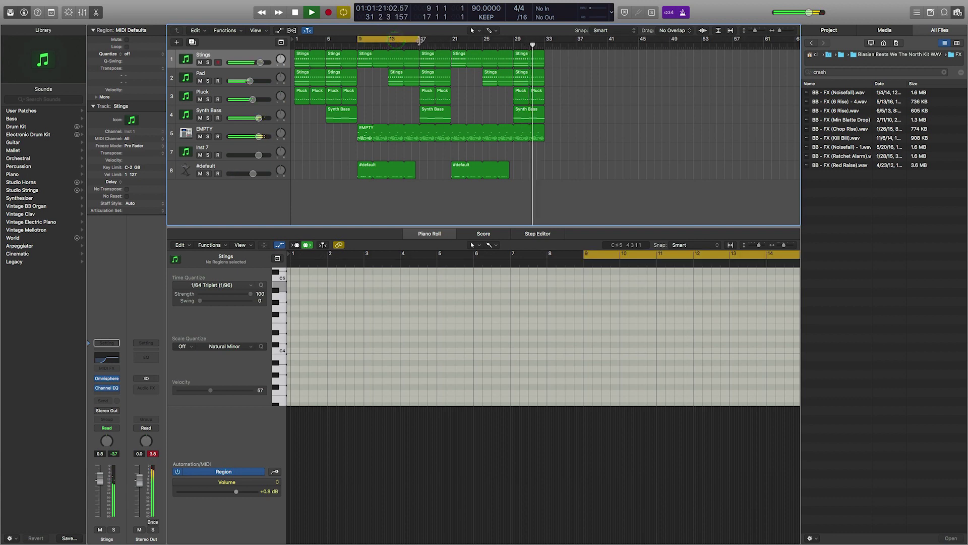
left_click_drag(420, 40, 541, 44)
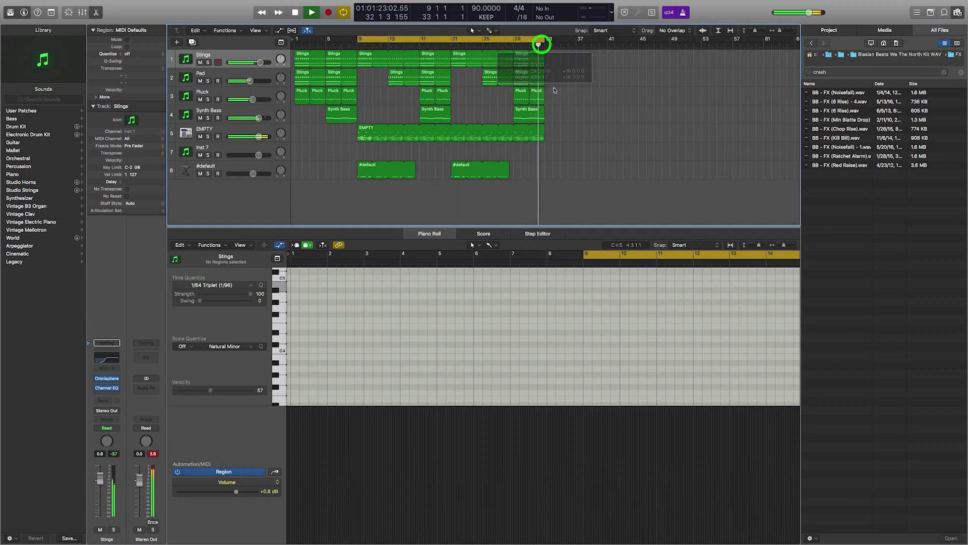
left_click(555, 120)
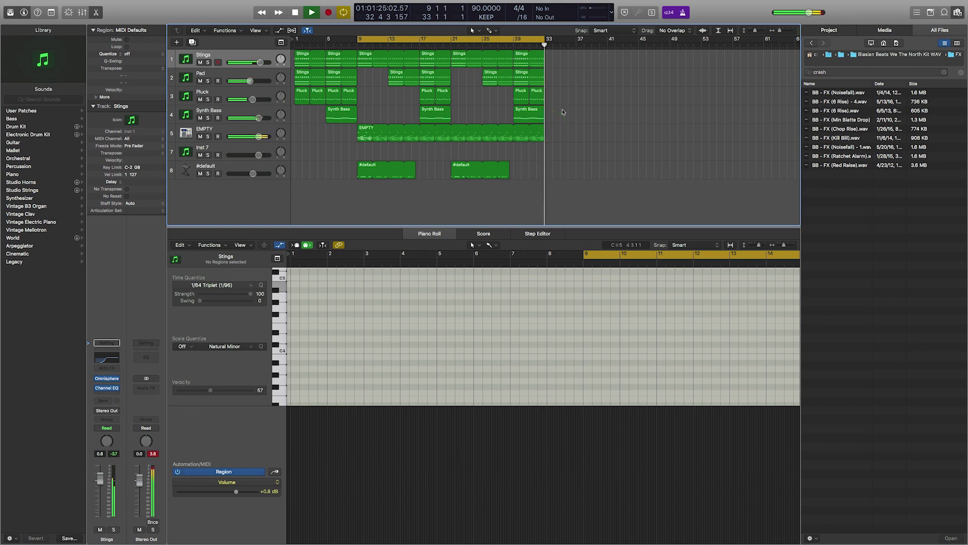
key("space")
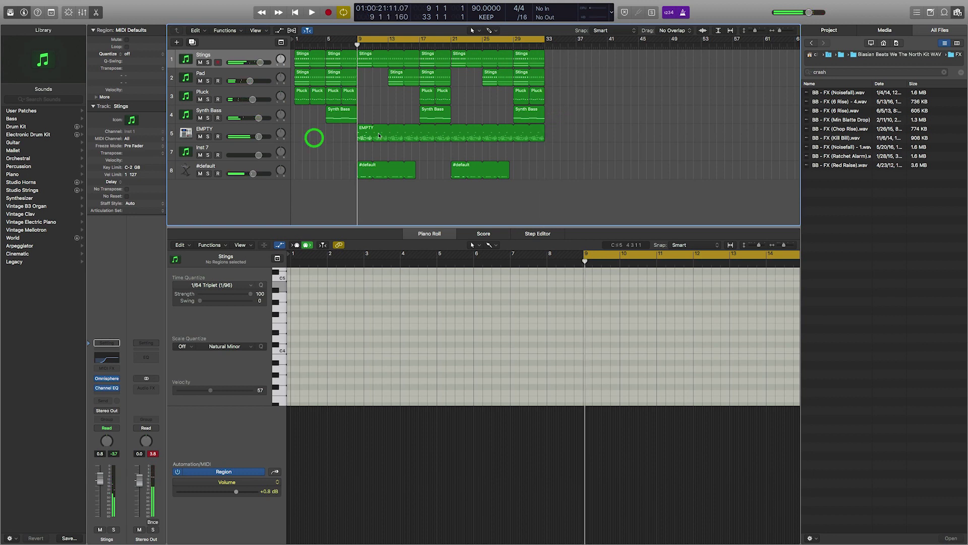
Turn off looping for the EMPTY drum region at bar 9 and select its Kick3 notes
left_click(364, 133)
key("l")
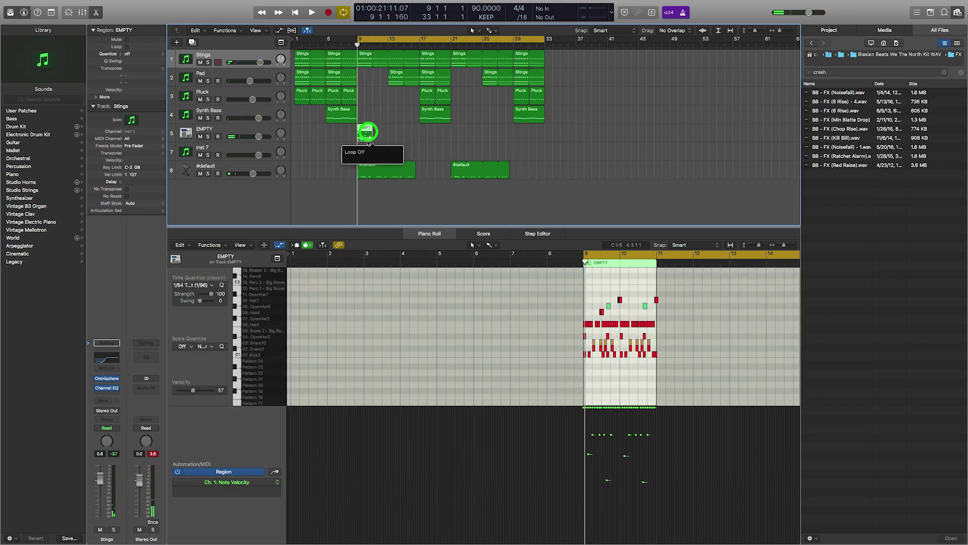
left_click(231, 132)
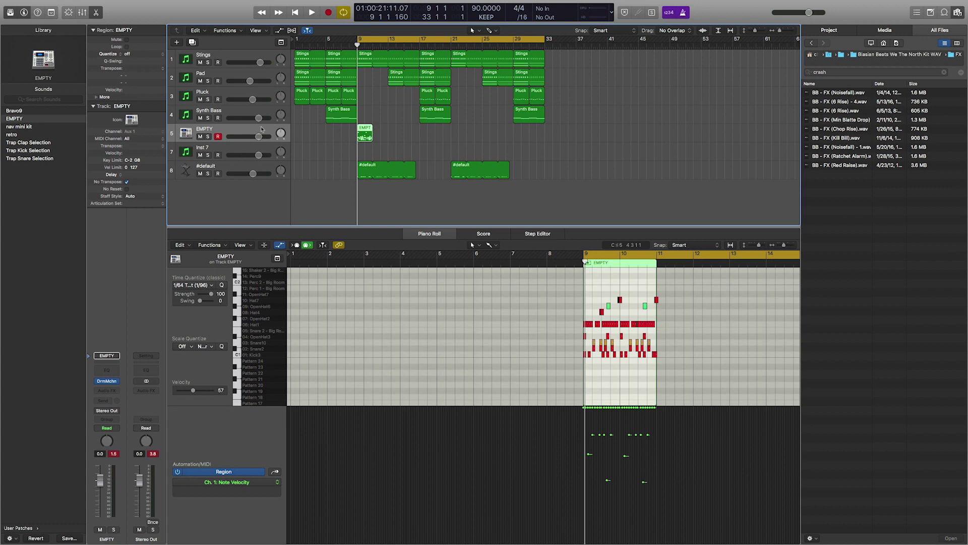
left_click(326, 135)
left_click(367, 136)
left_click_drag(569, 356, 673, 361)
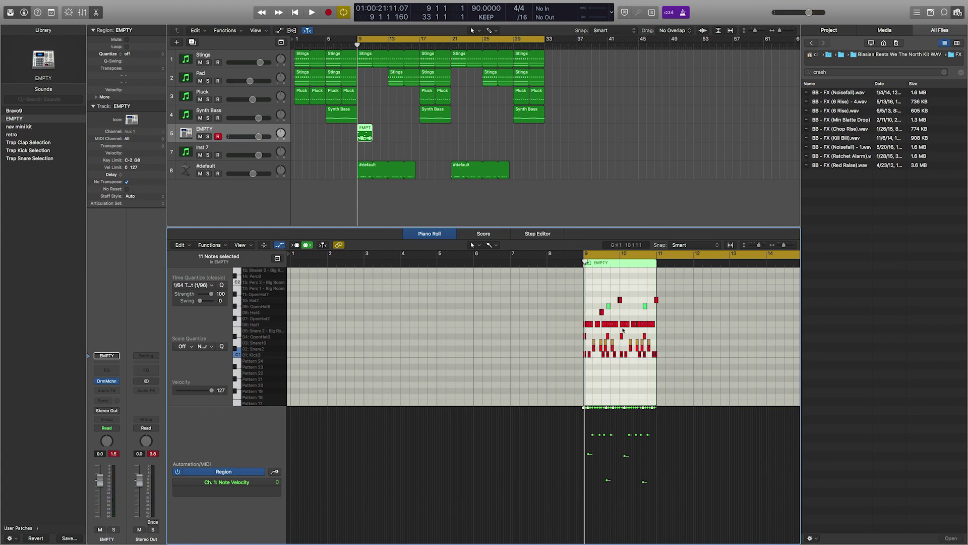
Duplicate the EMPTY drum track nine times with the same settings
left_click(247, 133)
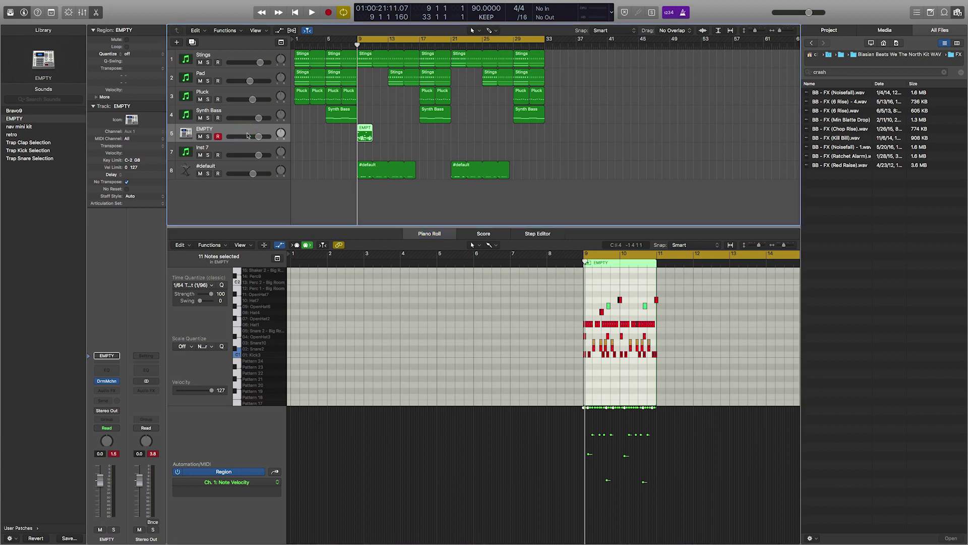
key("super+d")
key("super+d")
key("super+d")
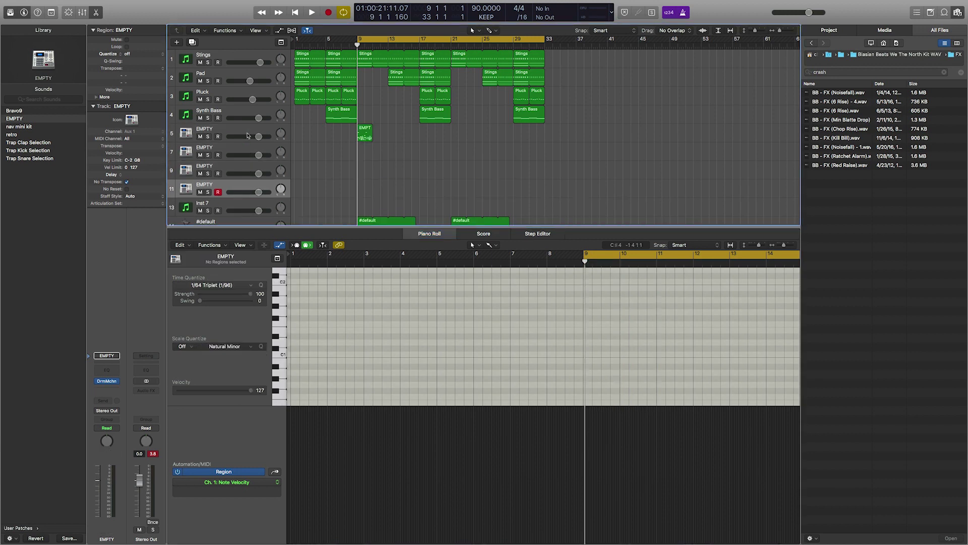
key("super+d")
key("super+d")
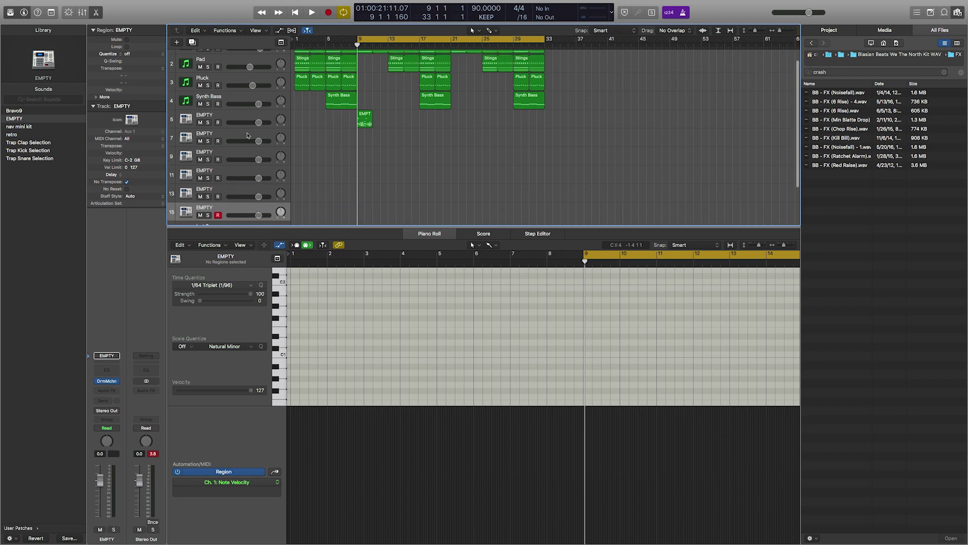
key("super+d")
key("super+d")
key("super+d")
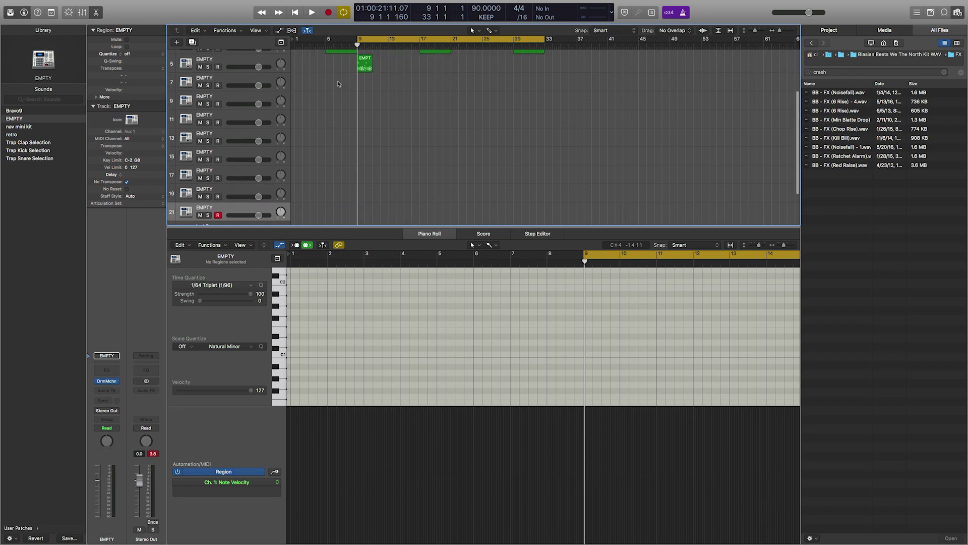
key("super+d")
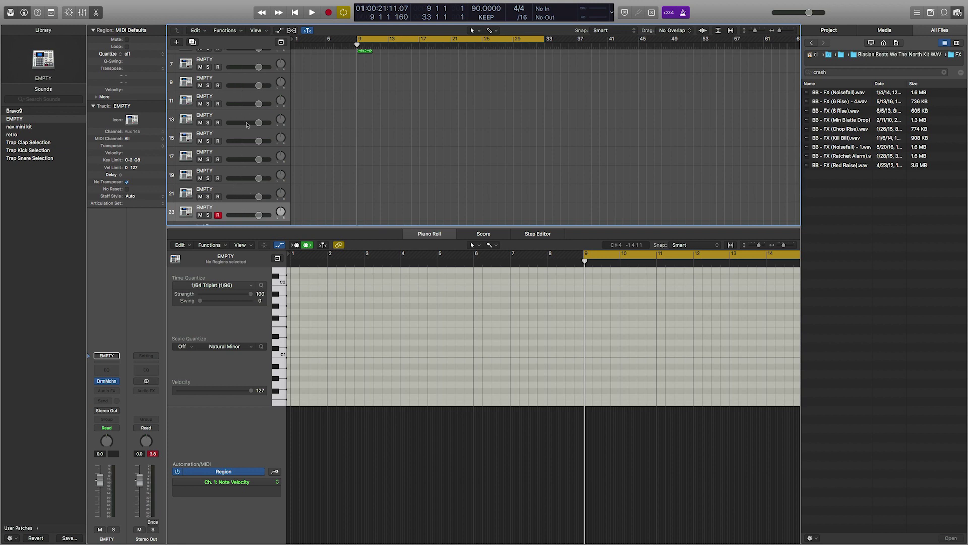
Separate the original EMPTY drum region by note pitch and expand its track stack to show the resulting regions
scroll(247, 82, "up", 2)
left_click(237, 70)
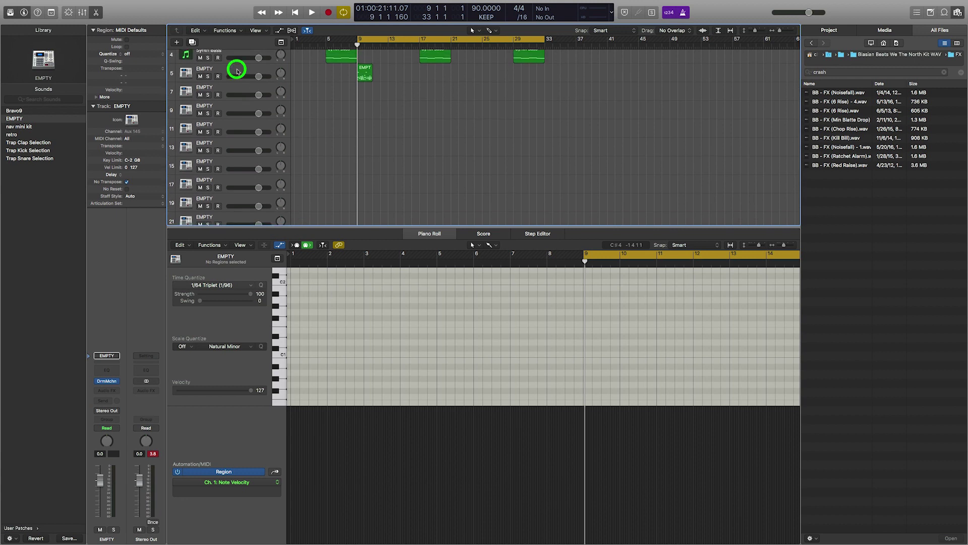
right_click(364, 78)
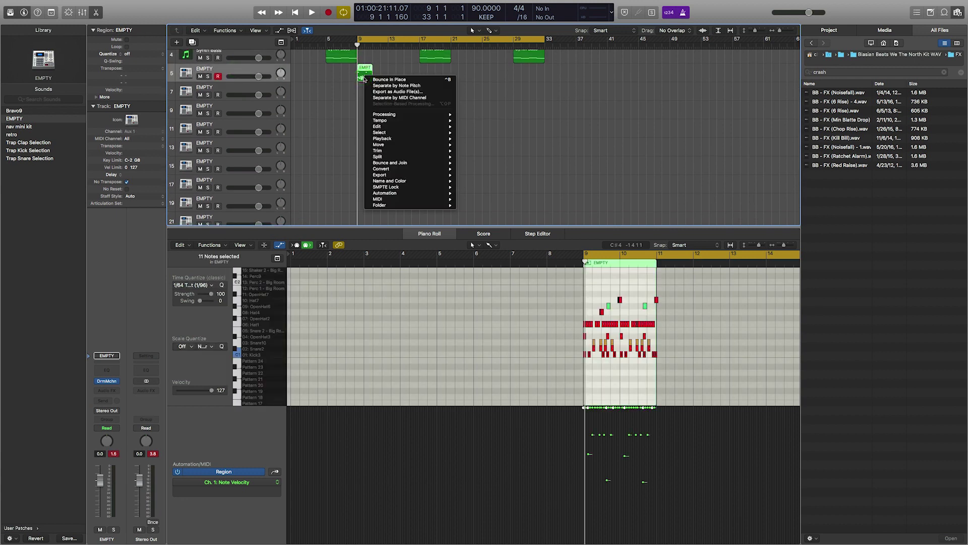
left_click(389, 85)
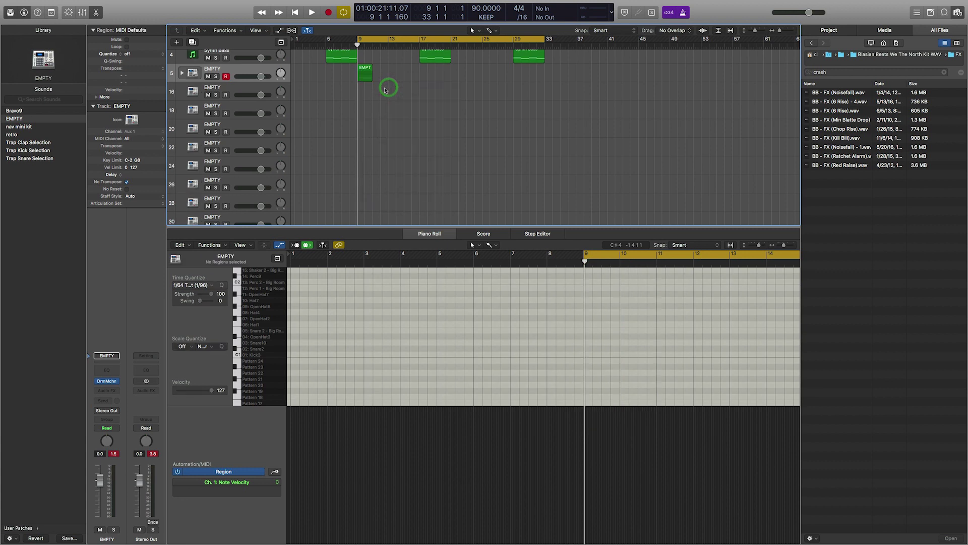
left_click(183, 75)
scroll(272, 101, "down", 6)
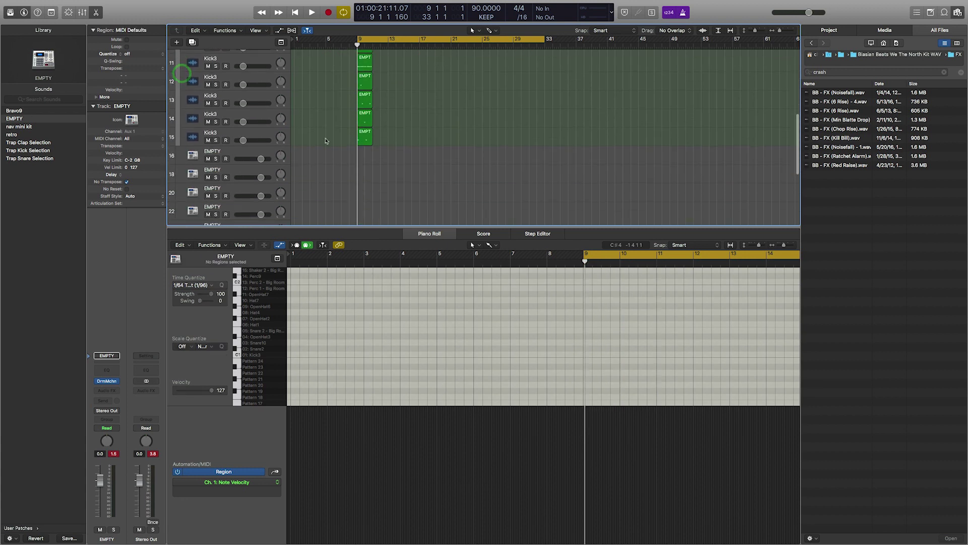
Move the separated drum regions at bar 9 from the Kick3 subtracks onto the duplicated EMPTY tracks, one region per track
left_click(365, 109)
left_click_drag(365, 109, 365, 137)
left_click_drag(365, 66, 365, 176)
left_click(366, 56)
scroll(371, 95, "up", 3)
left_click_drag(365, 77, 364, 203)
scroll(371, 147, "up", 3)
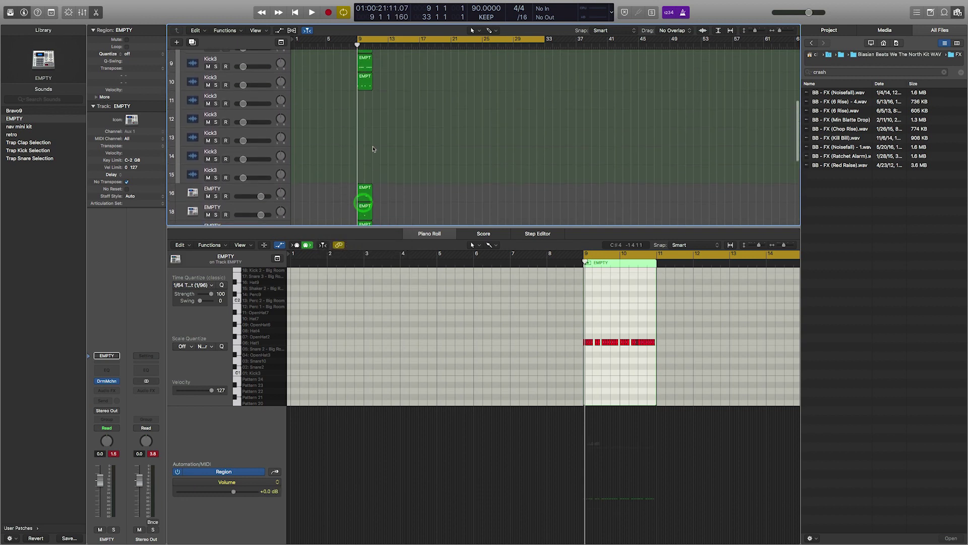
left_click_drag(365, 92, 368, 169)
scroll(364, 126, "up", 5)
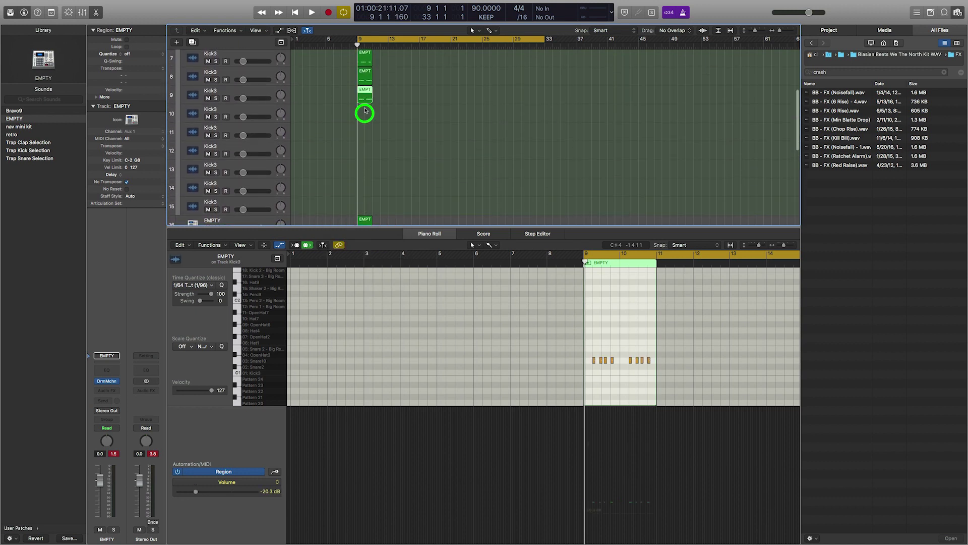
left_click_drag(365, 111, 363, 165)
scroll(363, 178, "up", 8)
scroll(369, 178, "up", 3)
scroll(369, 177, "up", 6)
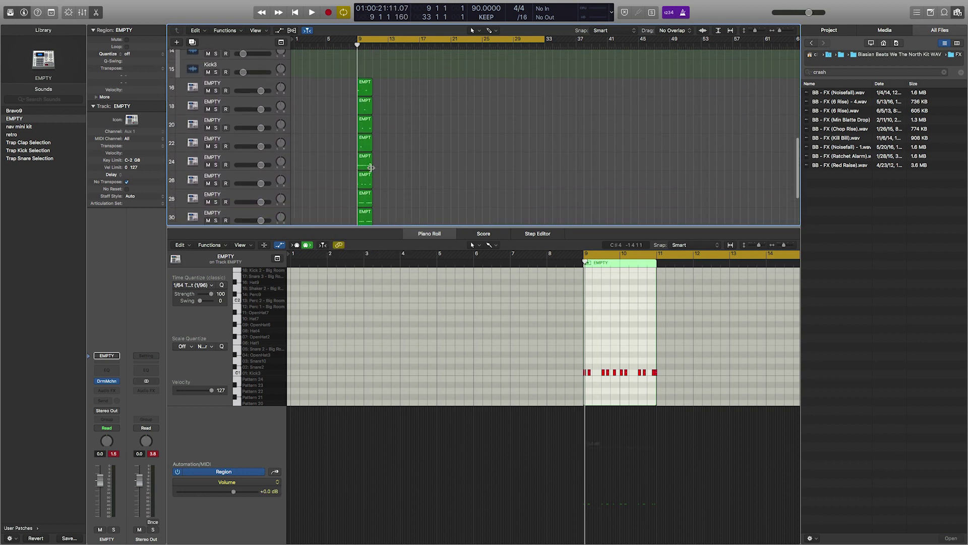
Collapse the original EMPTY track stack, mute it and move it above the Stings track
scroll(381, 181, "up", 10)
scroll(380, 181, "up", 6)
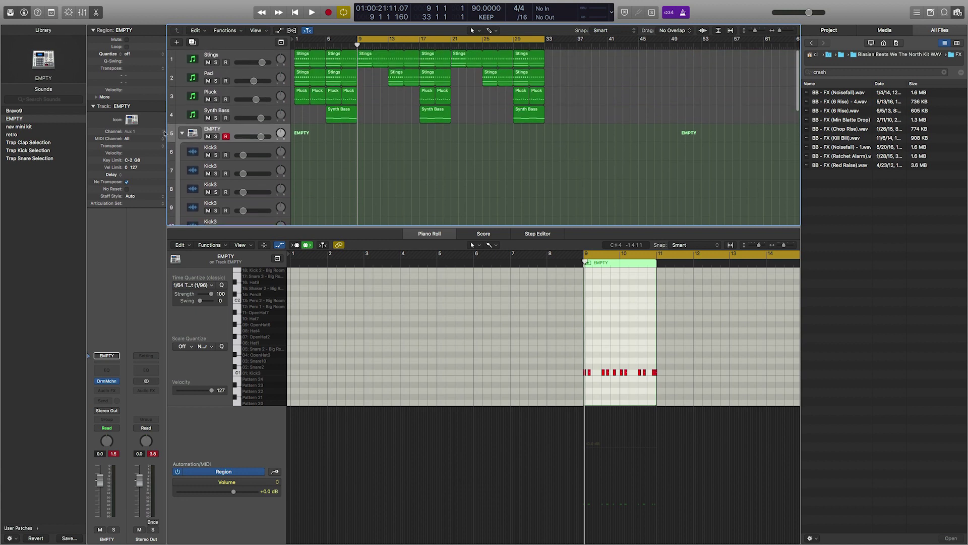
left_click(182, 133)
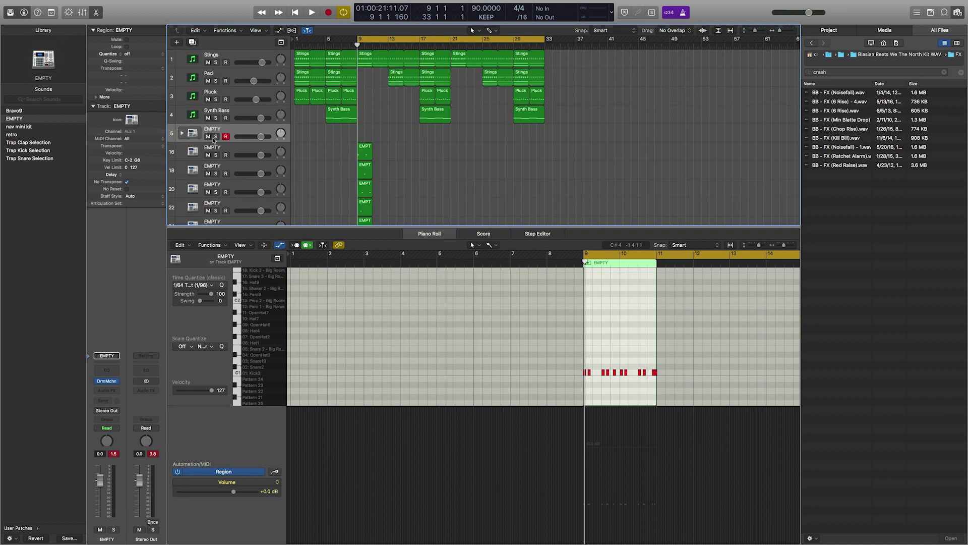
left_click_drag(242, 160, 232, 46)
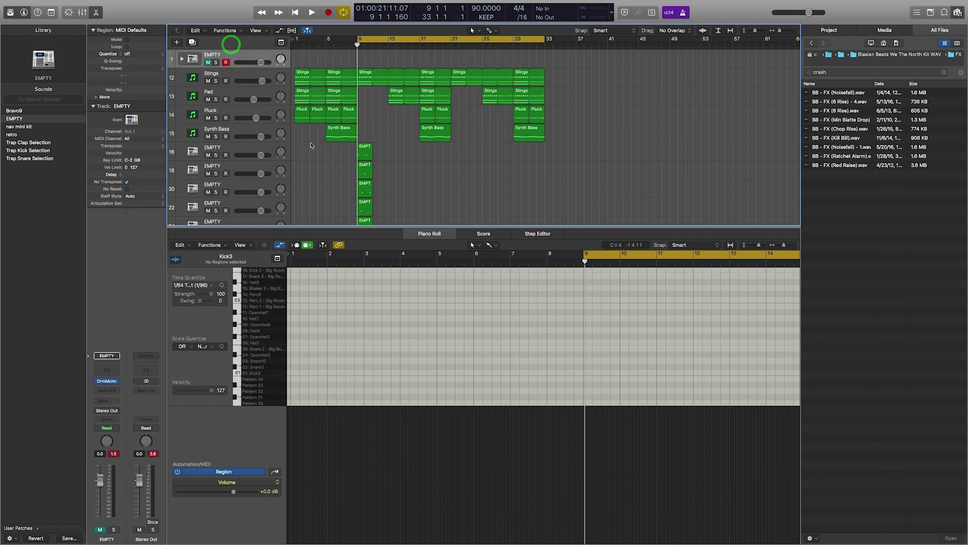
Solo and audition the lowest duplicated EMPTY track, then rename it Kick
scroll(305, 173, "down", 5)
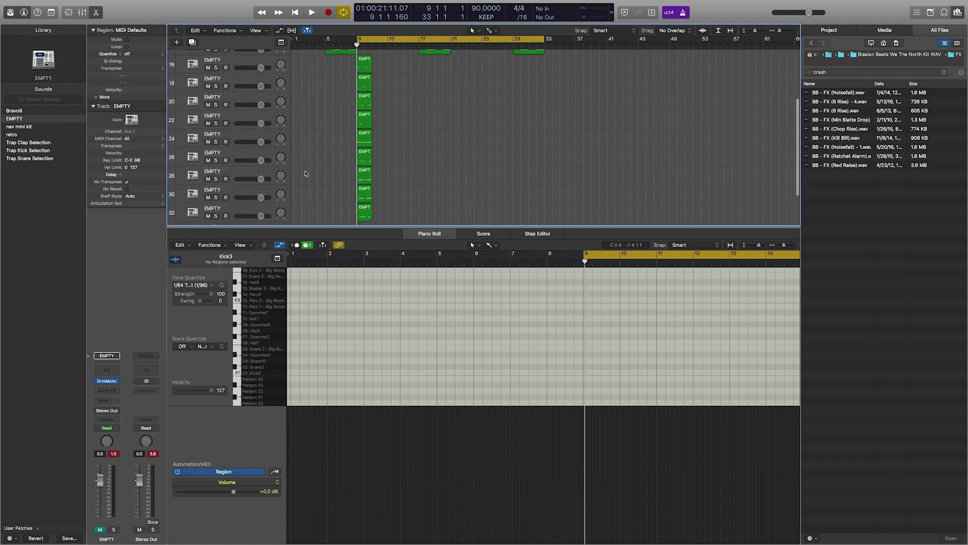
scroll(255, 184, "down", 1)
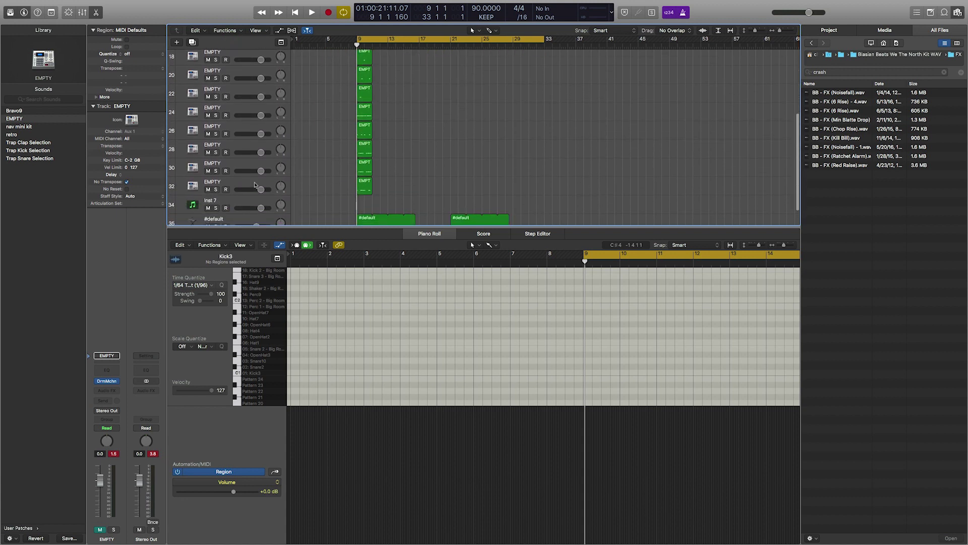
left_click(216, 189)
key("space")
left_click(215, 183)
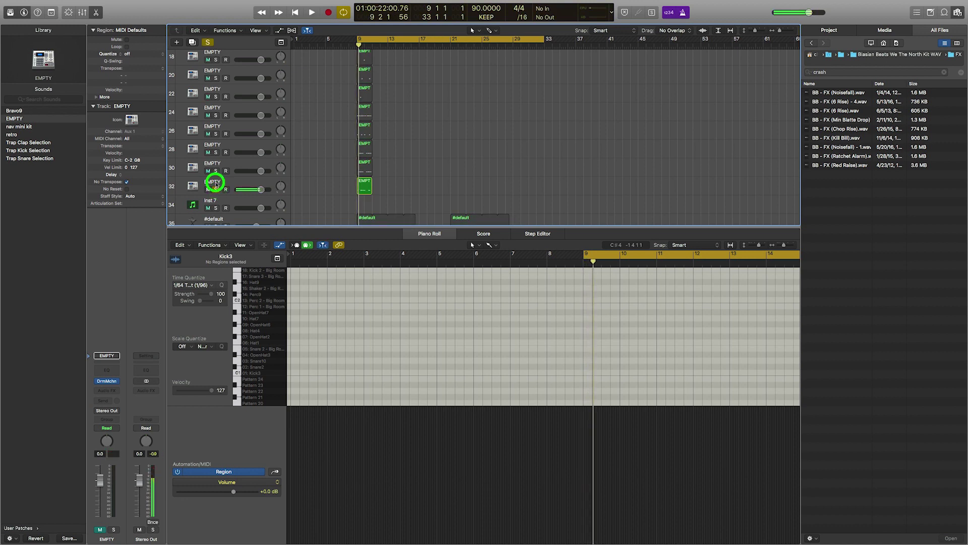
left_click(215, 183)
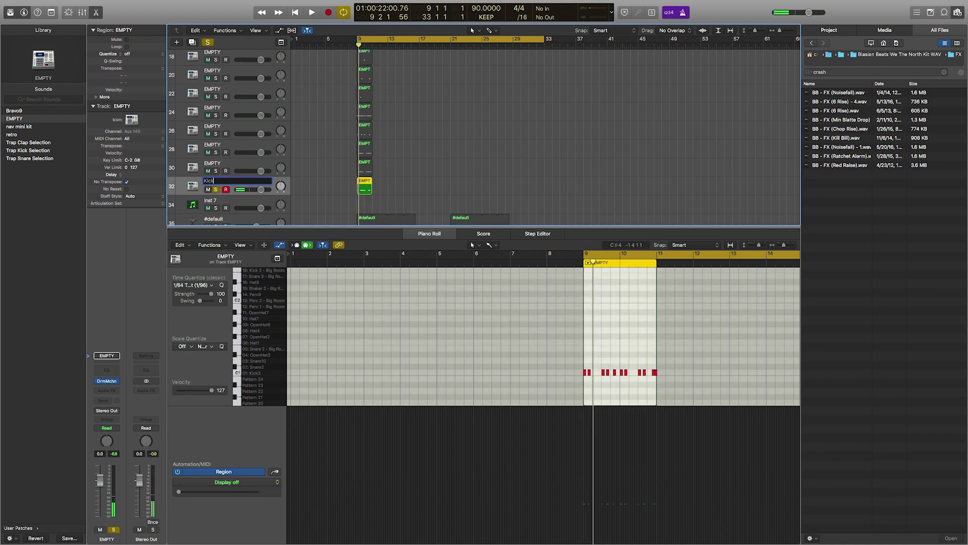
Cycle bars 9 to 11 and rename the soloed drum tracks upward as Snare, Snare2, Open 1, Hihat 1, Hihat 2, Open 2, Hihat 3 and Chant
key("Up")
key("Up")
key("Up")
key("Up")
key("Up")
key("Up")
key("Up")
key("Up")
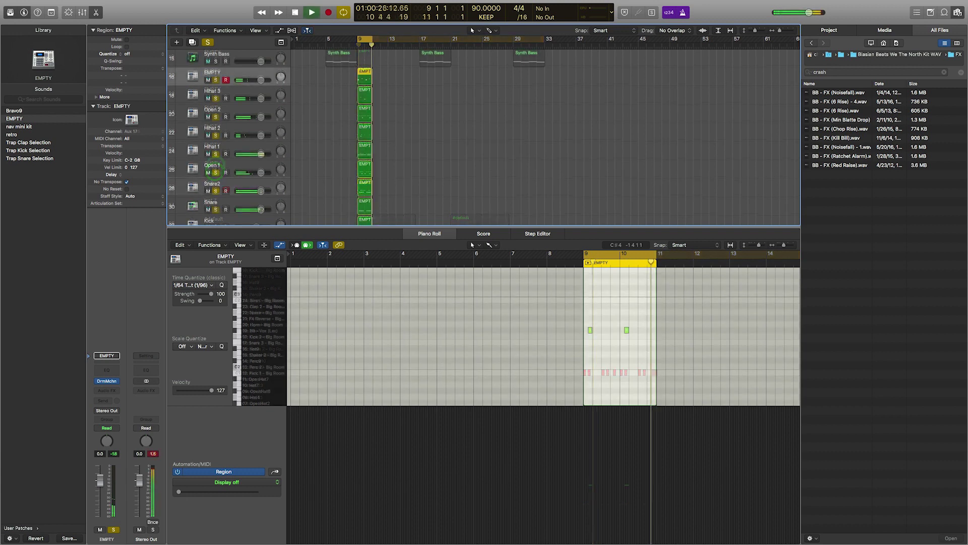
Clear the solo on all drum tracks, play the separated drums with the other tracks and stop playback
left_click(207, 42)
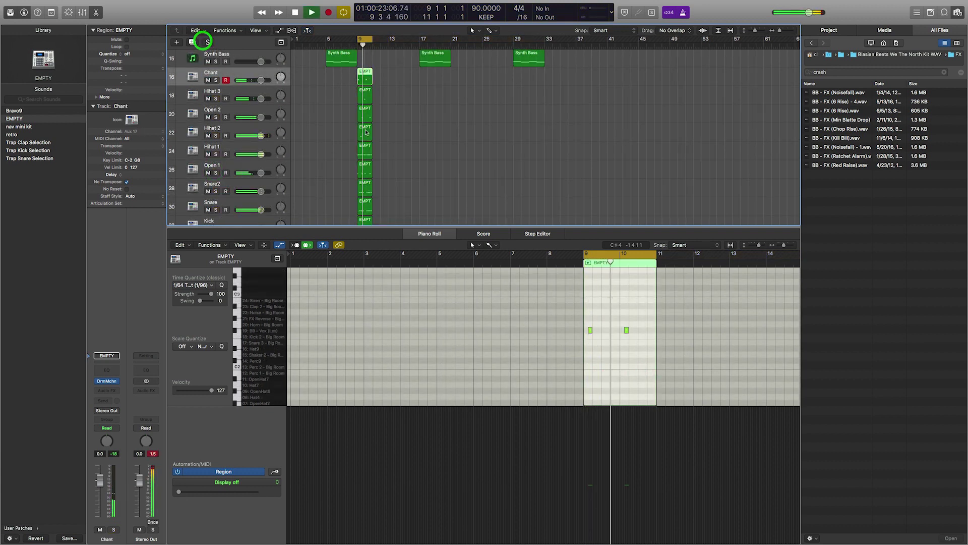
scroll(317, 116, "down", 2)
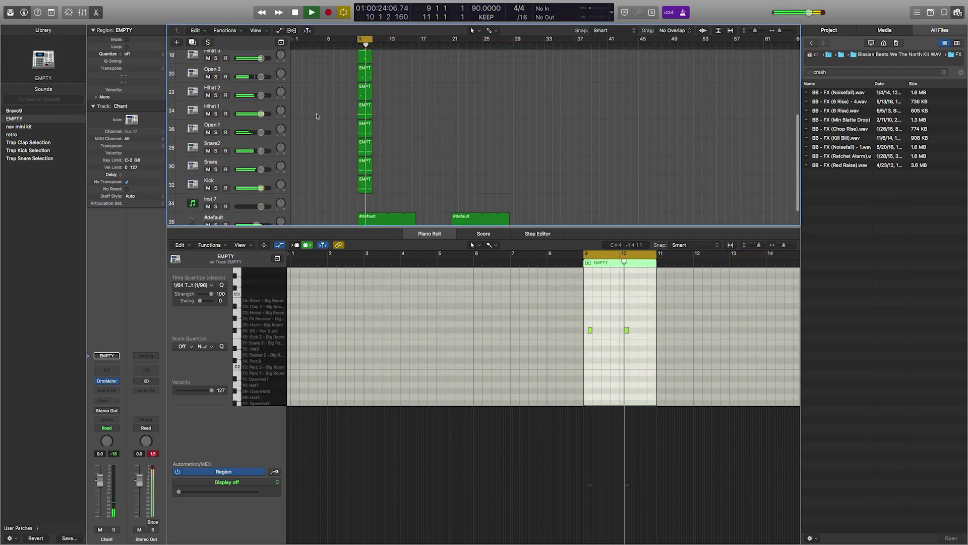
key("space")
left_click(345, 135, "ctrl+alt")
left_click(354, 164, "ctrl+alt")
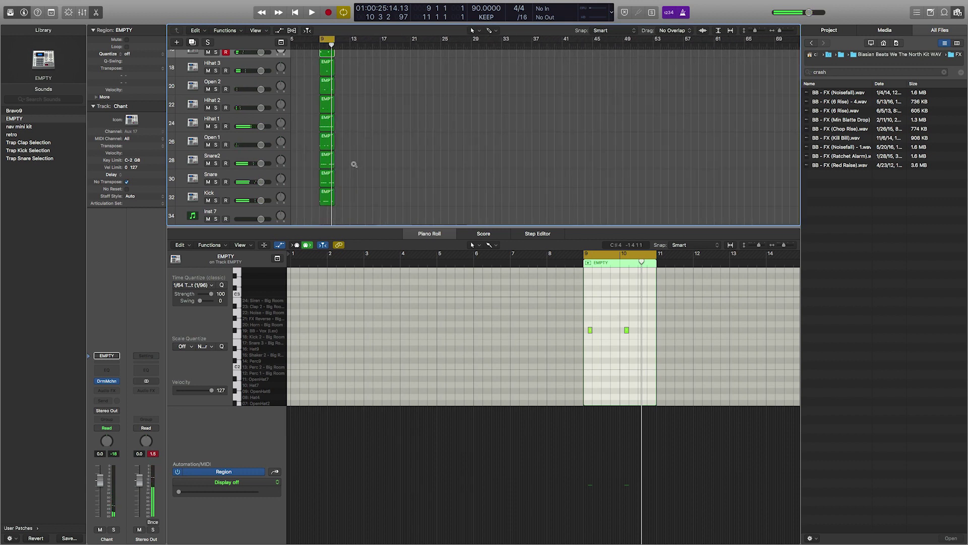
Copy the regions of all nine separated drum tracks, Chant to Kick, repeatedly along the timeline so they fill bars 9 to 33
scroll(355, 172, "up", 3)
left_click_drag(372, 227, 351, 412)
left_click_drag(356, 315, 373, 150)
left_click_drag(402, 301, 387, 146)
left_click_drag(453, 295, 417, 150)
left_click_drag(432, 149, 448, 148)
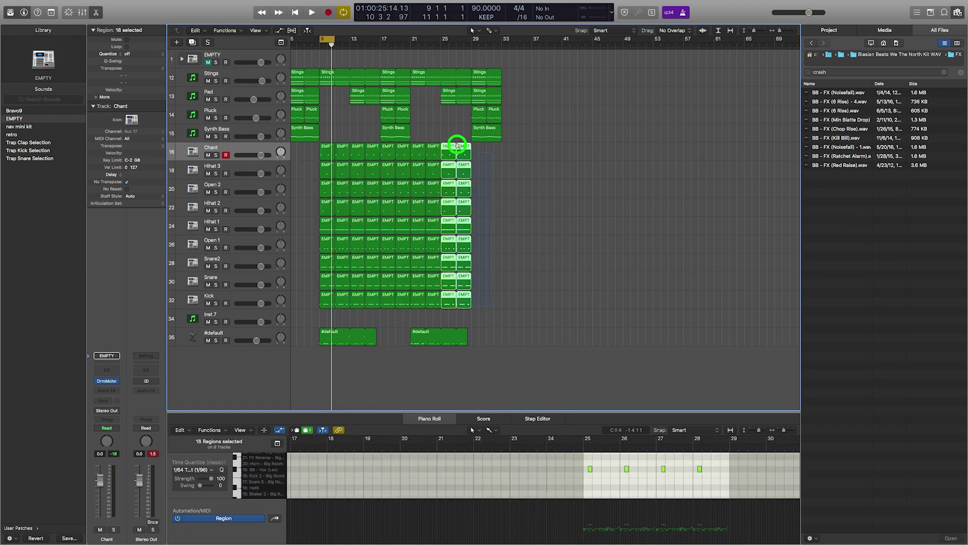
key("z")
left_click(589, 180, "ctrl+alt")
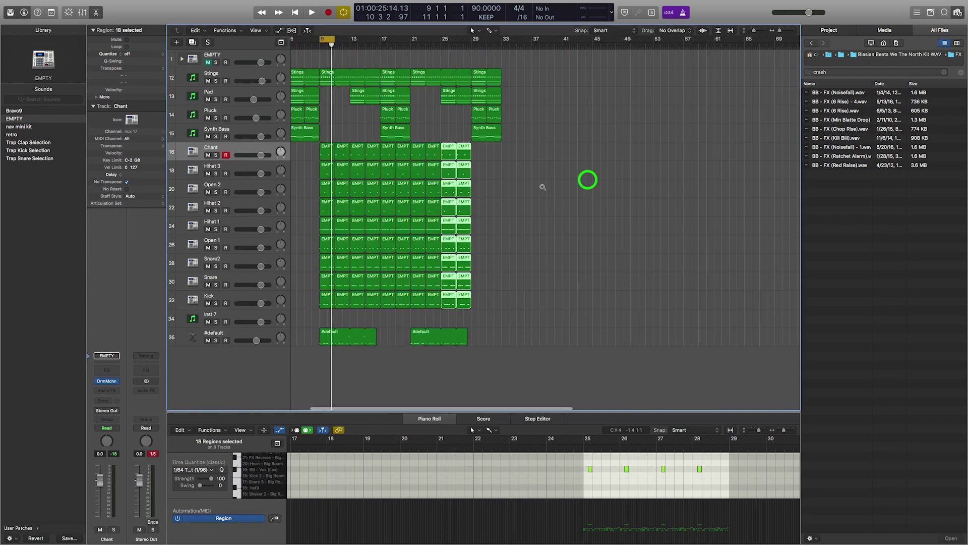
left_click_drag(483, 159, 448, 299)
left_click_drag(450, 149, 482, 148)
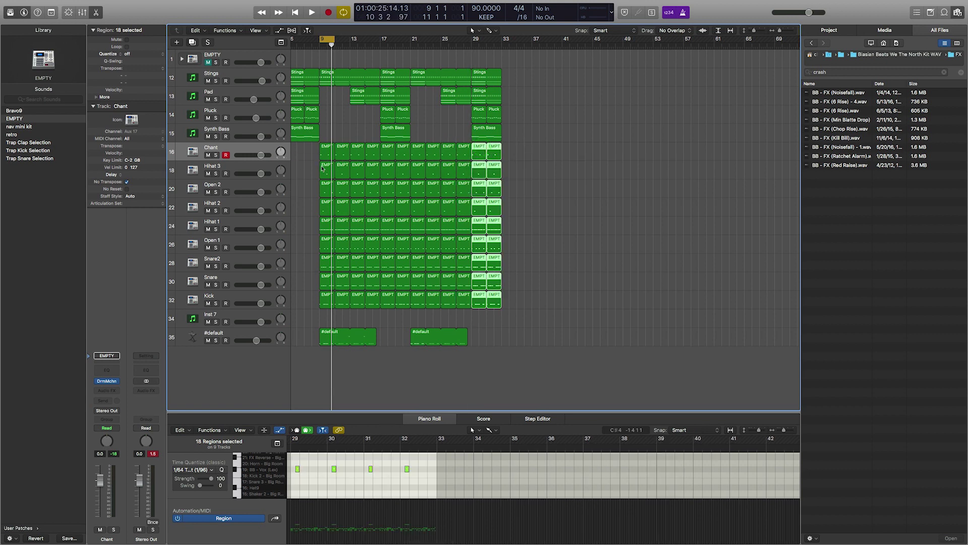
Play the drums, cycle bars 17 to 21 and delete the two Kick regions in that section
key("space")
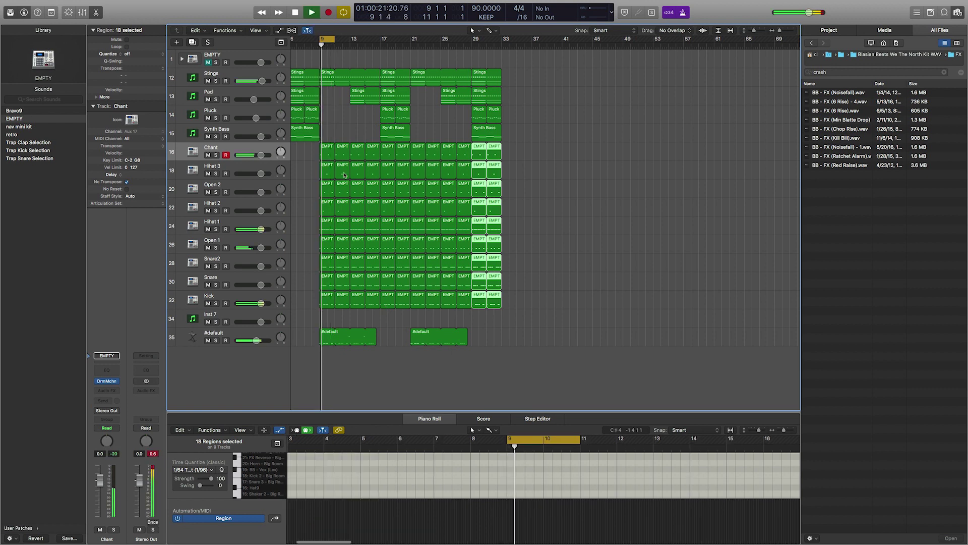
key("space")
left_click(302, 171)
left_click_drag(328, 39, 407, 40)
key("space")
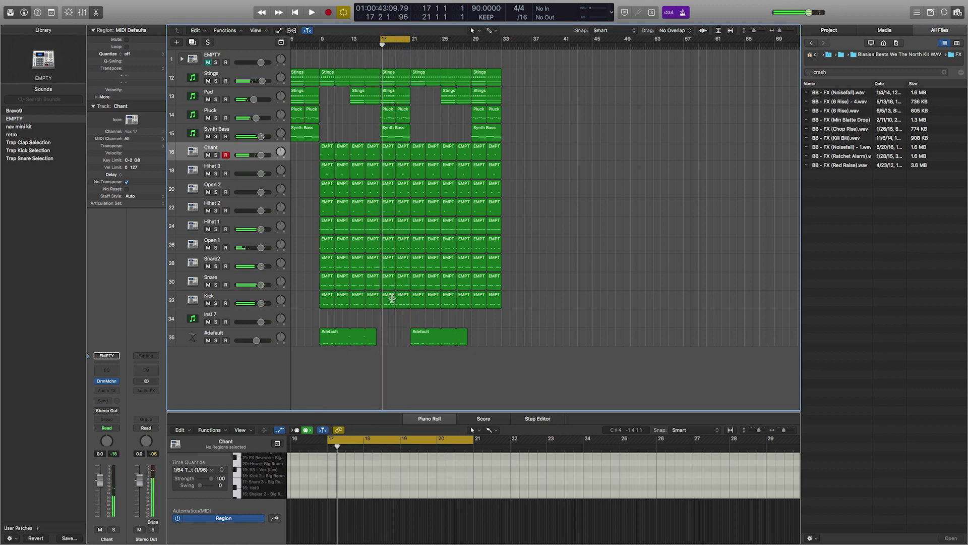
left_click(387, 300)
key("Delete")
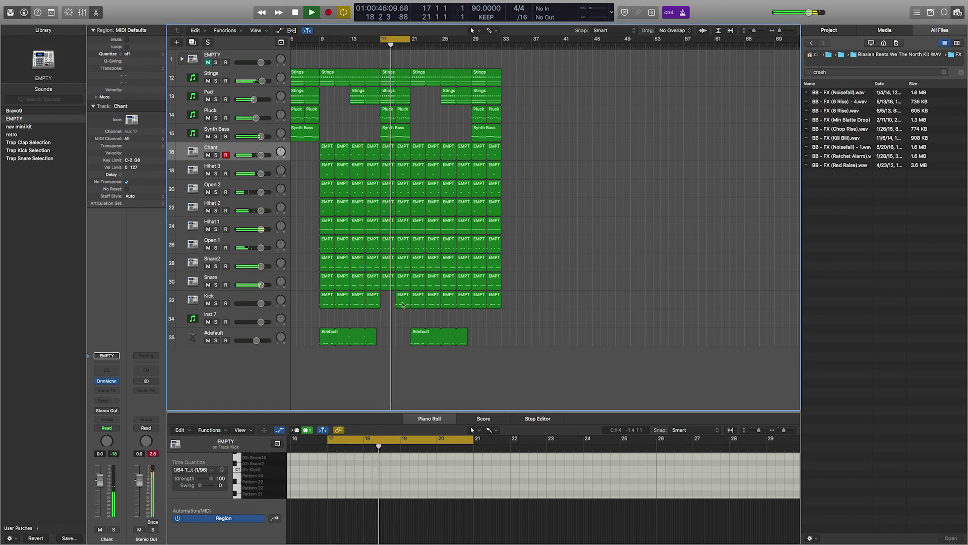
left_click(402, 303)
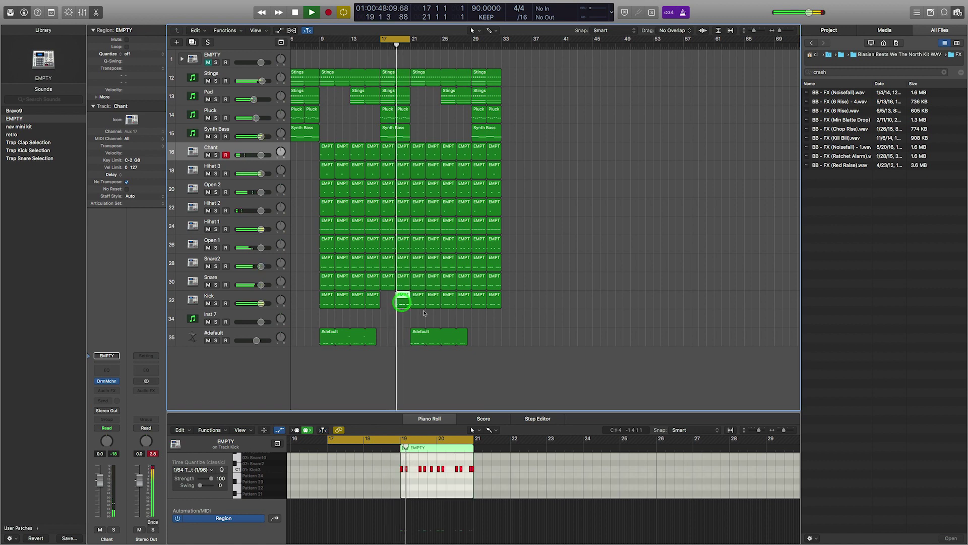
key("space")
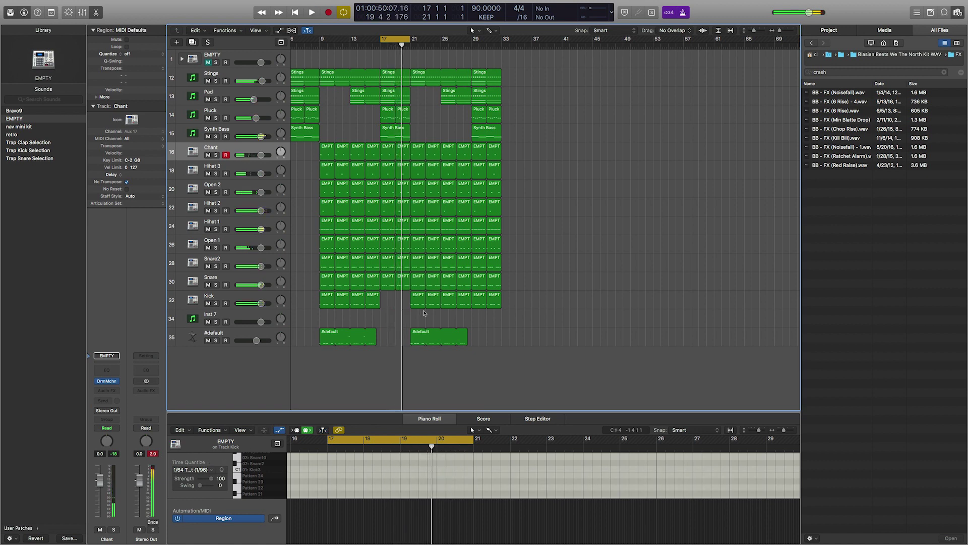
Delete the two Open 2 regions in bars 17 to 21 and play the cycled section
scroll(388, 209, "right", 2)
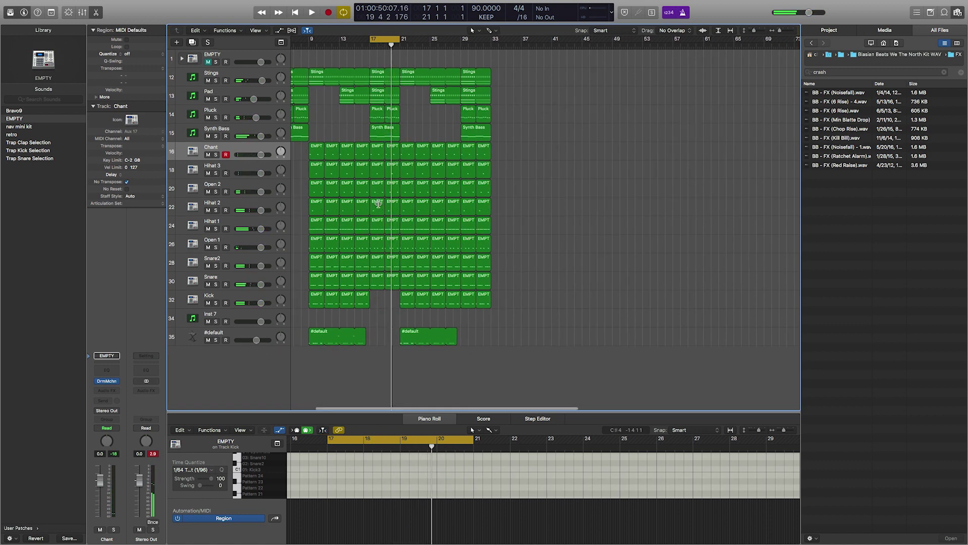
left_click(377, 189)
left_click(392, 190, "shift")
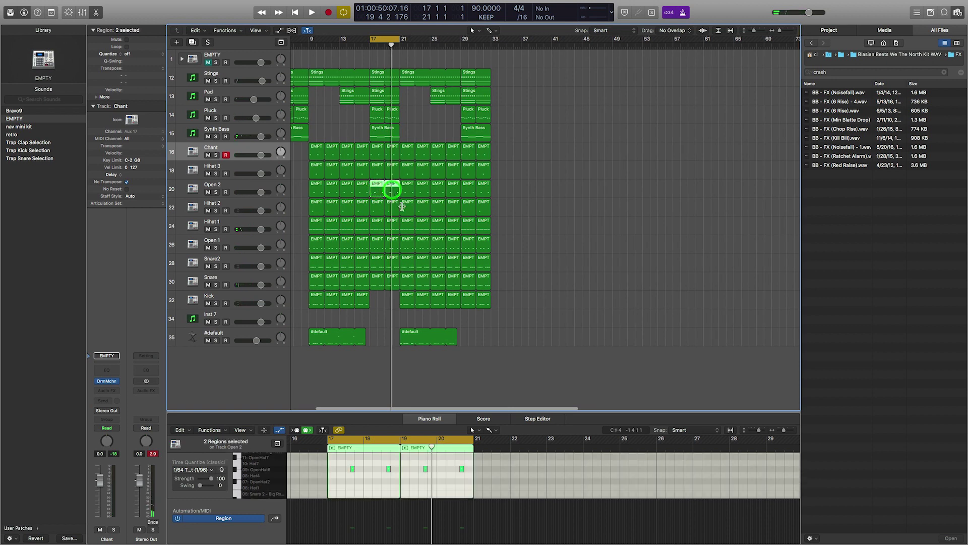
key("Delete")
key("space")
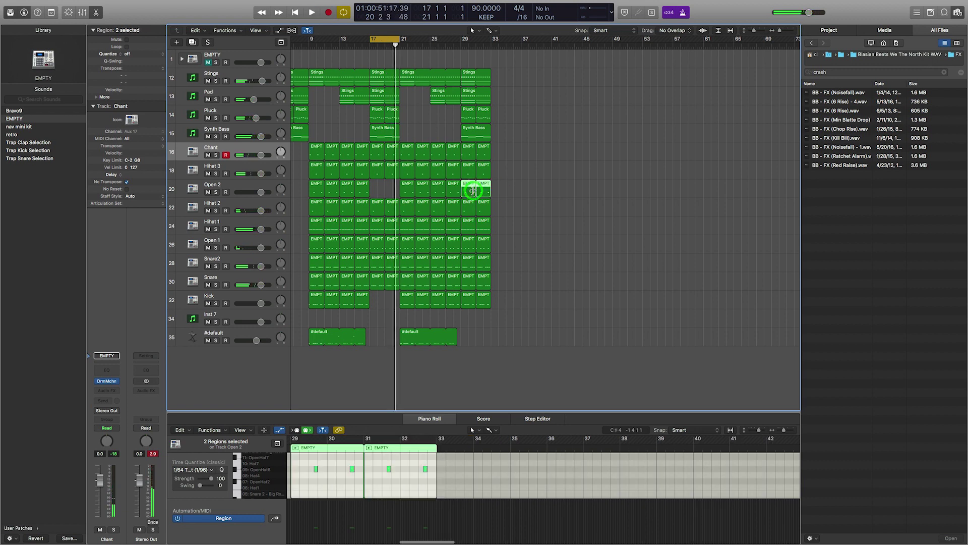
Delete the Open 2 and Kick regions in bars 29 to 33
key("Delete")
left_click(471, 302)
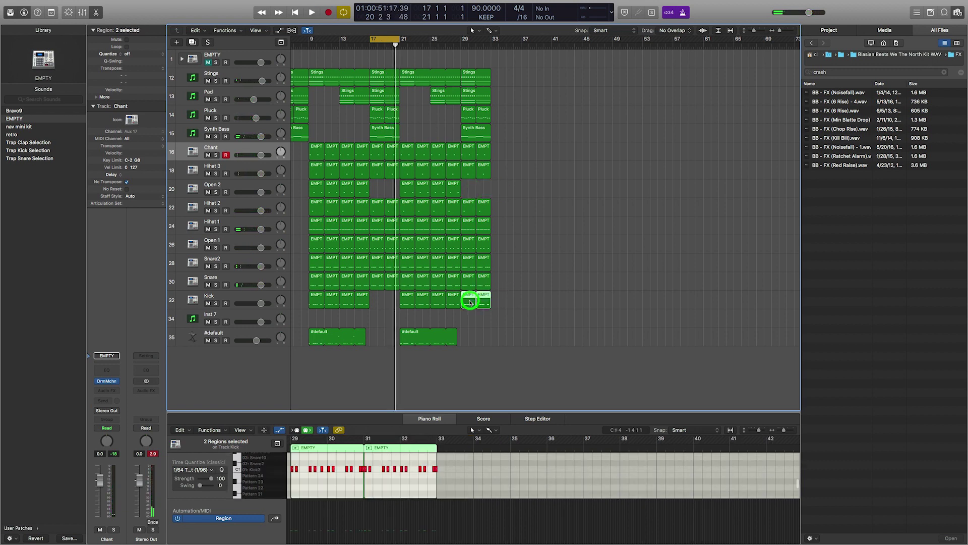
key("Delete")
Shorten the drum regions ending at bar 17 to leave a short gap, and play the transition with cycling off
scroll(410, 111, "left", 3)
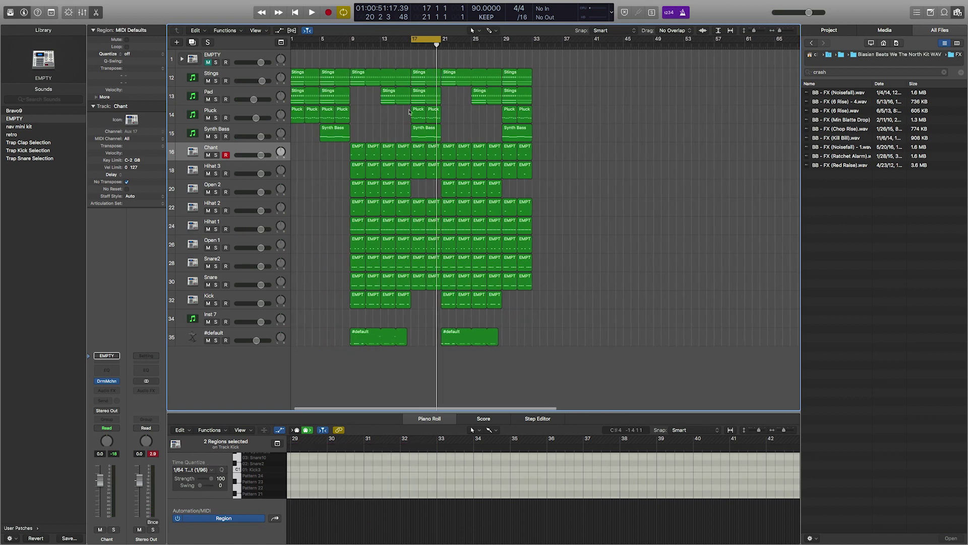
left_click_drag(405, 134, 408, 306)
left_click(402, 43)
left_click(426, 40)
key("space")
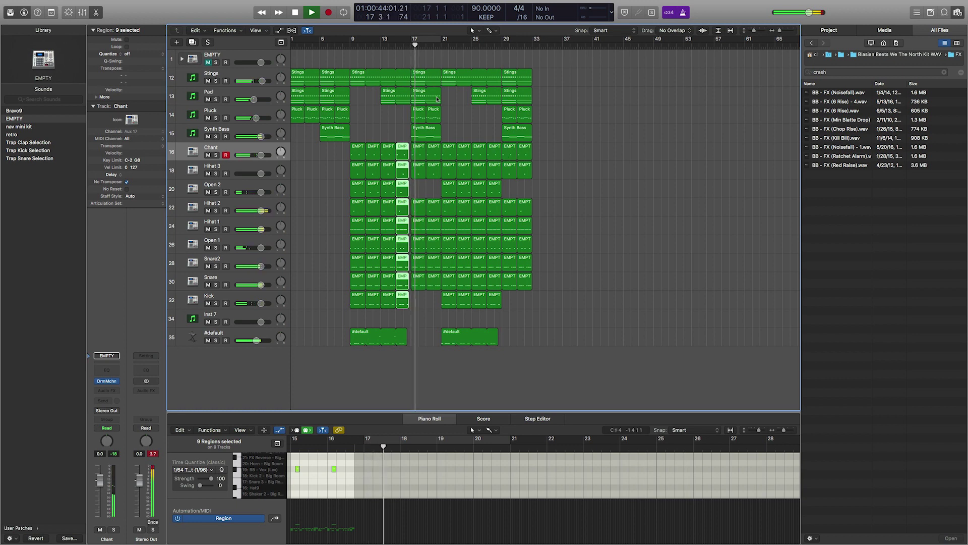
key("space")
Shorten the Stings and Pad regions to end just before bar 17 like the drums, and play the transition
left_click(401, 73)
left_click(404, 97, "shift")
left_click(409, 80)
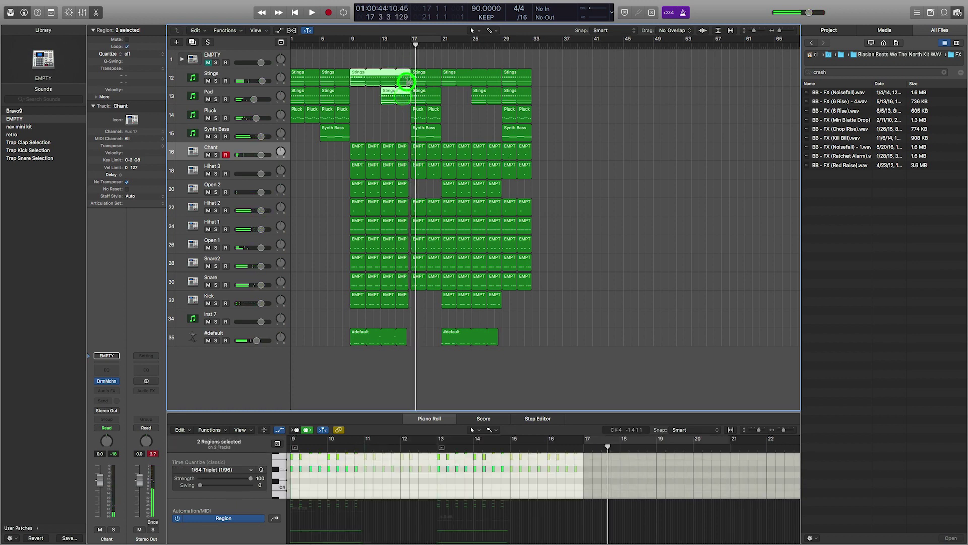
left_click_drag(409, 81, 407, 80)
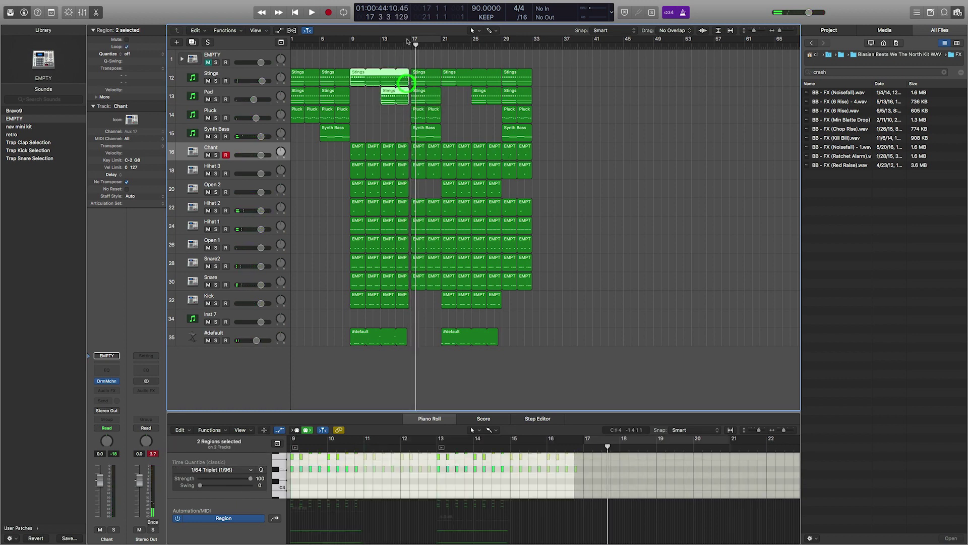
left_click(405, 44)
key("space")
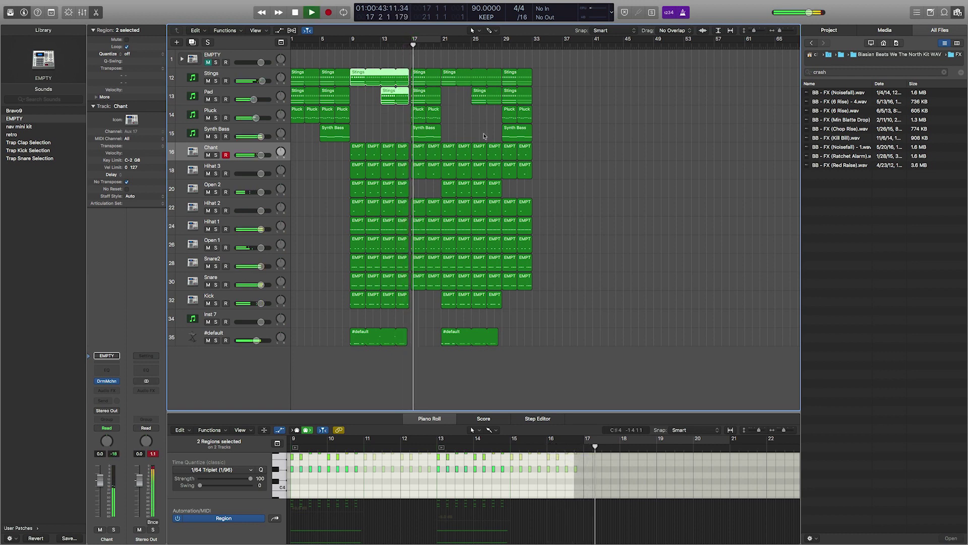
key("space")
Shorten the drum, Stings and Pad regions that end at bar 29 to leave the same short gap
left_click_drag(496, 324, 499, 153)
left_click(496, 48)
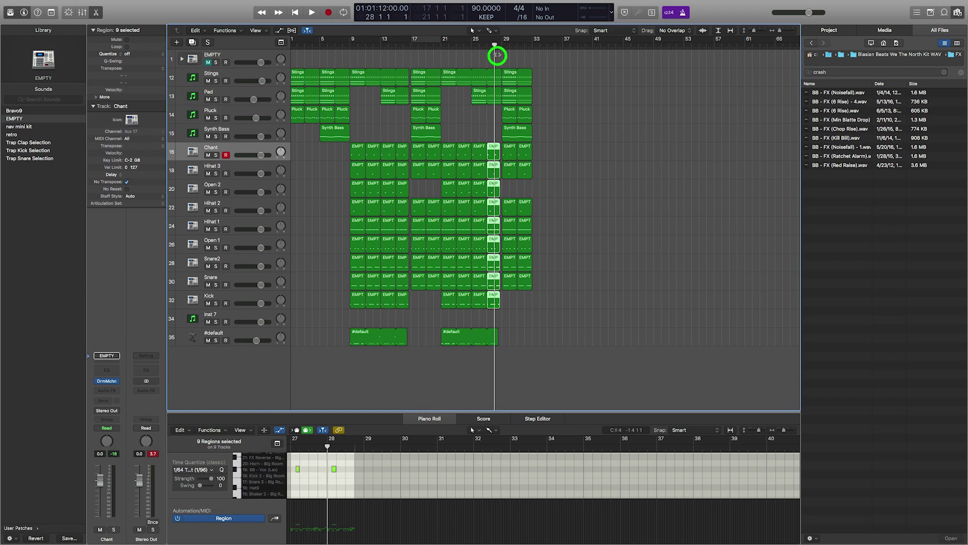
left_click(491, 81)
left_click(493, 95, "shift")
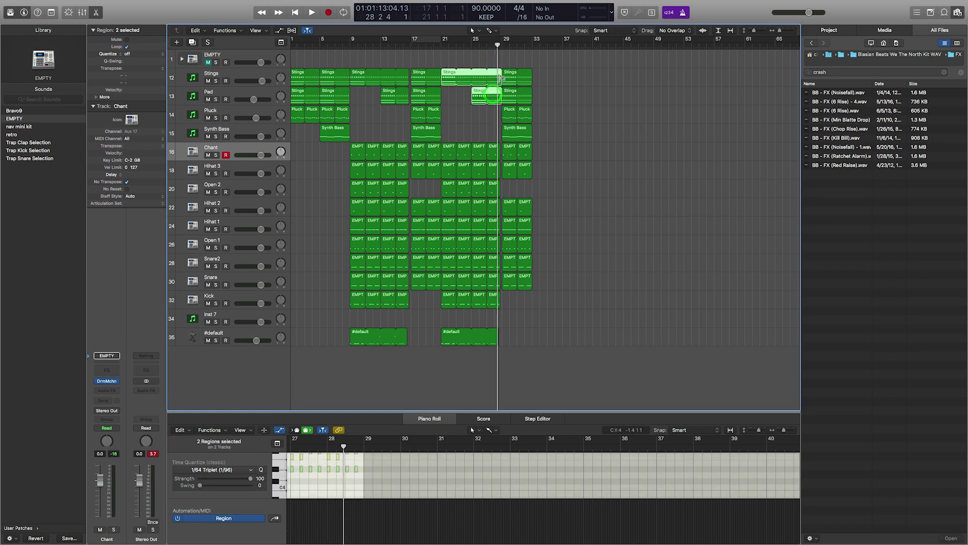
left_click_drag(497, 79, 496, 79)
left_click_drag(497, 46, 529, 52)
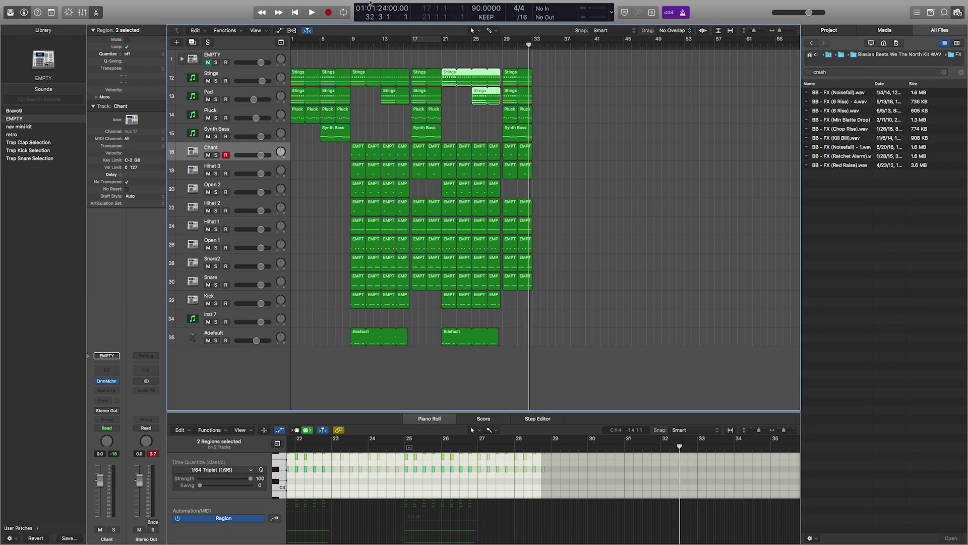
Copy all regions of bars 9 to 33 on every track to bar 33 and return the playhead to bar 1
left_click_drag(567, 87, 359, 334)
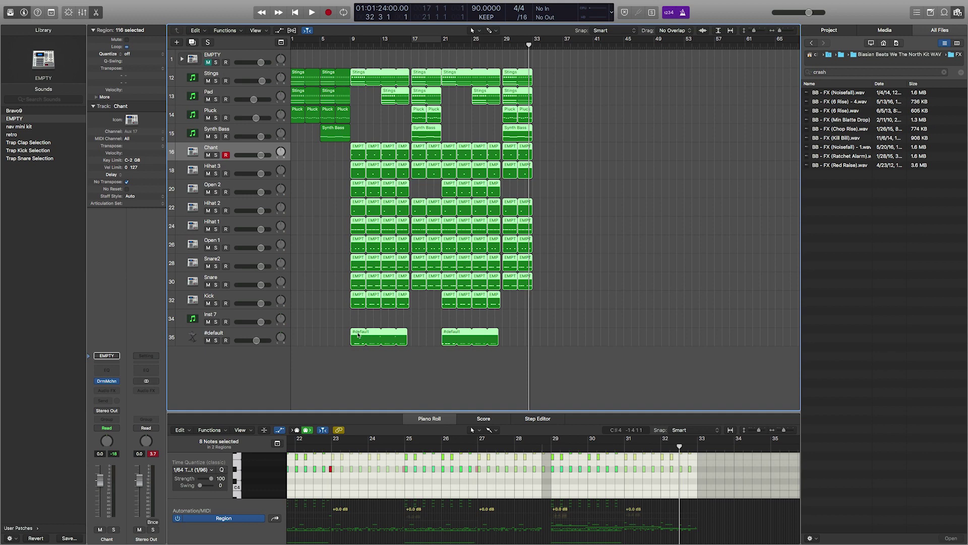
left_click_drag(358, 335, 541, 331)
left_click_drag(717, 52, 422, 82)
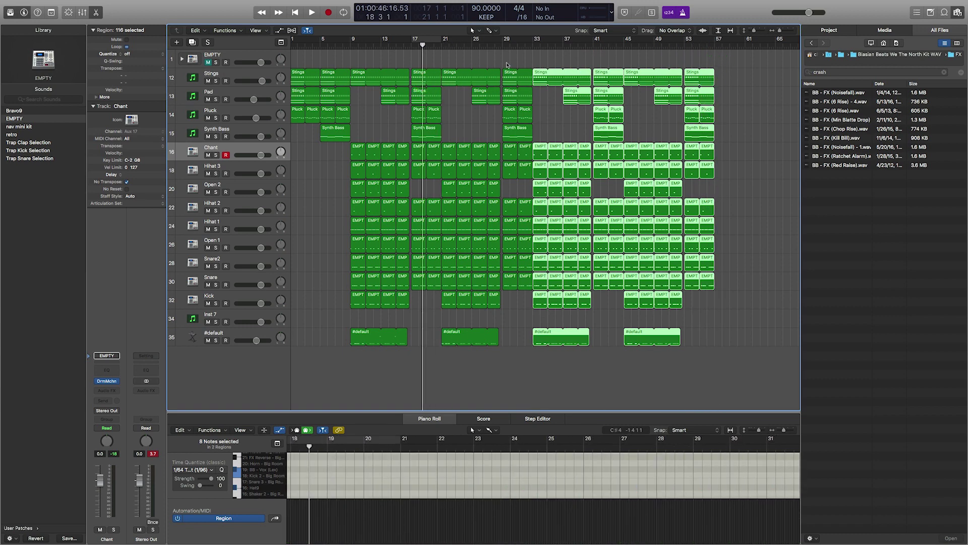
left_click(506, 65)
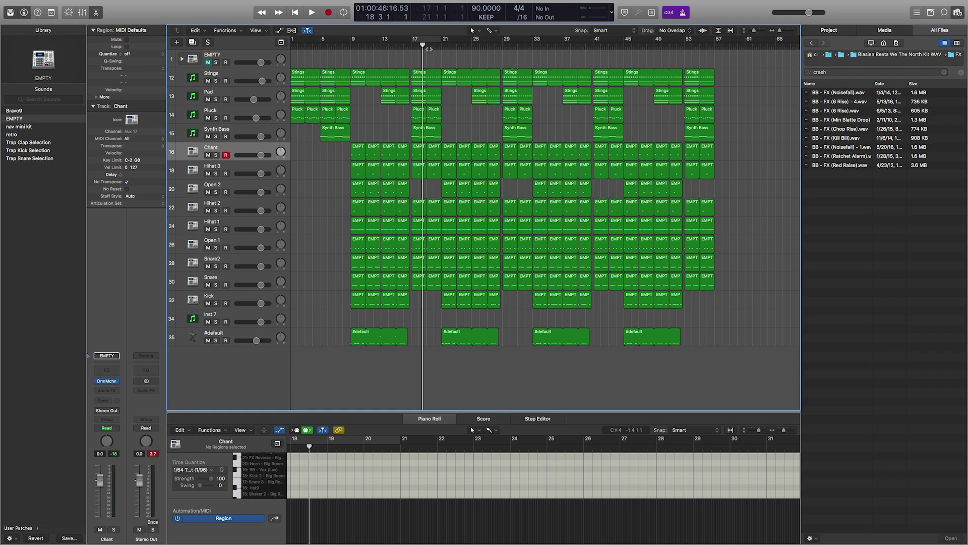
left_click_drag(422, 56, 281, 70)
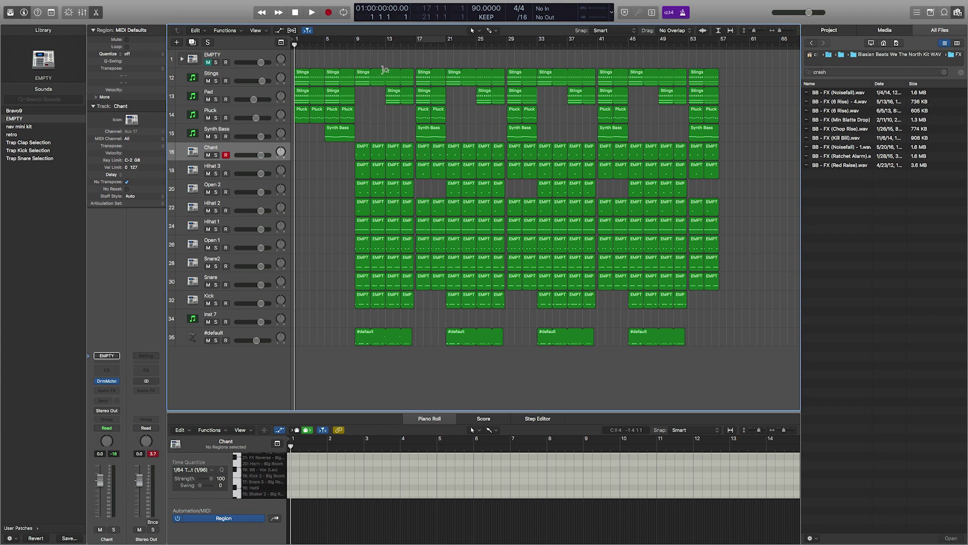
Shorten the Stings, Pad, Pluck and Synth Bass regions of the intro to end just before bar 9
left_click_drag(294, 44, 351, 46)
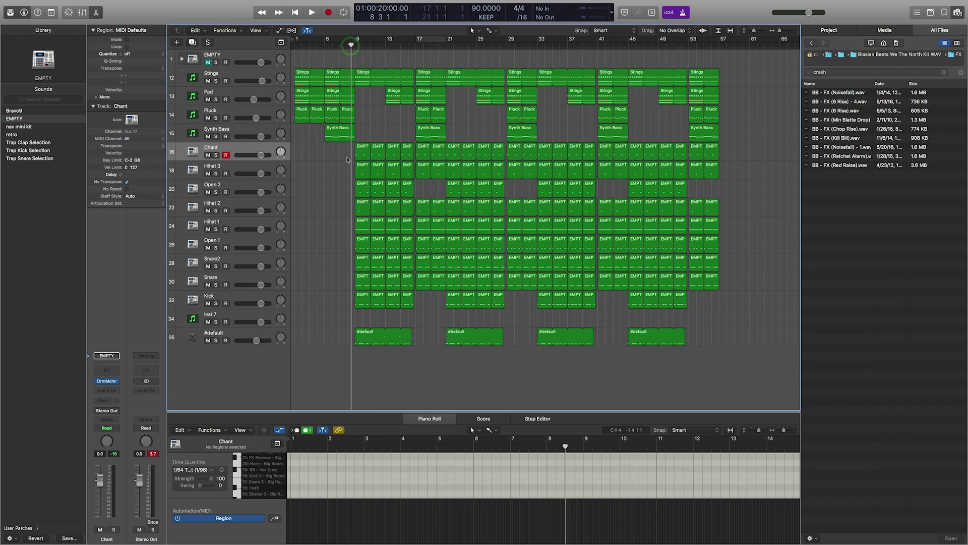
left_click_drag(345, 155, 351, 82)
left_click(367, 106)
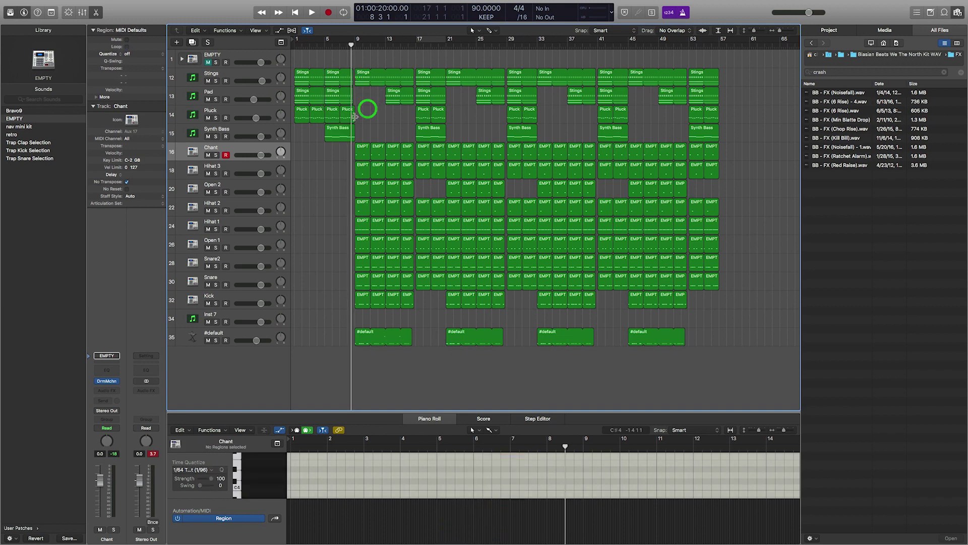
left_click_drag(356, 117, 352, 118)
scroll(360, 120, "up", 5)
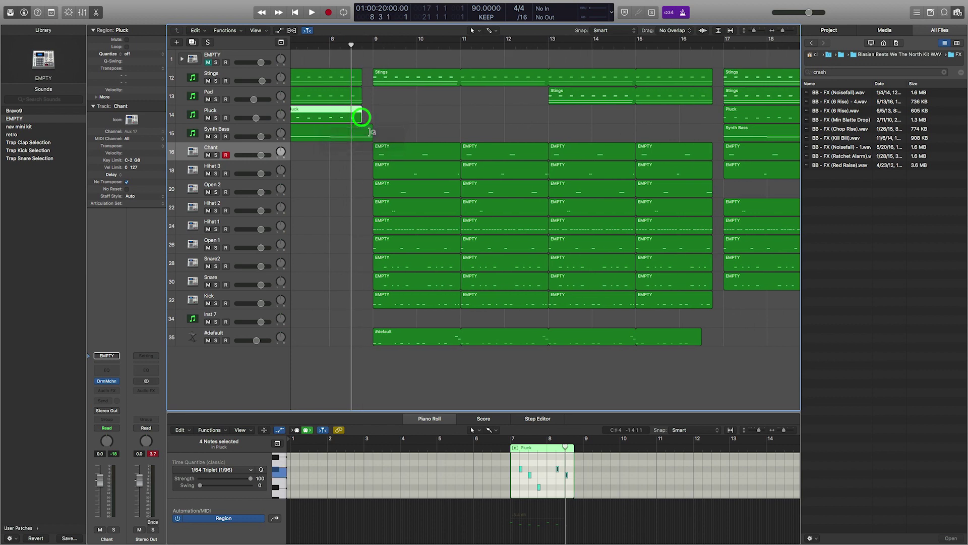
left_click(367, 133)
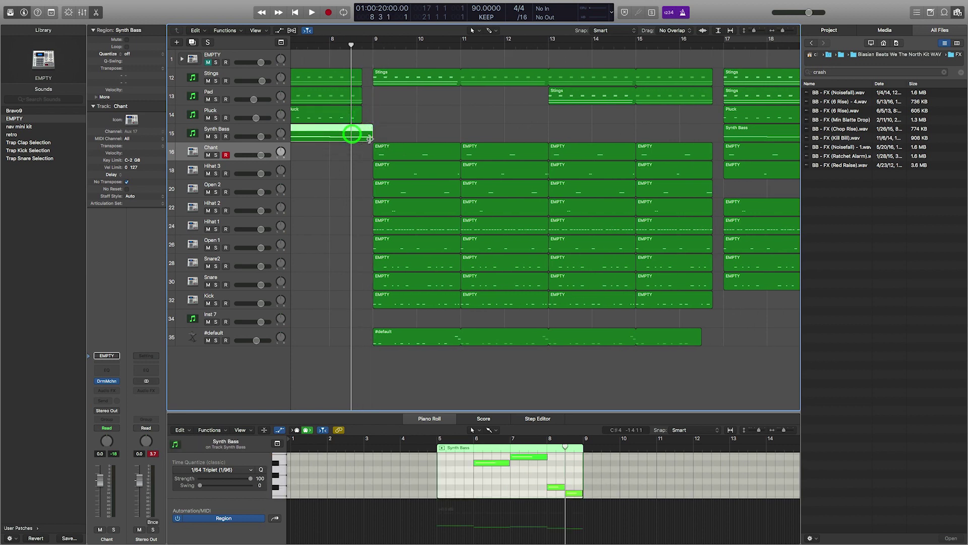
left_click_drag(372, 135, 362, 138)
Play the arrangement through the bar 9 transition and review the full song structure
key("space")
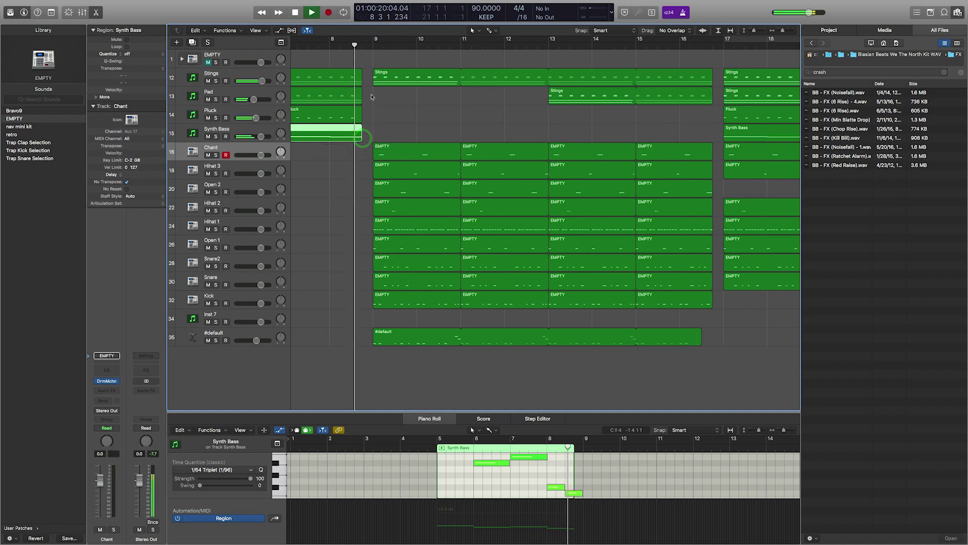
key("super+Left")
key("super+Left")
key("super+Left")
key("super+Left")
key("super+Left")
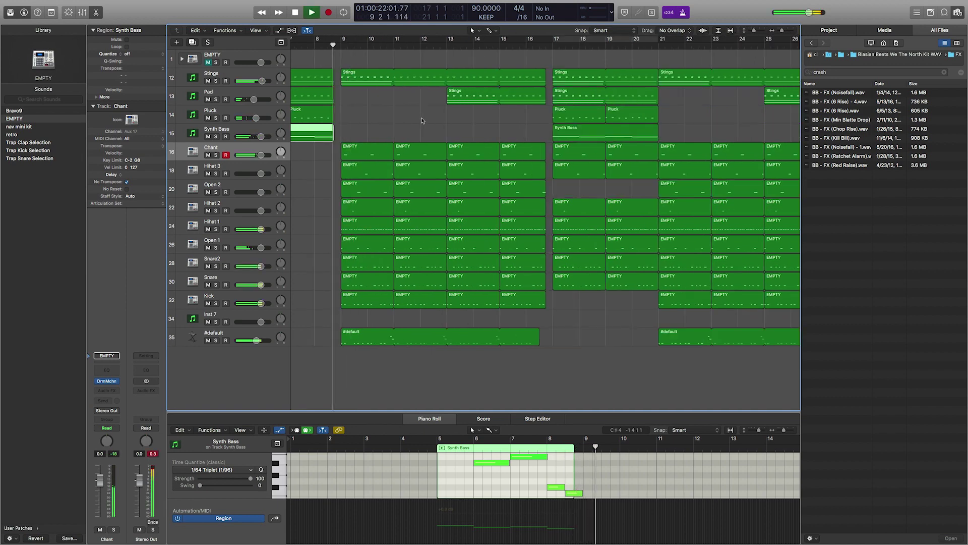
left_click(546, 125)
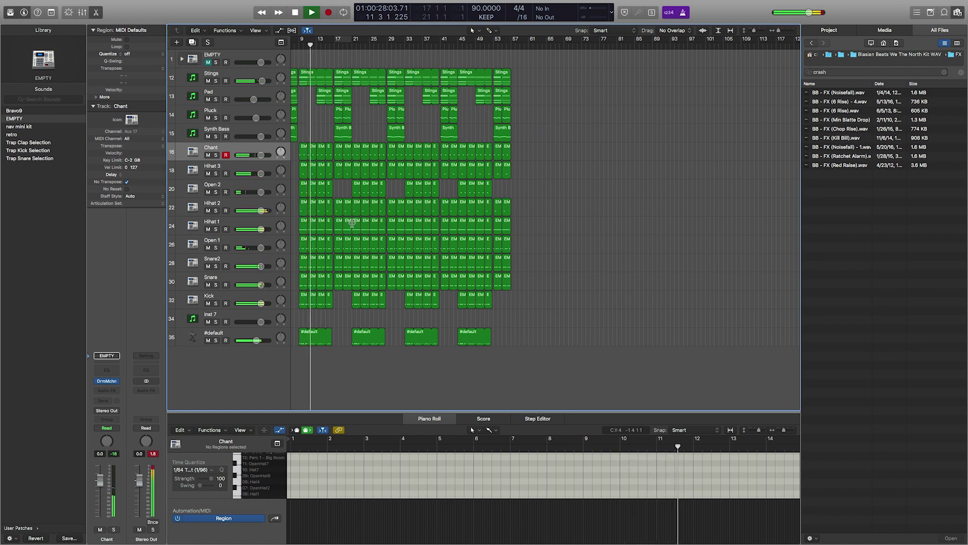
left_click(359, 372)
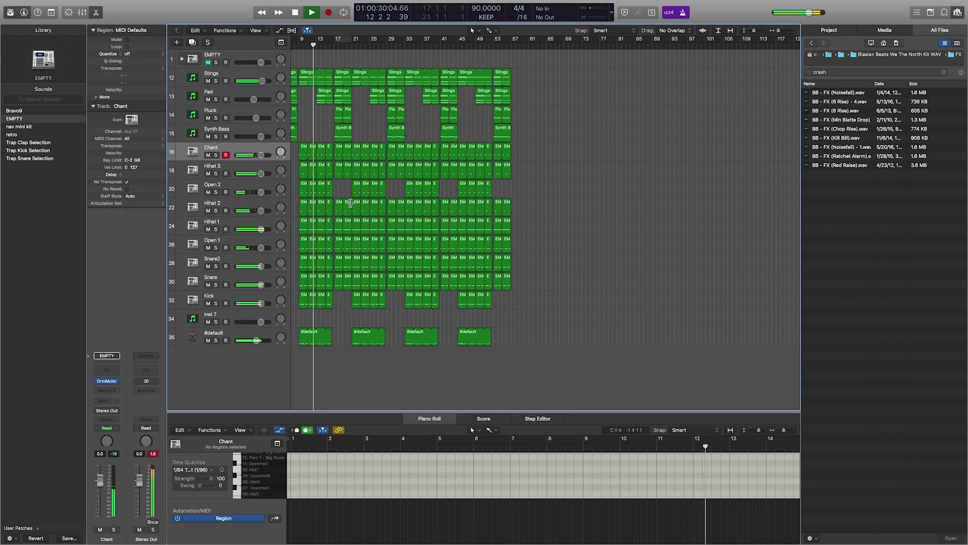
scroll(351, 204, "left", 3)
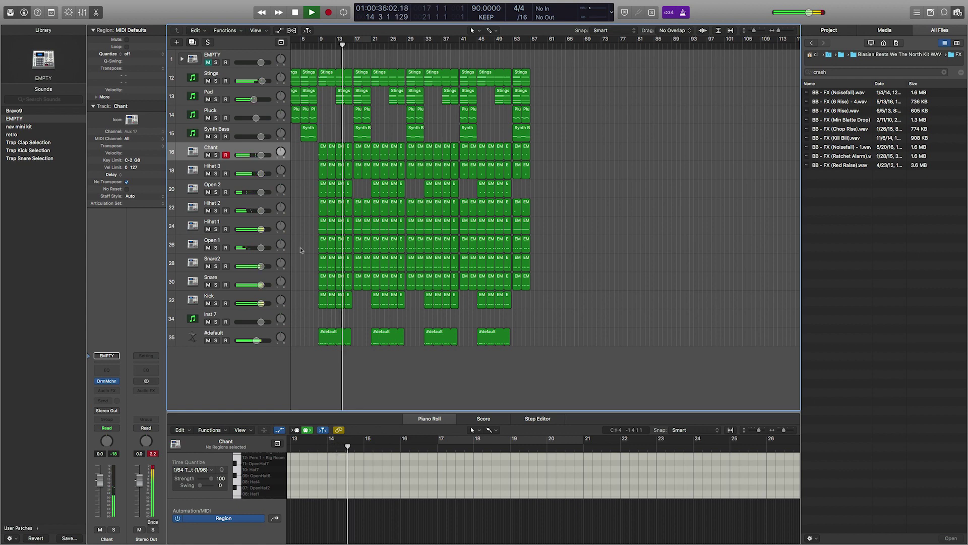
Insert a stereo Limiter from the Dynamics effects on the Stereo Out channel and stop playback
left_click(147, 391)
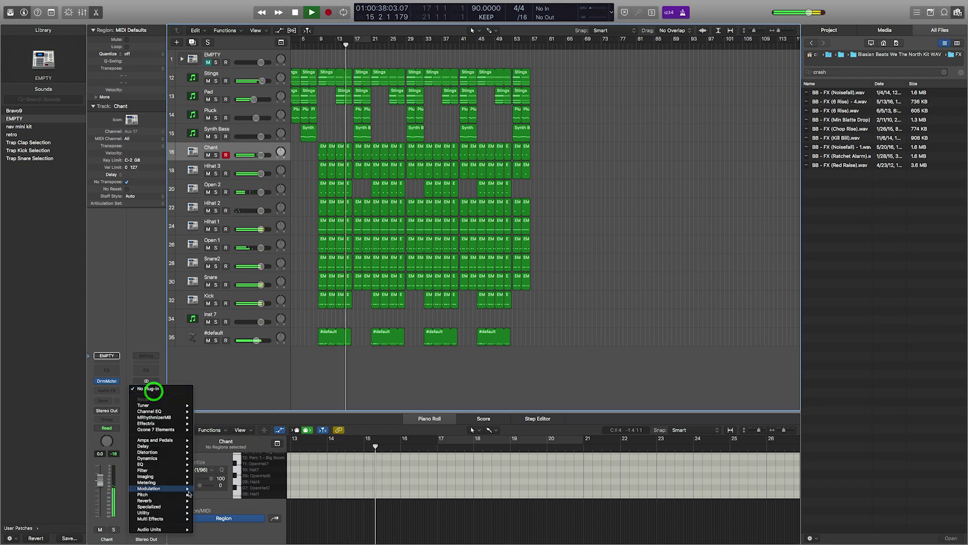
mouse_move(181, 465)
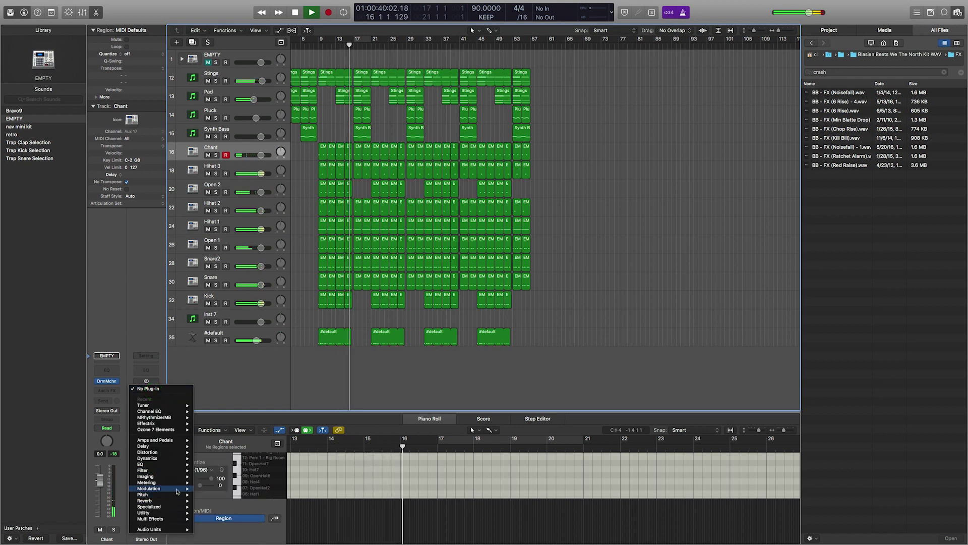
mouse_move(179, 487)
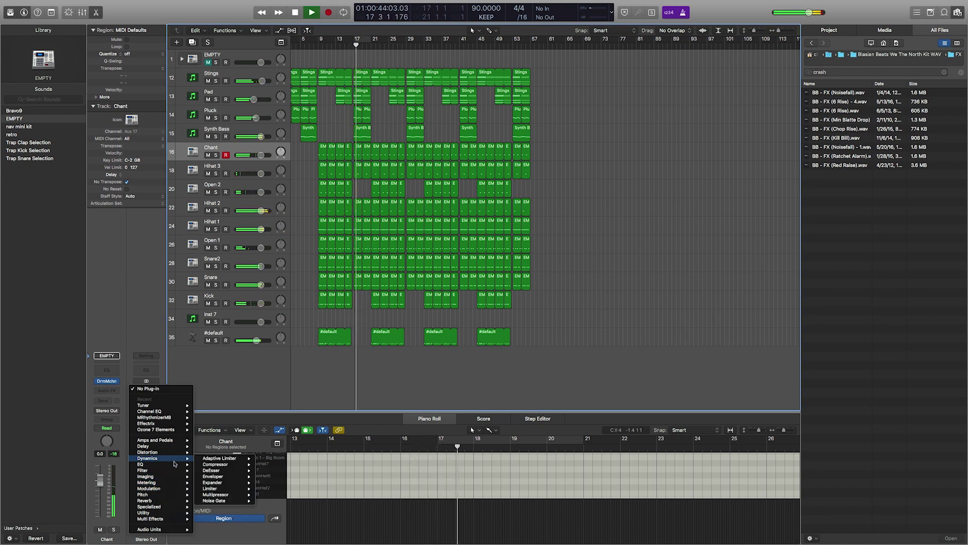
mouse_move(232, 488)
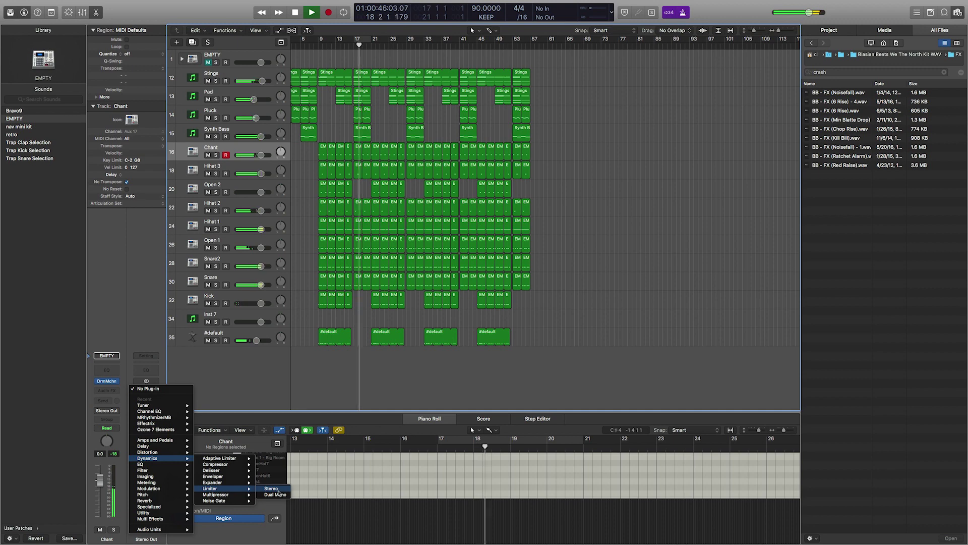
left_click(277, 491)
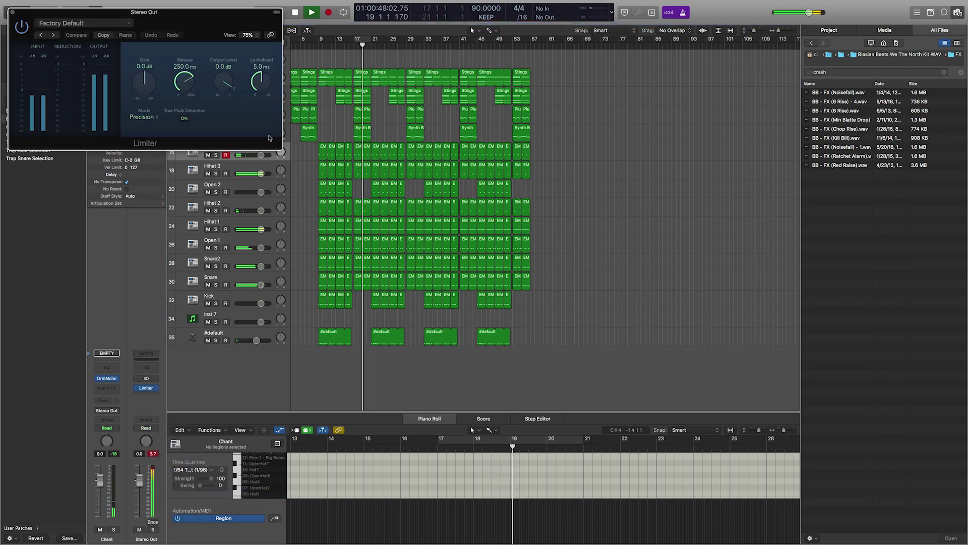
key("space")
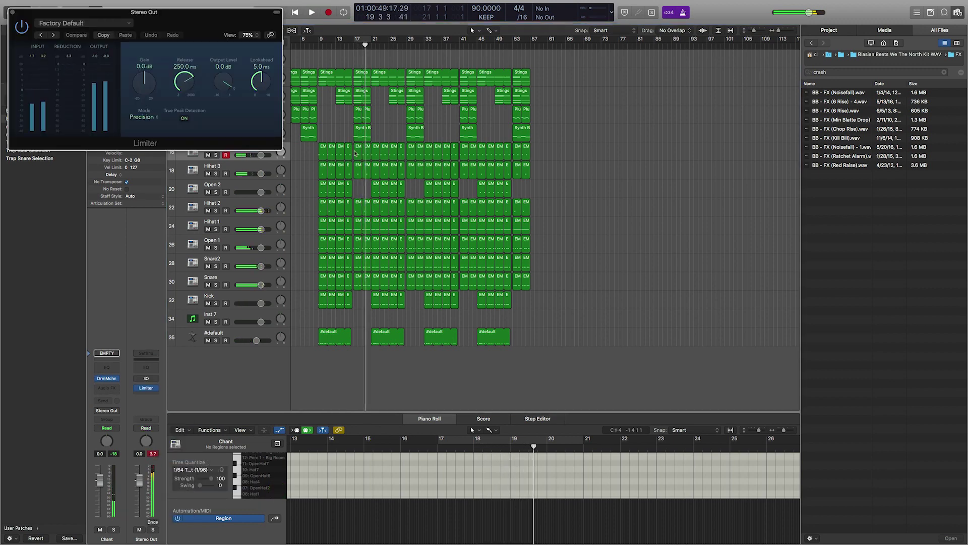
Delete the two Chant regions between bars 17 and 21 and play from bar 15
left_click(358, 151)
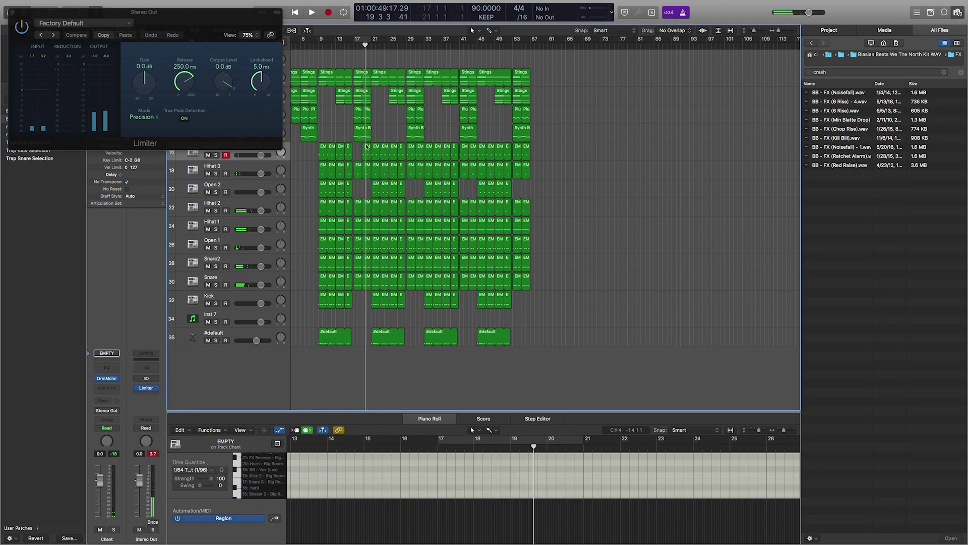
left_click(366, 151)
left_click(342, 43)
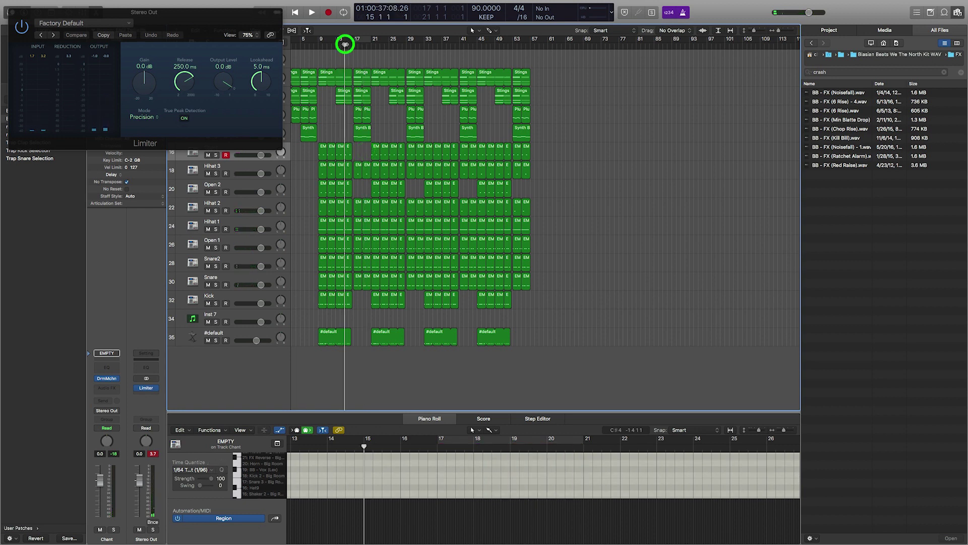
key("space")
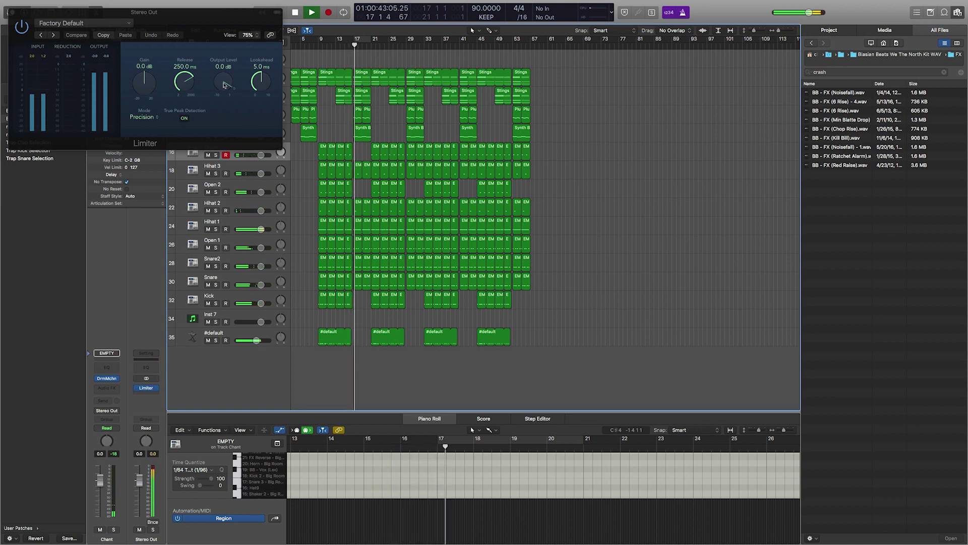
Lower the output level of the Stereo Out Limiter slightly, close its window and listen on through bar 21
left_click_drag(224, 84, 222, 89)
left_click(13, 12)
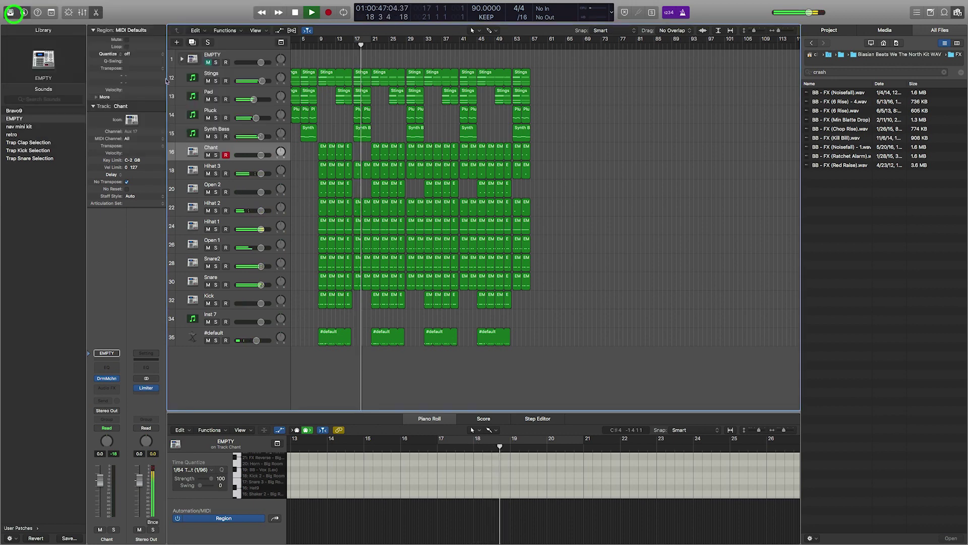
left_click(620, 143)
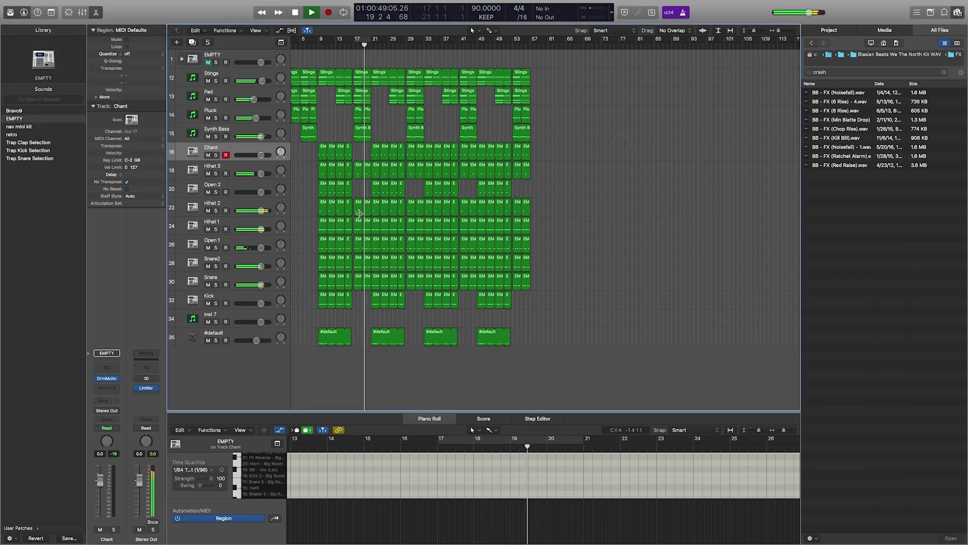
key("space")
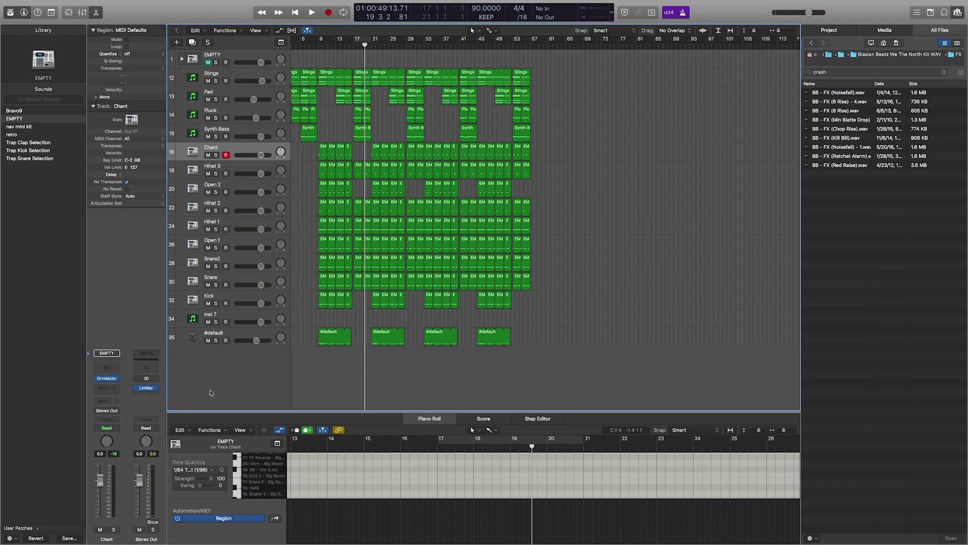
key("space")
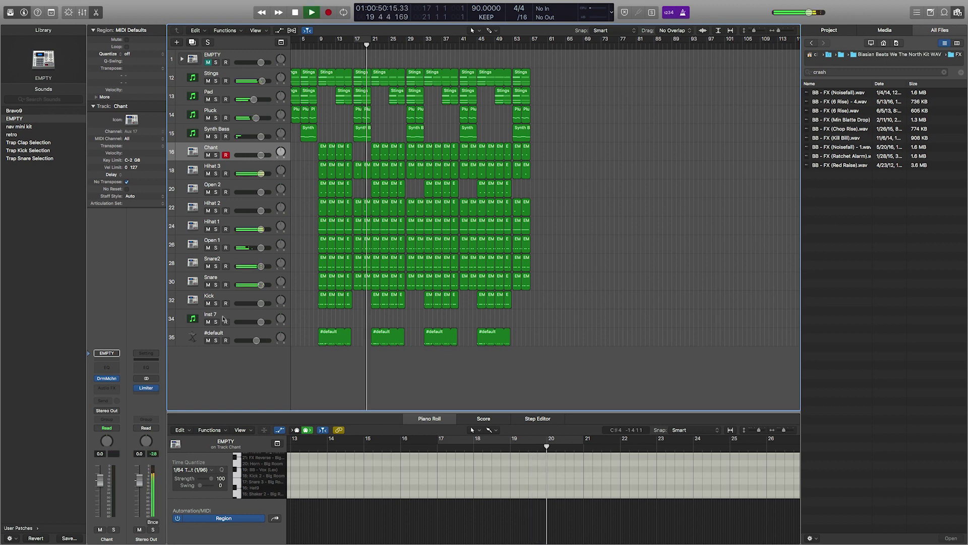
left_click(307, 383)
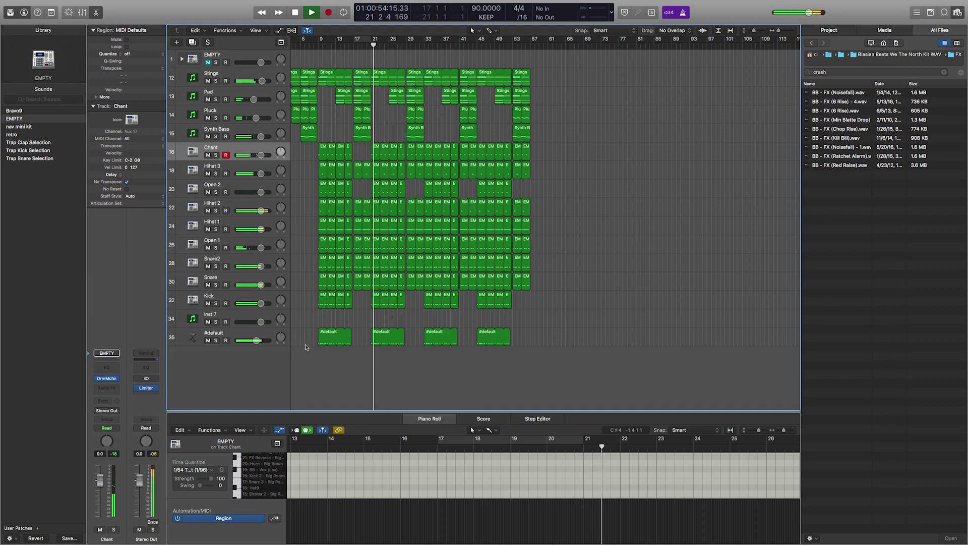
Shorten the Stings track region that starts at bar 17 to end at bar 19 and play the passage
scroll(378, 308, "up", 5, "alt")
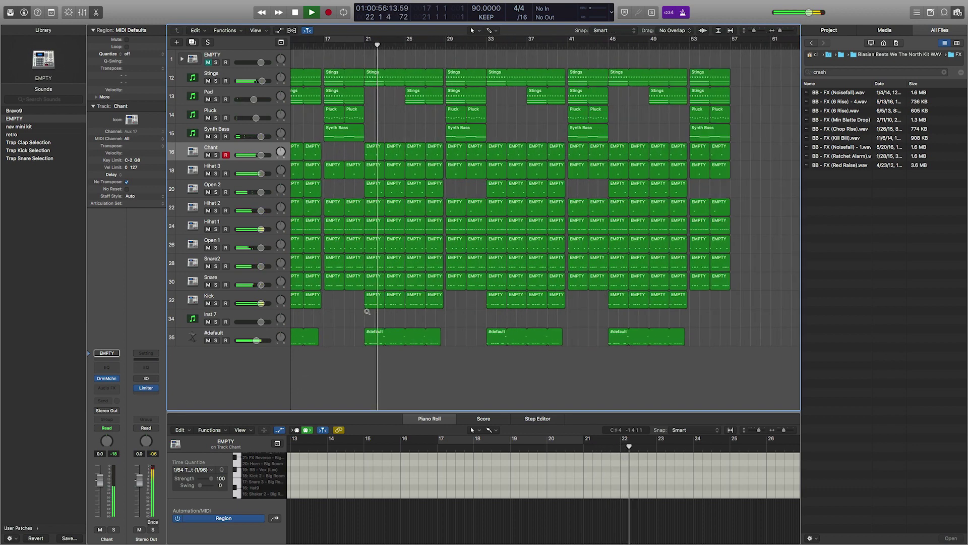
key("space")
left_click(353, 80)
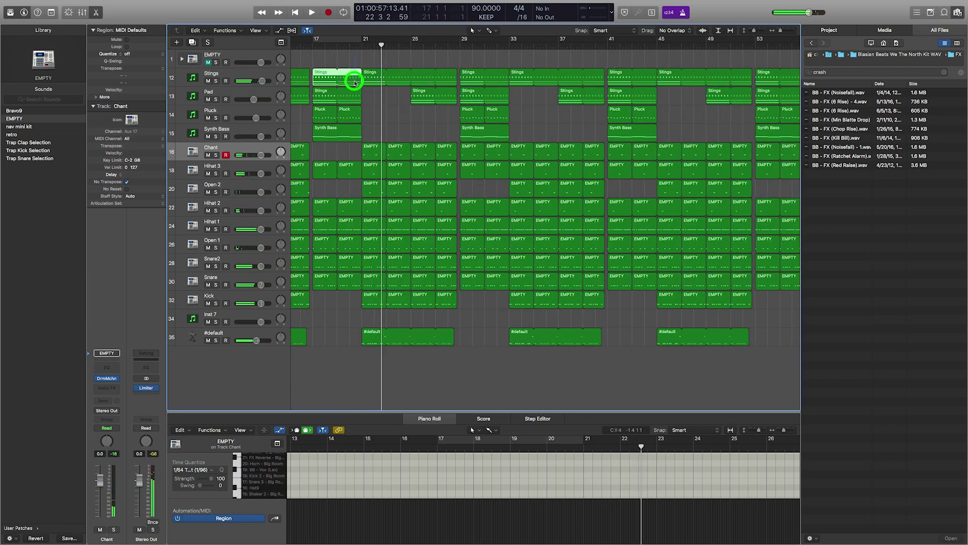
left_click_drag(353, 81, 334, 83)
left_click(331, 45)
key("space")
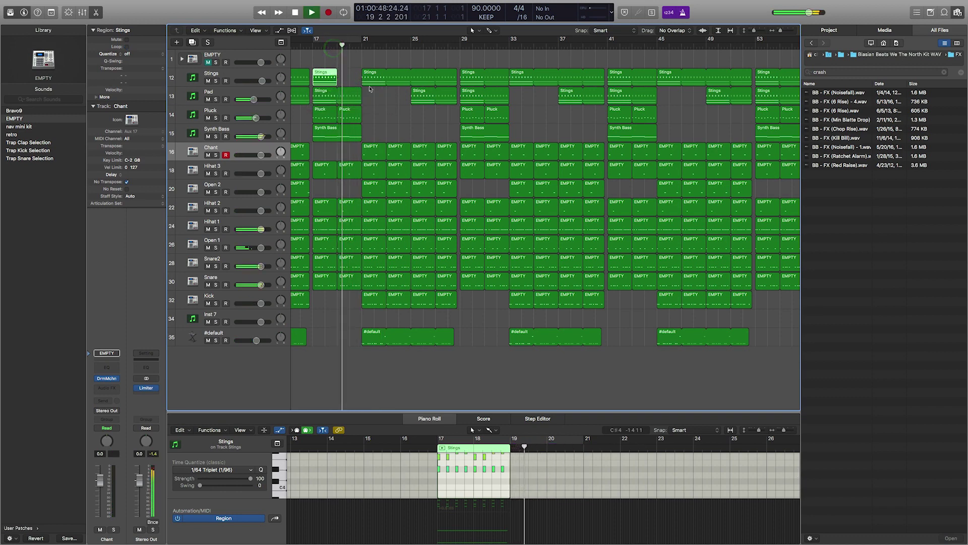
left_click(384, 126)
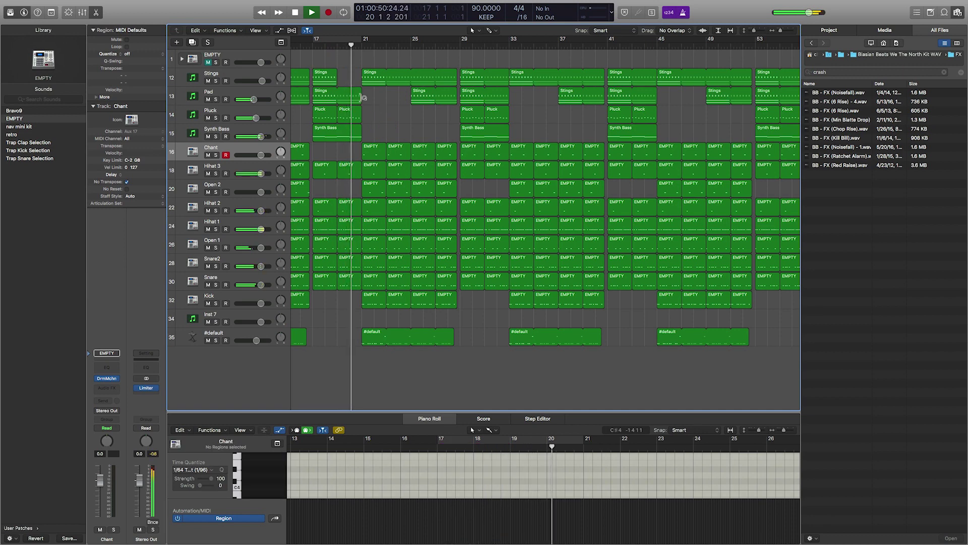
Shorten the Pad and Synth Bass regions that start at bar 17 to end at 20 3 1 1, auditioning from bar 19
left_click_drag(352, 98, 353, 97)
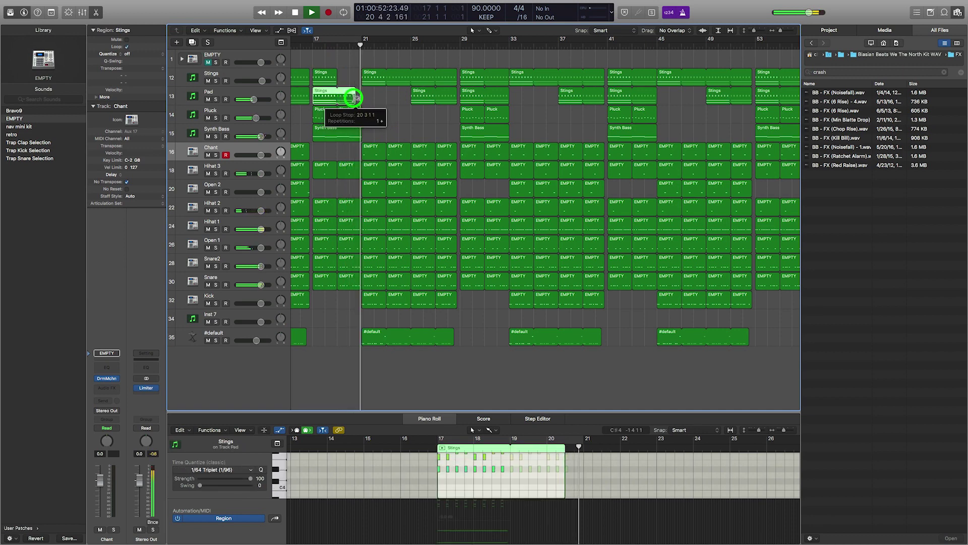
left_click_drag(336, 45, 337, 45)
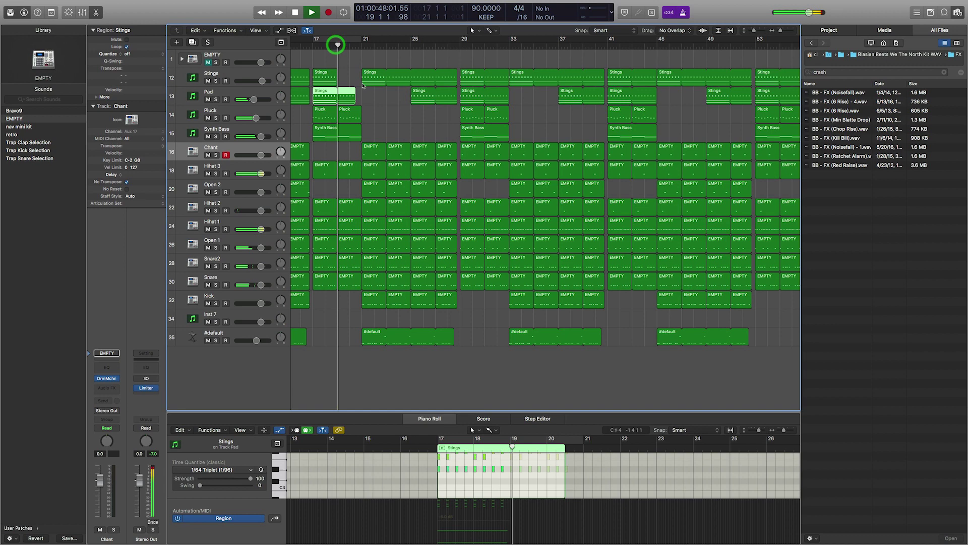
left_click(403, 118)
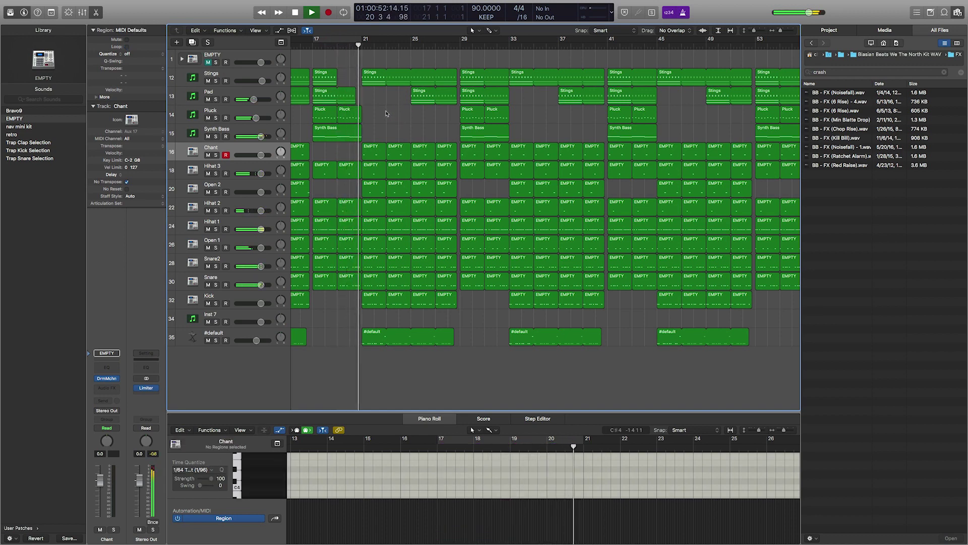
left_click_drag(359, 136, 353, 136)
double_click(335, 44)
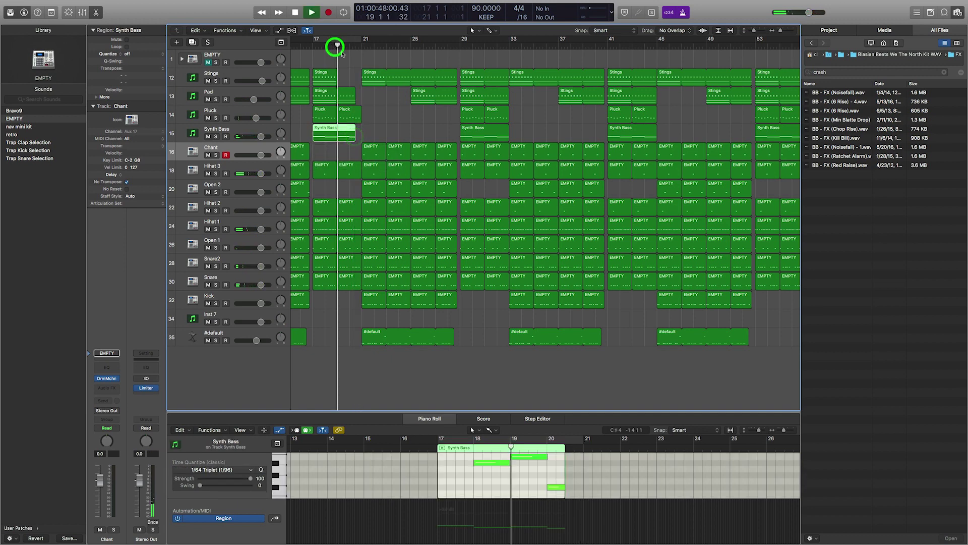
left_click(383, 111)
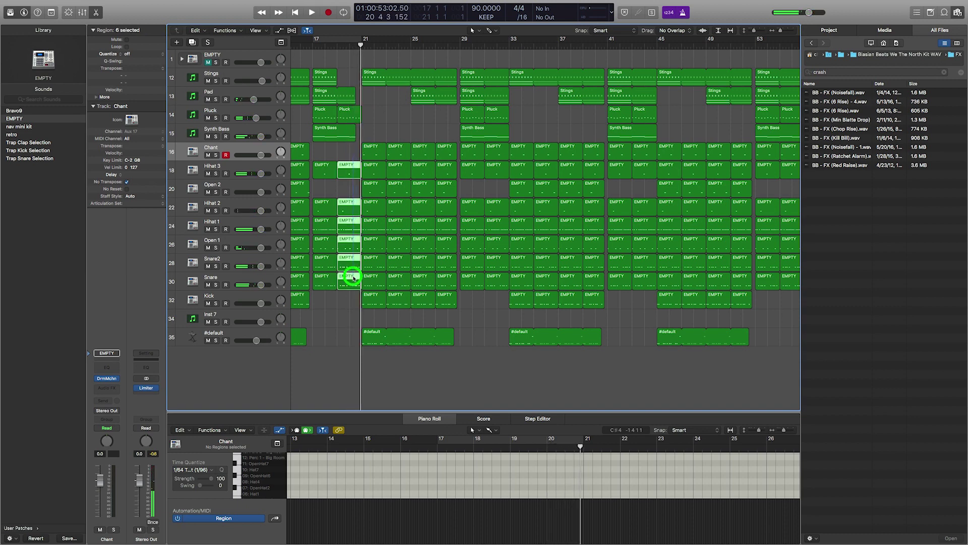
Shorten the six drum regions that start at bar 19 to the same gap before bar 21, and turn off the metronome
left_click_drag(355, 278, 352, 173)
left_click(339, 46)
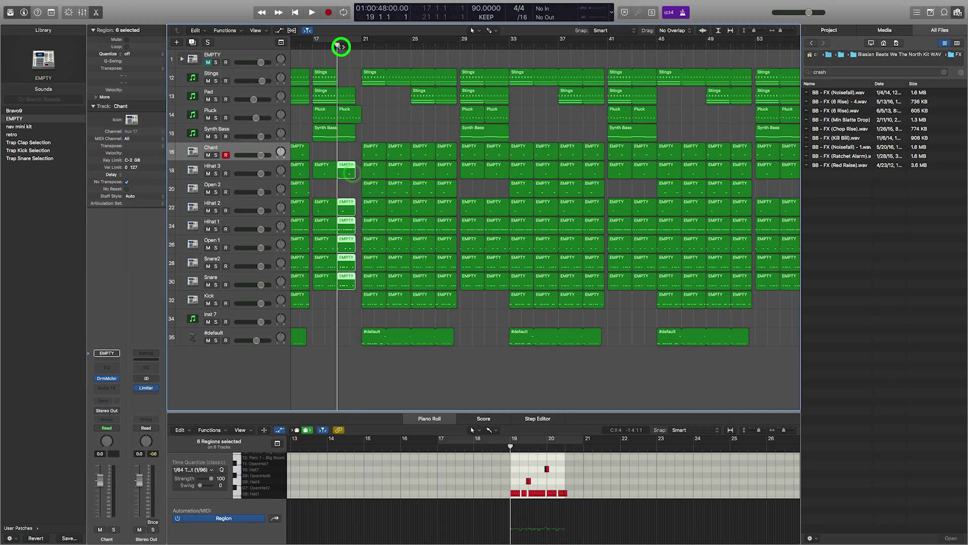
key("space")
left_click(382, 112)
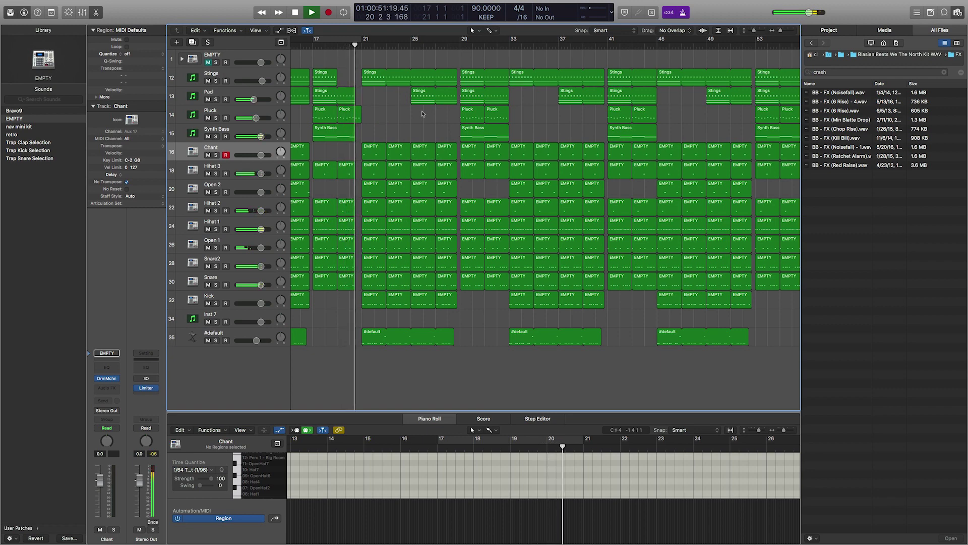
left_click(682, 12)
key("space")
Delete all regions from bar 21 onward on every track
scroll(503, 131, "down", 5)
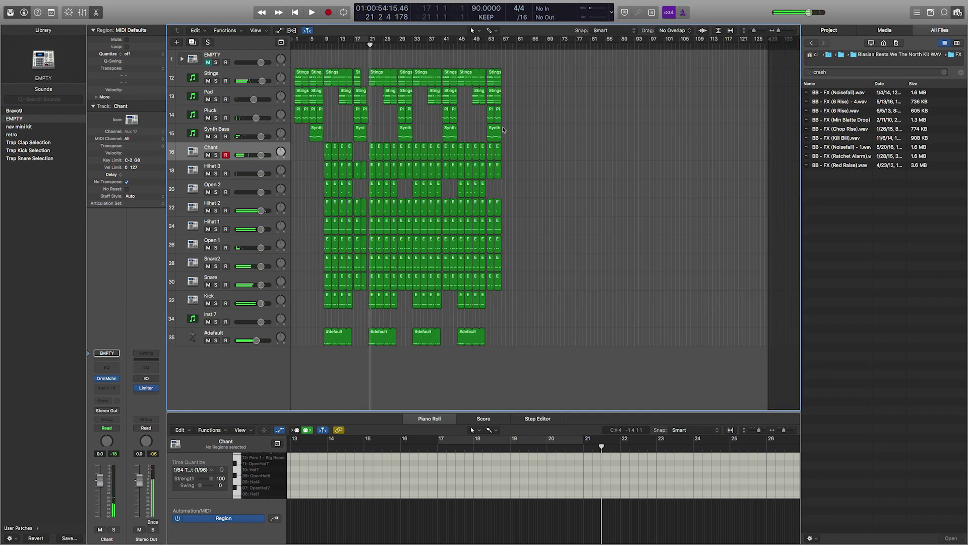
left_click_drag(520, 71, 375, 351)
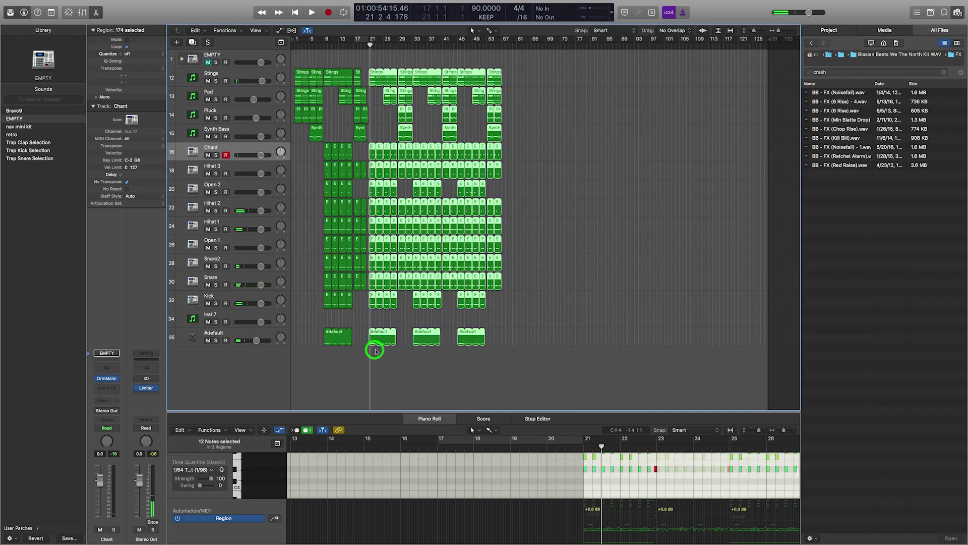
key("Delete")
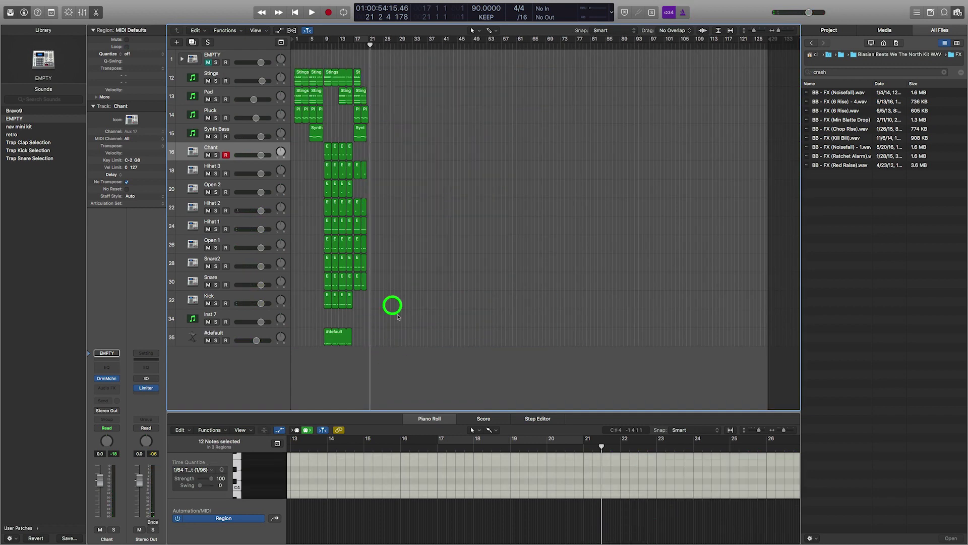
Copy all regions of bars 9 to 21 on every track to bars 21, 33 and 45
left_click_drag(397, 317, 544, 79)
key("super+Right")
key("super+Right")
key("super+Left")
key("super+Left")
key("super+Left")
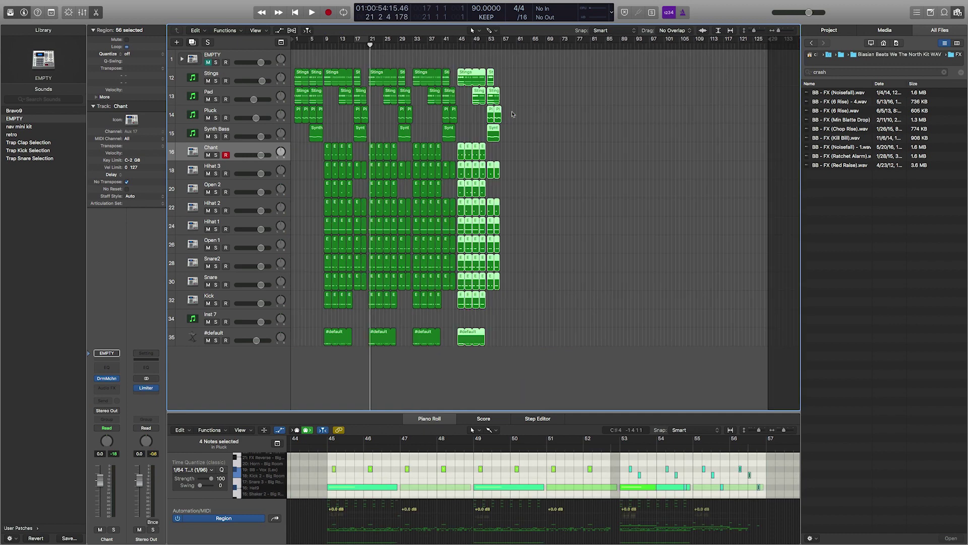
key("super+Right")
key("super+Right")
key("super+Left")
key("super+Left")
Play the song from bar 1 and copy the Stings, Pad and Pluck regions of the intro's first four bars to bar 57
left_click_drag(371, 45, 238, 49)
key("space")
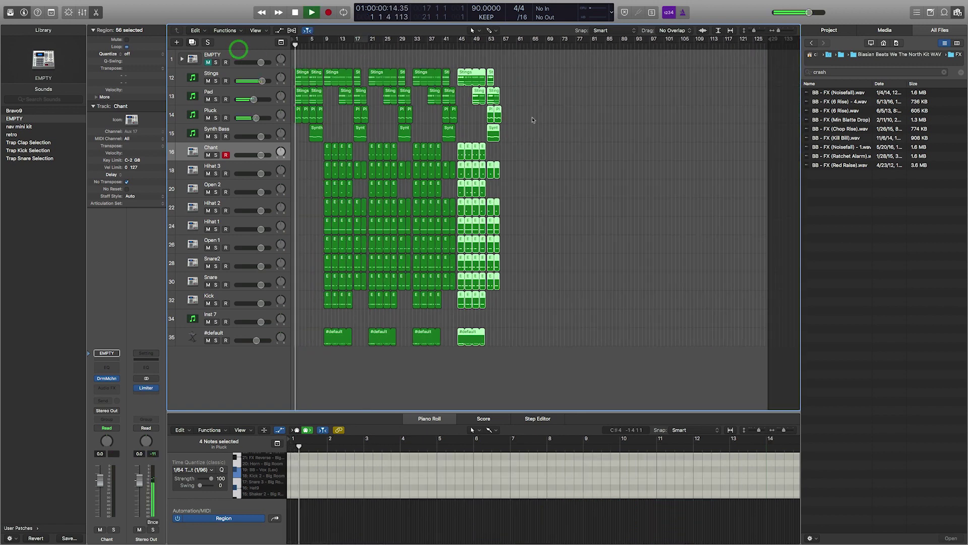
left_click(538, 120)
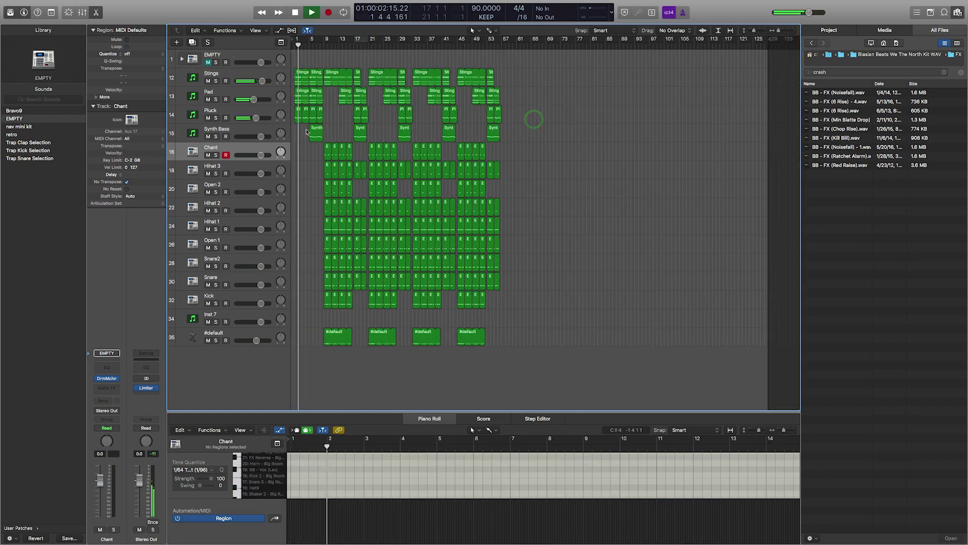
left_click_drag(311, 124, 507, 75)
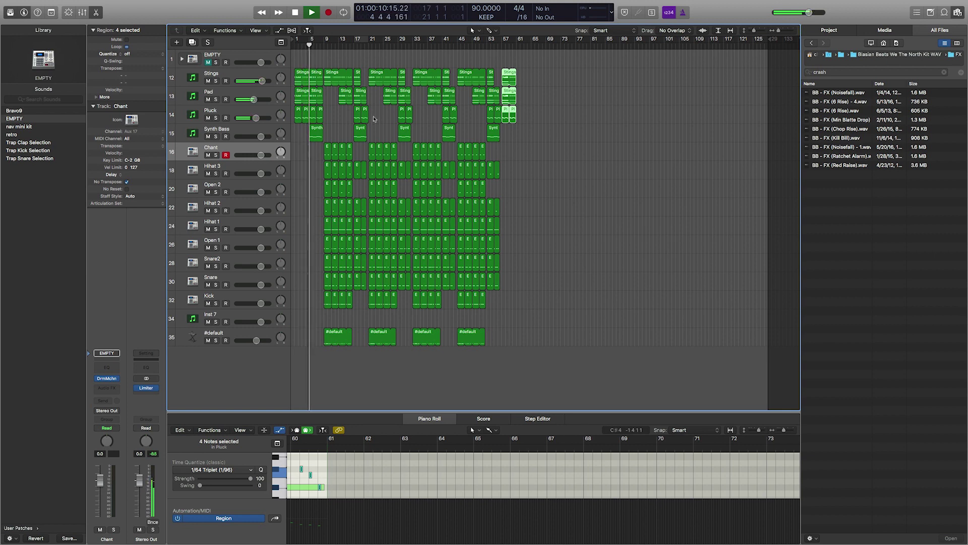
left_click(290, 169)
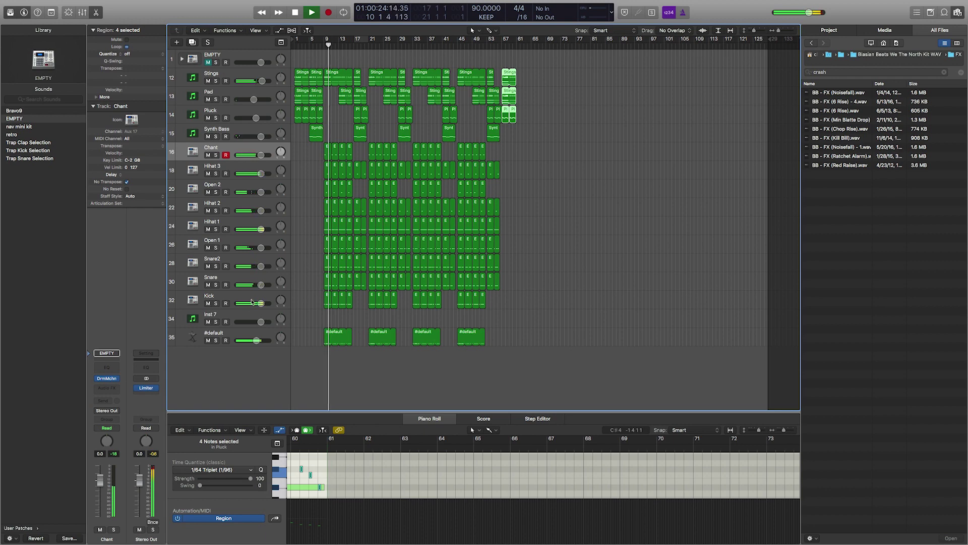
Stop playback and insert a stereo Direction Mixer on the Kick track
key("space")
left_click(237, 300)
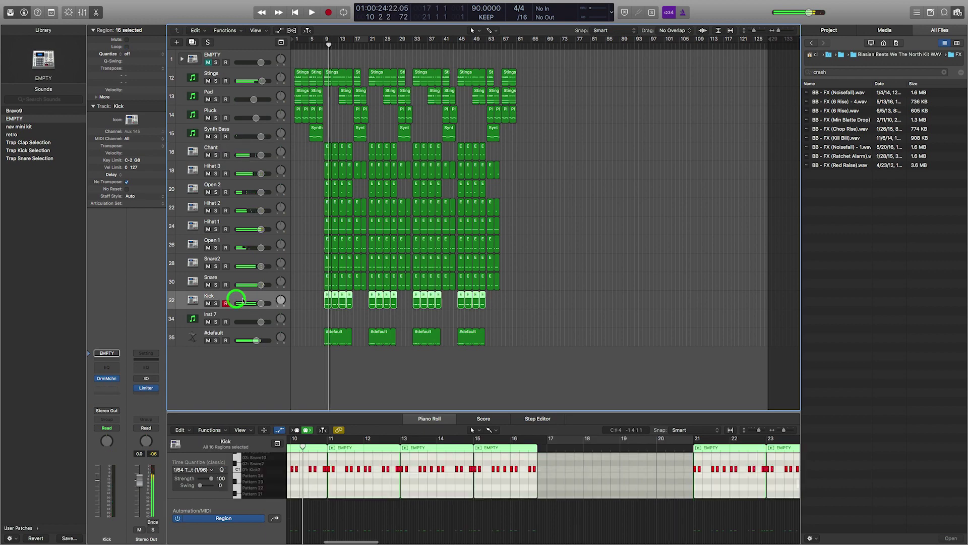
left_click(116, 389)
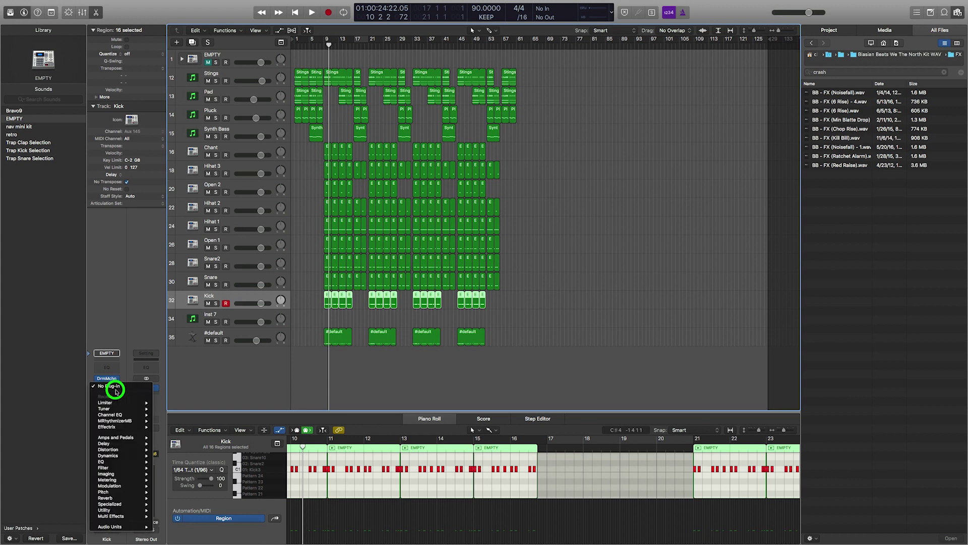
mouse_move(131, 531)
mouse_move(129, 460)
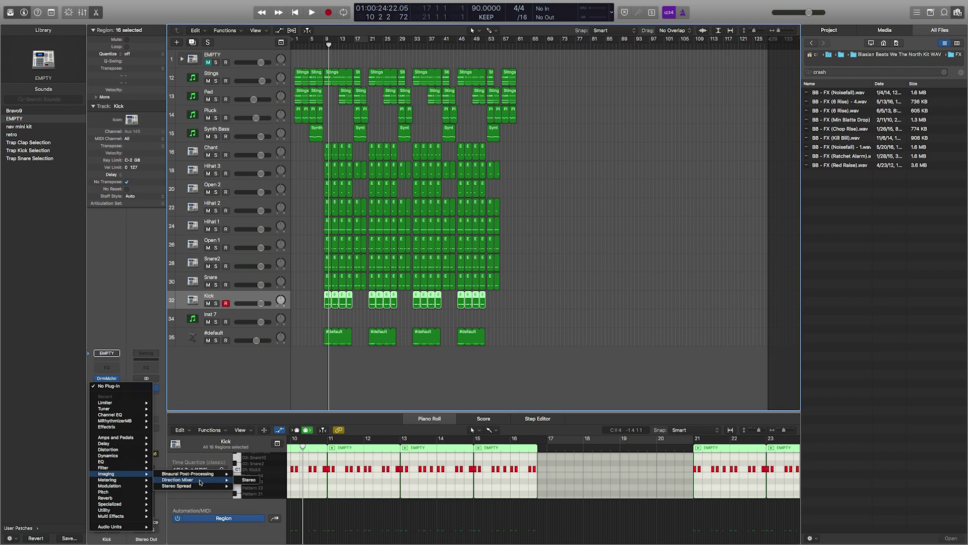
left_click(248, 480)
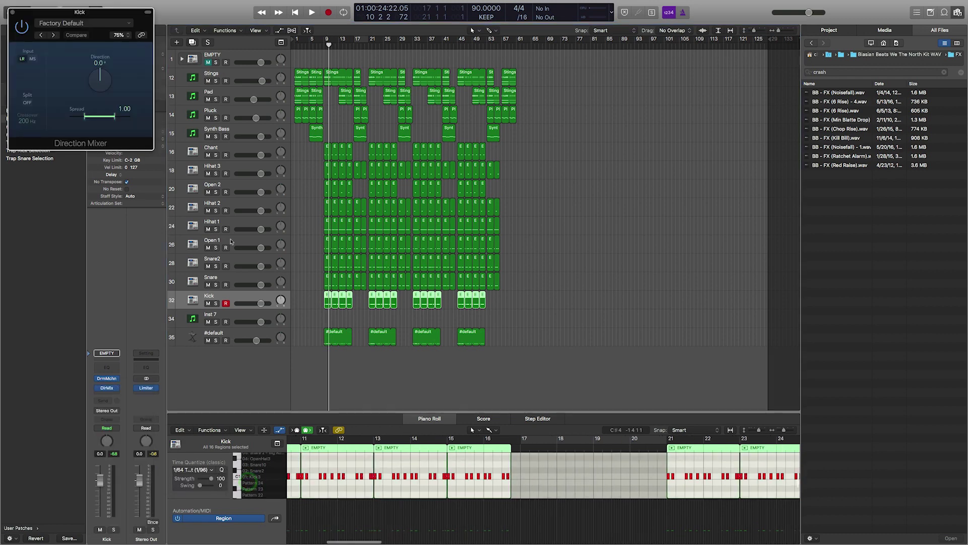
Load the Direction Mixer's Stereo to Mono preset on the Kick and listen to it in the beat
left_click(87, 26)
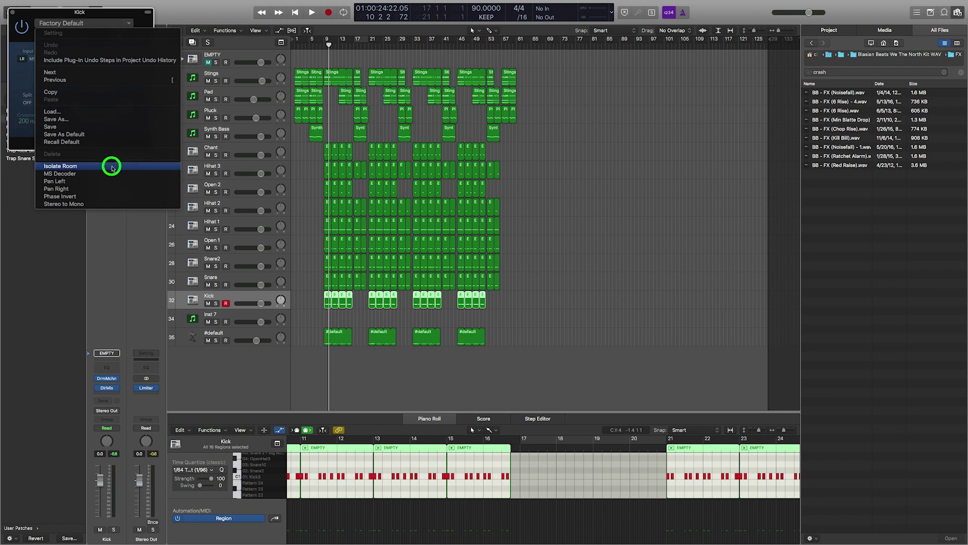
left_click(119, 204)
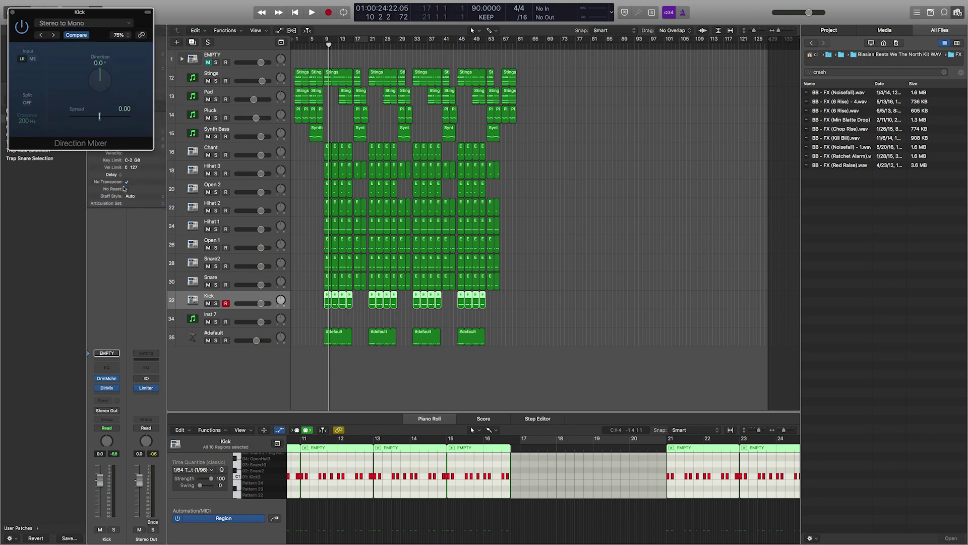
key("space")
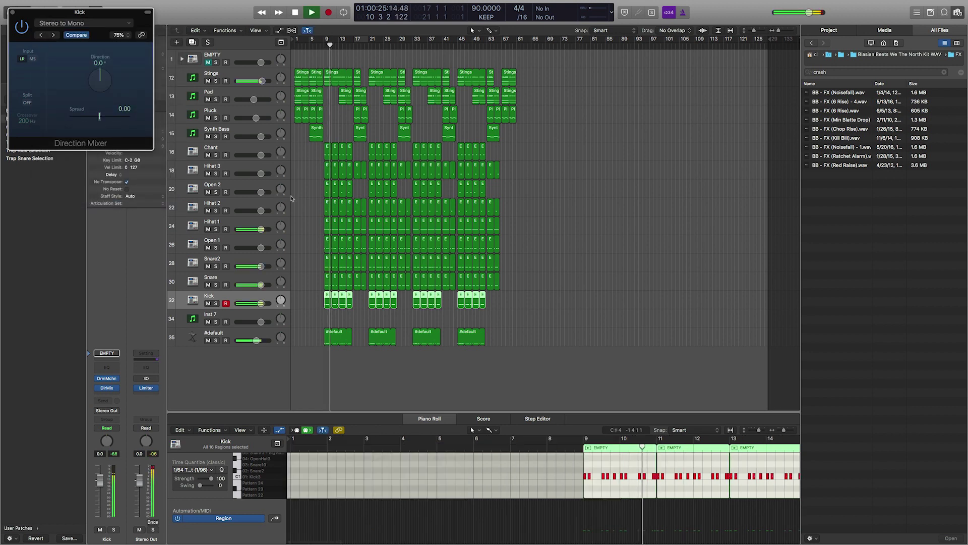
key("space")
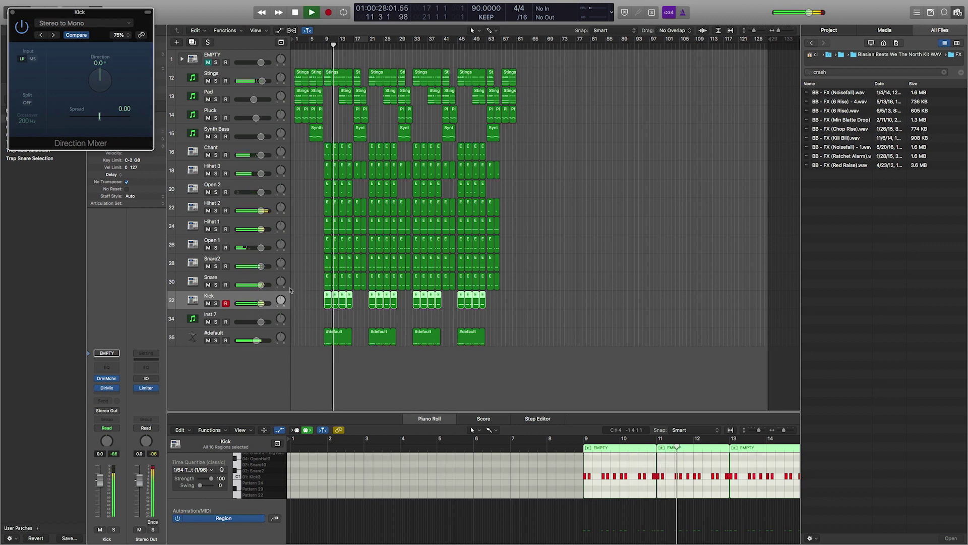
key("space")
Insert a stereo Sausage Fattener on the Kick track and set its Fatness to about 28%
left_click(116, 397)
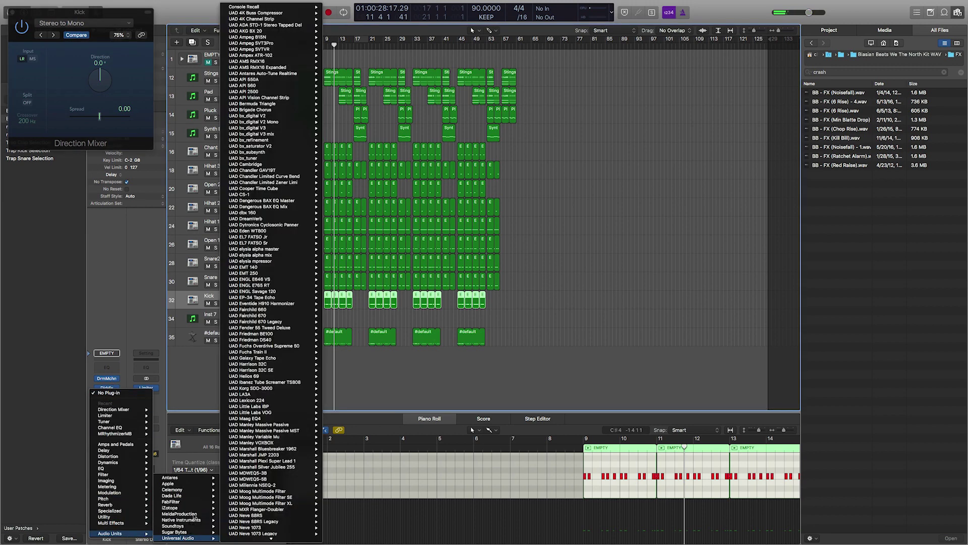
mouse_move(192, 495)
mouse_move(261, 501)
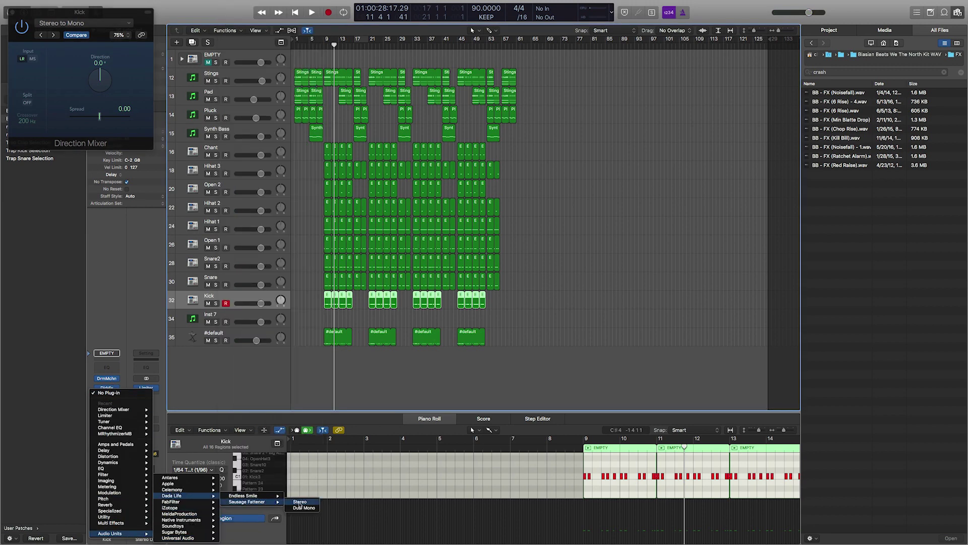
left_click(298, 501)
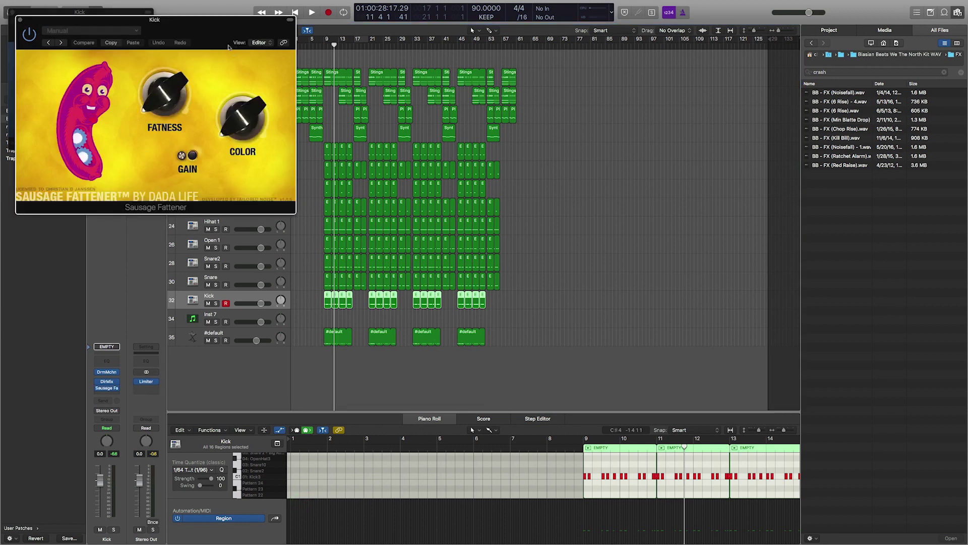
left_click_drag(201, 26, 440, 126)
left_click_drag(400, 199, 494, 245)
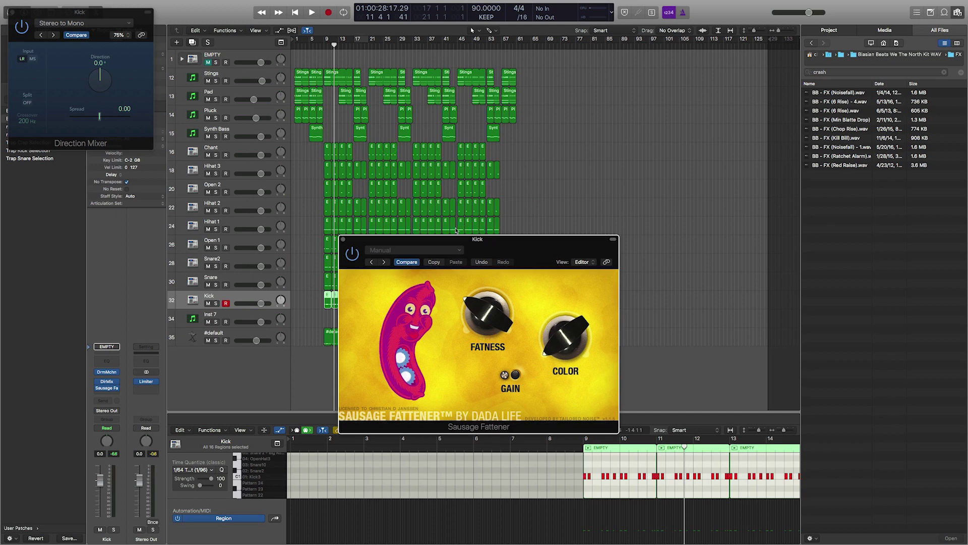
Show the mixer beside the Sausage Fattener and lower the Kick volume to about -1.2 dB during playback
key("x")
left_click_drag(492, 252, 524, 97)
key("space")
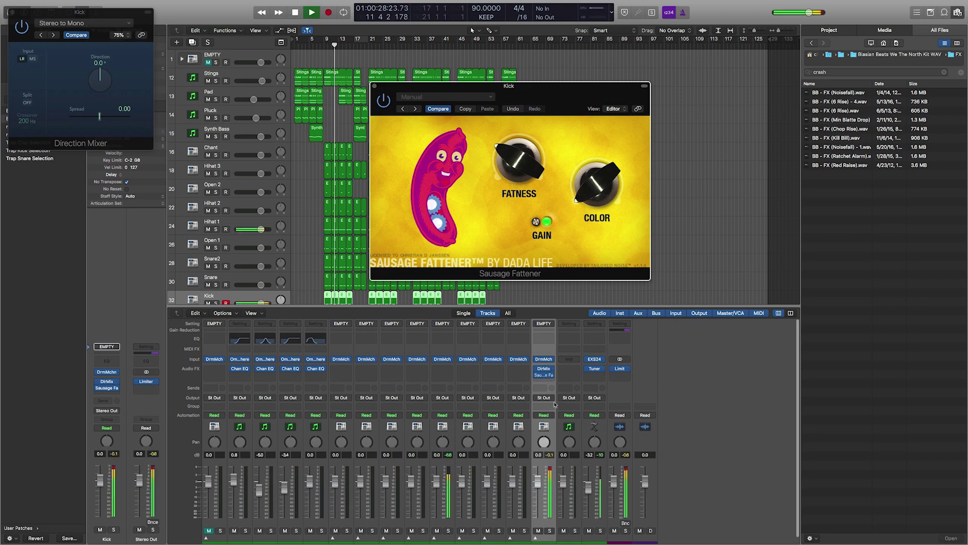
left_click_drag(539, 487, 538, 488)
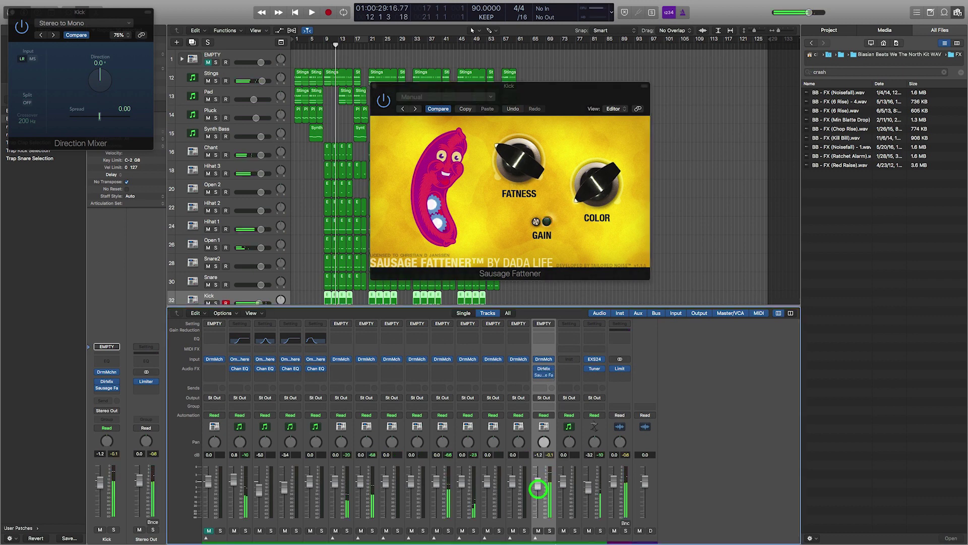
Solo the Kick, loop bars 9 to 13 and compare its sound with the Sausage Fattener bypassed and active
left_click(550, 530)
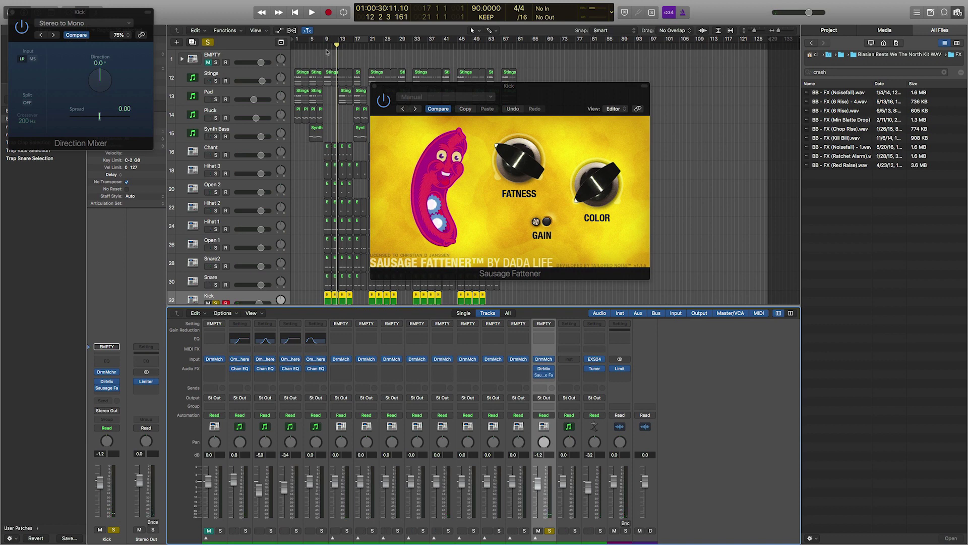
left_click_drag(327, 40, 337, 43)
key("space")
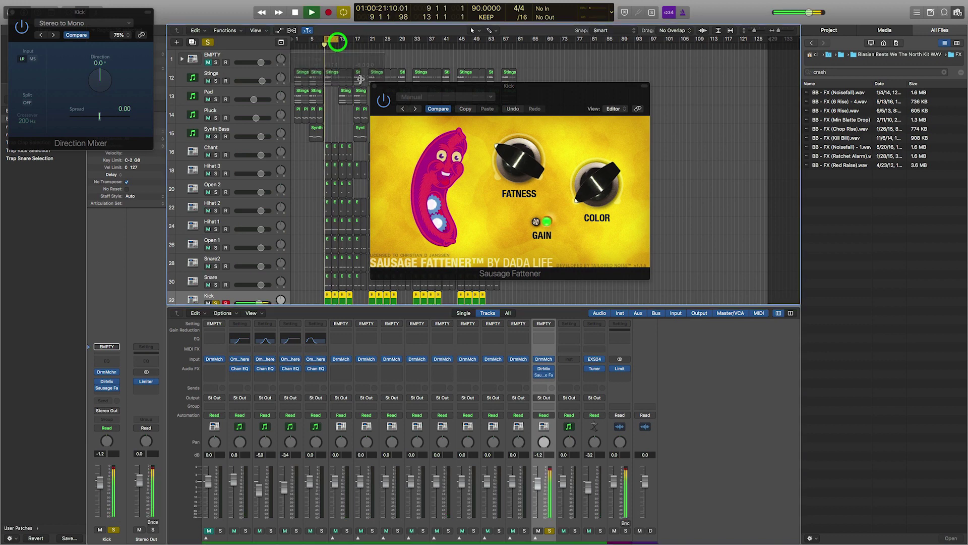
left_click(382, 100)
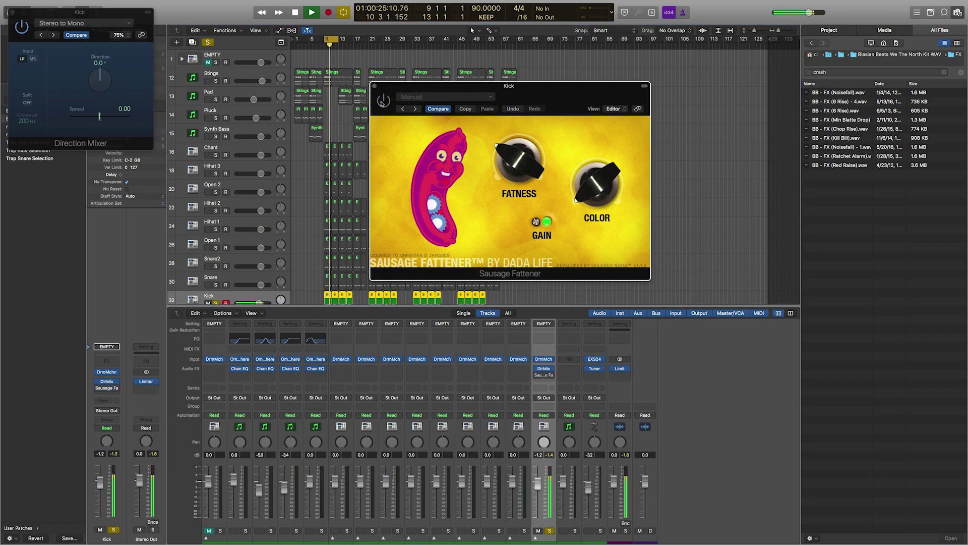
mouse_move(525, 160)
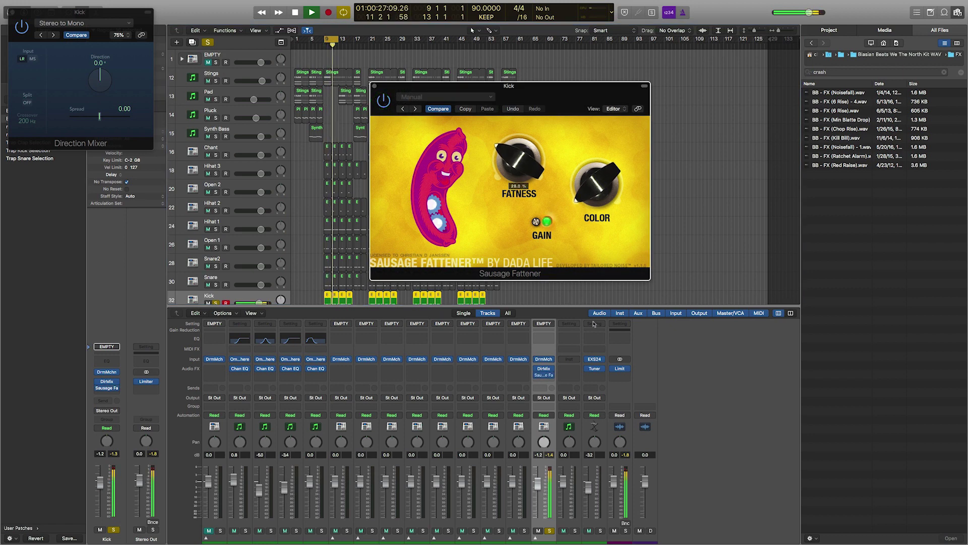
Lower the Kick volume while soloed, turn off its solo and set the volume to about -2.6 dB in the mix
left_click_drag(538, 483, 537, 498)
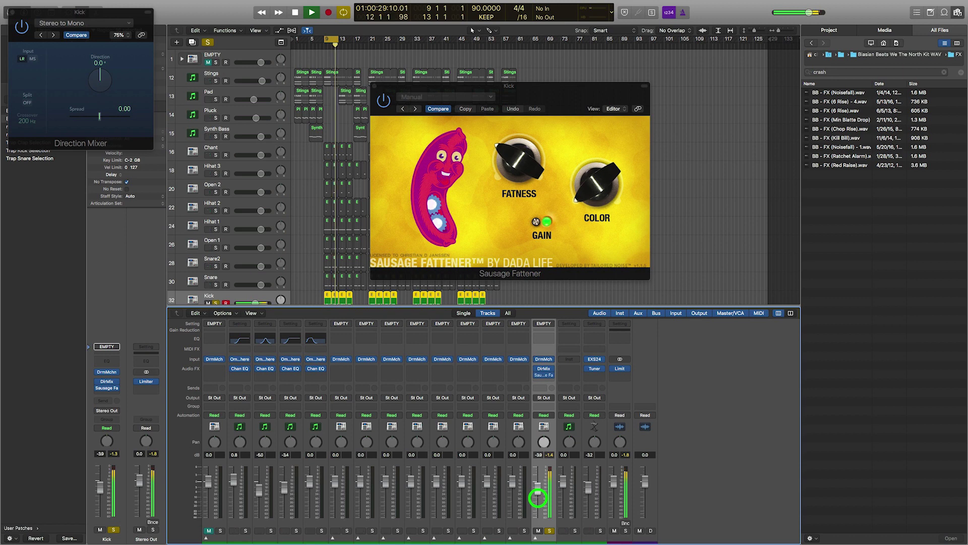
left_click(549, 530)
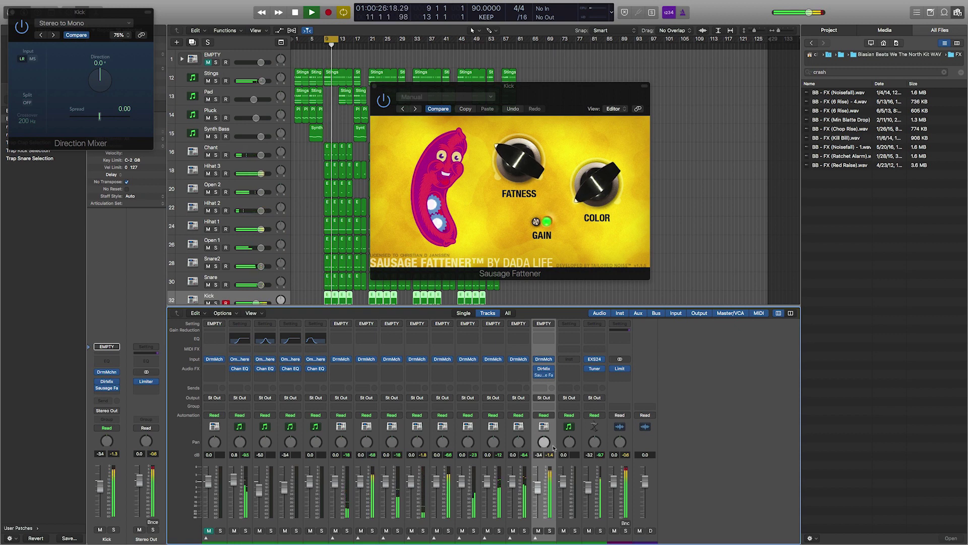
left_click_drag(542, 495, 540, 487)
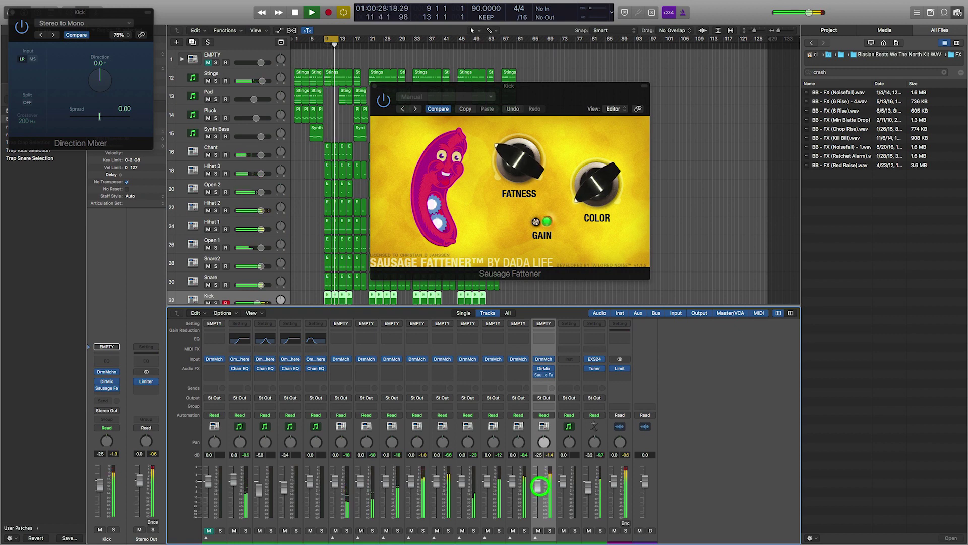
Add a Channel EQ to the Kick with a low cut at 43.5 Hz and a high cut at 710 Hz, and close both plug-in windows
left_click(101, 366)
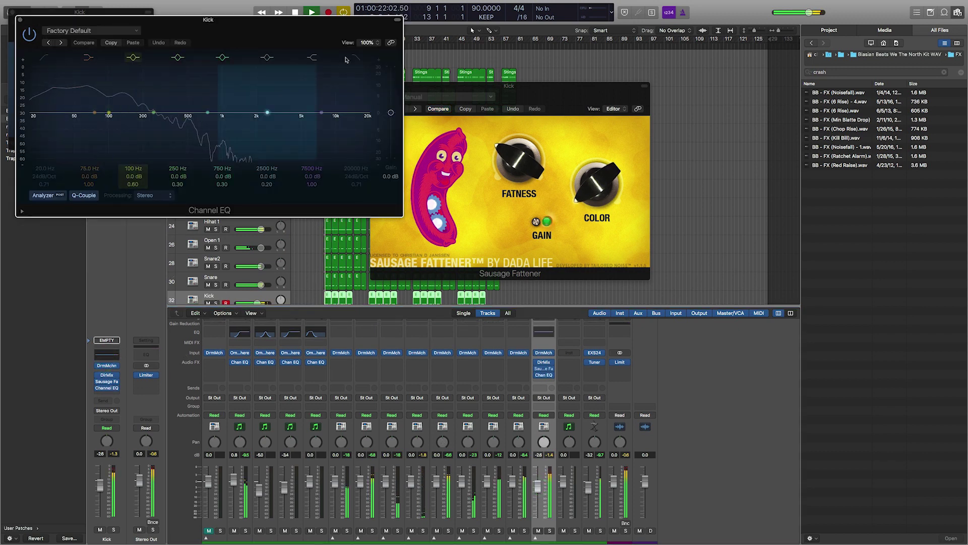
left_click_drag(357, 57, 189, 132)
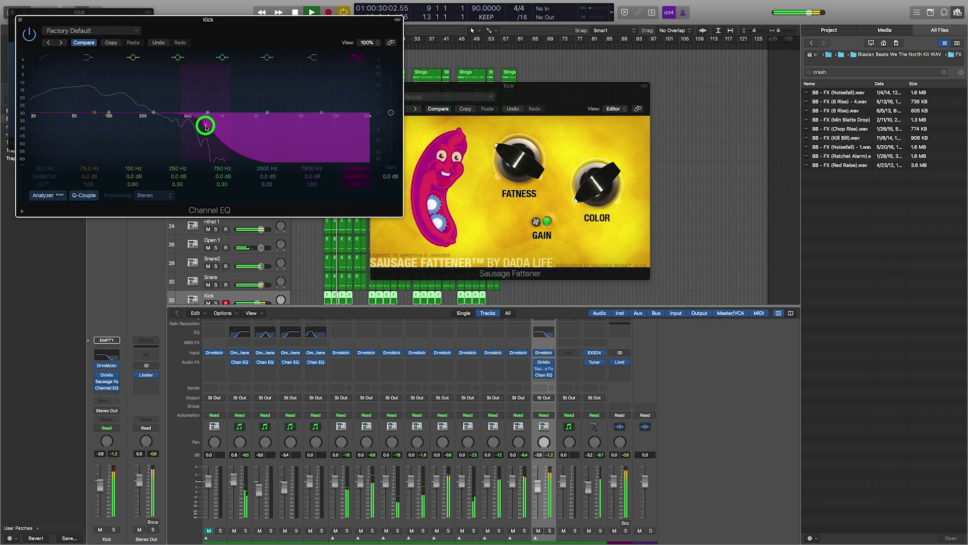
left_click(47, 57)
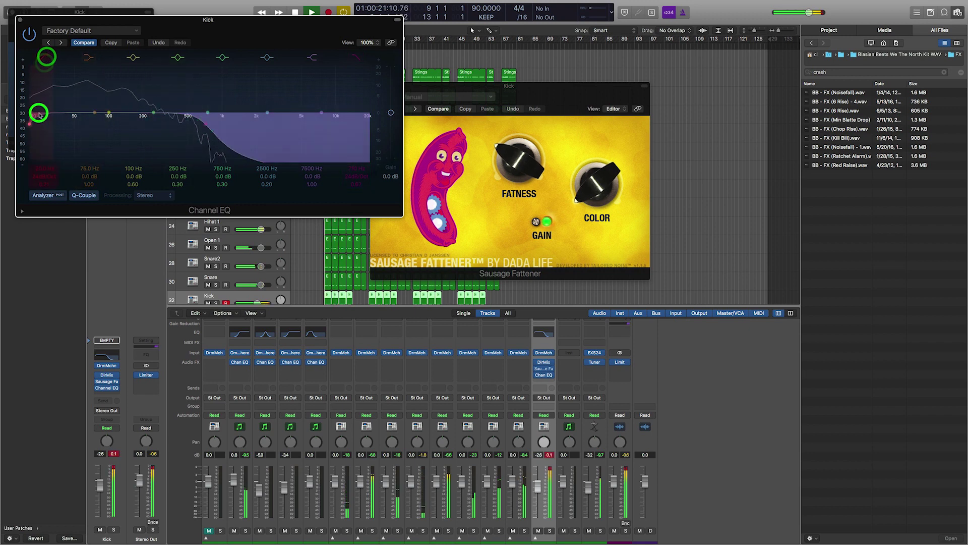
left_click_drag(39, 115, 75, 113)
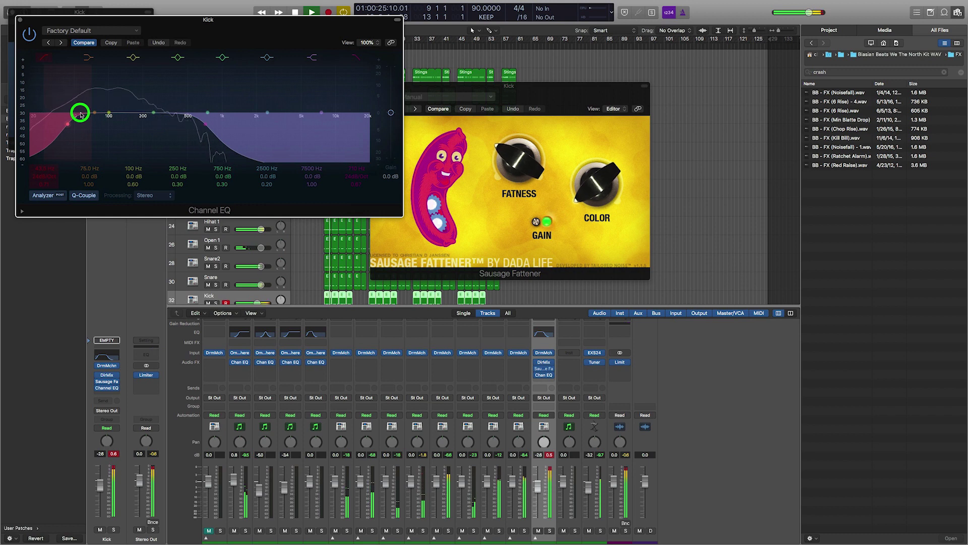
left_click(21, 21)
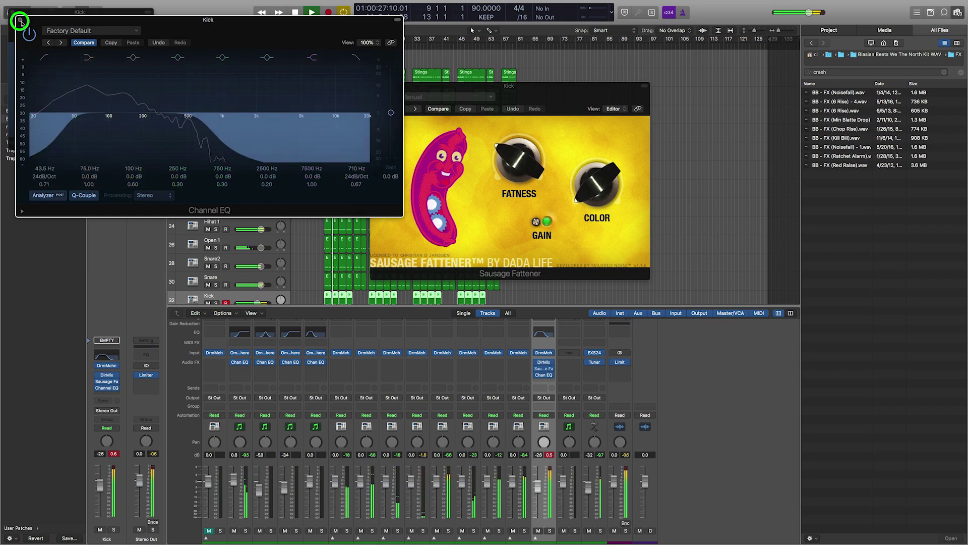
left_click(374, 86)
Turn off cycle playback, set the Kick volume to -3.3 dB, reset its peak indicator and stop playback
left_click(330, 39)
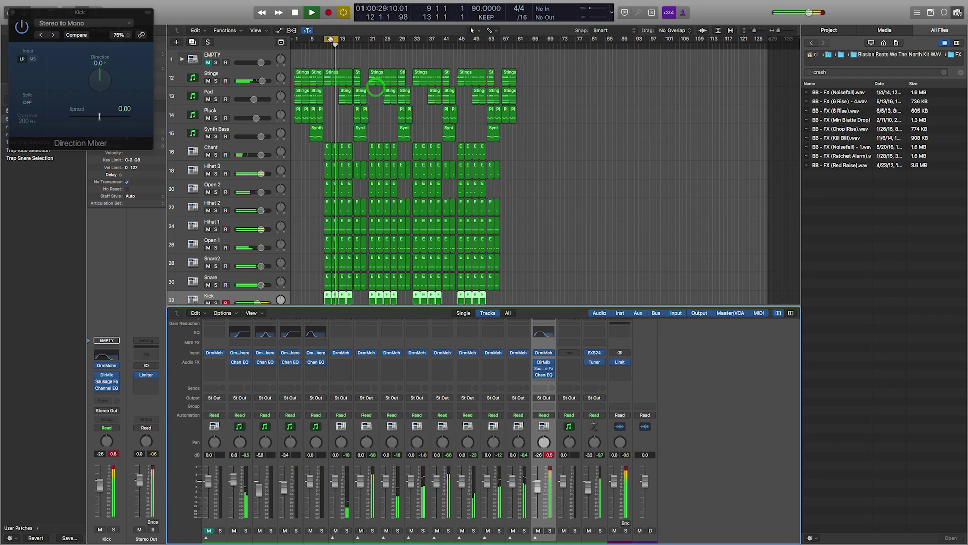
left_click(543, 185)
scroll(539, 185, "down", 1)
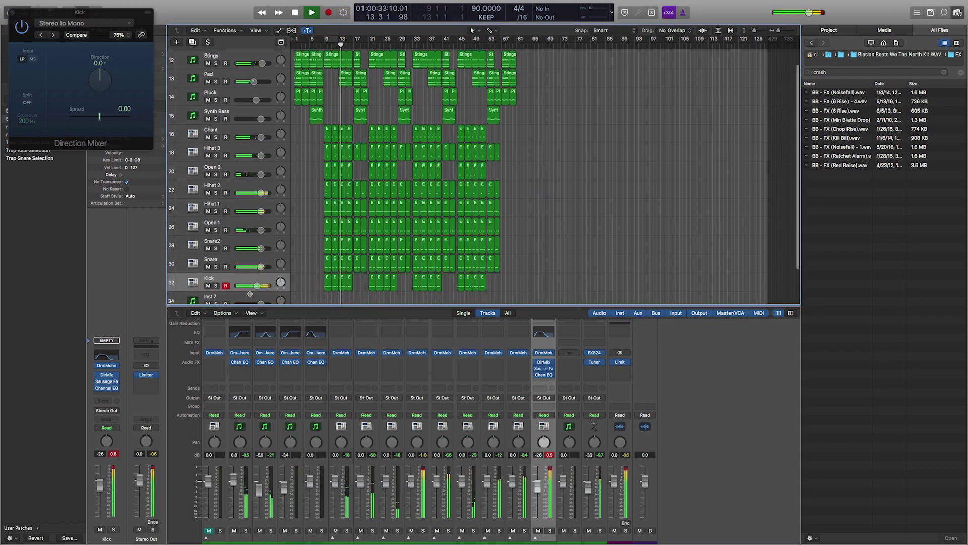
left_click_drag(258, 286, 256, 287)
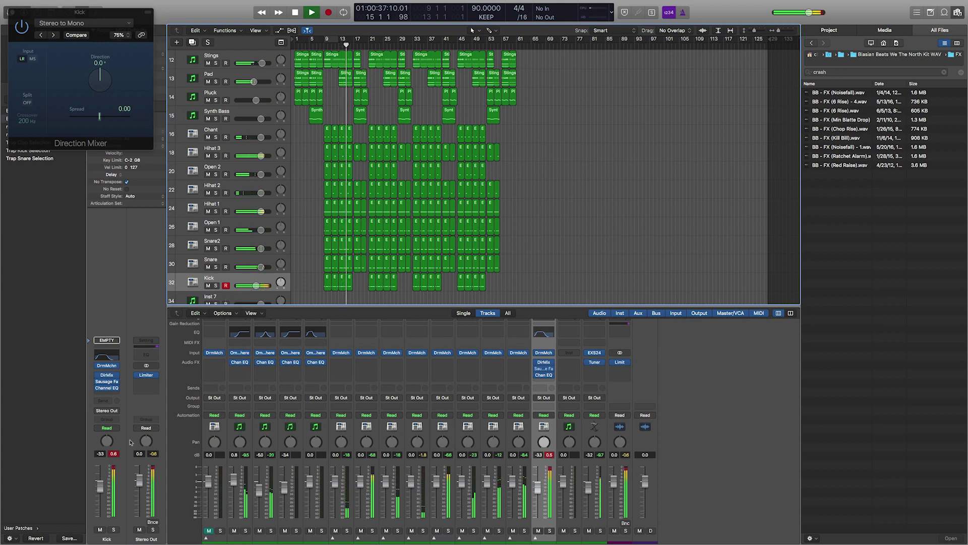
left_click(113, 454)
key("space")
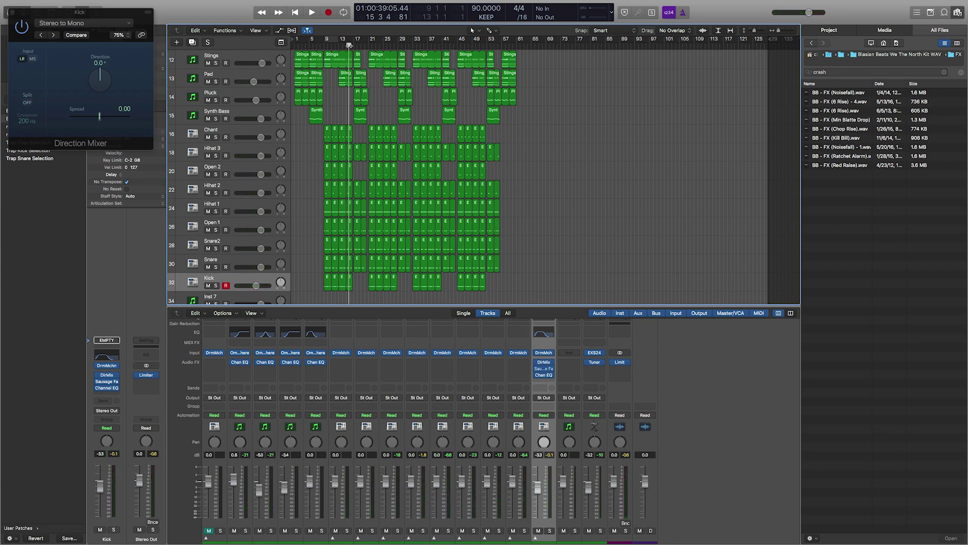
Shrink the mixer so all tracks are visible and play the song from bar 1
left_click(296, 45)
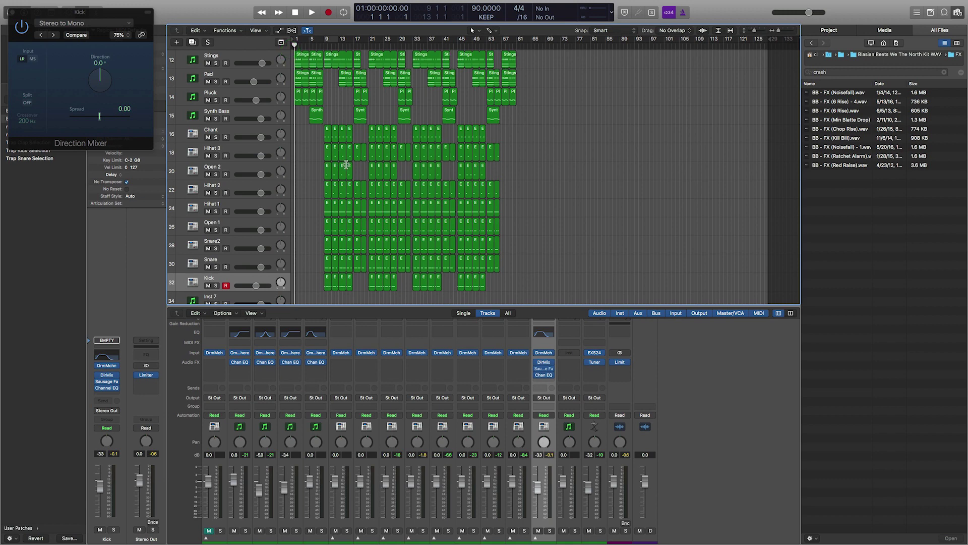
scroll(345, 206, "down", 3)
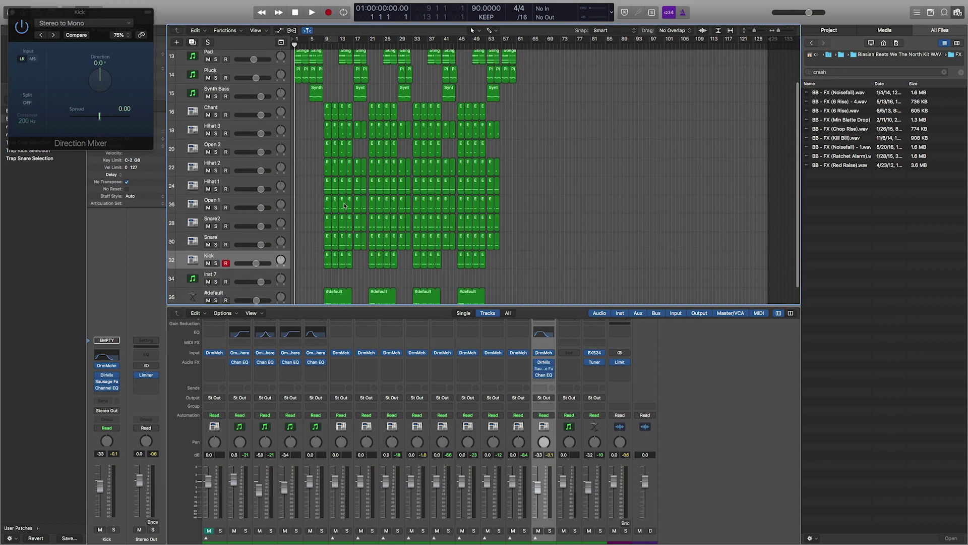
scroll(344, 205, "up", 3)
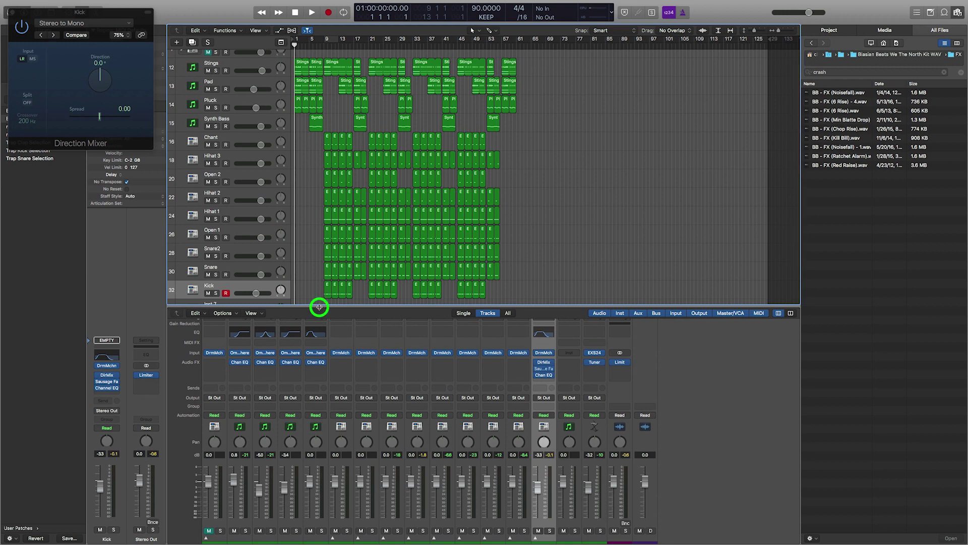
left_click_drag(319, 306, 320, 373)
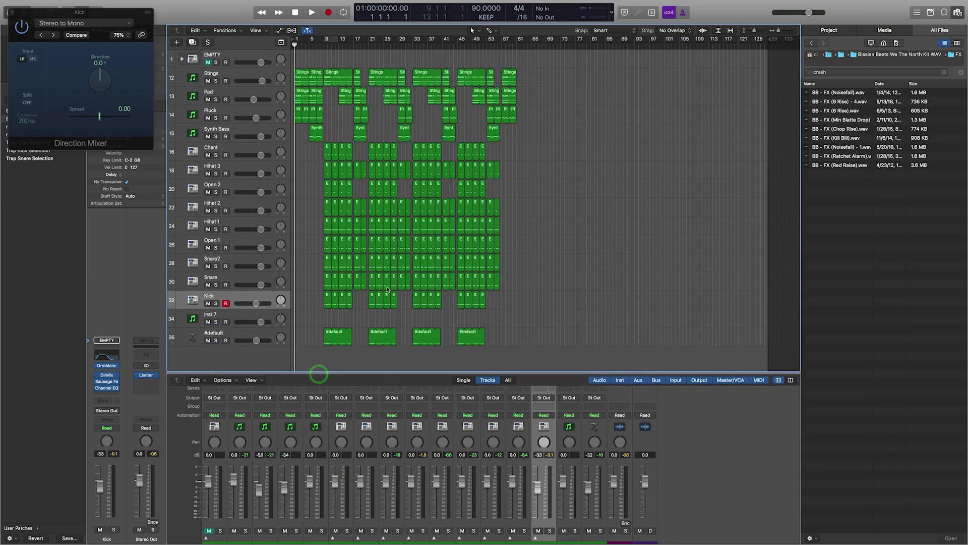
key("space")
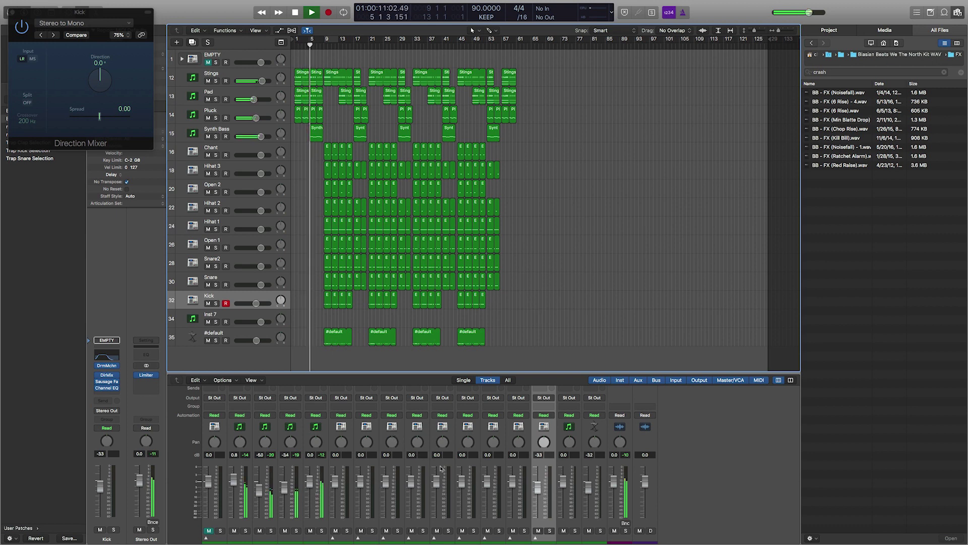
Pan Hihat 2 to +7 and lower its volume to -2.1 dB, and pan Hihat 3 off centre with its volume at -1.2 dB
scroll(608, 510, "down", 1)
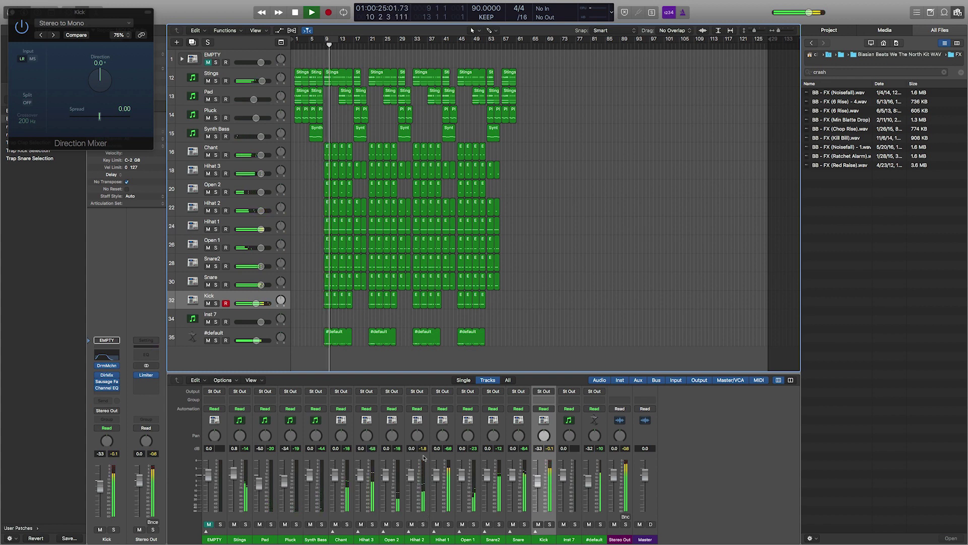
scroll(418, 442, "up", 1)
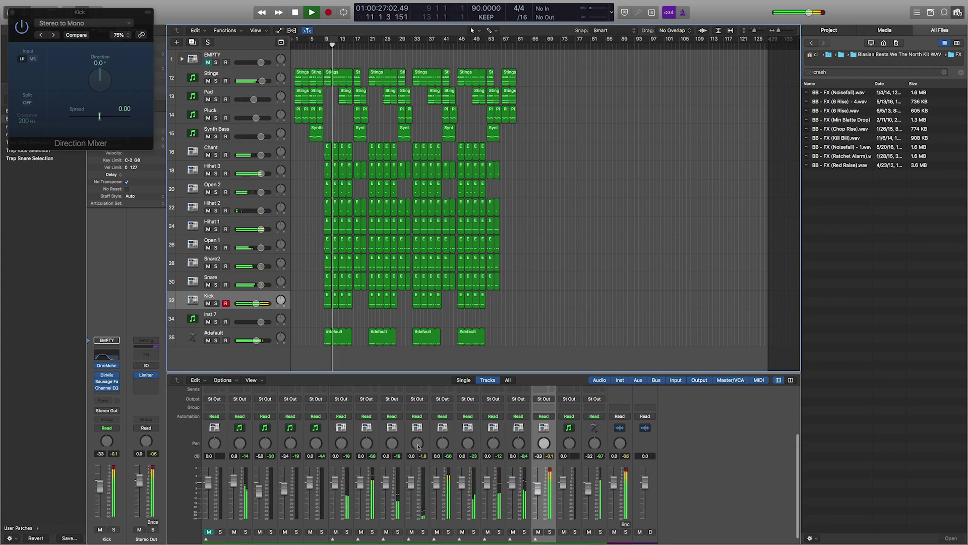
left_click(418, 443)
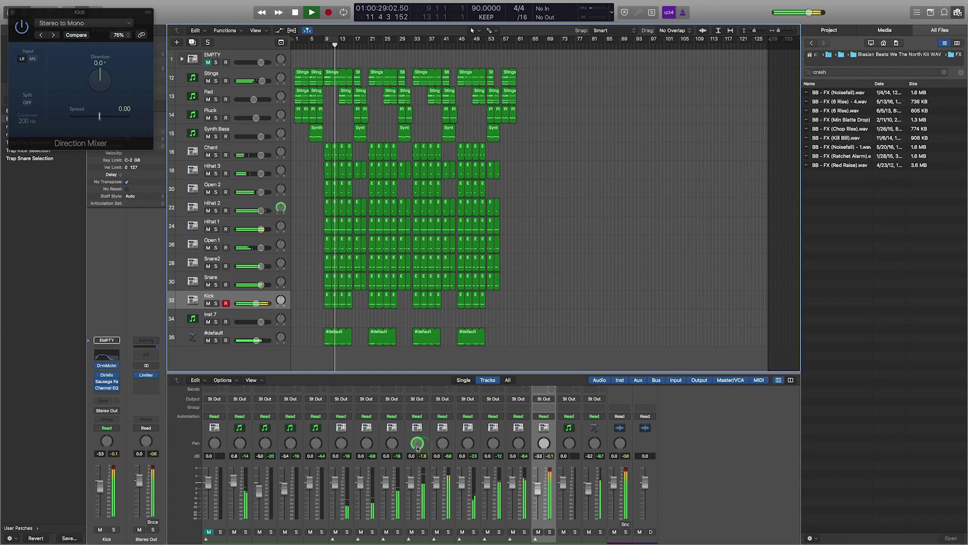
left_click_drag(417, 447, 417, 439)
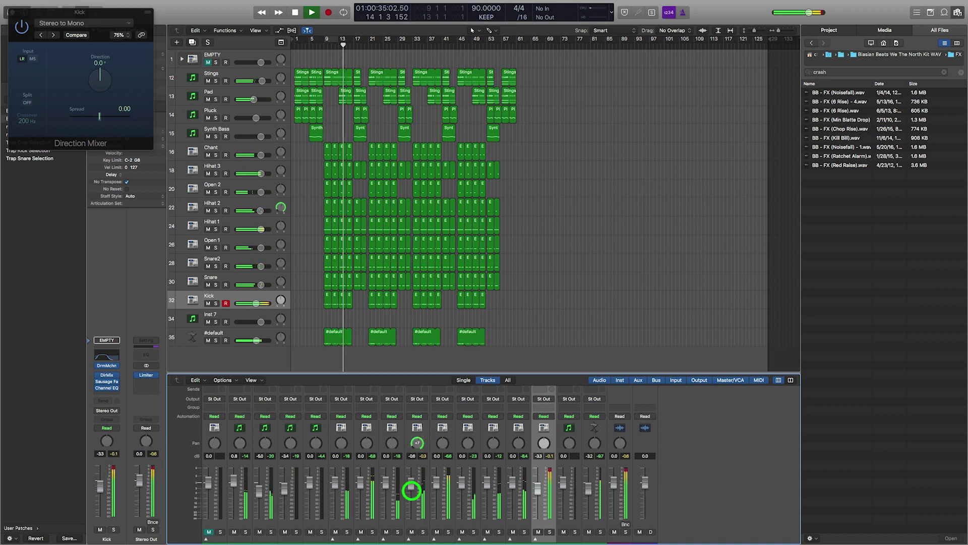
left_click_drag(411, 489, 411, 493)
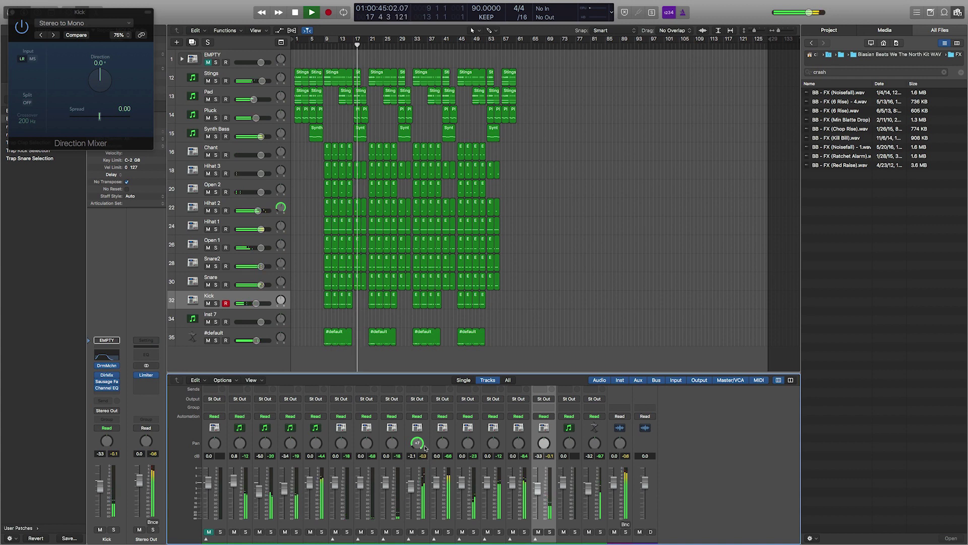
right_click(366, 443)
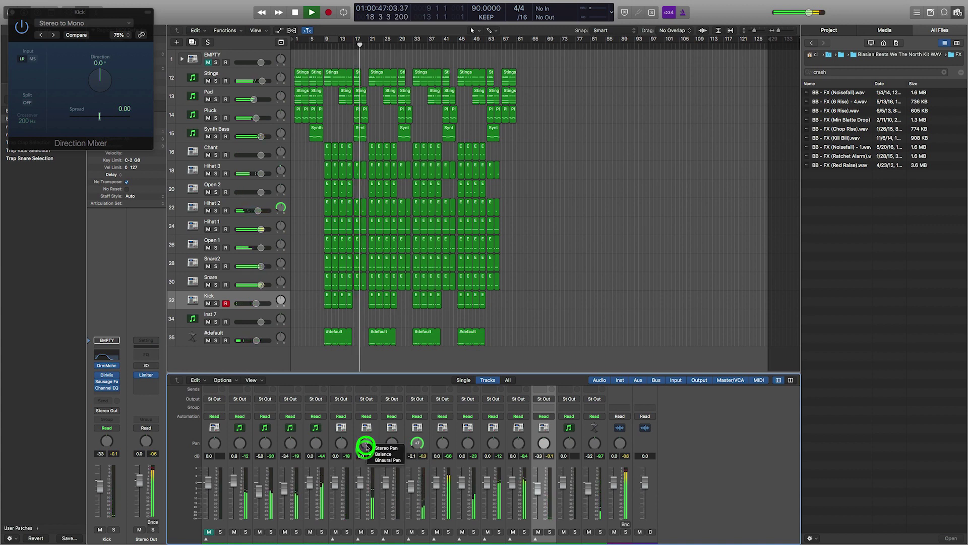
left_click(369, 449)
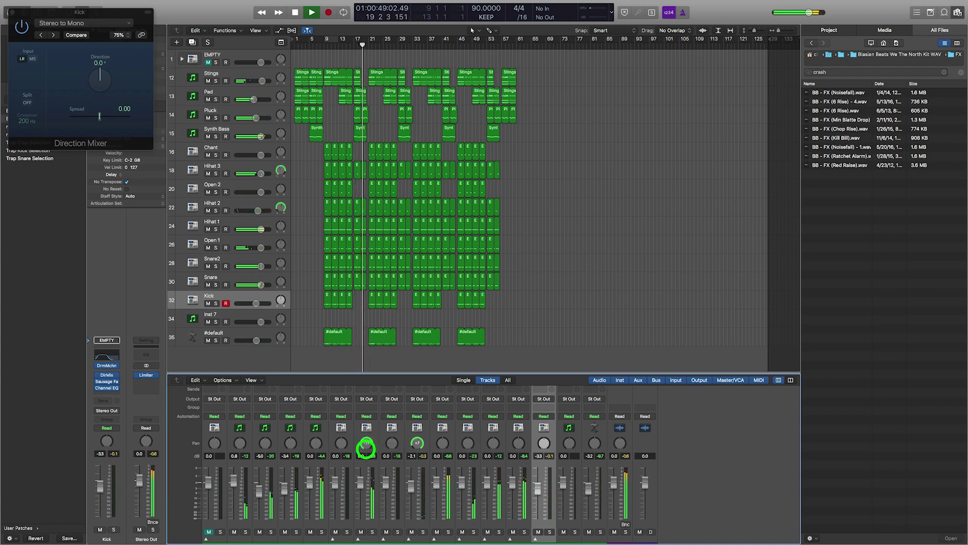
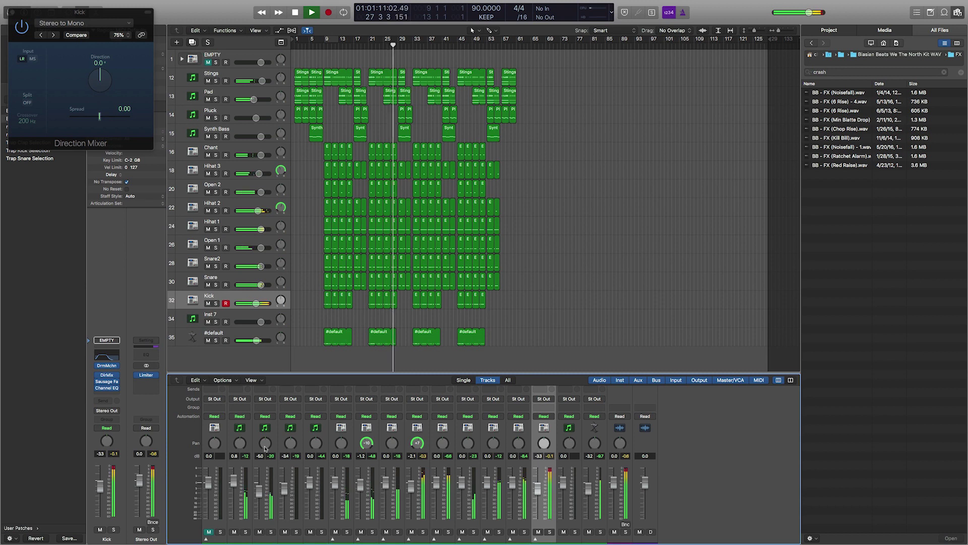
Pan the Pad and Stings tracks slightly off centre
scroll(265, 448, "down", 1)
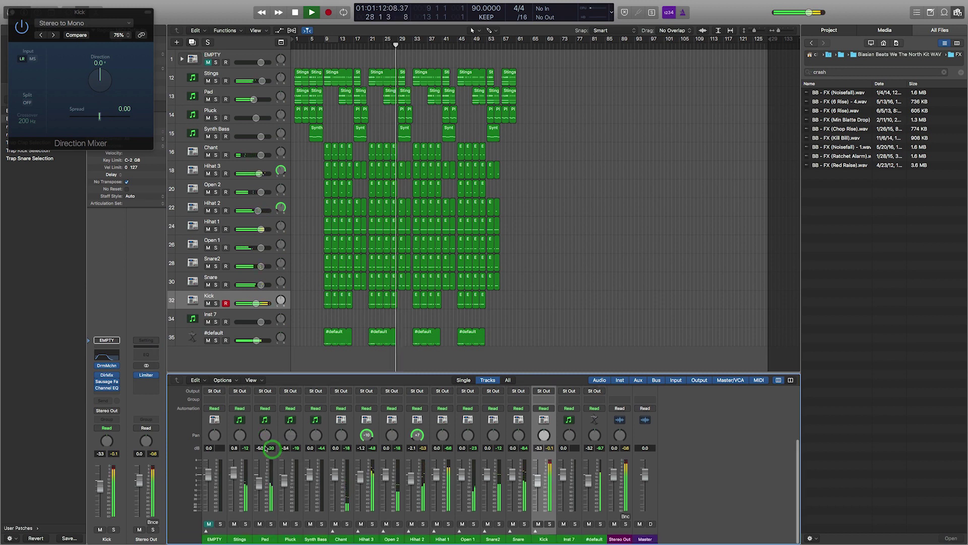
left_click_drag(264, 434, 241, 437)
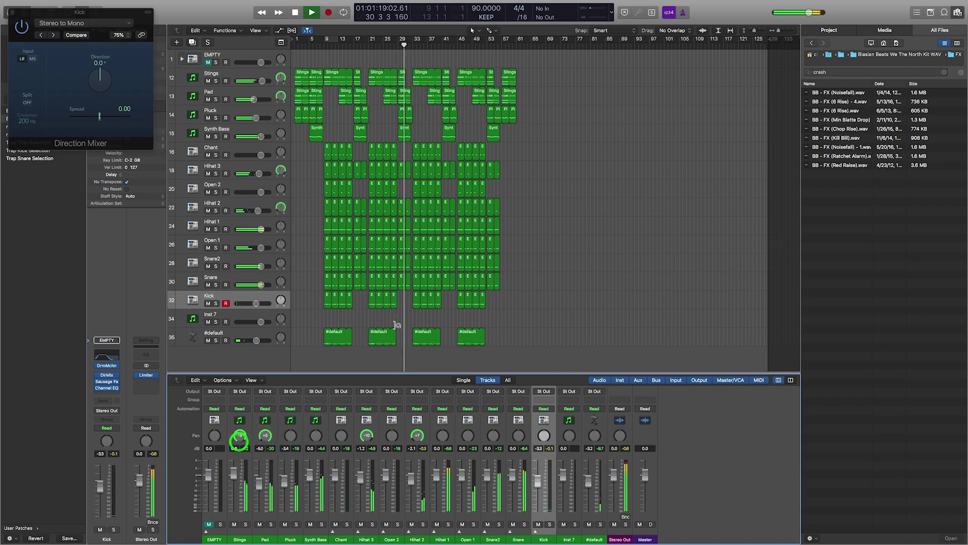
left_click(550, 201)
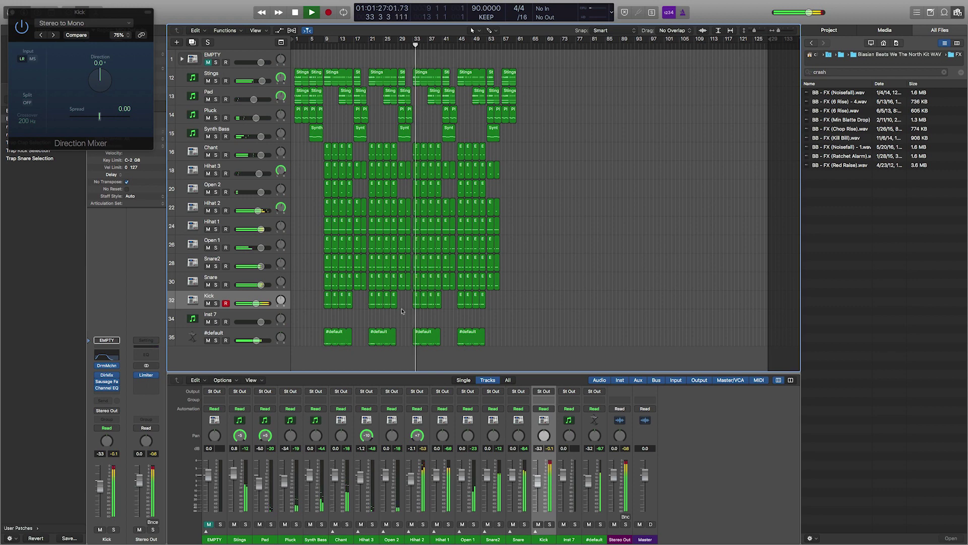
Delete the unused Inst 7 track between the Kick and #default tracks
left_click(257, 315)
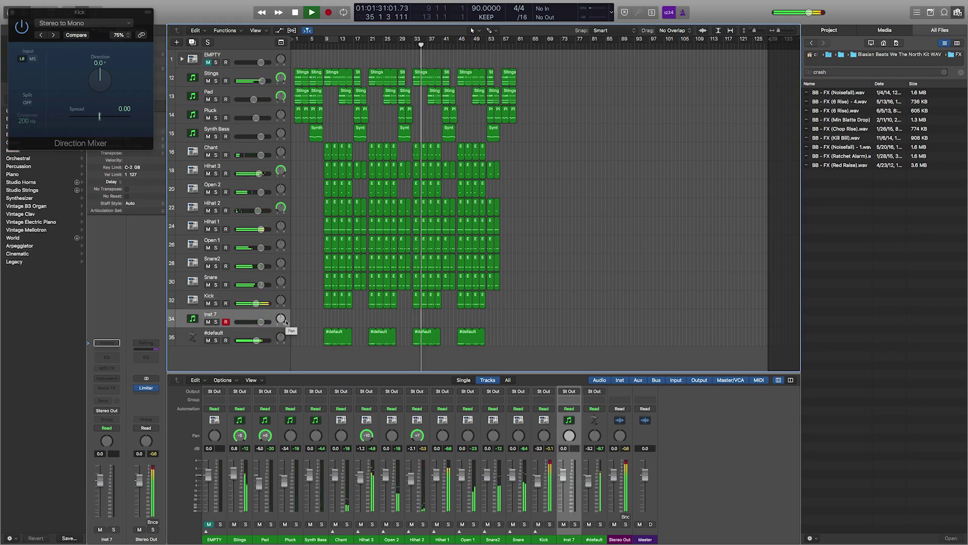
key("super+BackSpace")
left_click(314, 347)
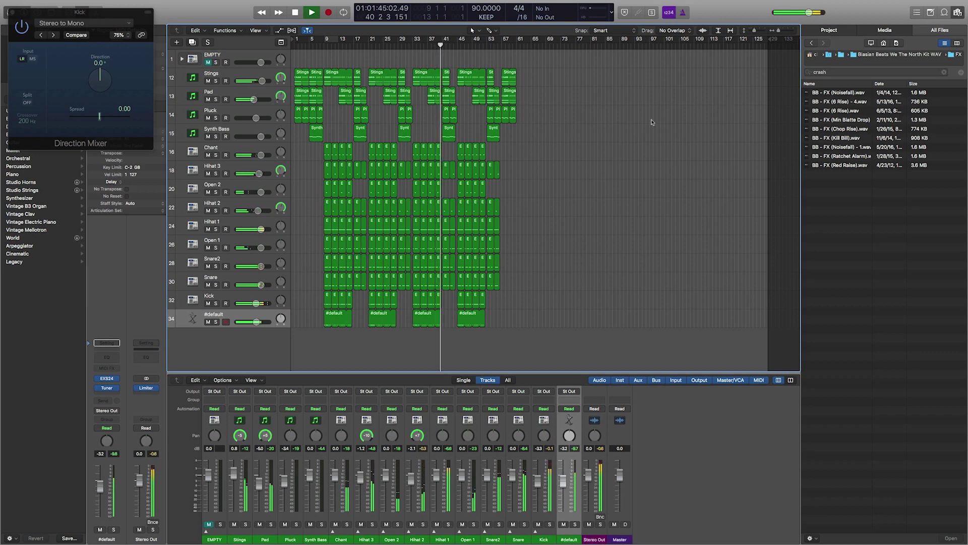
Stop playback, remove the Limiter from the Stereo Out channel and resume playback
key("space")
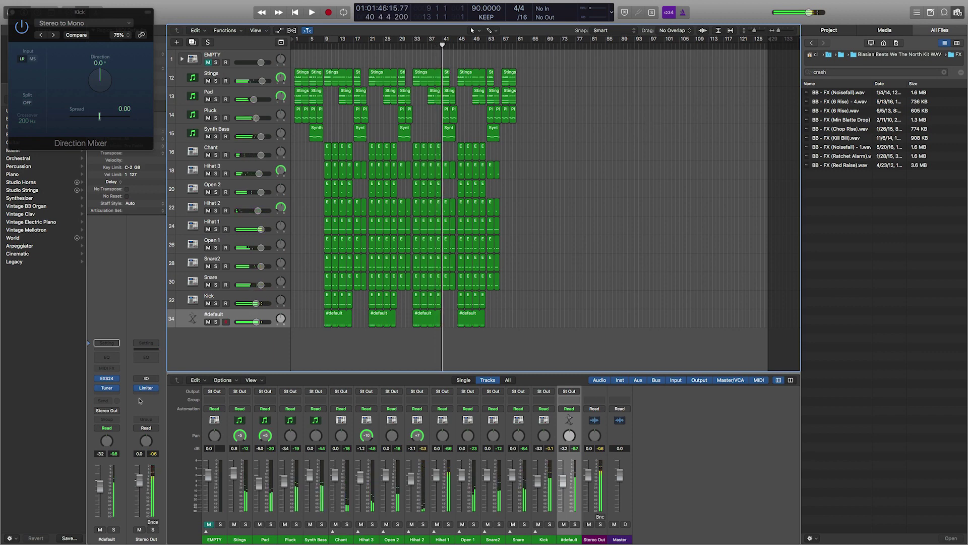
left_click(147, 387)
left_click(156, 398)
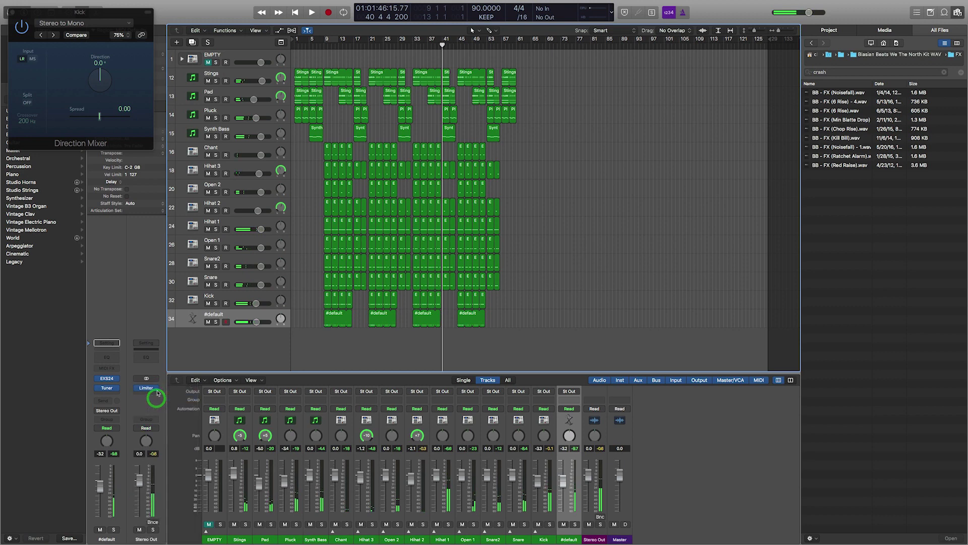
key("space")
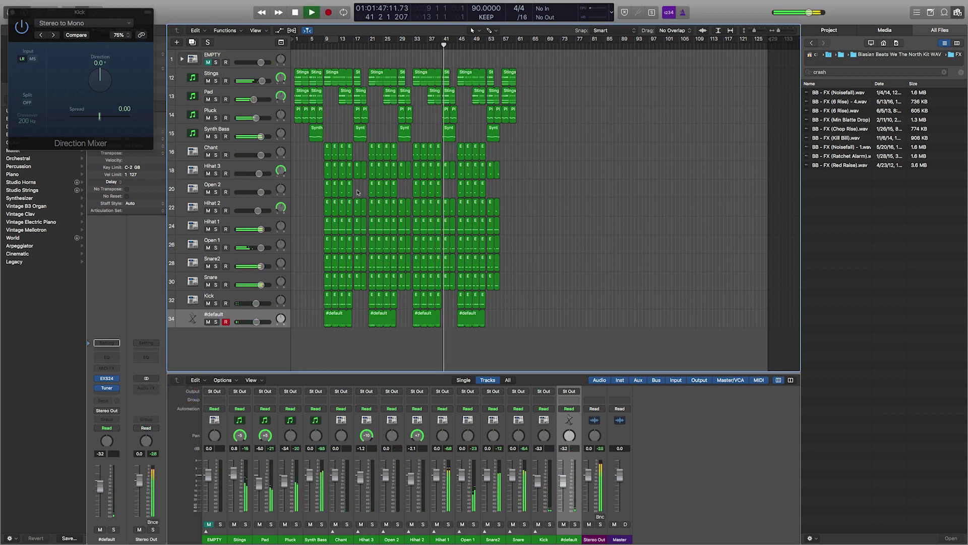
Replay the song from about bar 11 to check the output level without the limiter, and stop playback
left_click(333, 42)
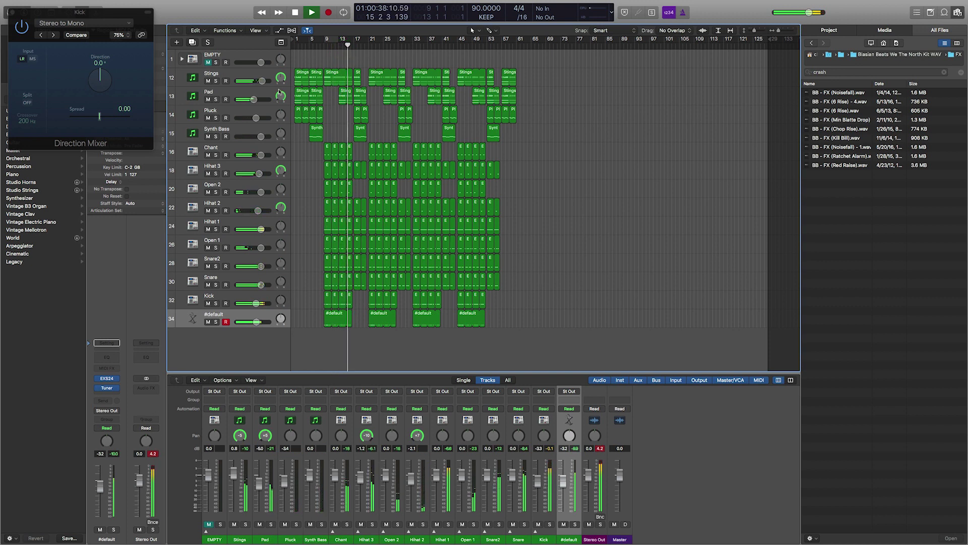
left_click(335, 46)
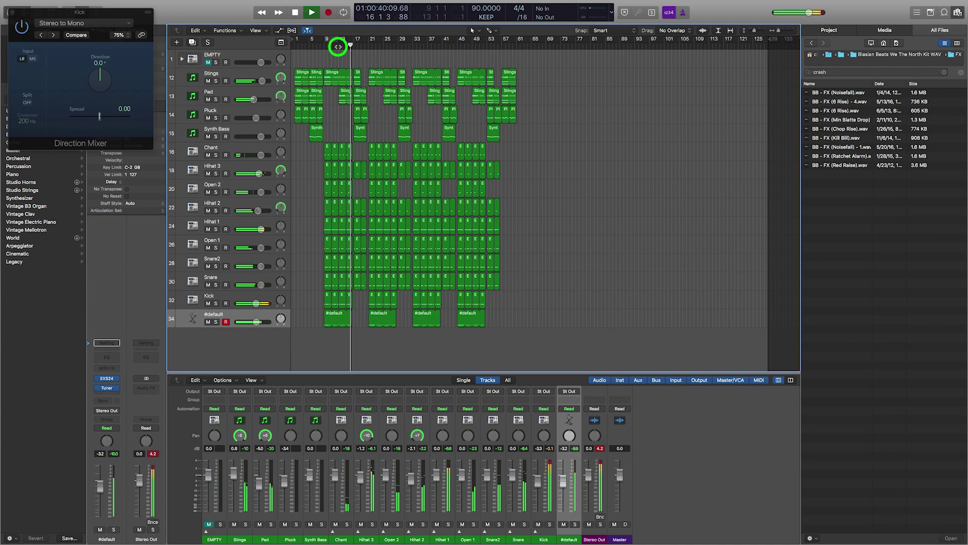
left_click(333, 46)
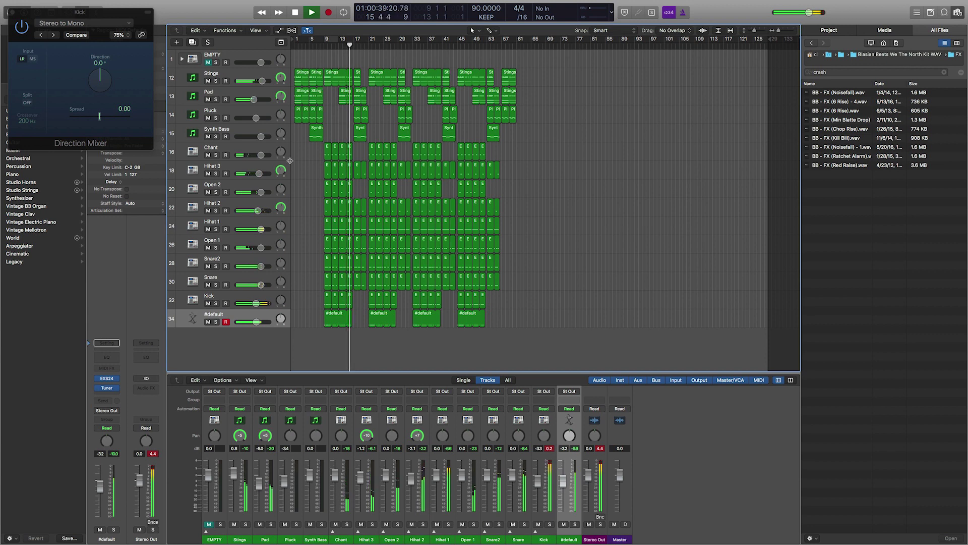
key("space")
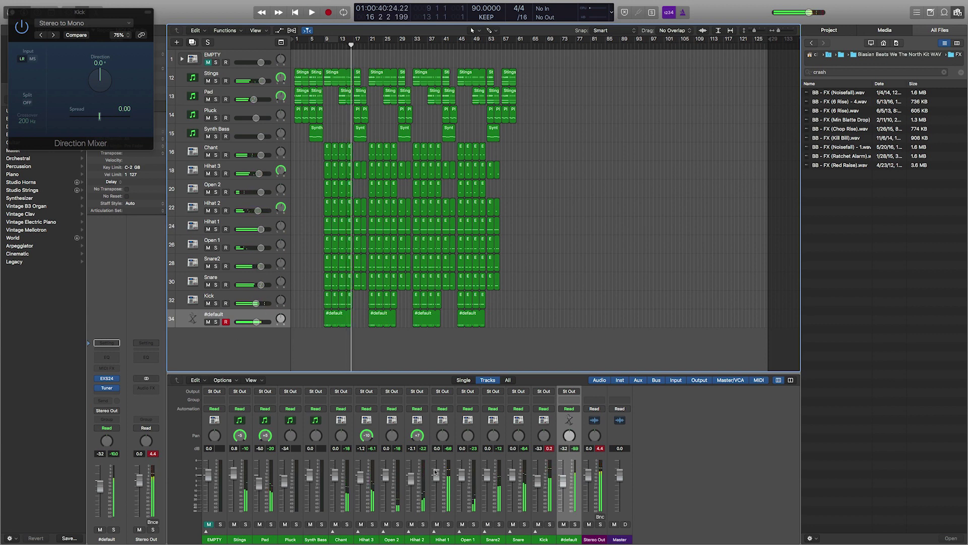
Select all track channel strips, lower their faders together by about 3 dB and play from about bar 9
left_click(222, 531)
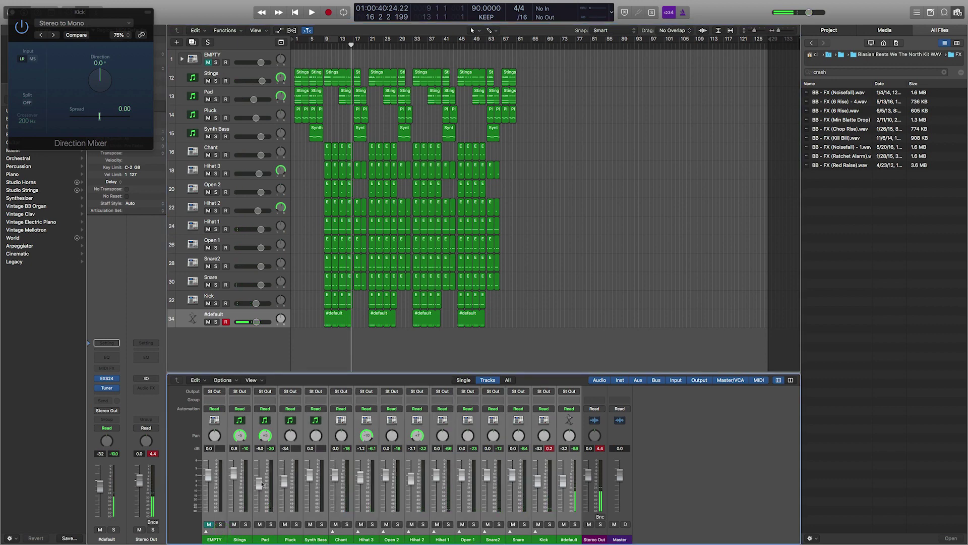
left_click_drag(262, 485, 260, 489)
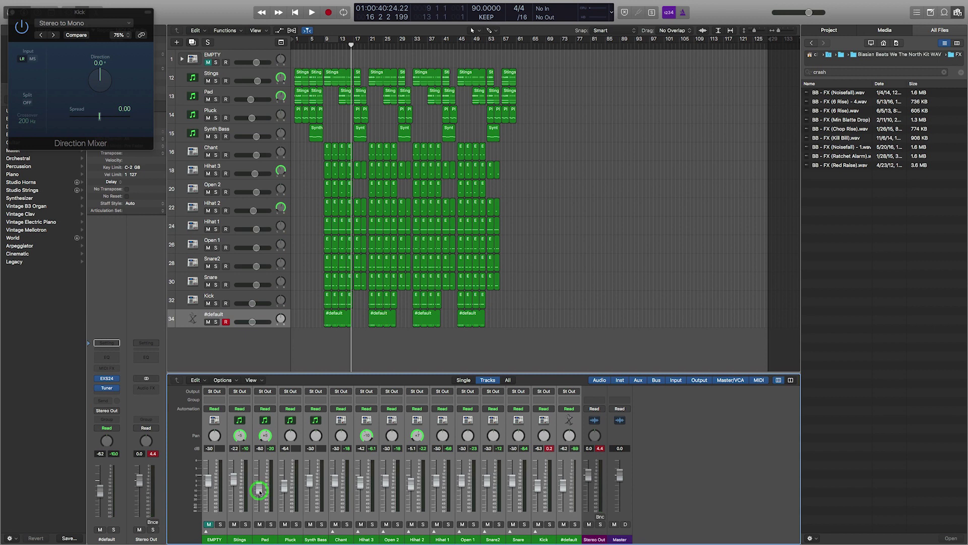
key("space")
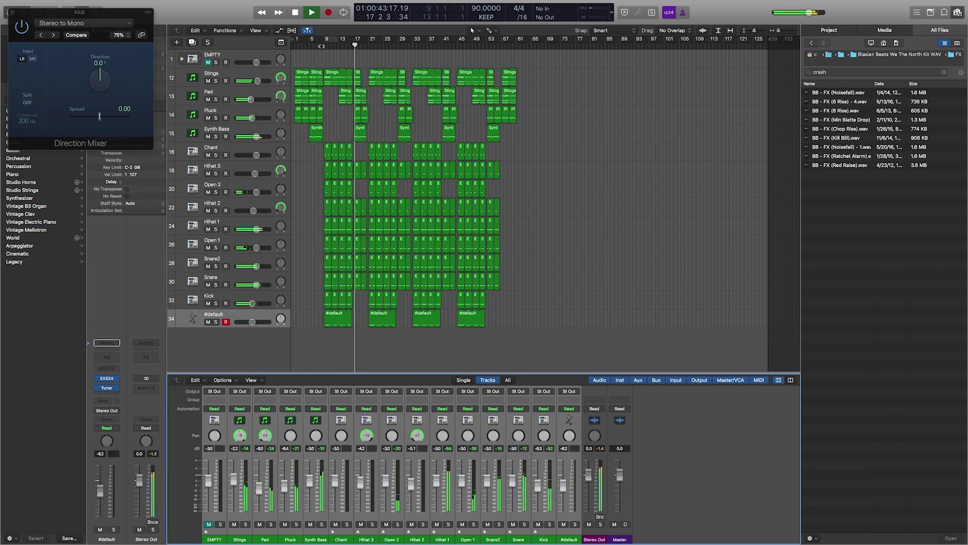
left_click(322, 45)
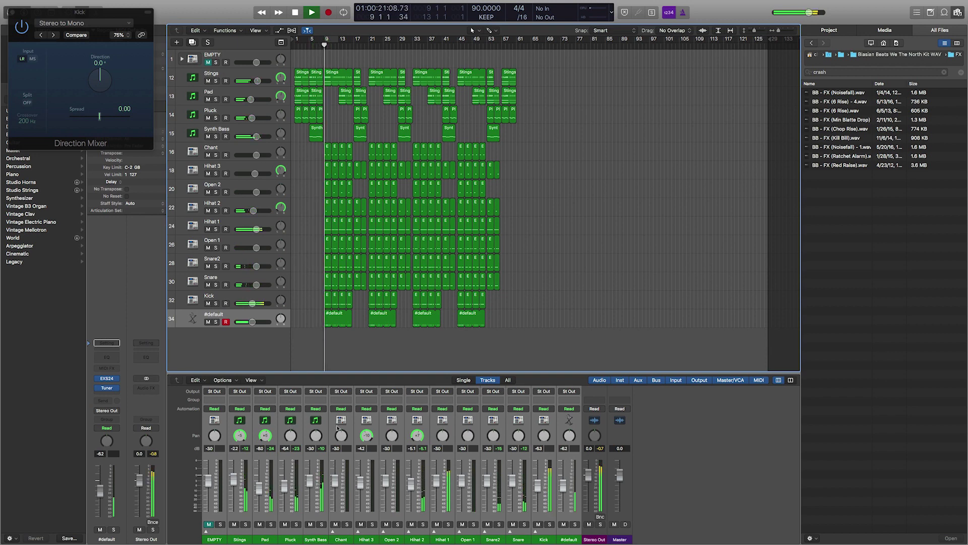
Lower all selected track faders further, bringing Hihat 1 to about -10.2 dB, reset the Stereo Out peak indicator and stop playback
left_click(434, 487)
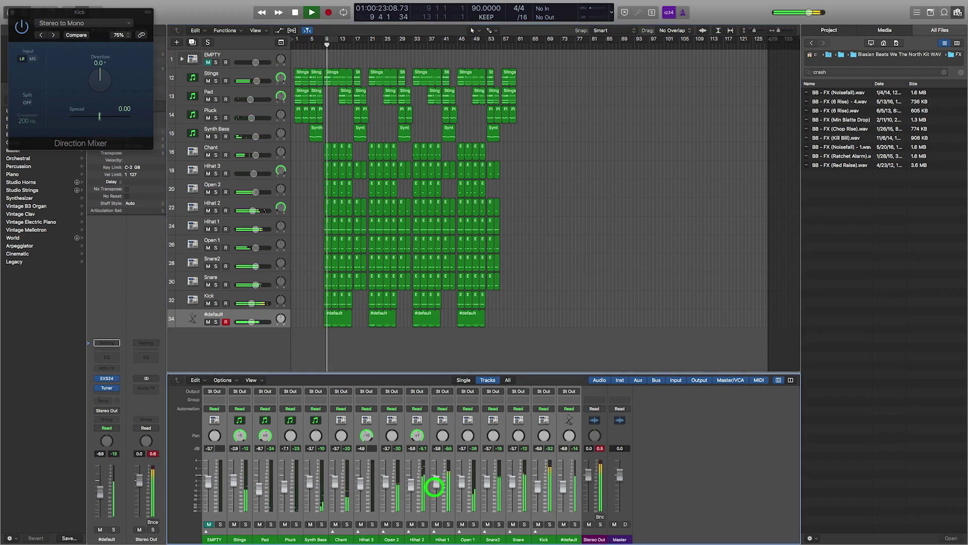
left_click_drag(435, 487, 433, 502)
left_click(154, 453)
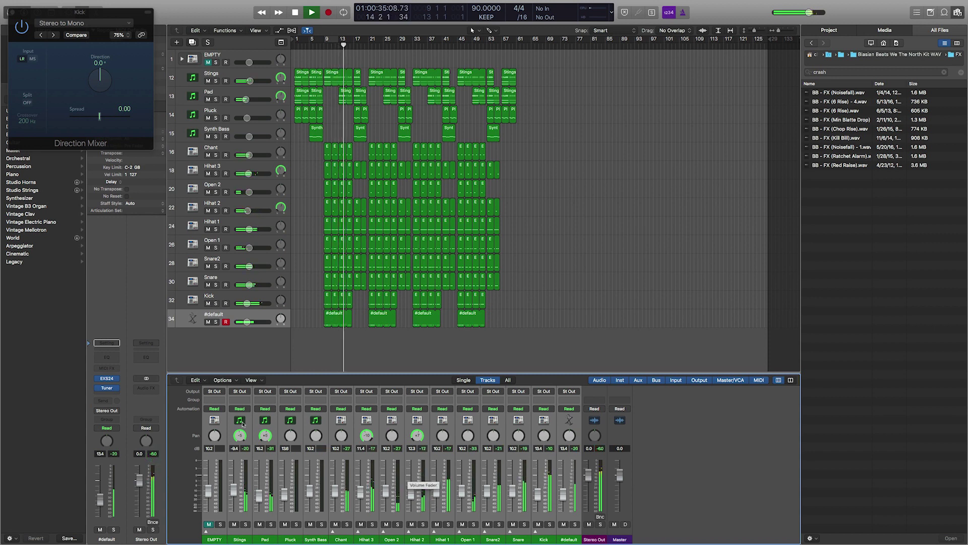
key("space")
Insert the iZotope Ozone 7 Elements Audio Unit on the Stereo Out channel
left_click(152, 387)
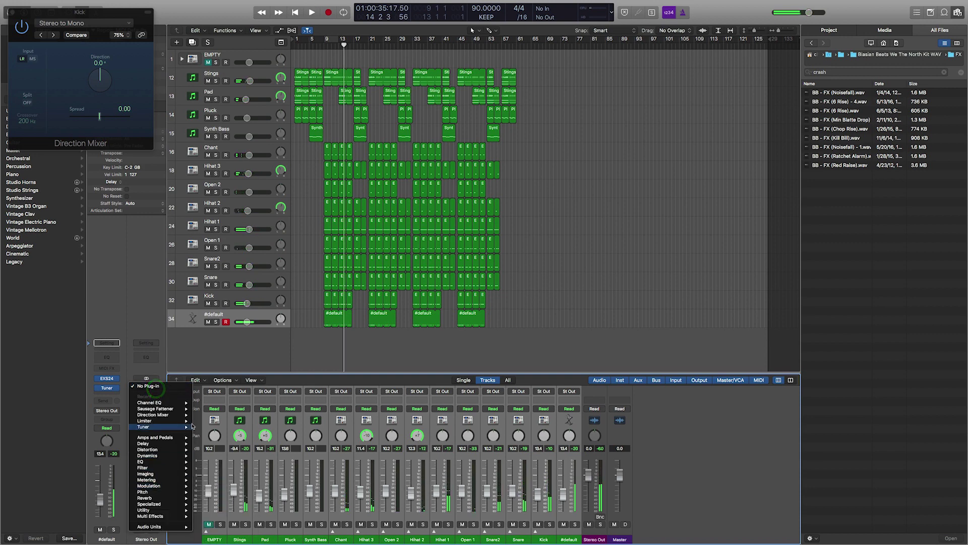
mouse_move(184, 527)
mouse_move(248, 496)
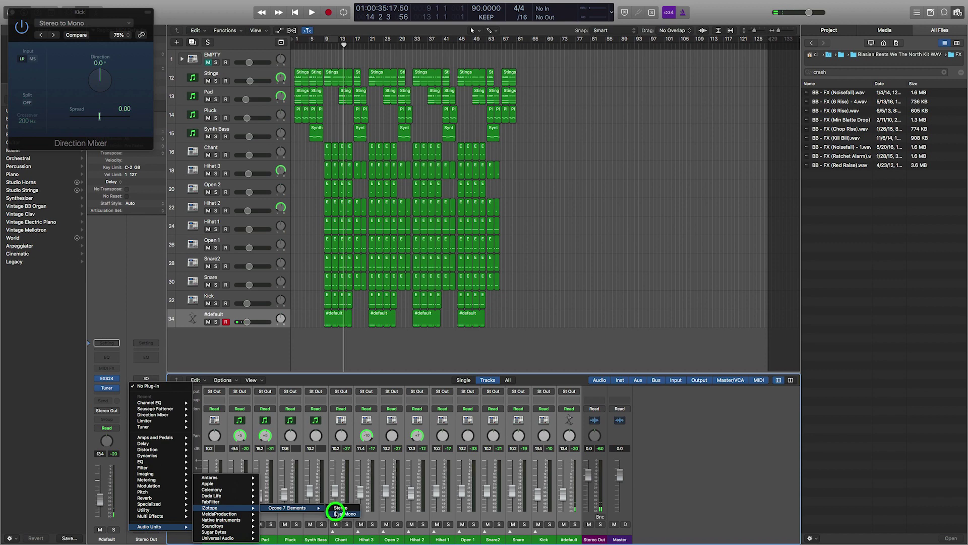
left_click(336, 512)
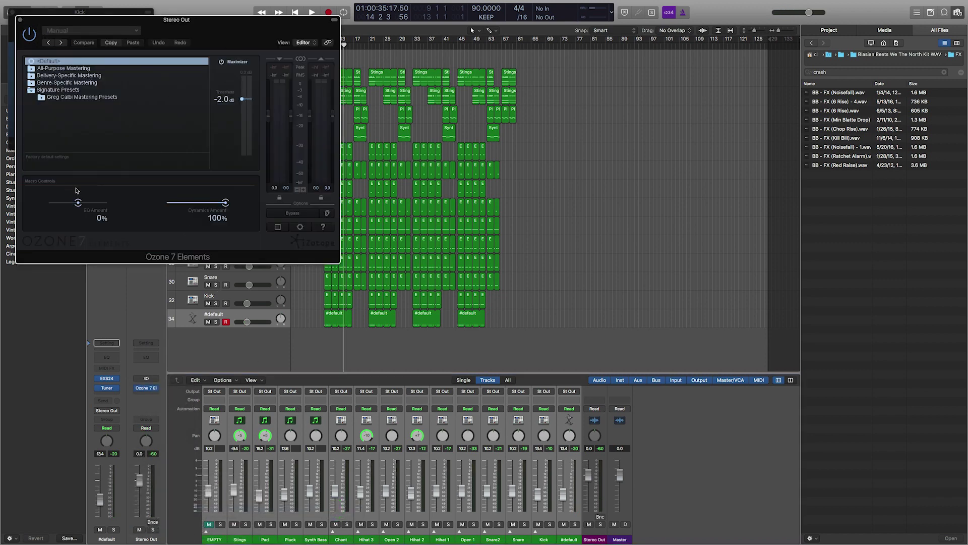
Set Ozone's EQ Amount to 100% and the Maximizer threshold to -8.9 dB, and audition the master briefly
left_click_drag(78, 202, 129, 203)
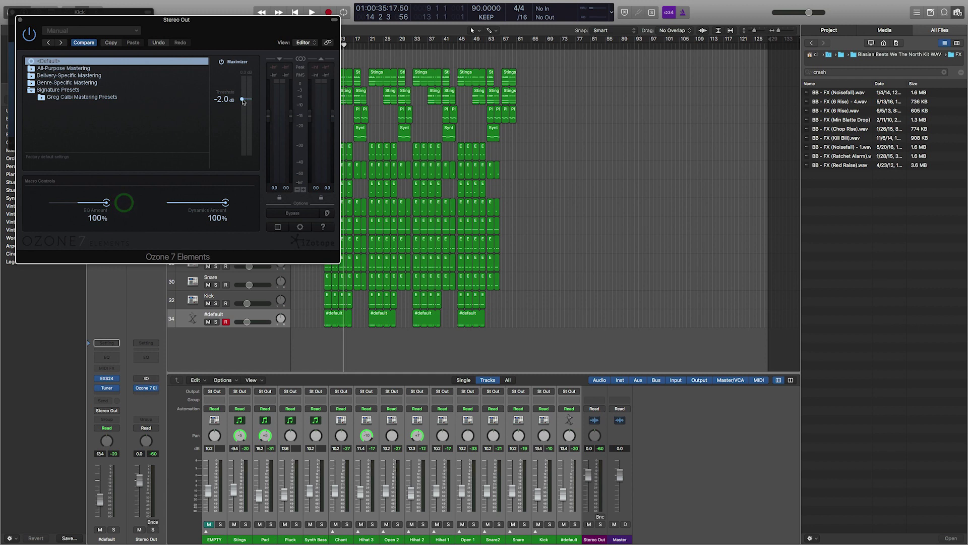
left_click_drag(243, 99, 244, 135)
key("space")
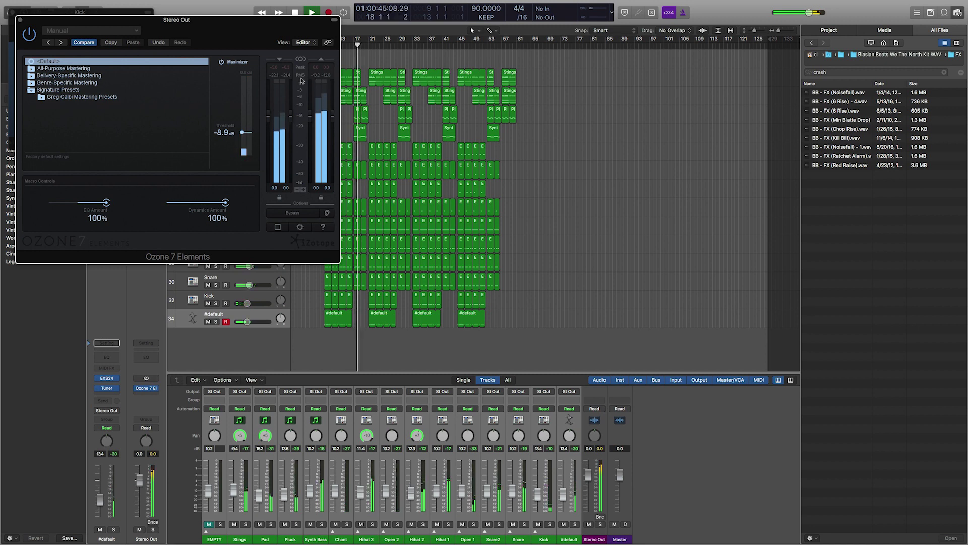
key("space")
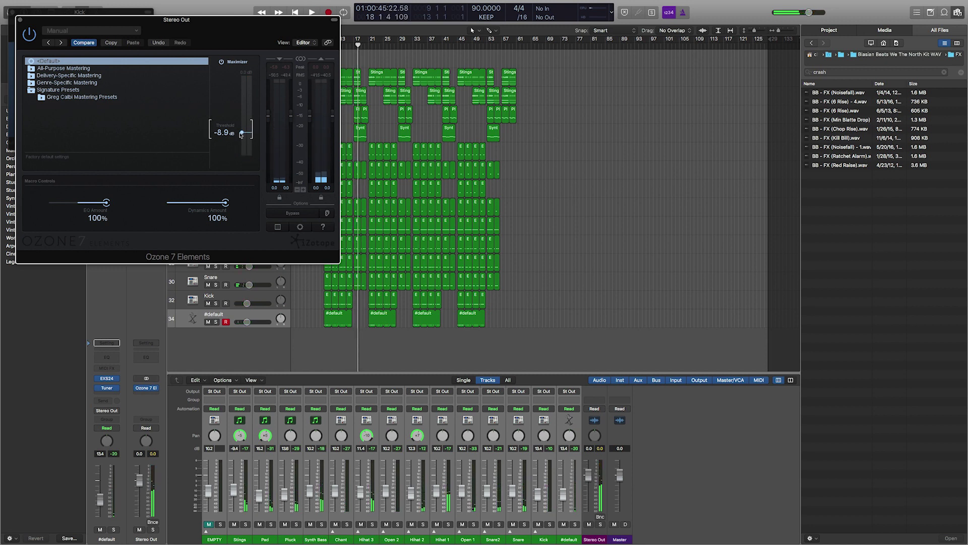
Audition the song through Ozone, stop playback and set the Maximizer threshold to -10.0 dB
key("space")
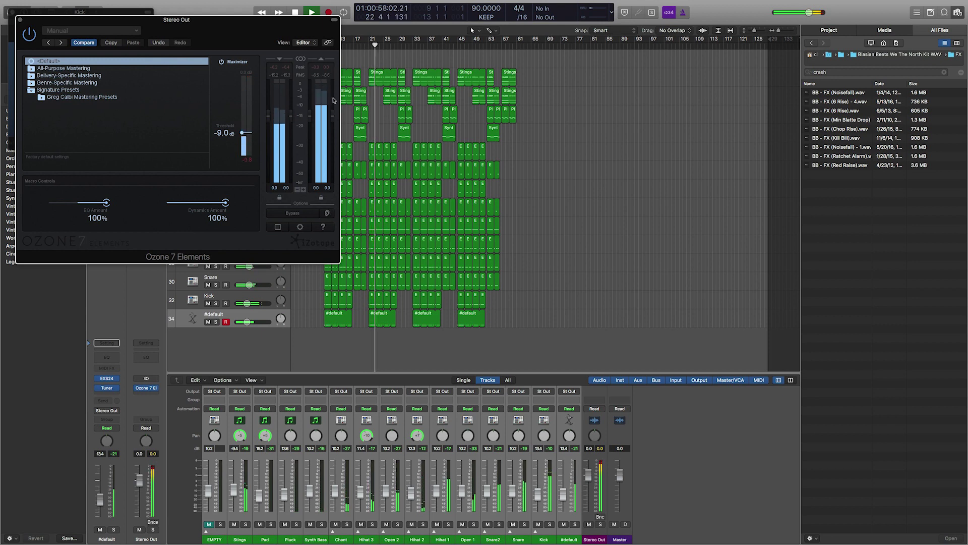
key("space")
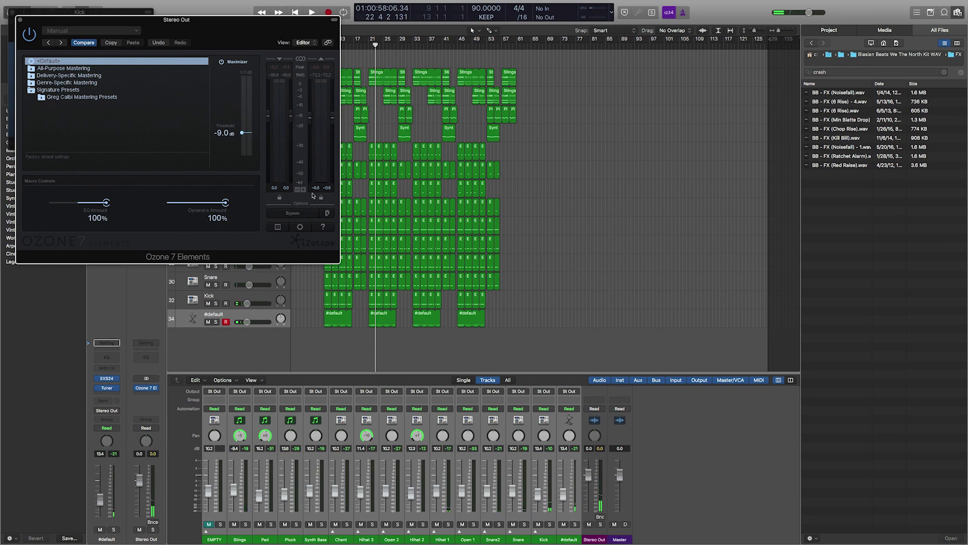
left_click_drag(242, 134, 243, 137)
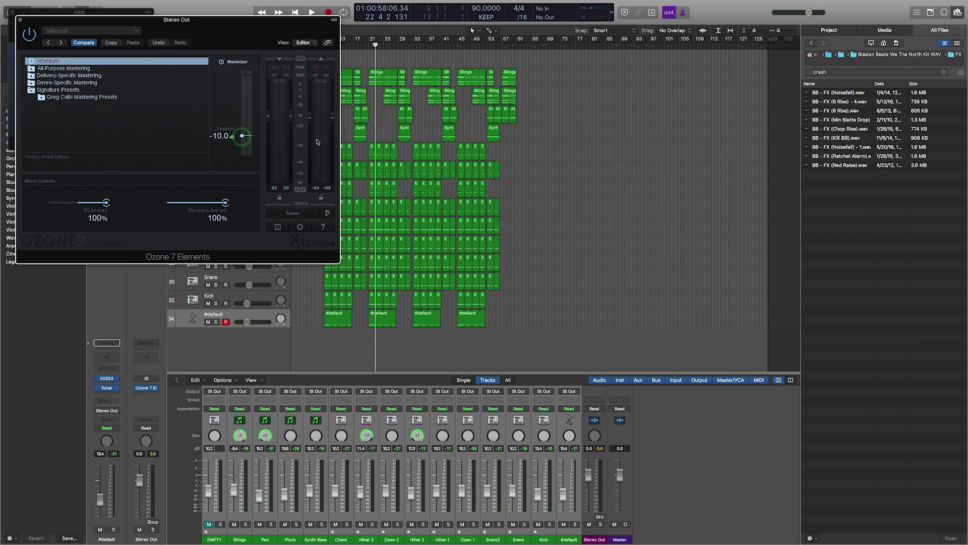
Audition the mastered song from around bar 21, close the Stereo Out and Kick plug-in windows, and stop playback
key("space")
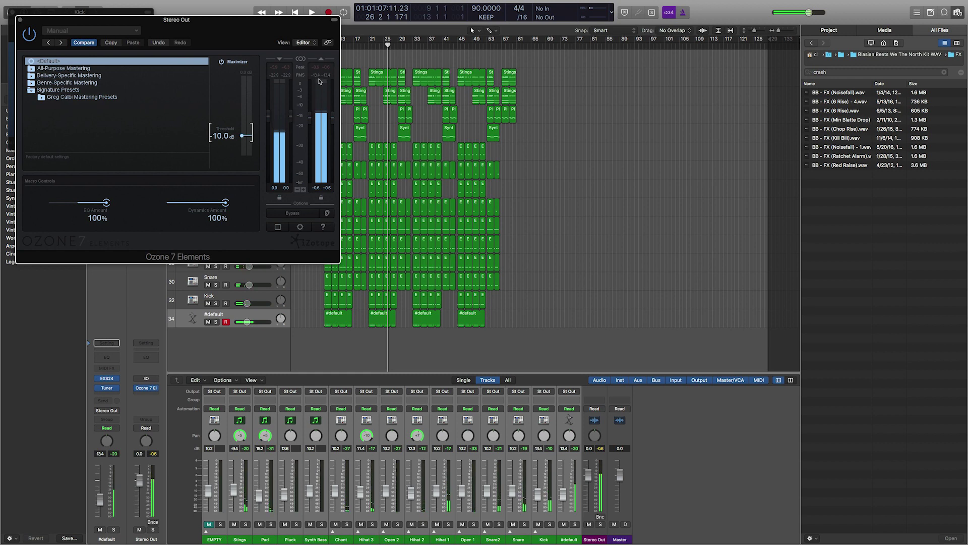
key("space")
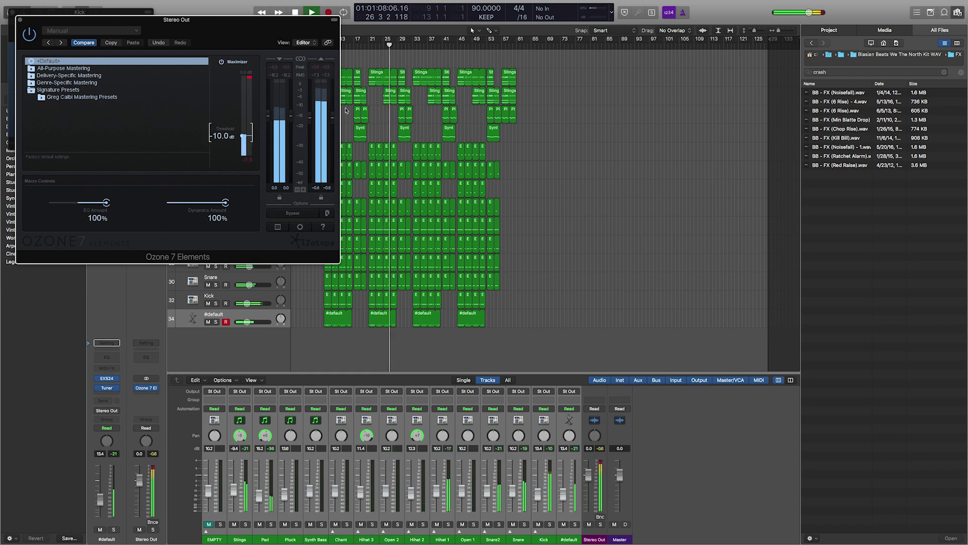
left_click(19, 19)
left_click(15, 16)
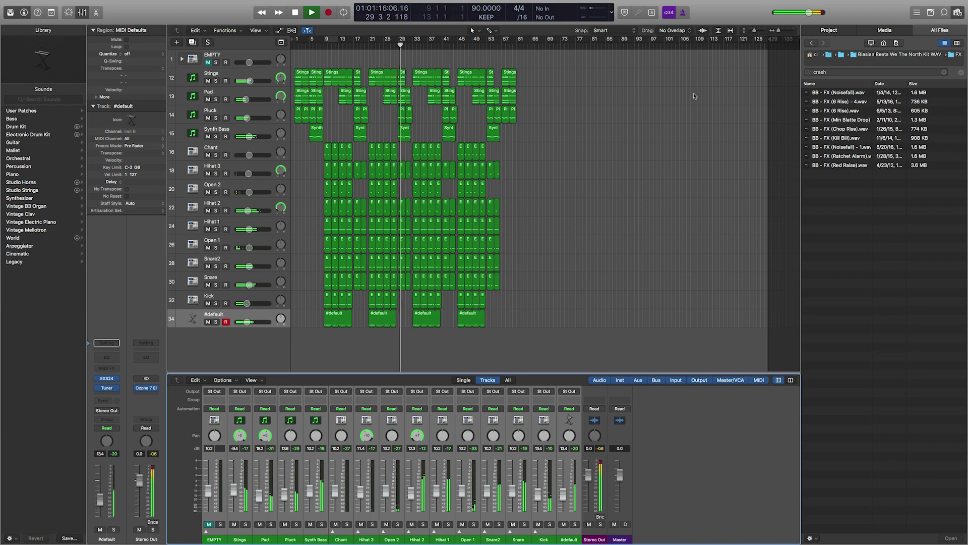
key("space")
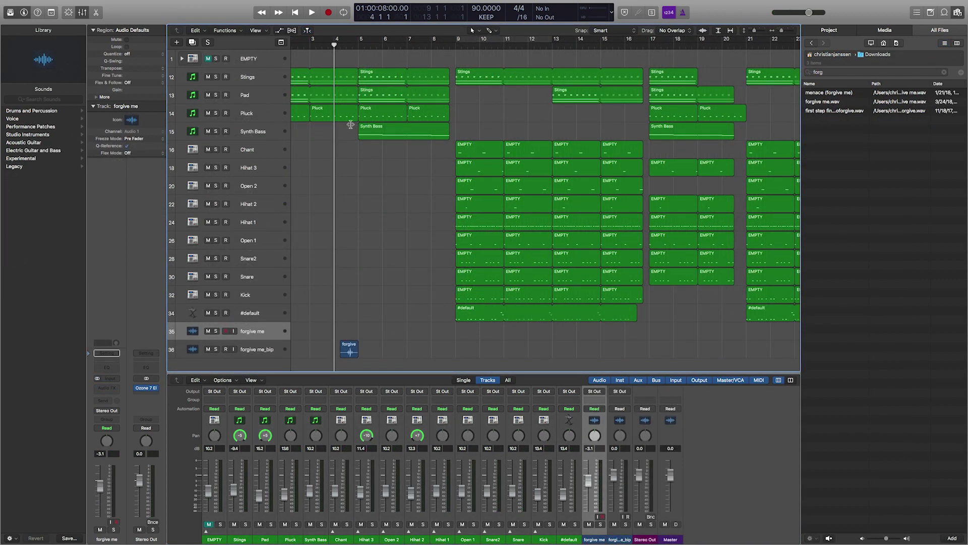
Enlarge the forgive me_bip track's height and audition the vocal sample leading into bar 5
key("space")
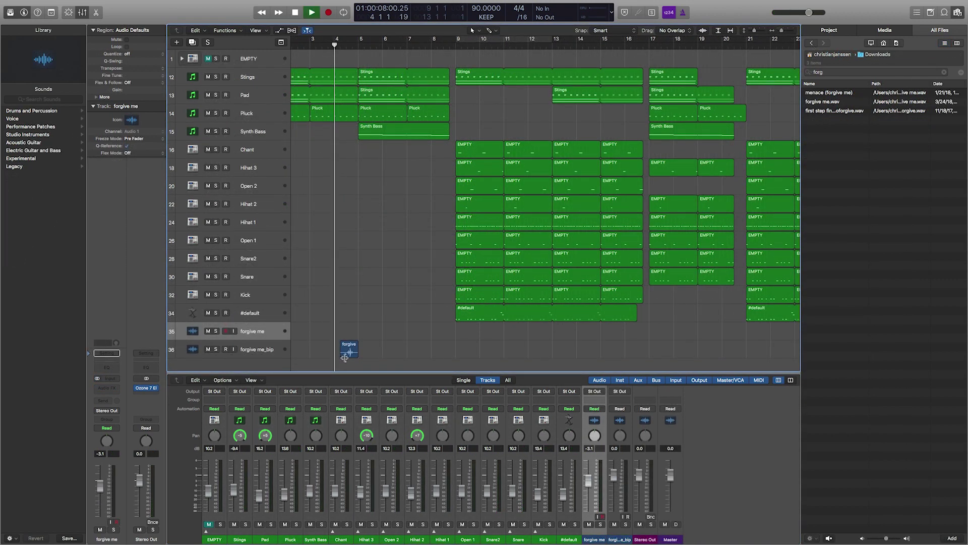
left_click_drag(249, 359, 225, 361)
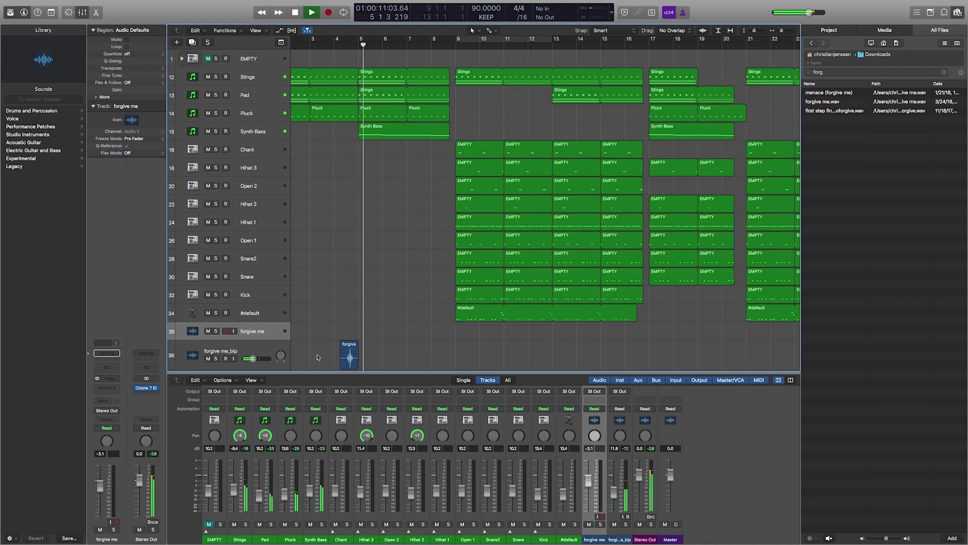
key("space")
left_click(332, 44)
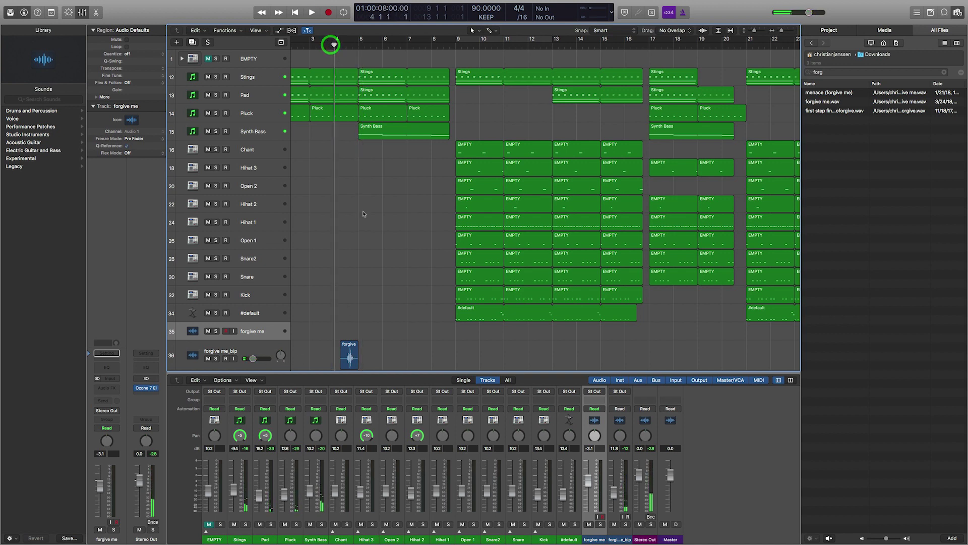
left_click(309, 45)
key("space")
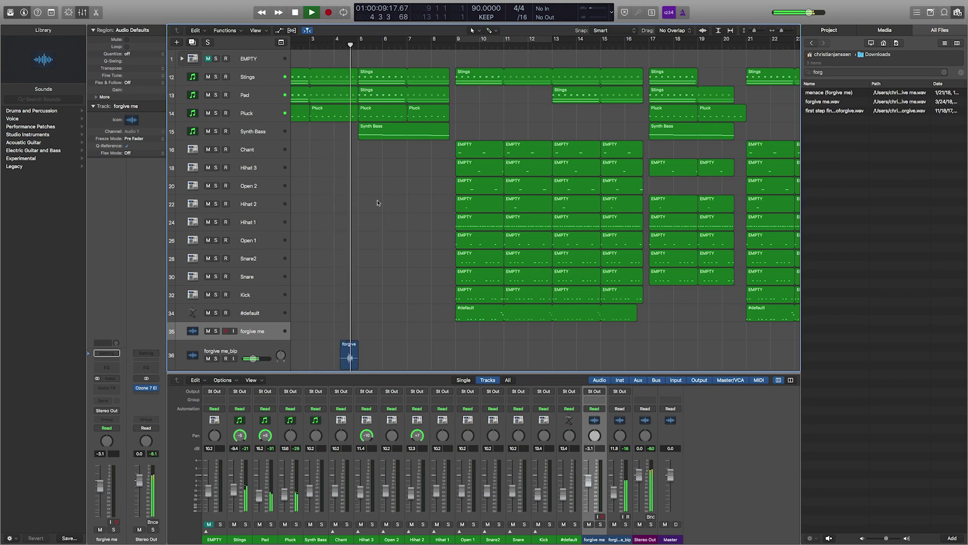
key("space")
Move the forgive me_bip region slightly later so that it ends just past bar 5
key("super+Right")
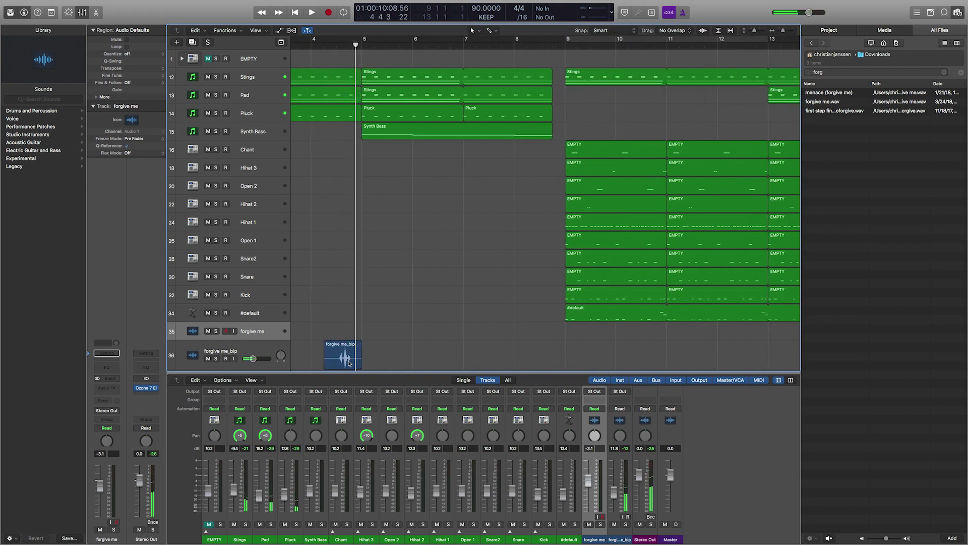
left_click_drag(334, 362, 348, 361)
left_click(330, 46)
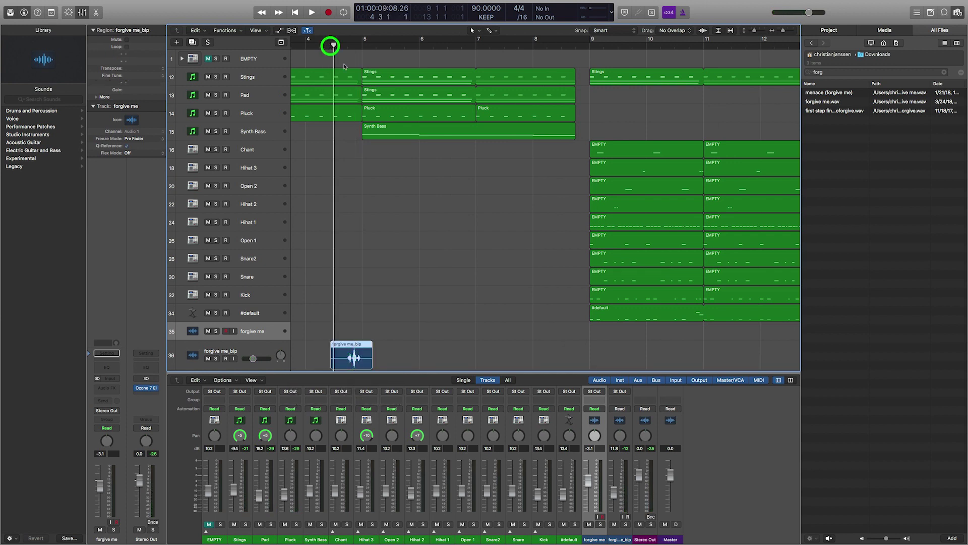
Shorten the first-section Stings, Pad and Pluck regions to end slightly before bar 5, and audition the transition
left_click_drag(355, 61, 342, 118)
key("space")
left_click(314, 44)
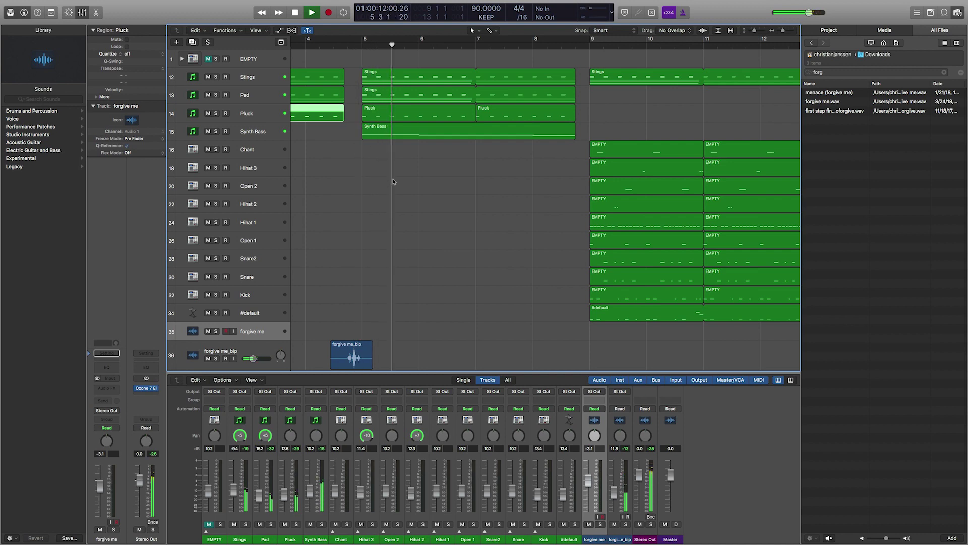
key("super+Left")
key("space")
key("Return")
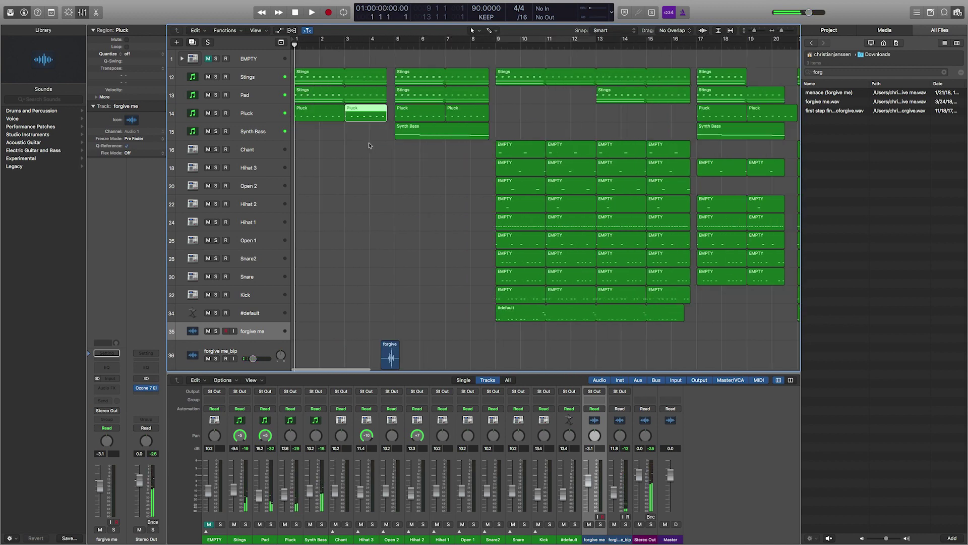
Play the song from the beginning through the vocal sample into bar 5, with the whole arrangement in view
key("space")
left_click(371, 144)
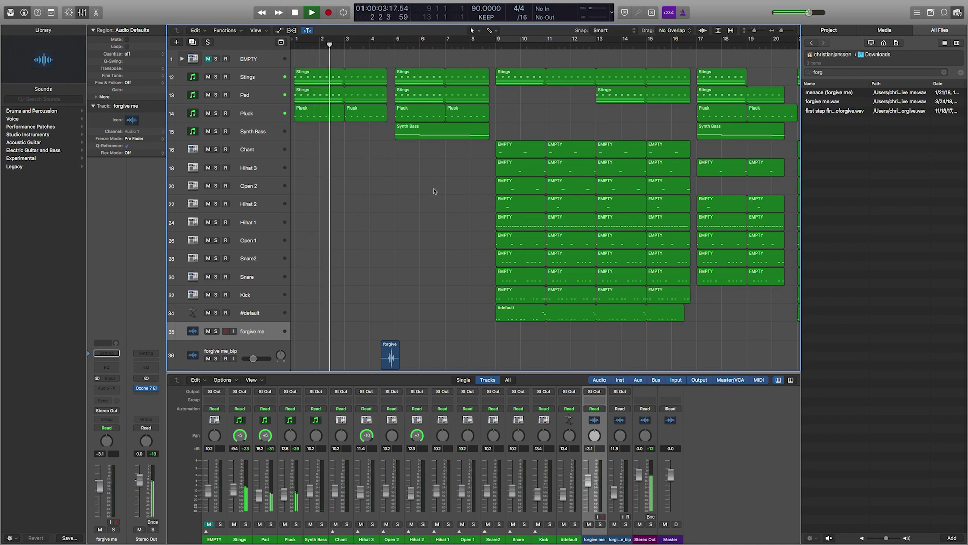
key("super+Left")
key("super+Left")
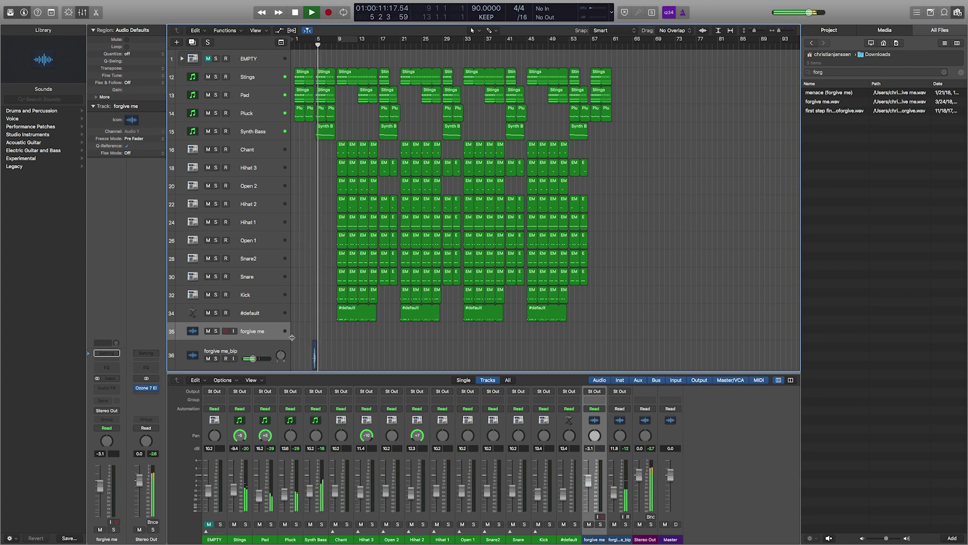
Delete the empty forgive me track and replay the song from the beginning
key("super+BackSpace")
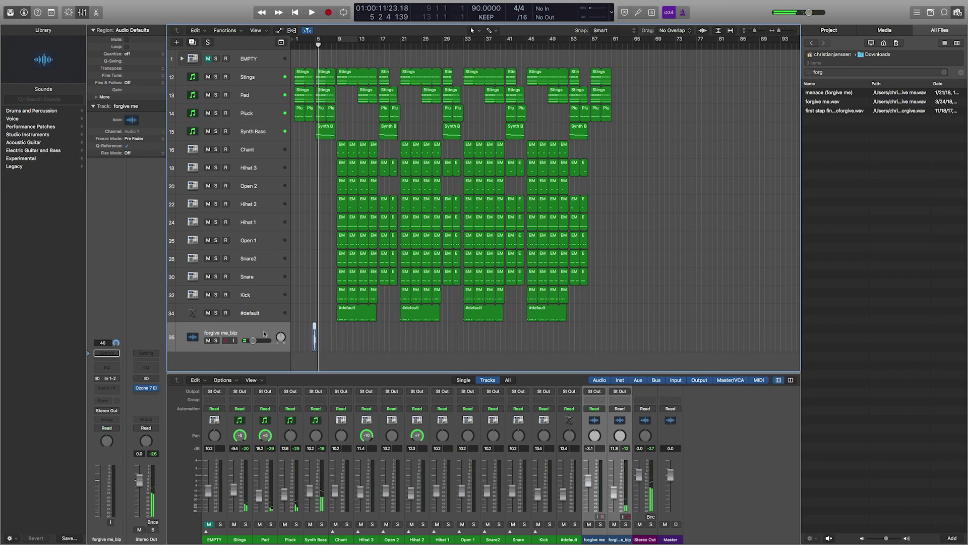
scroll(463, 245, "left", 3)
scroll(463, 245, "right", 3)
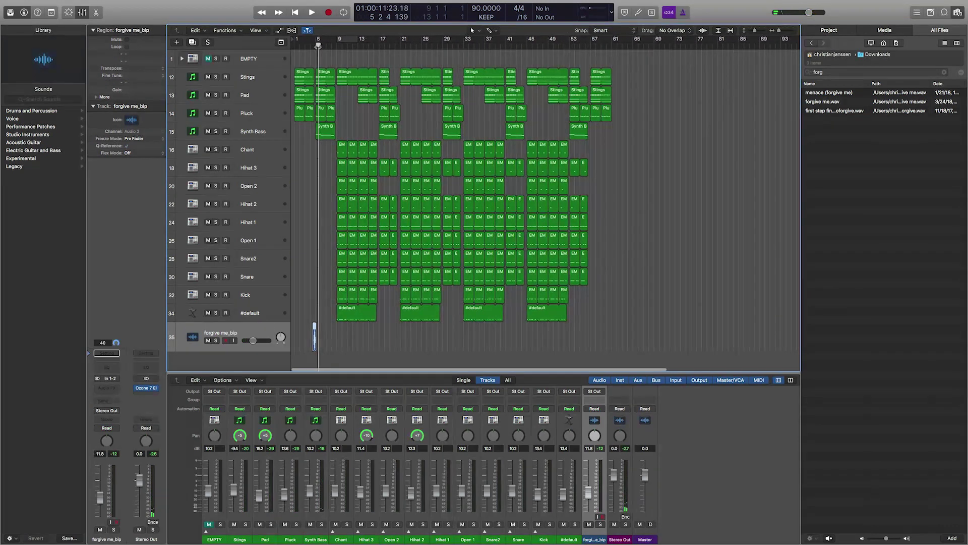
key("Return")
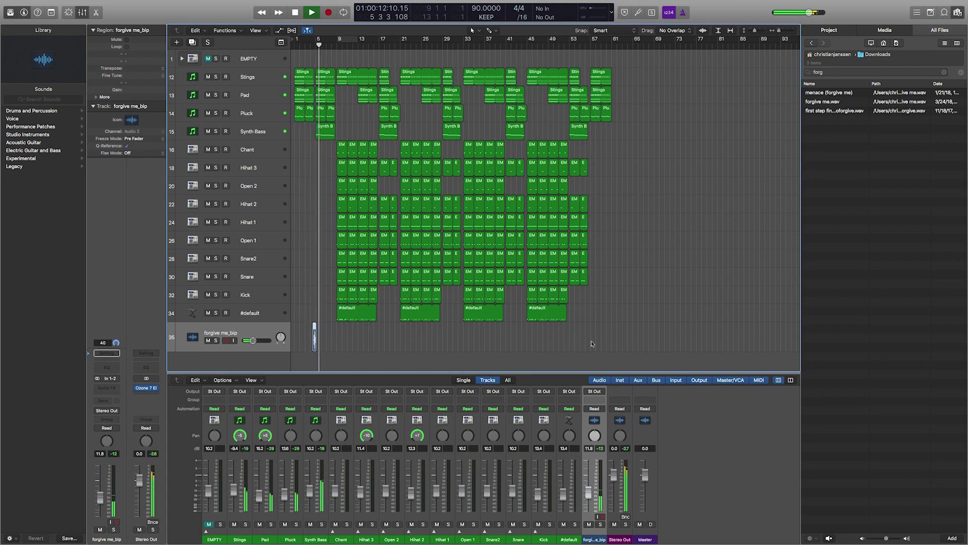
left_click(554, 352)
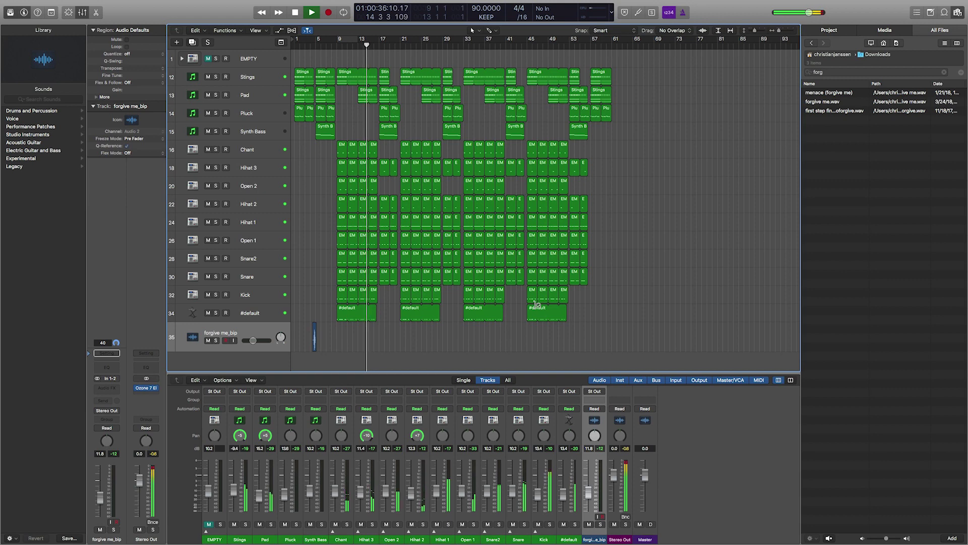
Show track automation and activate the Volume automation lanes on the Pluck, Pad and Stings tracks
key("a")
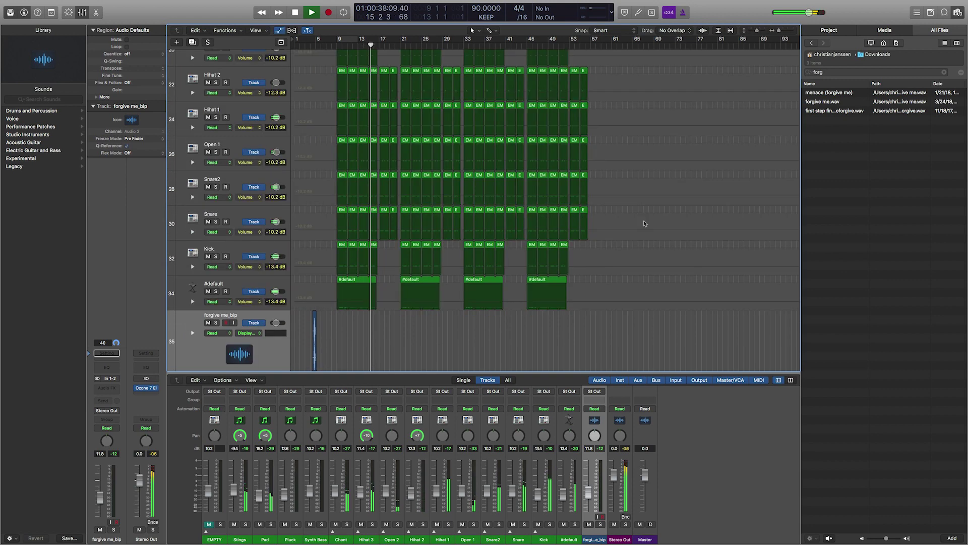
scroll(382, 181, "up", 10)
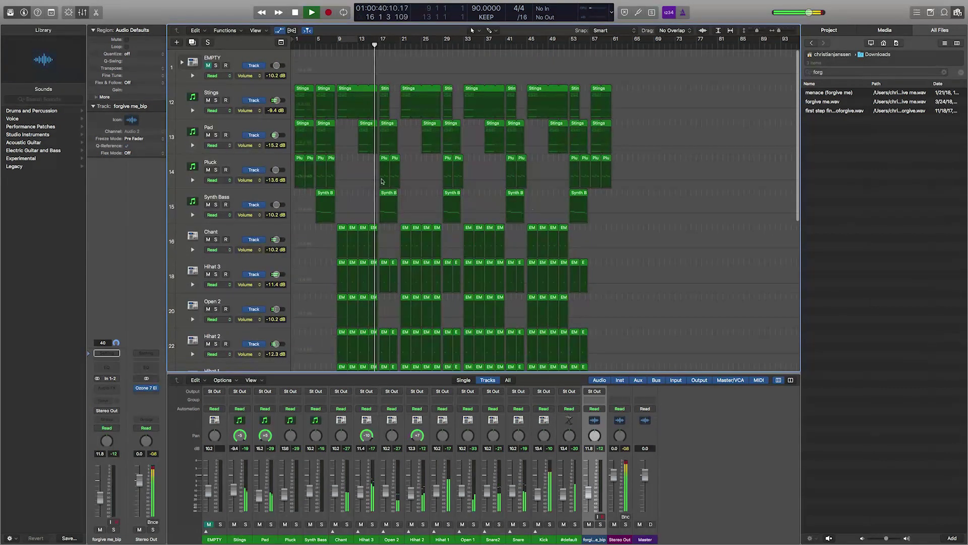
left_click(587, 164)
left_click(588, 142)
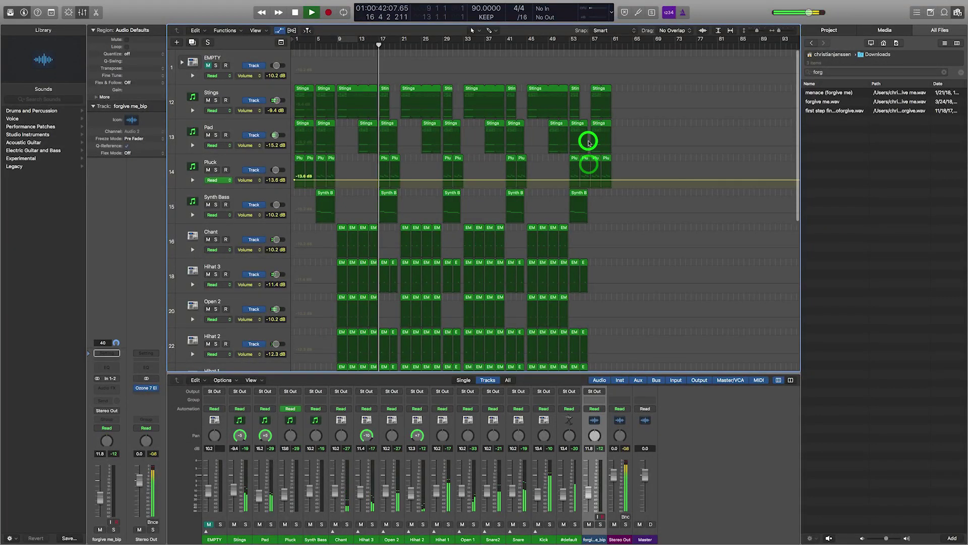
left_click(583, 115)
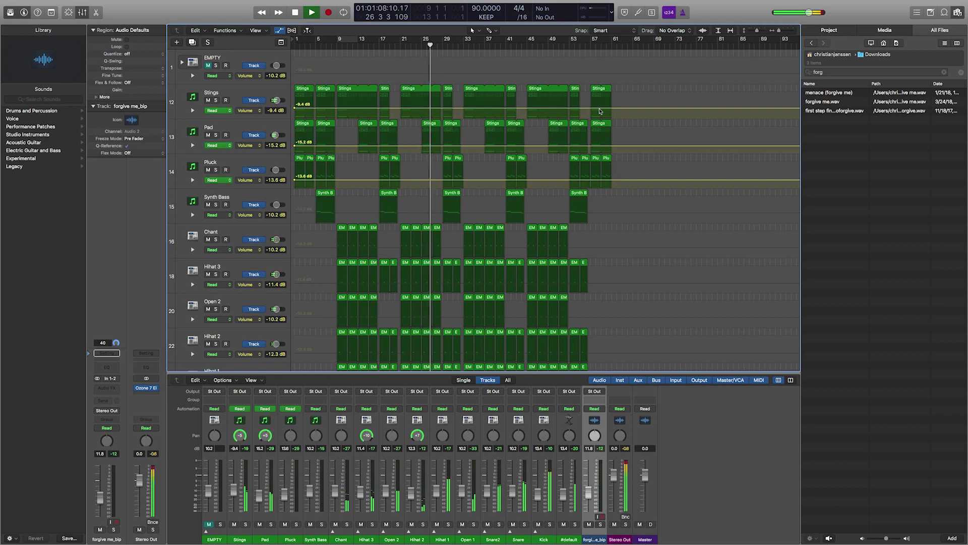
mouse_move(651, 3)
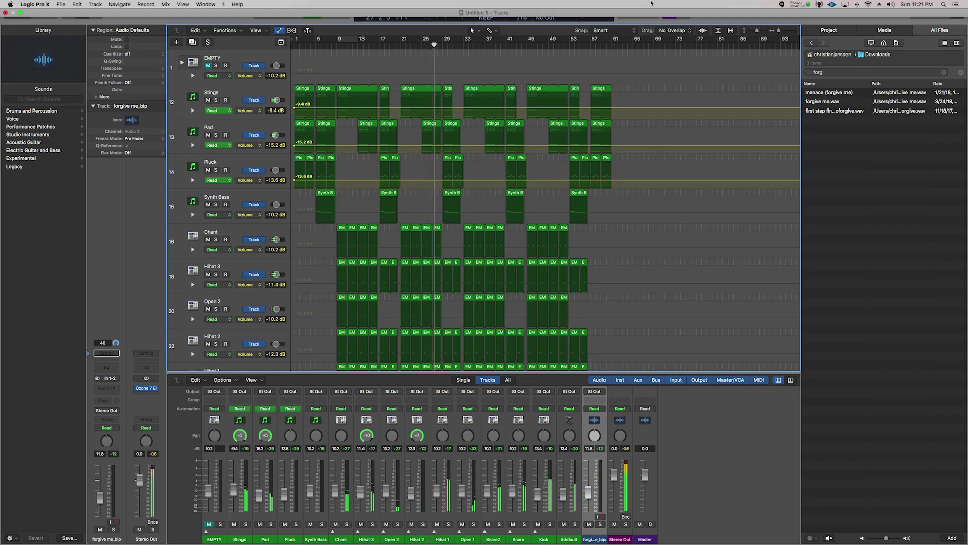